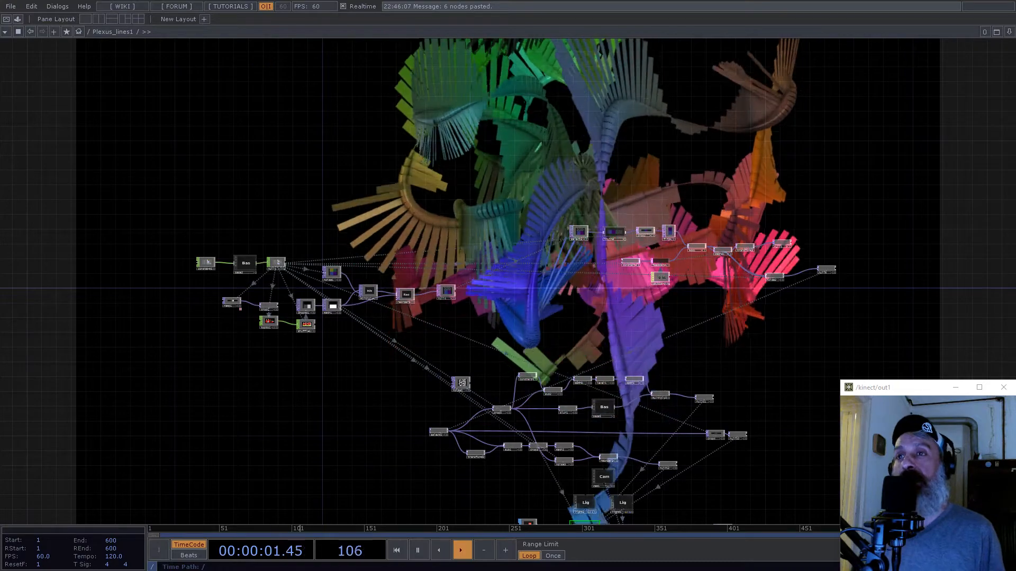
- Leave the Plexus_lines1 network, enter project1 and delete all of its default operators
{"action": "scroll", "coordinate": [507, 259], "scroll_direction": "down", "scroll_amount": 6}
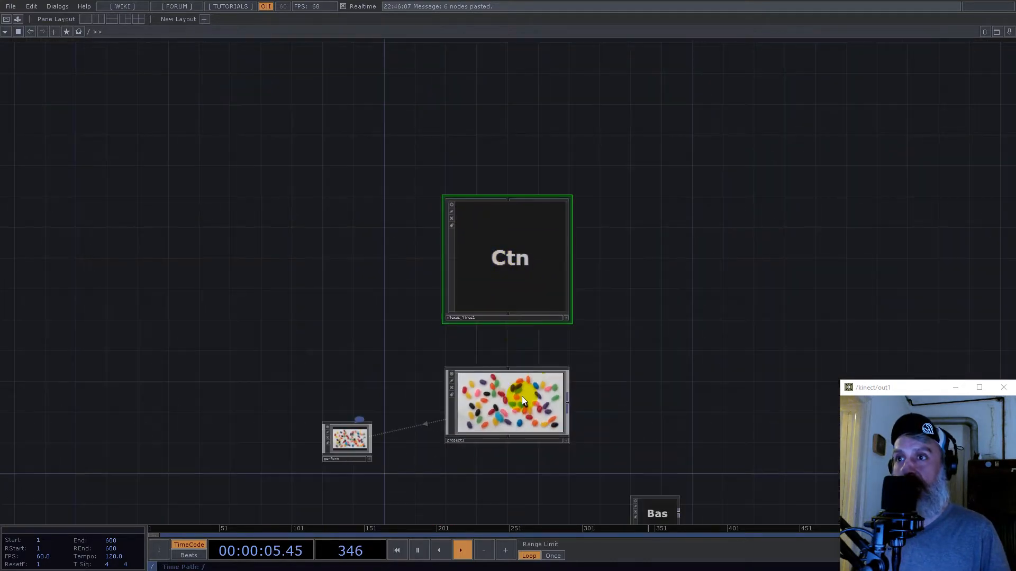
{"action": "scroll", "coordinate": [522, 396], "scroll_direction": "up", "scroll_amount": 6}
{"action": "right_click_drag", "start_coordinate": [216, 238], "coordinate": [659, 424]}
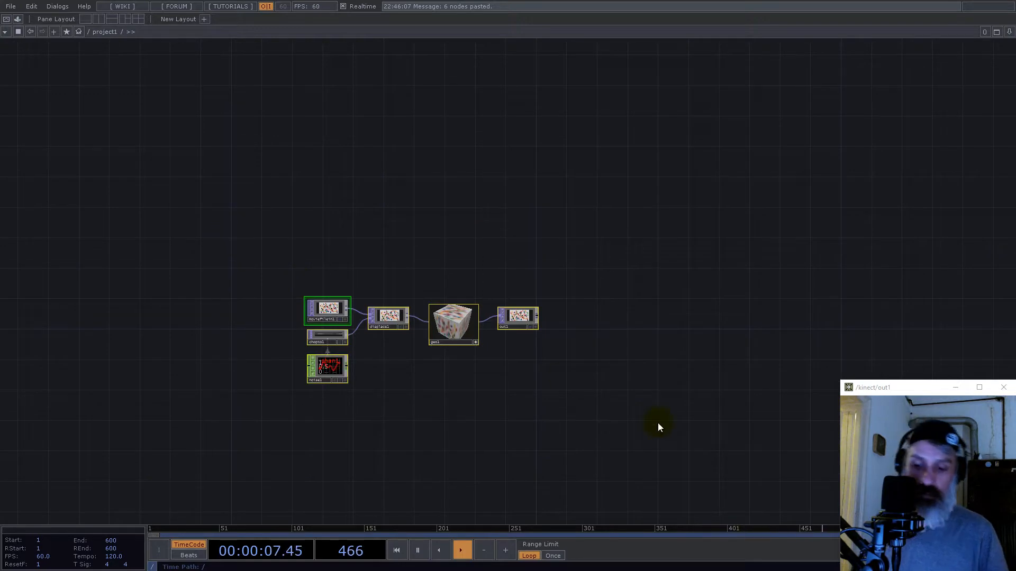
{"action": "key", "text": "Delete"}
- Add a Constant CHOP to the empty project1 network
{"action": "double_click", "coordinate": [377, 290]}
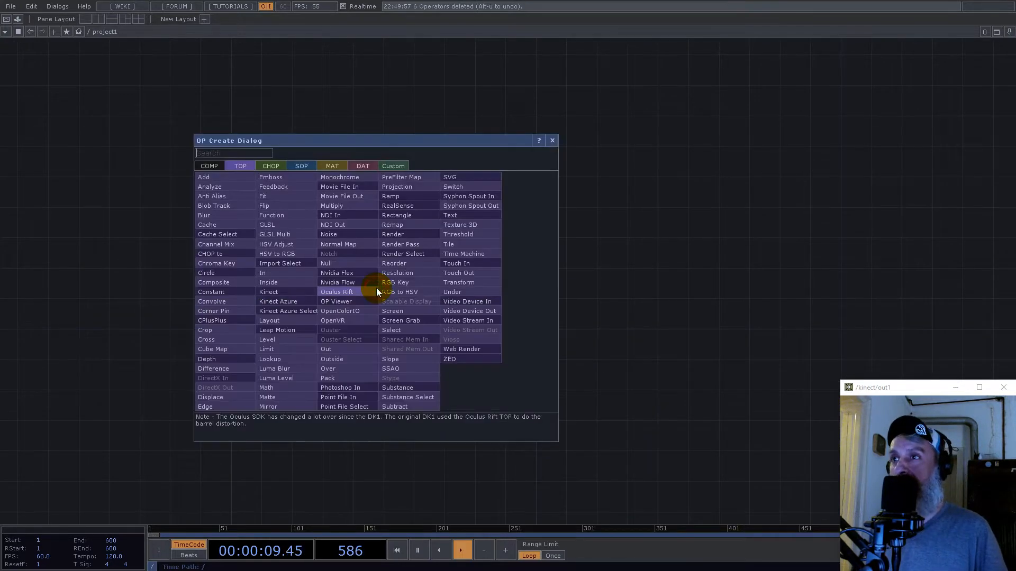
{"action": "type", "text": "const"}
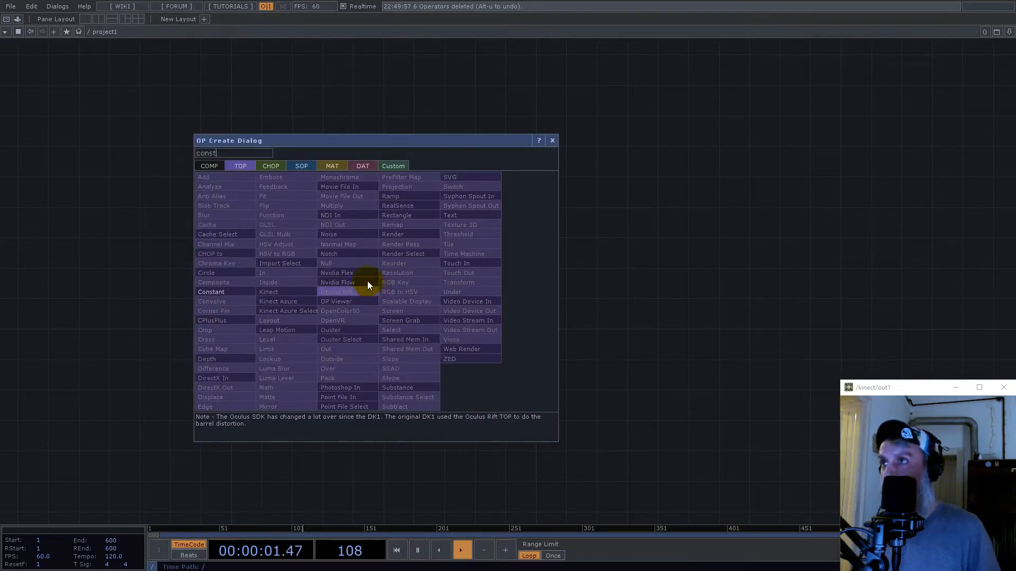
{"action": "left_click", "coordinate": [272, 167]}
{"action": "left_click", "coordinate": [293, 215]}
{"action": "left_click", "coordinate": [370, 330]}
{"action": "scroll", "coordinate": [372, 326], "scroll_direction": "up", "scroll_amount": 8}
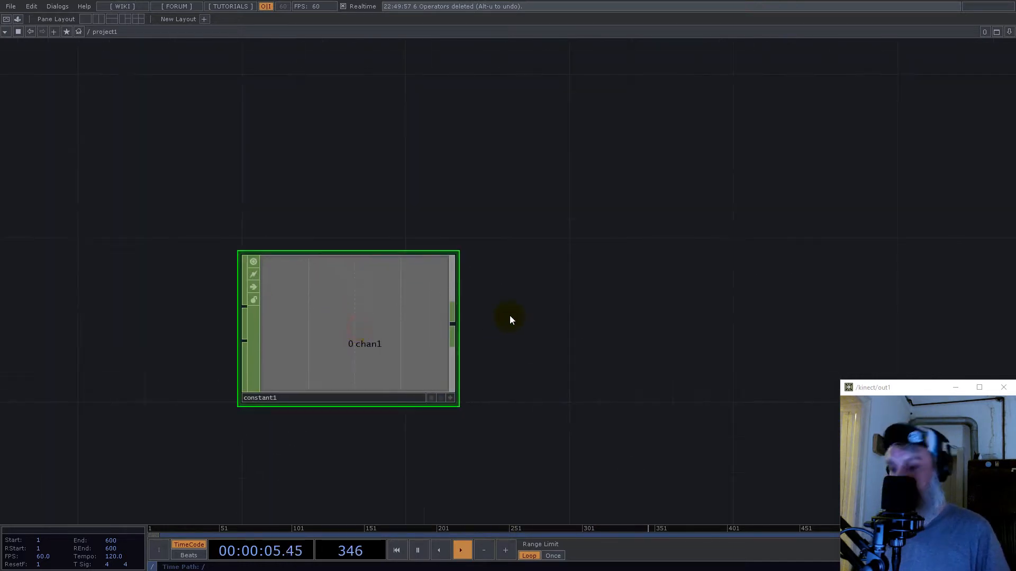
- Name the Constant CHOP's first channel count and set its value to 32
{"action": "key", "text": "p"}
{"action": "left_click", "coordinate": [826, 85]}
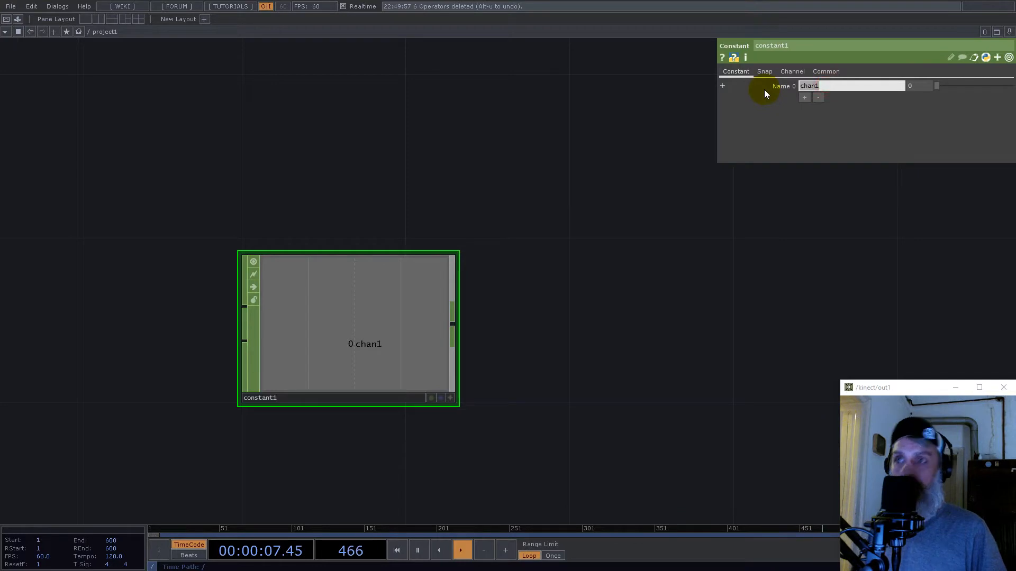
{"action": "type", "text": "coun"}
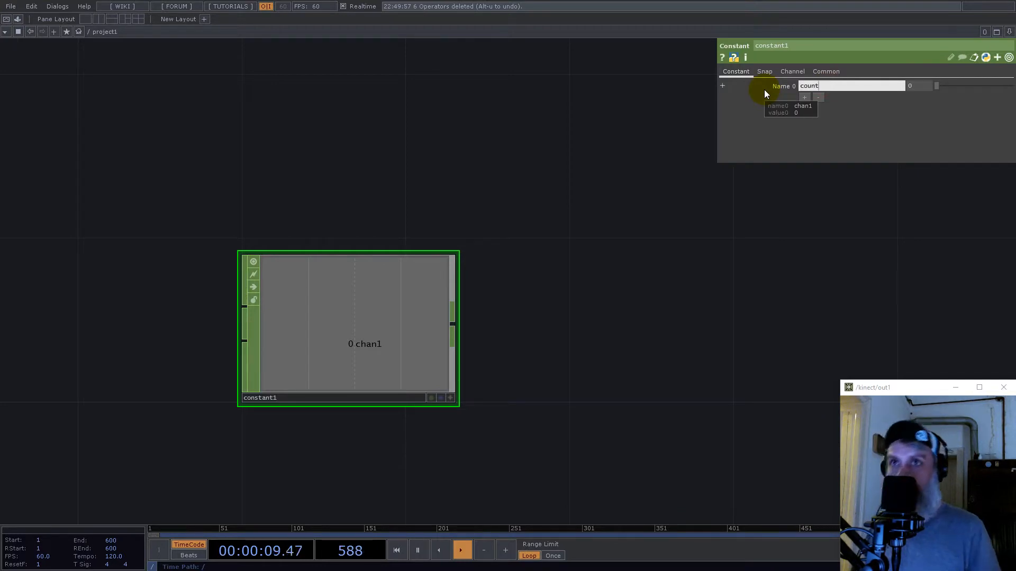
{"action": "type", "text": "t"}
{"action": "key", "text": "Return"}
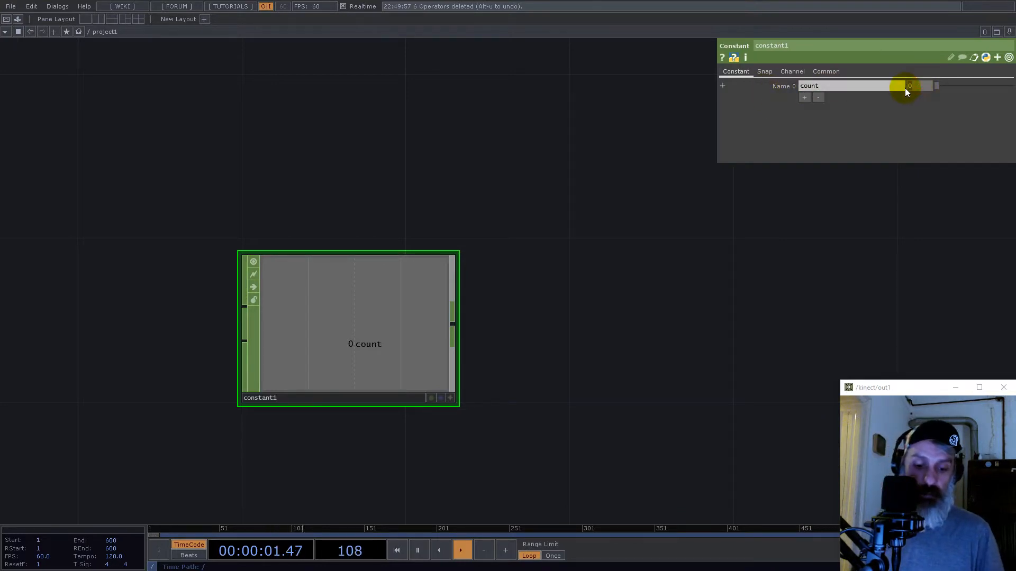
- Add a second channel named trail with a value of 64 to the Constant CHOP
{"action": "left_click", "coordinate": [805, 94]}
{"action": "left_click", "coordinate": [828, 99]}
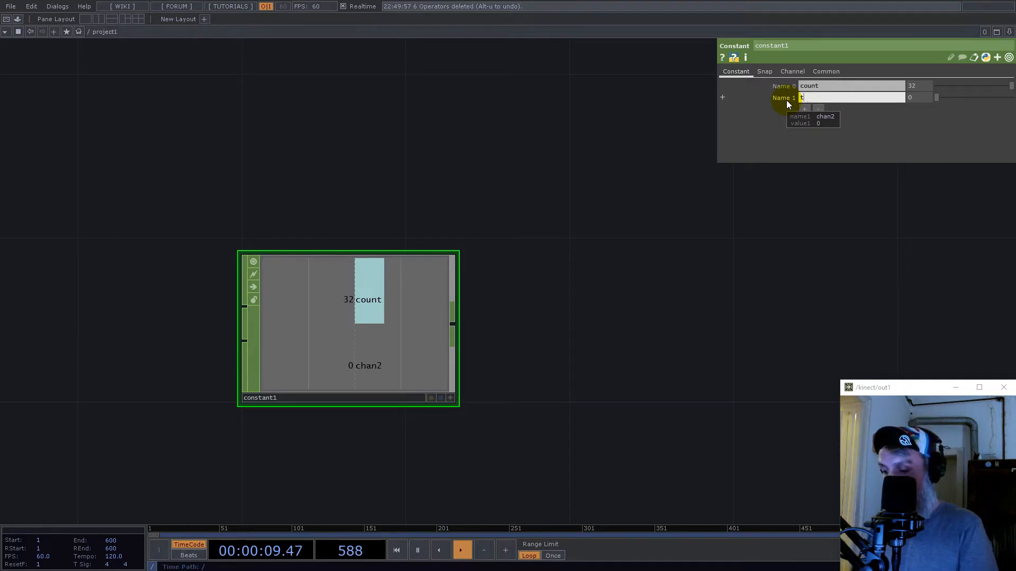
{"action": "type", "text": "trail"}
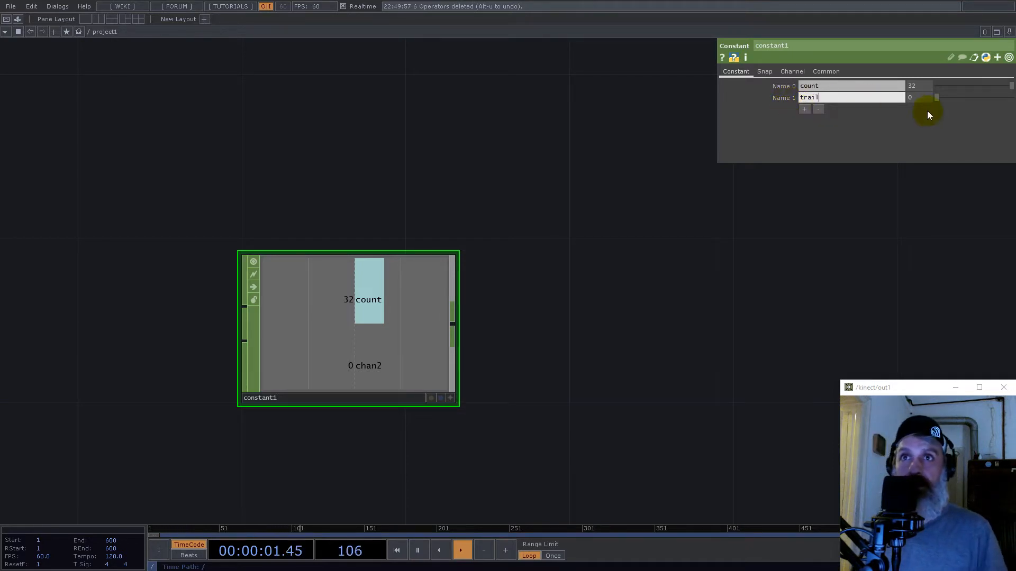
{"action": "left_click", "coordinate": [912, 100]}
{"action": "type", "text": "64"}
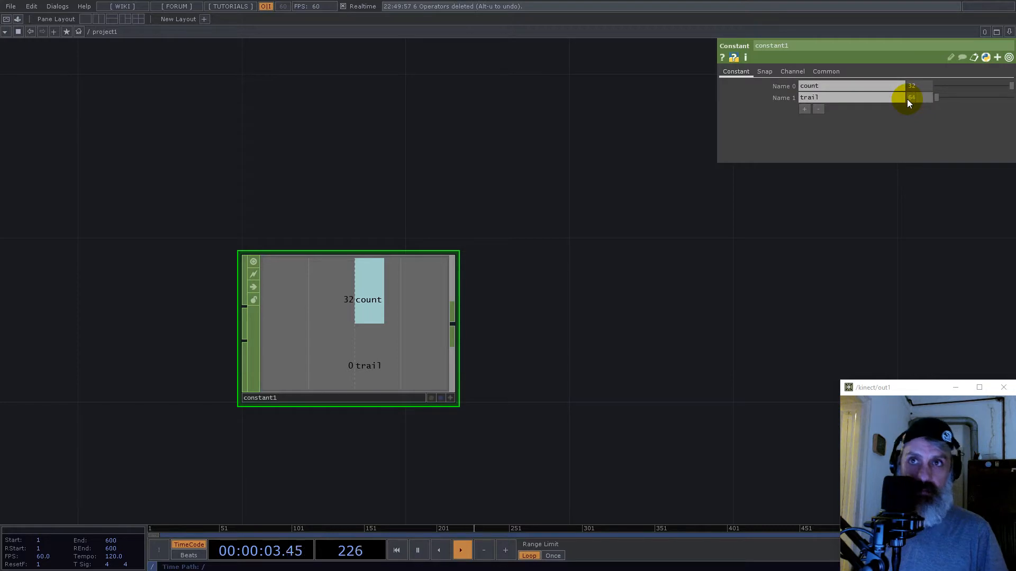
{"action": "key", "text": "Return"}
- Add a third channel named speed with a value of 0.2 to the Constant CHOP
{"action": "left_click", "coordinate": [804, 110]}
{"action": "left_click_drag", "start_coordinate": [820, 110], "coordinate": [773, 110]}
{"action": "type", "text": "spe"}
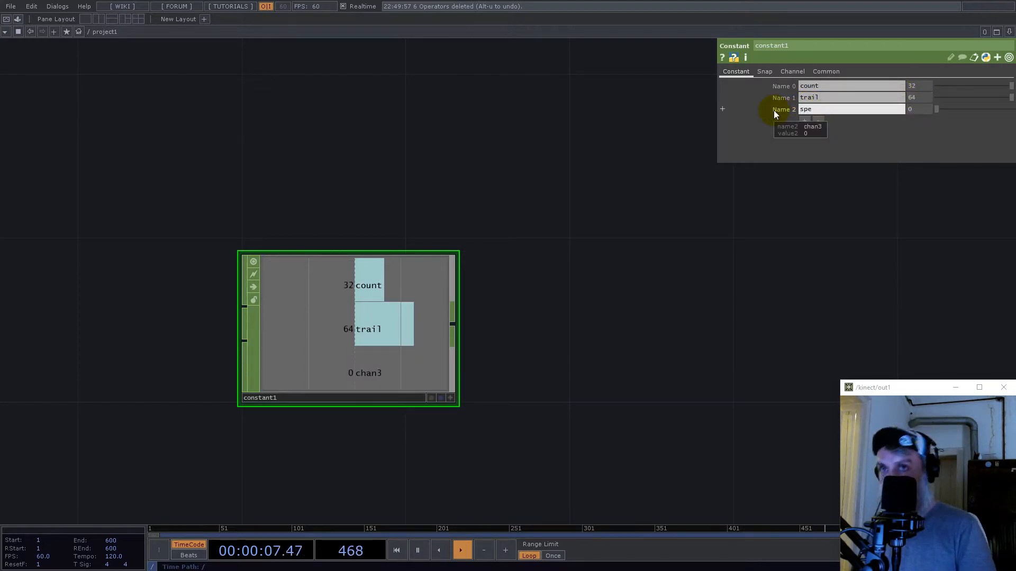
{"action": "type", "text": "d"}
{"action": "key", "text": "BackSpace"}
{"action": "type", "text": "ed"}
{"action": "left_click", "coordinate": [913, 113]}
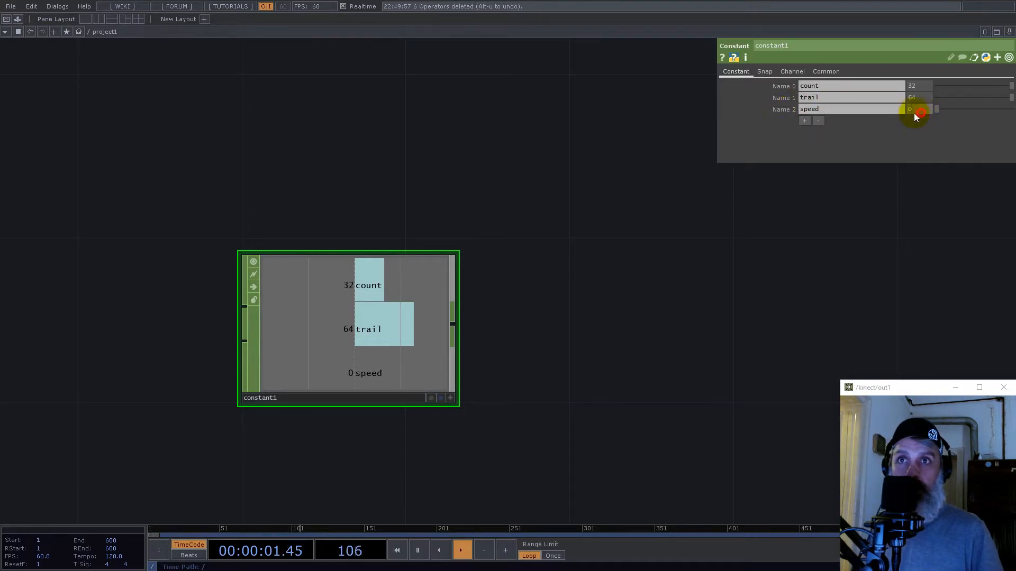
{"action": "type", "text": "0.2"}
{"action": "key", "text": "Return"}
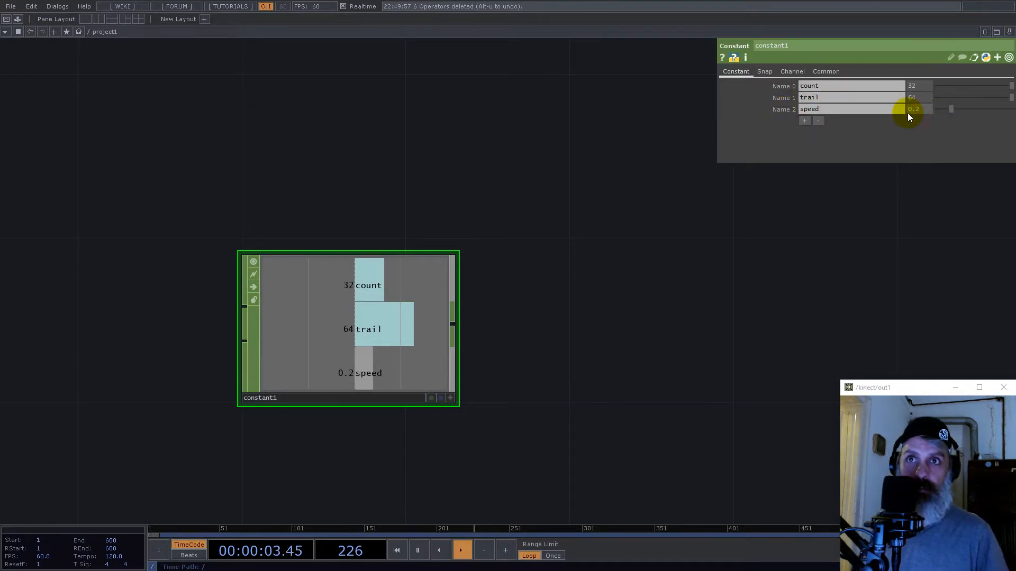
- Add a Null CHOP fed by the Constant's output, placed well away from it to leave room between them
{"action": "right_click", "coordinate": [454, 324]}
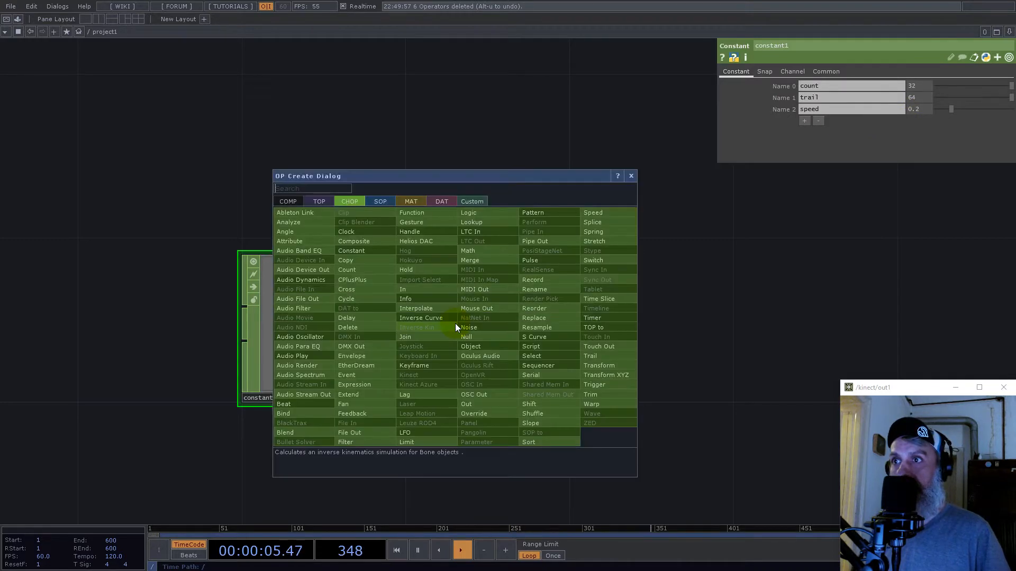
{"action": "type", "text": "nul"}
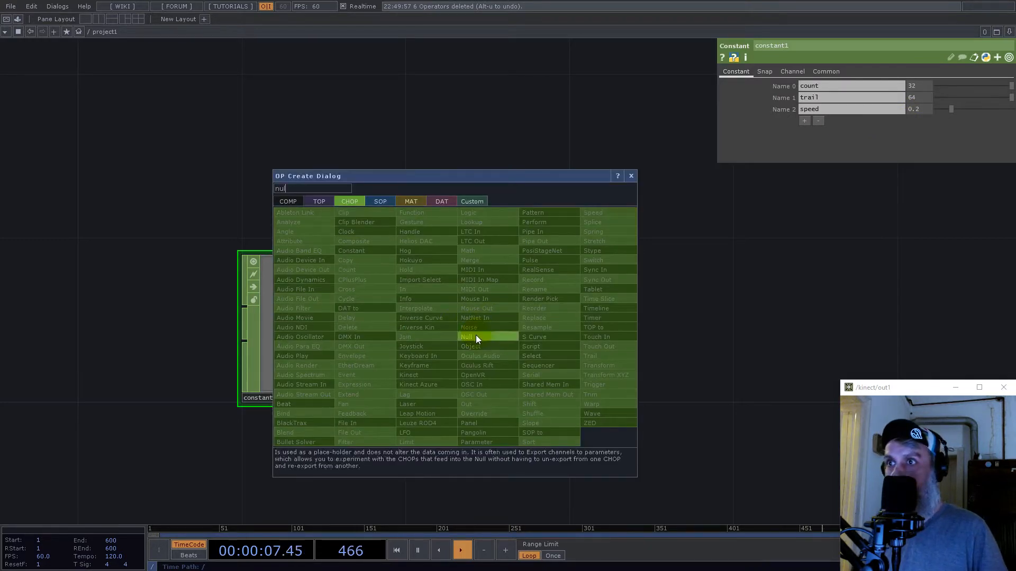
{"action": "left_click", "coordinate": [475, 336]}
{"action": "left_click", "coordinate": [904, 287]}
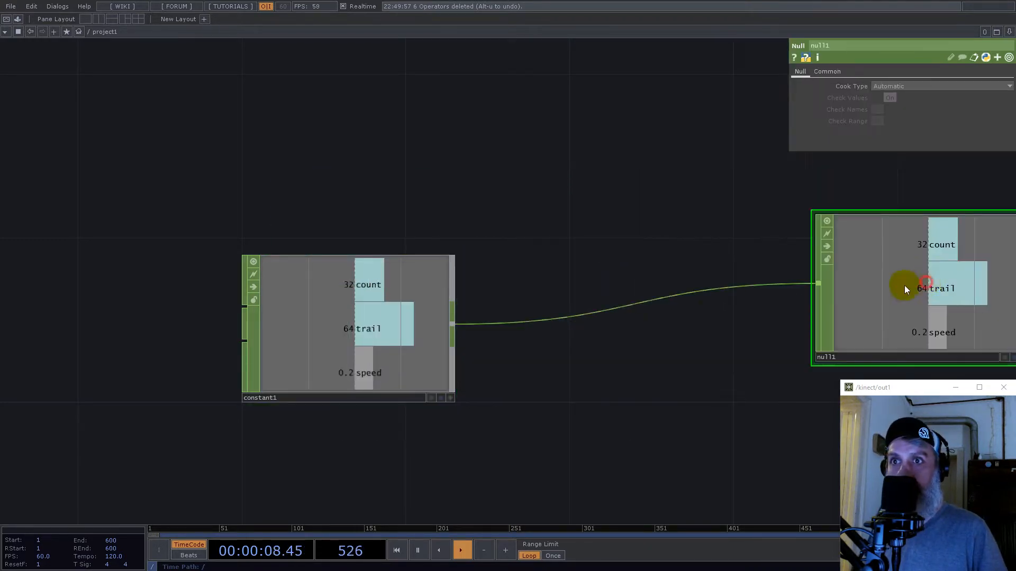
- Insert another Null CHOP on the wire between the Constant and the first Null
{"action": "right_click", "coordinate": [605, 313]}
{"action": "left_click", "coordinate": [627, 301]}
{"action": "type", "text": "nul"}
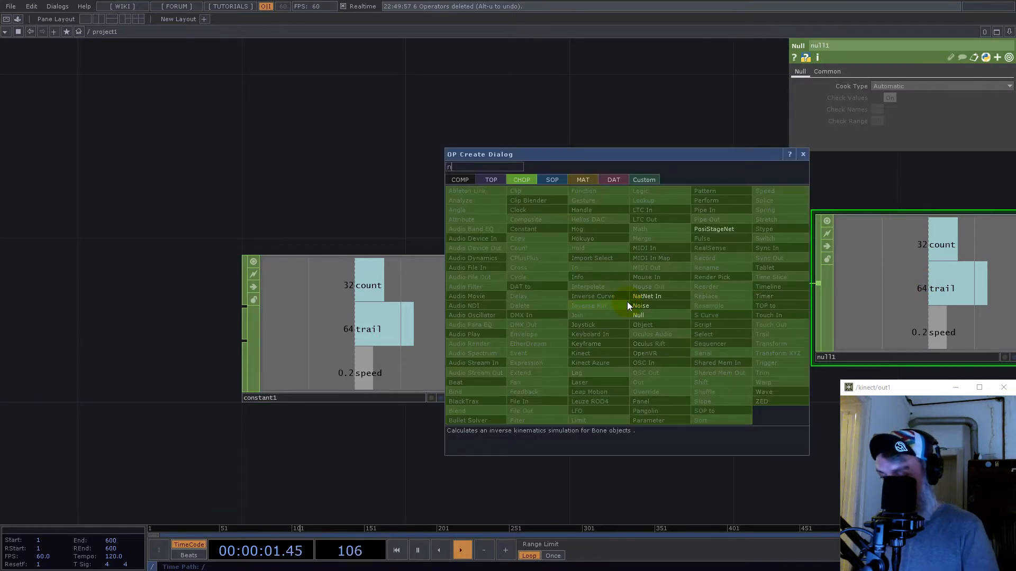
{"action": "left_click", "coordinate": [643, 315]}
{"action": "left_click", "coordinate": [634, 331]}
- Collapse the middle Null CHOP into a Base component
{"action": "right_click", "coordinate": [656, 448]}
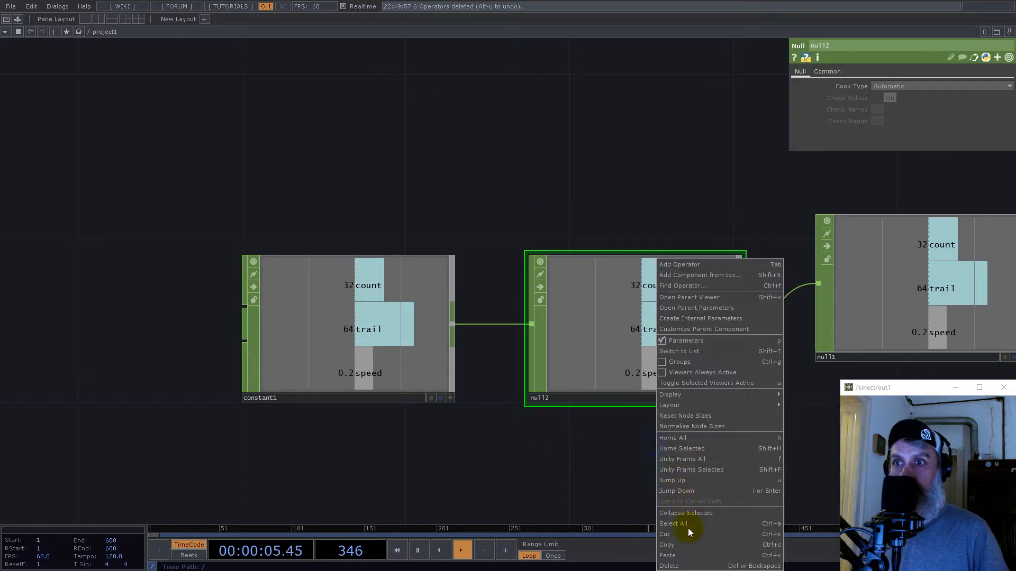
{"action": "left_click", "coordinate": [696, 514]}
{"action": "left_click", "coordinate": [635, 313]}
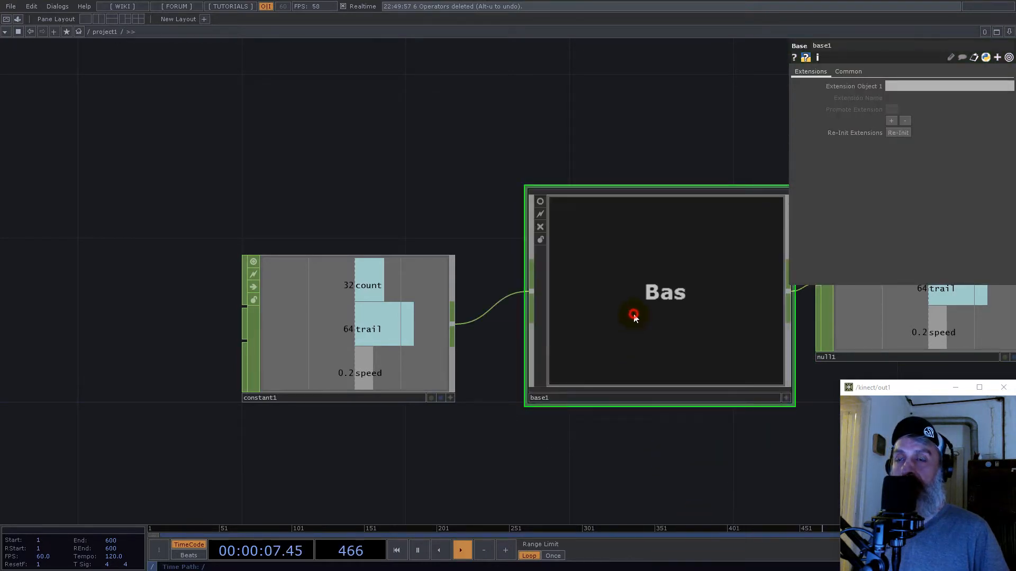
- Enter the new Base, move its Out CHOP farther from the In CHOP and delete the Null between them
{"action": "key", "text": "i"}
{"action": "left_click_drag", "start_coordinate": [646, 262], "coordinate": [893, 227]}
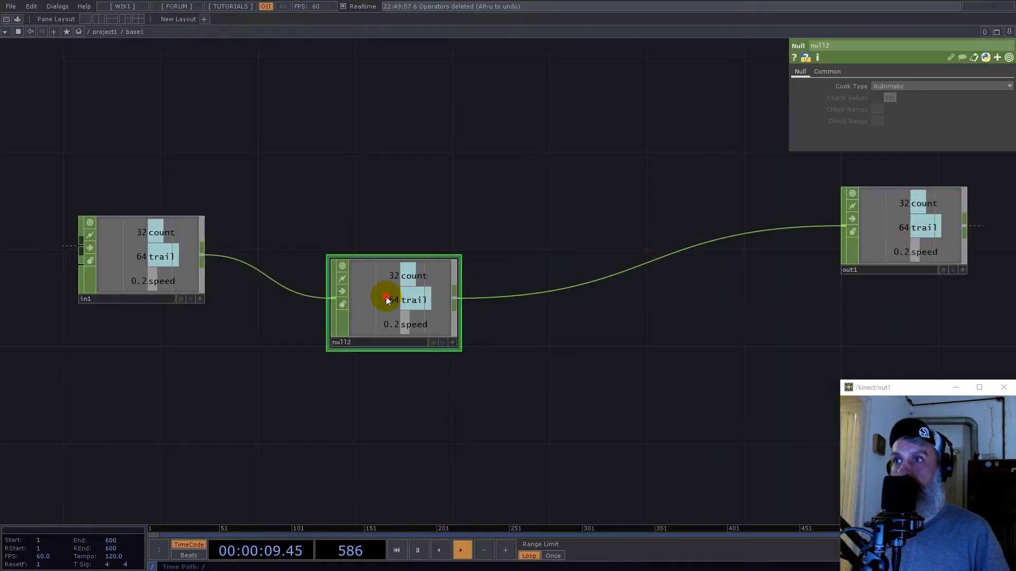
{"action": "key", "text": "Delete"}
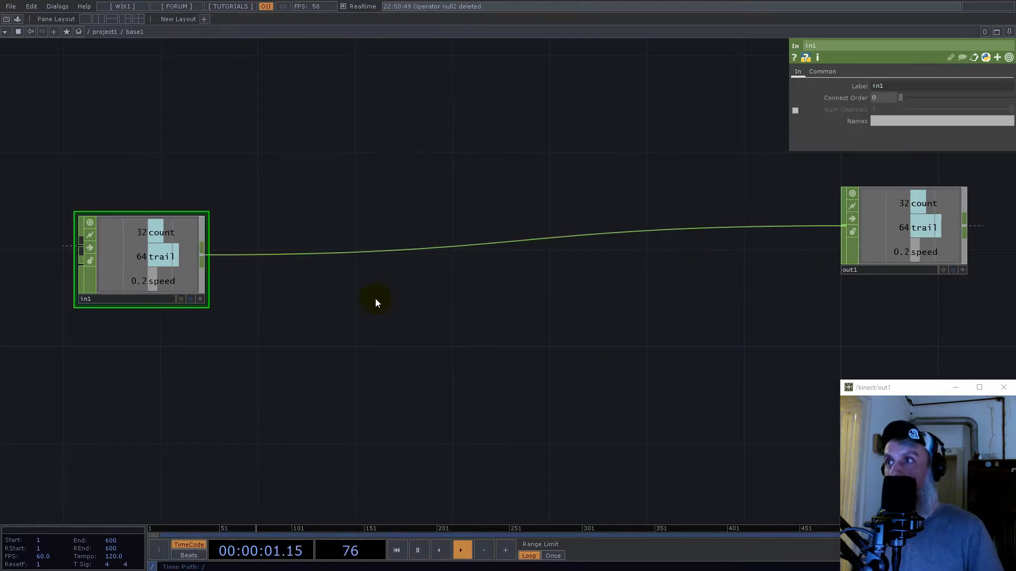
- Branch a Select CHOP off the In CHOP's output and place it above the existing wire
{"action": "right_click", "coordinate": [204, 255]}
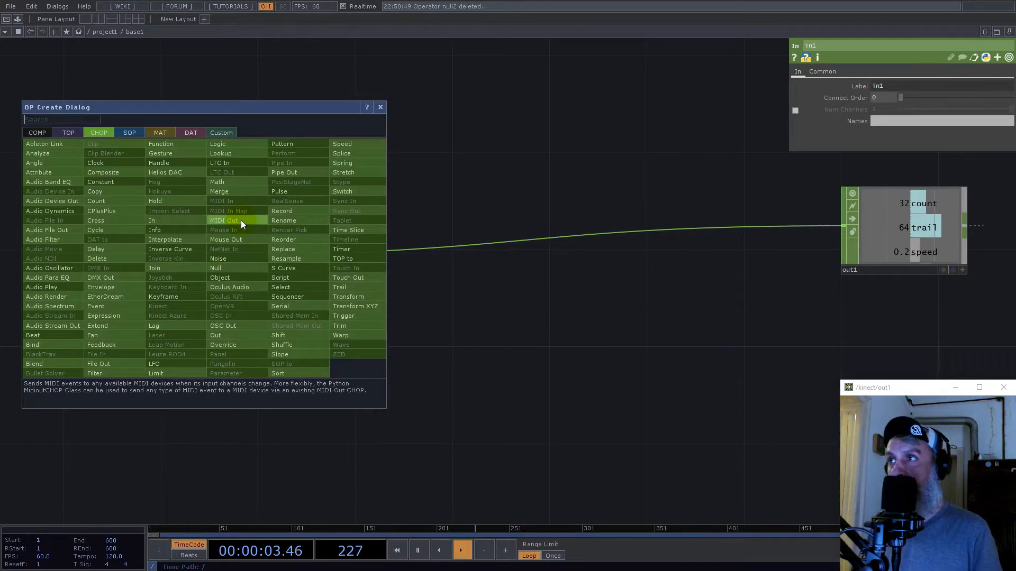
{"action": "type", "text": "sel;"}
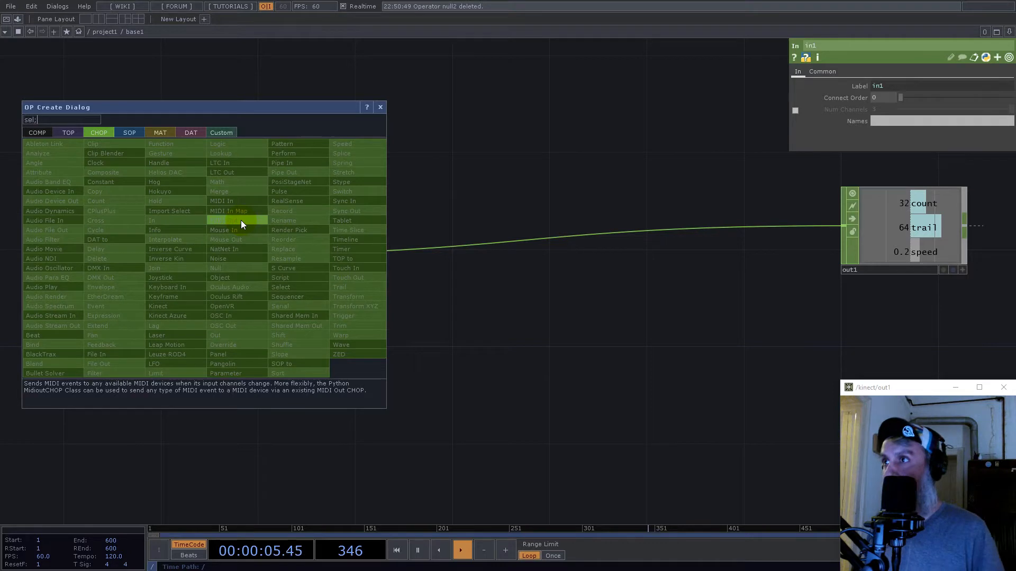
{"action": "key", "text": "BackSpace"}
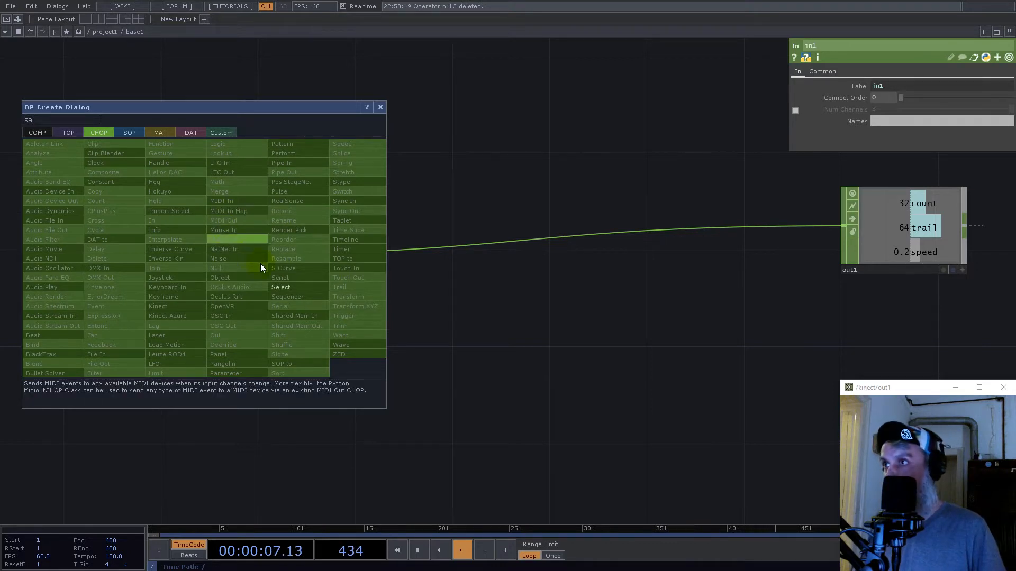
{"action": "left_click", "coordinate": [281, 287]}
{"action": "left_click", "coordinate": [394, 152]}
- Make the Select CHOP pick only the speed channel and rename it to time
{"action": "left_click", "coordinate": [1008, 98]}
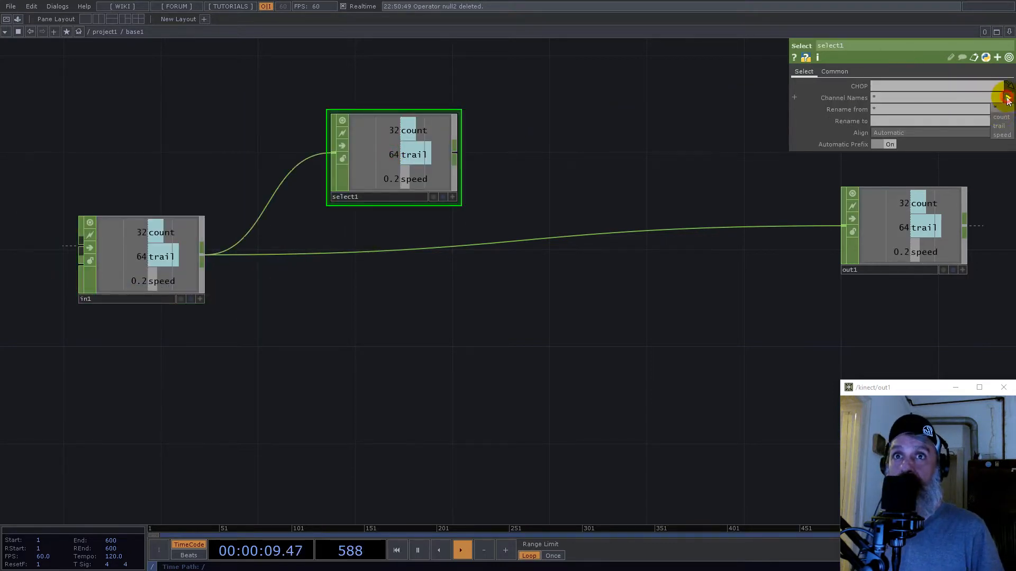
{"action": "left_click", "coordinate": [975, 125]}
{"action": "left_click", "coordinate": [883, 121]}
{"action": "type", "text": "t"}
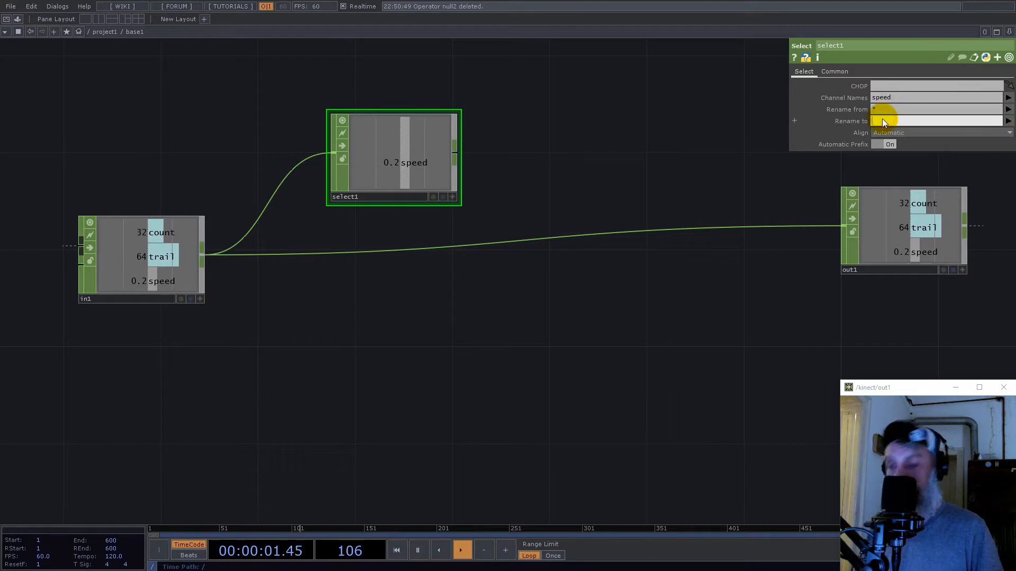
{"action": "type", "text": "im"}
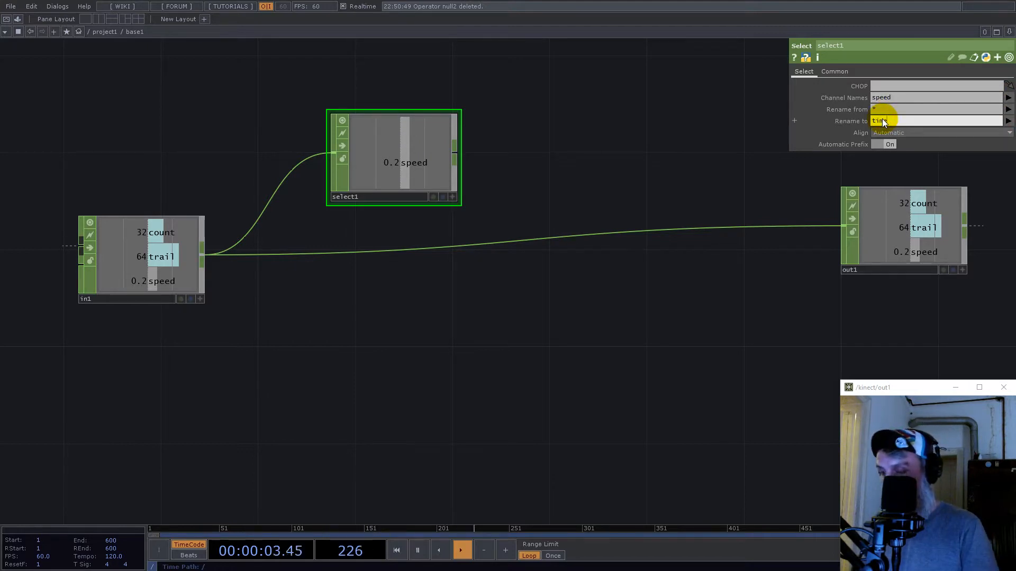
{"action": "type", "text": "e"}
{"action": "key", "text": "Return"}
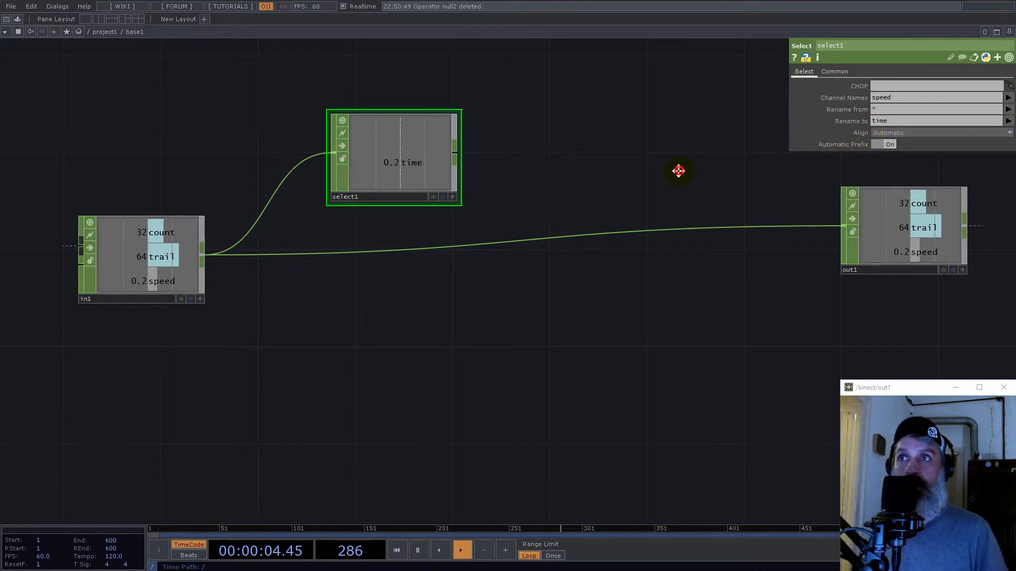
- Add a Speed CHOP fed by the Select CHOP's output and place it beside the Select
{"action": "left_click", "coordinate": [457, 152]}
{"action": "type", "text": "spee"}
{"action": "left_click", "coordinate": [600, 43]}
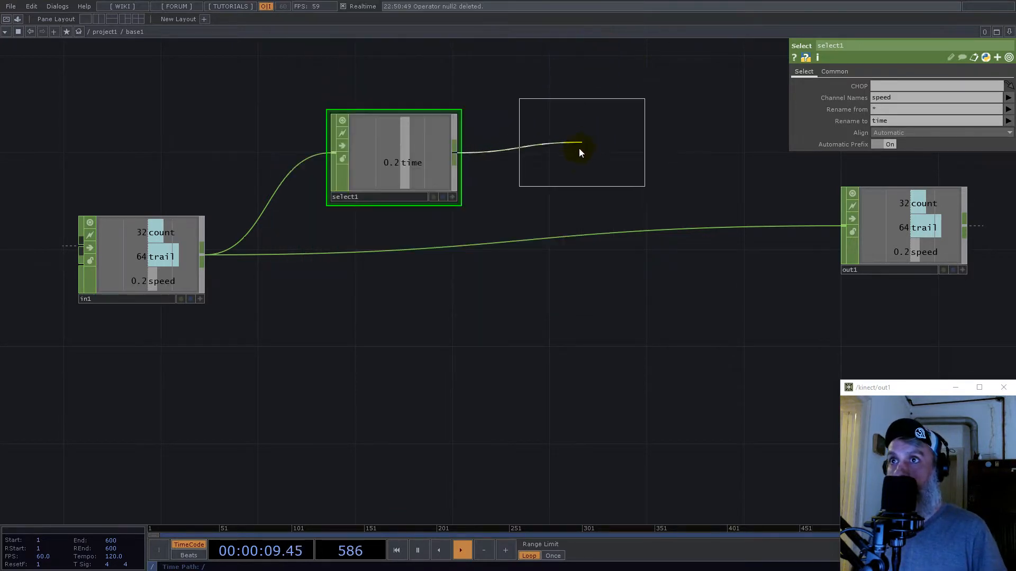
{"action": "left_click", "coordinate": [572, 157]}
- Insert a Merge CHOP on the wire between the In and Out CHOPs
{"action": "right_click", "coordinate": [673, 231]}
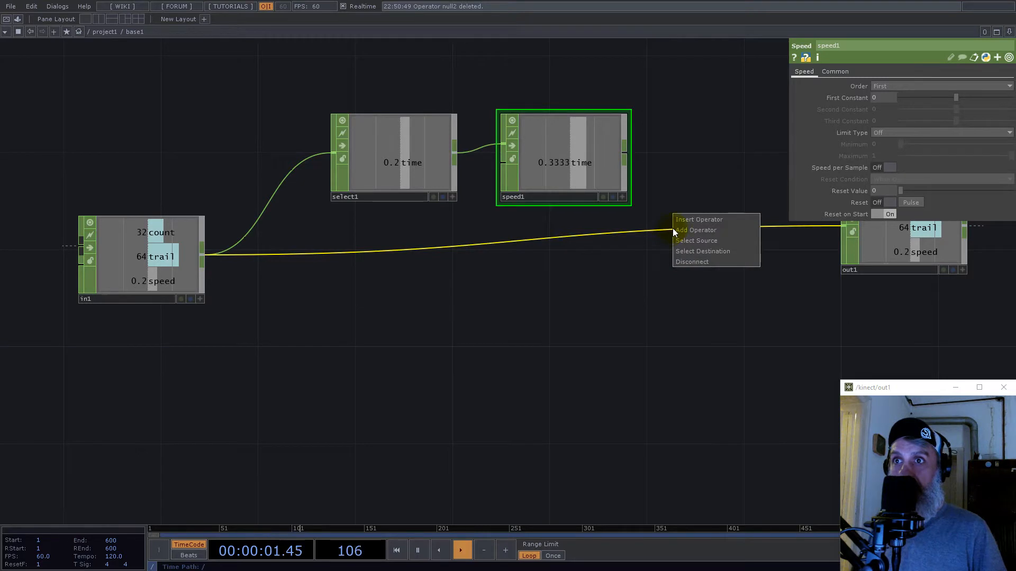
{"action": "left_click", "coordinate": [681, 220]}
{"action": "type", "text": "mer"}
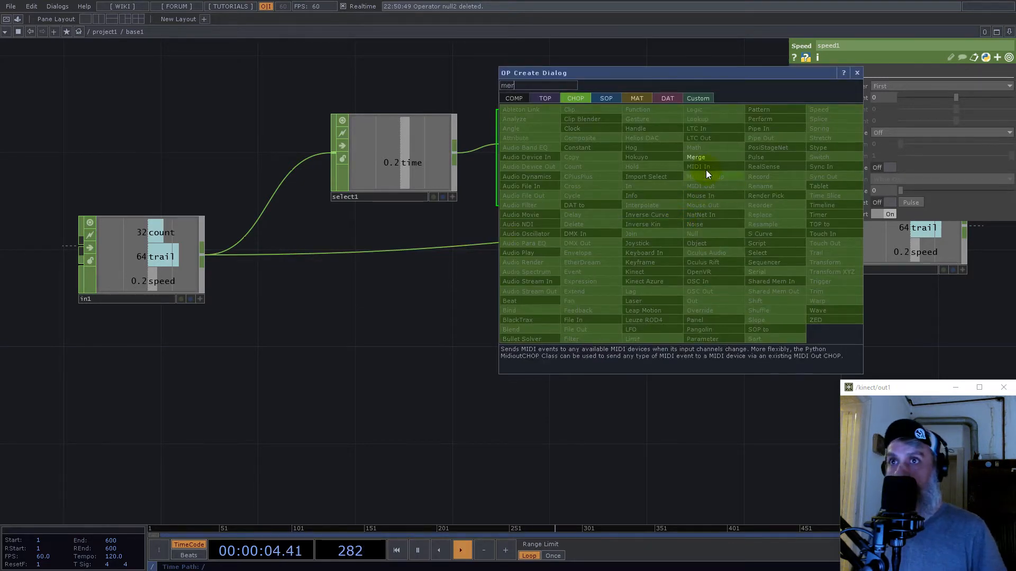
{"action": "left_click", "coordinate": [707, 171]}
{"action": "left_click", "coordinate": [740, 246]}
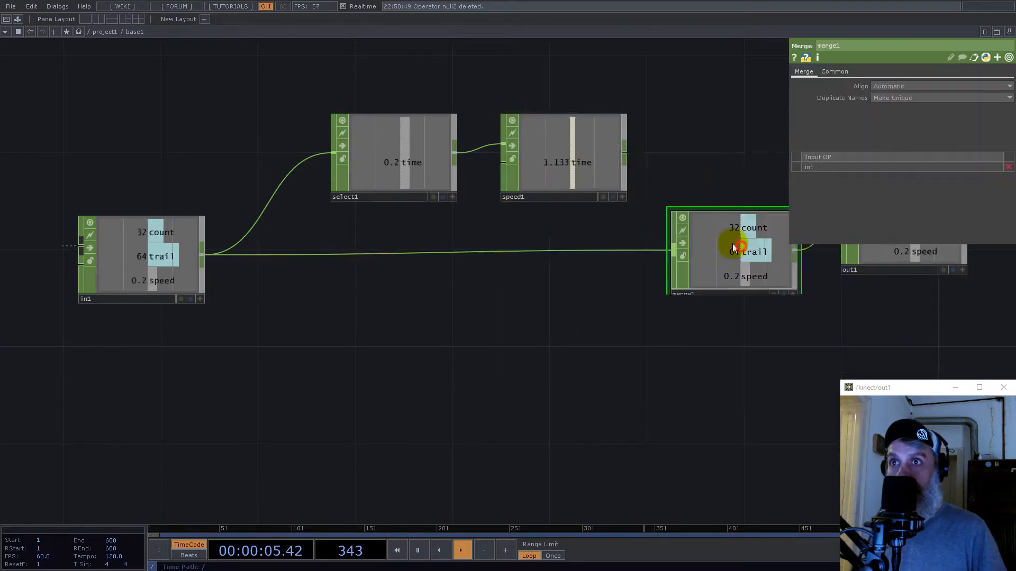
- Connect the Speed CHOP's output to the Merge CHOP and move the Out CHOP farther from the Merge
{"action": "left_click_drag", "start_coordinate": [626, 153], "coordinate": [672, 251]}
{"action": "left_click_drag", "start_coordinate": [781, 364], "coordinate": [604, 388]}
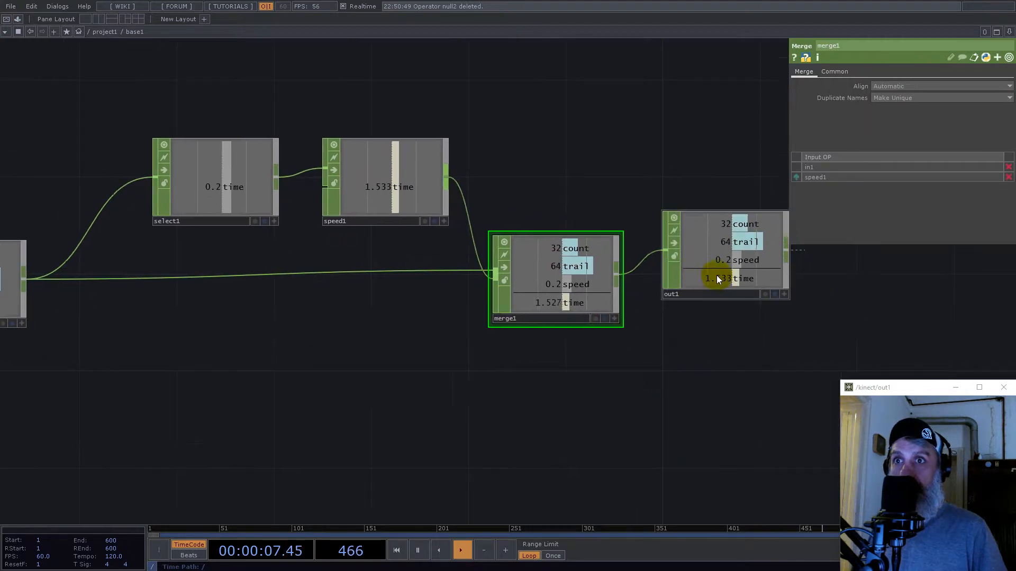
{"action": "left_click_drag", "start_coordinate": [718, 279], "coordinate": [791, 279]}
{"action": "left_click_drag", "start_coordinate": [580, 395], "coordinate": [717, 349]}
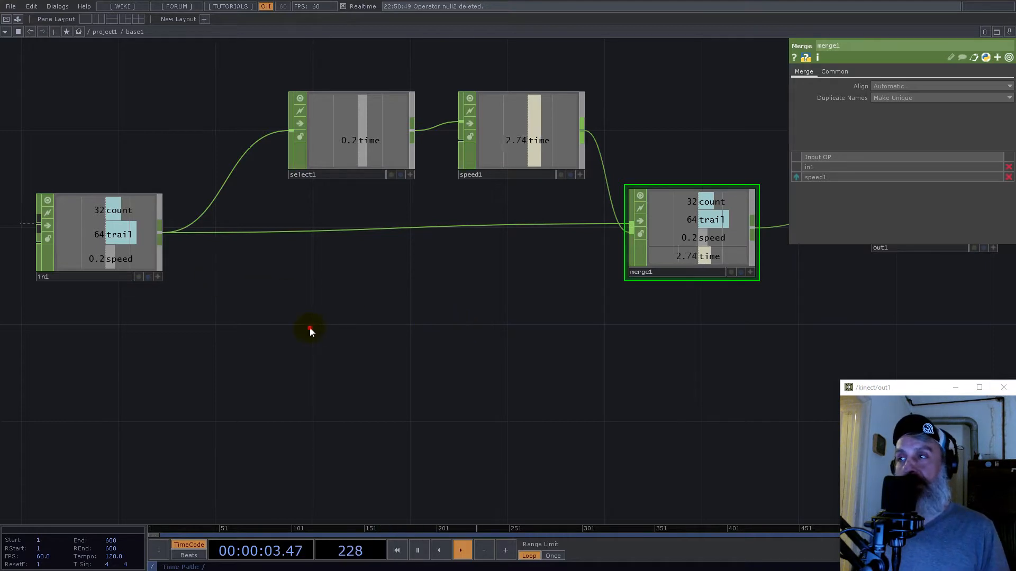
- Add a second Select CHOP fed by the In CHOP's output and place it below the existing wire to the Merge
{"action": "left_click_drag", "start_coordinate": [310, 332], "coordinate": [310, 295]}
{"action": "right_click", "coordinate": [166, 201]}
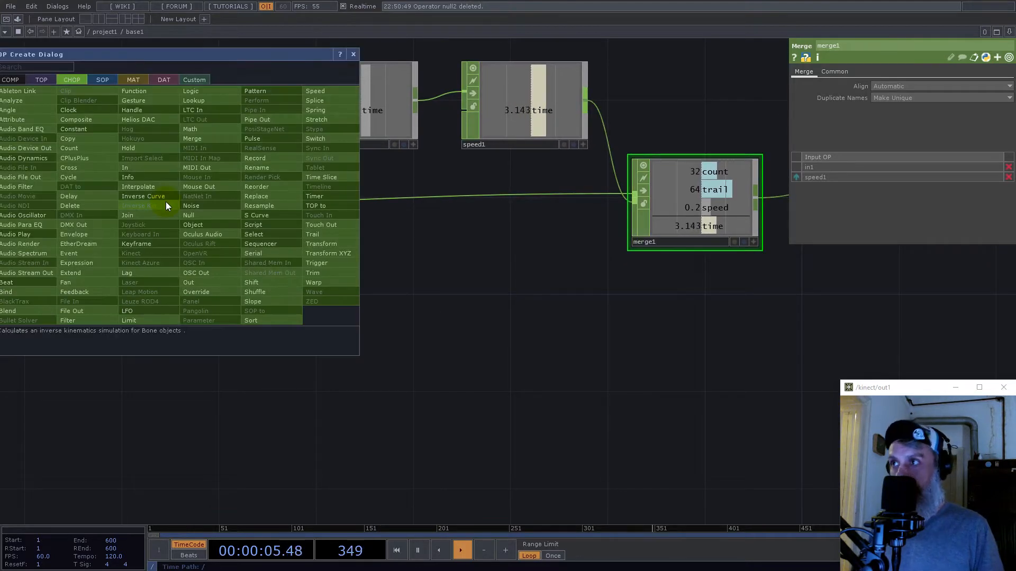
{"action": "type", "text": "sel"}
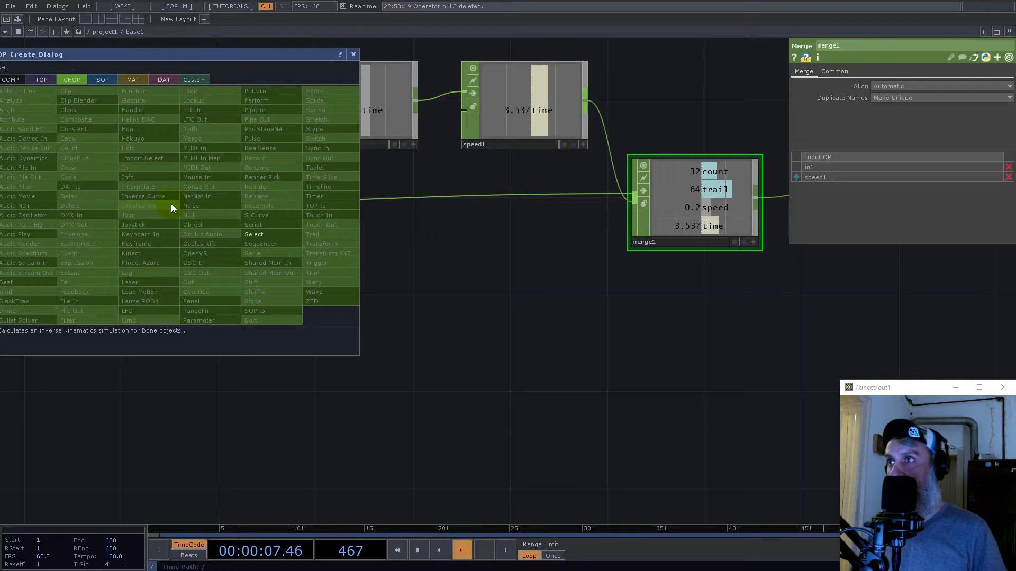
{"action": "left_click", "coordinate": [257, 235]}
{"action": "left_click", "coordinate": [331, 300]}
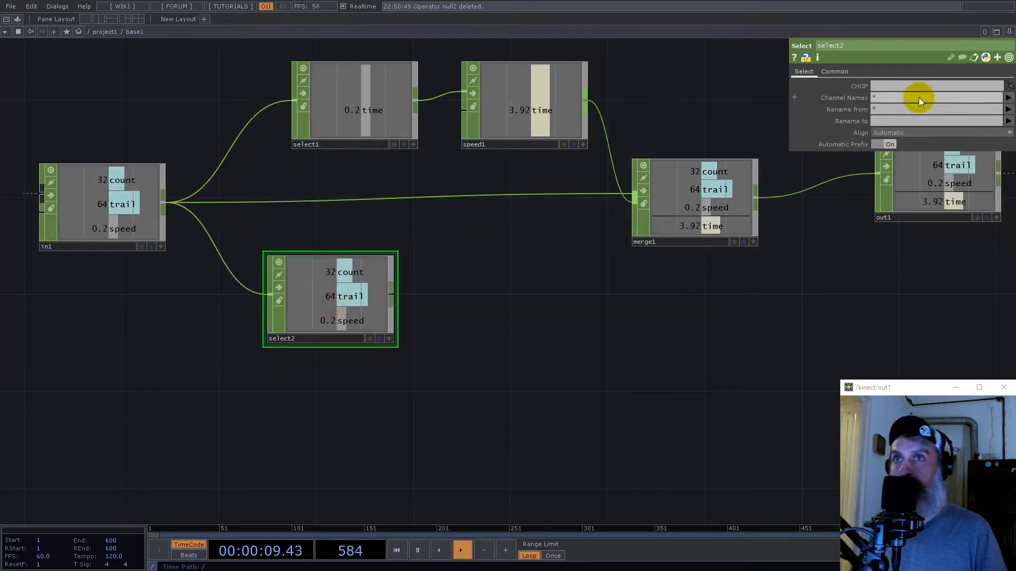
- Make the new Select CHOP pick only the count channel and rename it to map
{"action": "left_click", "coordinate": [919, 98]}
{"action": "type", "text": "count"}
{"action": "key", "text": "Return"}
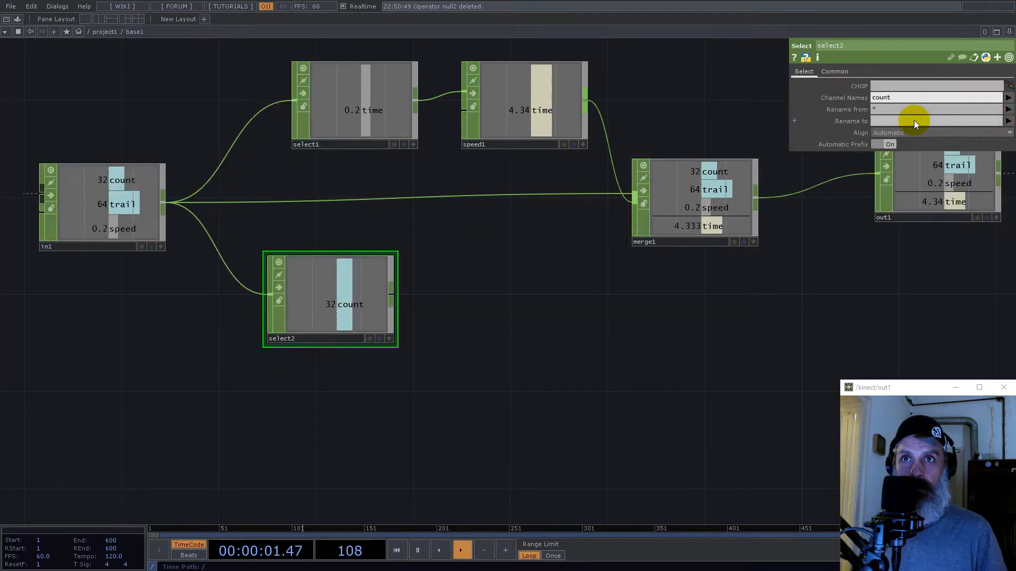
{"action": "type", "text": "map"}
{"action": "key", "text": "Return"}
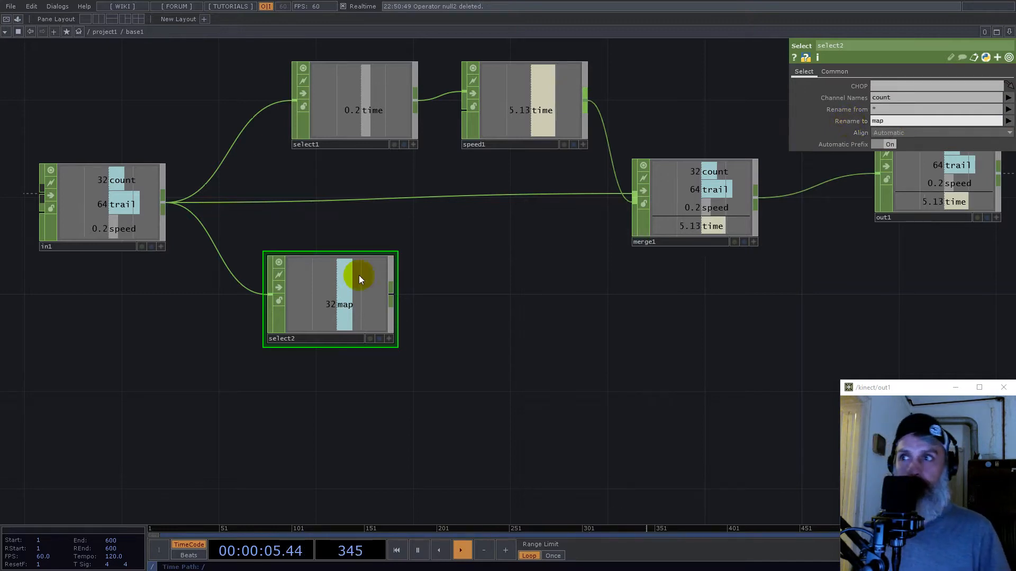
- Add a Math CHOP fed by the map Select CHOP's output and place it beside that Select
{"action": "right_click", "coordinate": [390, 297]}
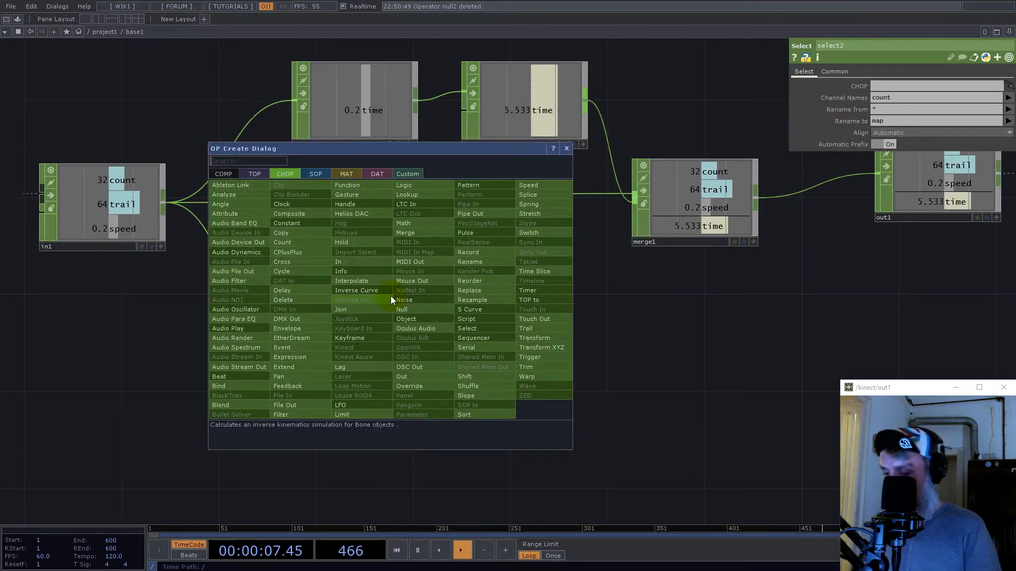
{"action": "type", "text": "math"}
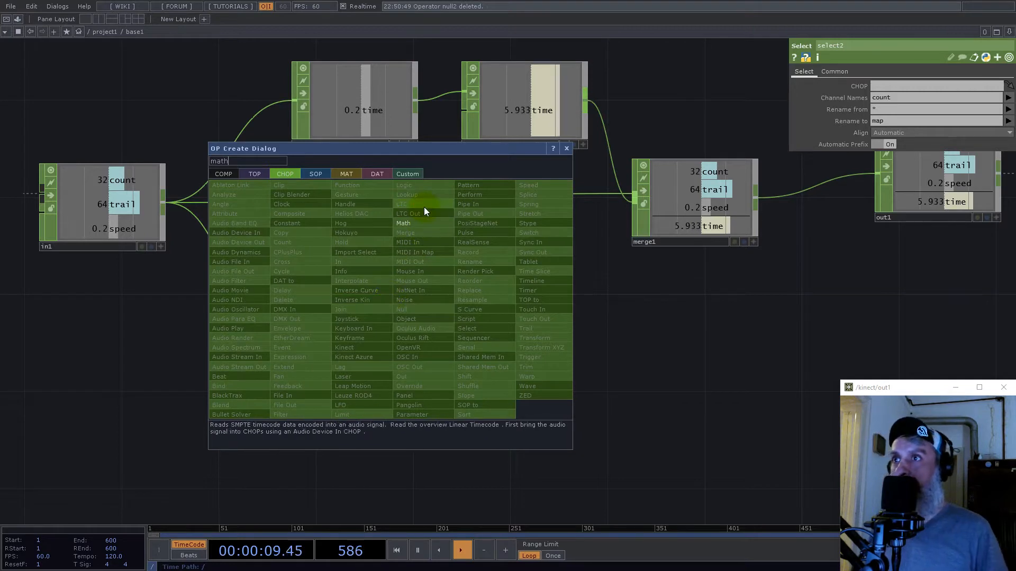
{"action": "left_click", "coordinate": [423, 223]}
{"action": "left_click", "coordinate": [527, 305]}
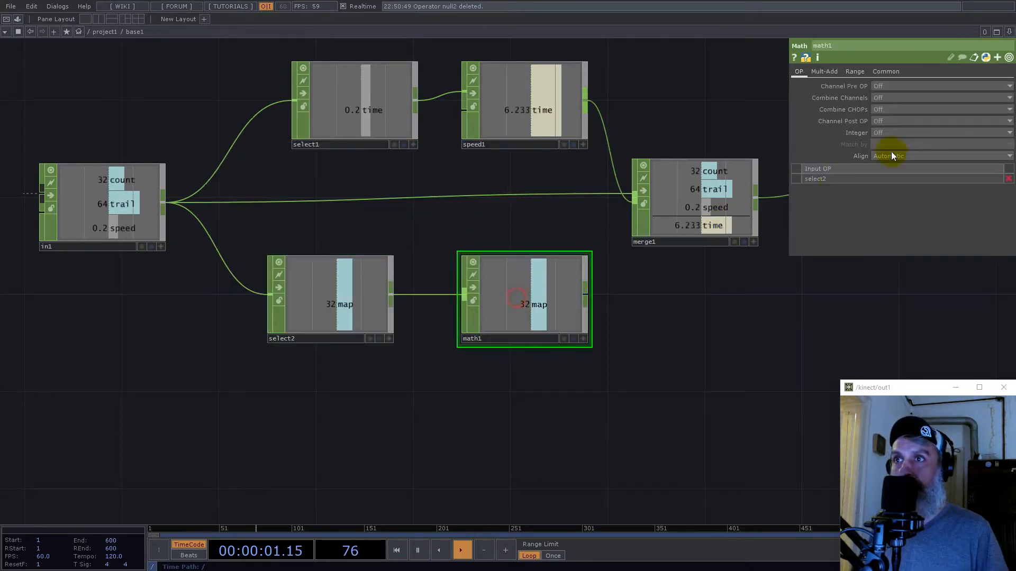
- Set the Math CHOP's Channel Pre OP to Root and Integer to Ceiling, and connect its output to the Merge CHOP
{"action": "left_click", "coordinate": [881, 87]}
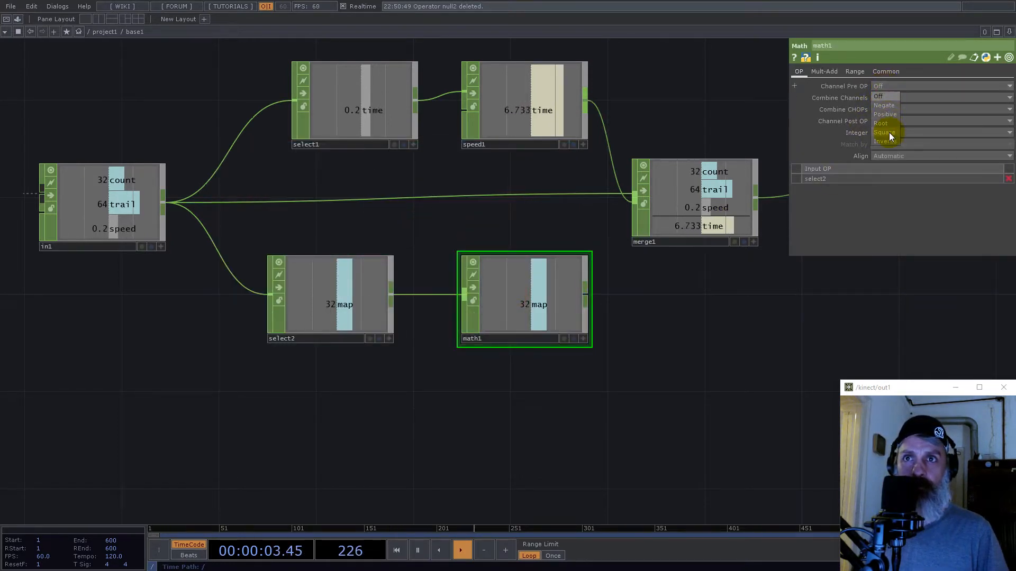
{"action": "left_click", "coordinate": [886, 123]}
{"action": "left_click", "coordinate": [887, 133]}
{"action": "left_click", "coordinate": [885, 153]}
{"action": "left_click_drag", "start_coordinate": [588, 300], "coordinate": [624, 229]}
- Leave the Base component for the project1 level and move the Null CHOP farther from the Base
{"action": "scroll", "coordinate": [522, 301], "scroll_direction": "down", "scroll_amount": 6}
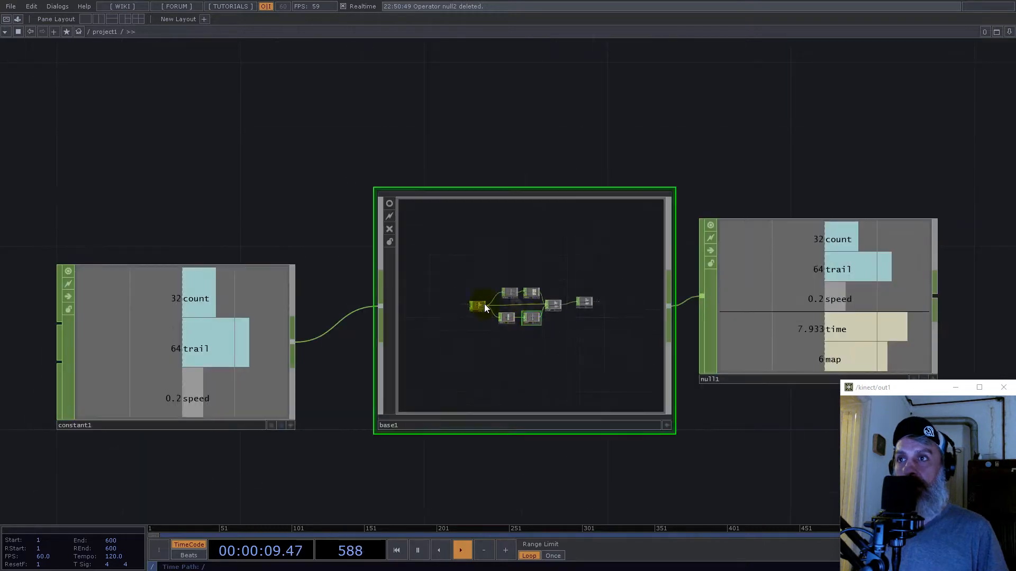
{"action": "scroll", "coordinate": [448, 297], "scroll_direction": "down", "scroll_amount": 6}
{"action": "left_click_drag", "start_coordinate": [528, 299], "coordinate": [567, 309]}
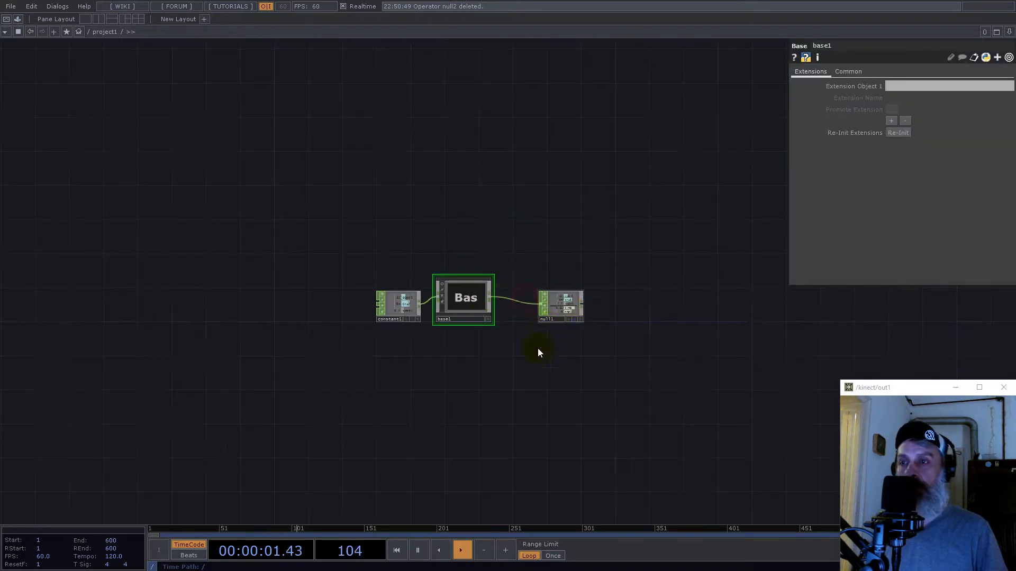
- Add a Noise TOP and place it below the Null CHOP
{"action": "scroll", "coordinate": [539, 353], "scroll_direction": "up", "scroll_amount": 5}
{"action": "key", "text": "Tab"}
{"action": "type", "text": "noi"}
{"action": "left_click", "coordinate": [390, 258]}
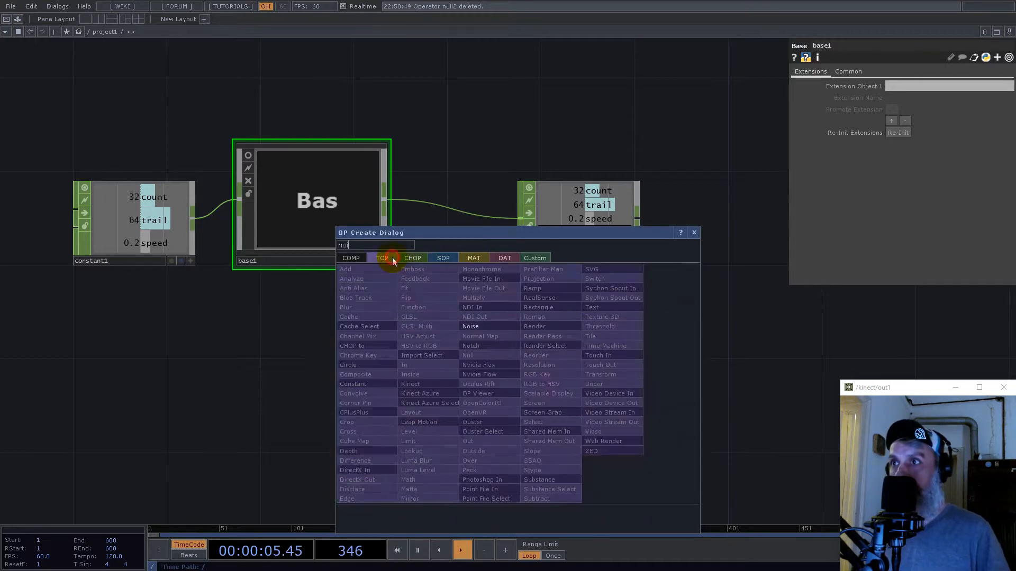
{"action": "left_click", "coordinate": [470, 327]}
{"action": "left_click", "coordinate": [554, 346]}
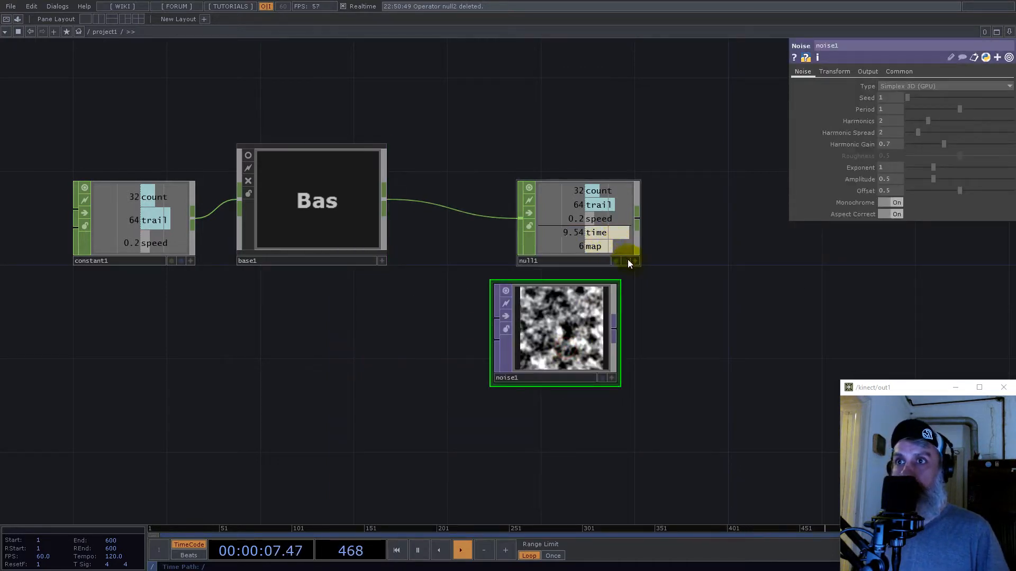
- Drive both Noise TOP resolution values with the Null's map channel, and set viewer smoothness to Nearest Pixel and pixel format to 32-bit float (RGB)
{"action": "left_click_drag", "start_coordinate": [592, 247], "coordinate": [865, 103]}
{"action": "left_click", "coordinate": [864, 98]}
{"action": "left_click", "coordinate": [894, 156]}
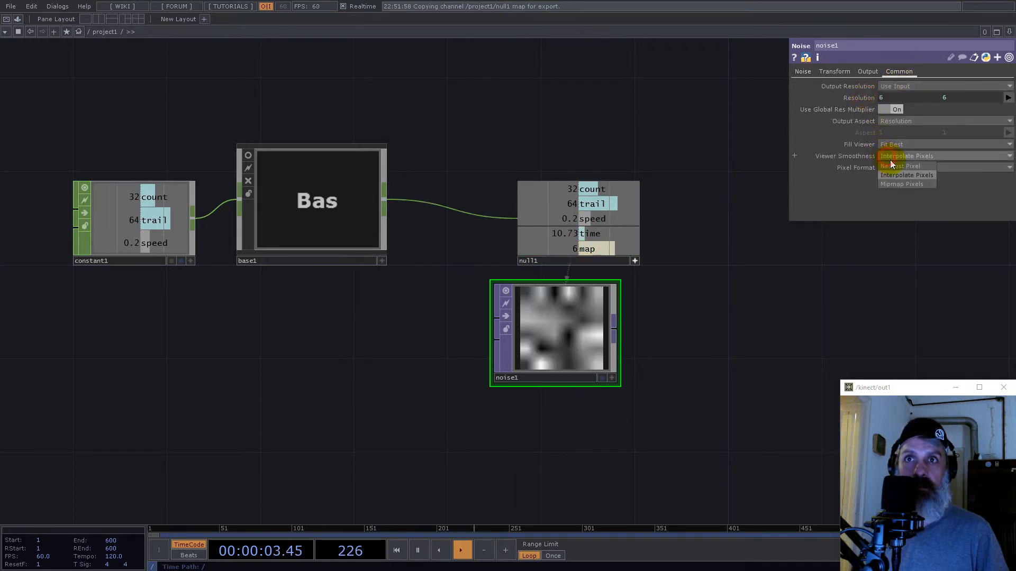
{"action": "left_click", "coordinate": [898, 174]}
{"action": "left_click", "coordinate": [897, 169]}
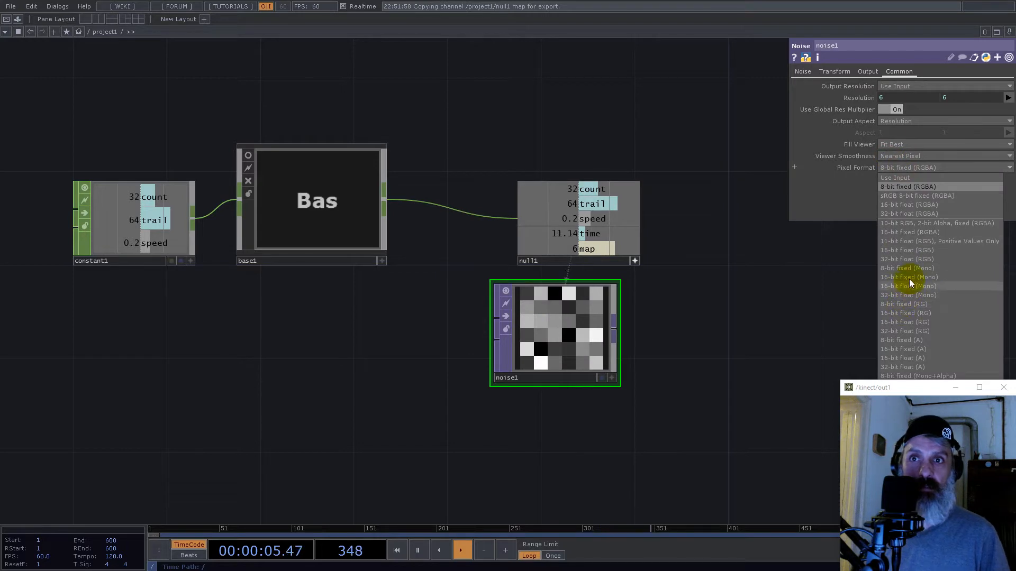
{"action": "left_click", "coordinate": [905, 259]}
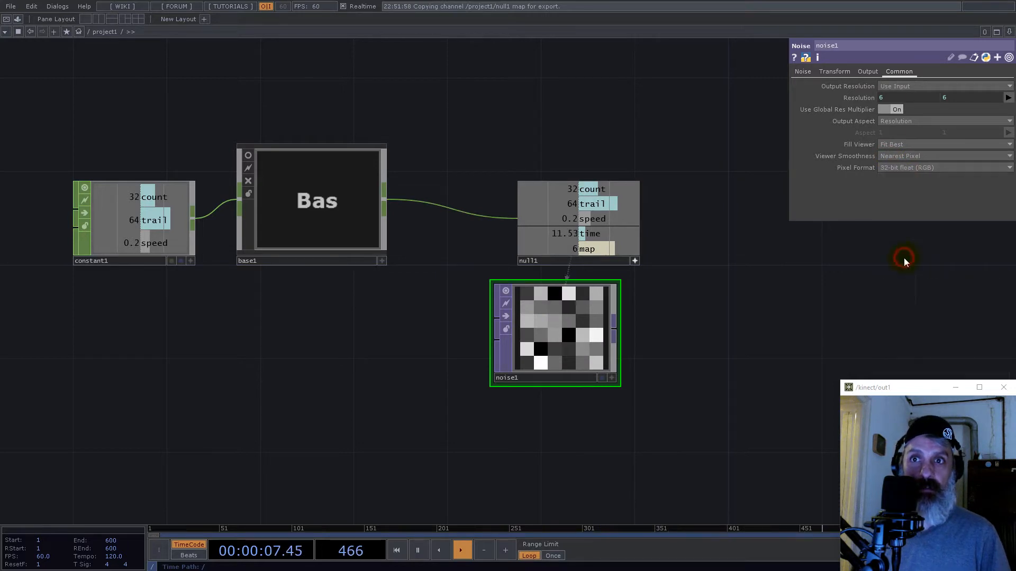
- Turn off Monochrome on the Noise TOP and align its node directly under the Null CHOP
{"action": "left_click", "coordinate": [802, 72]}
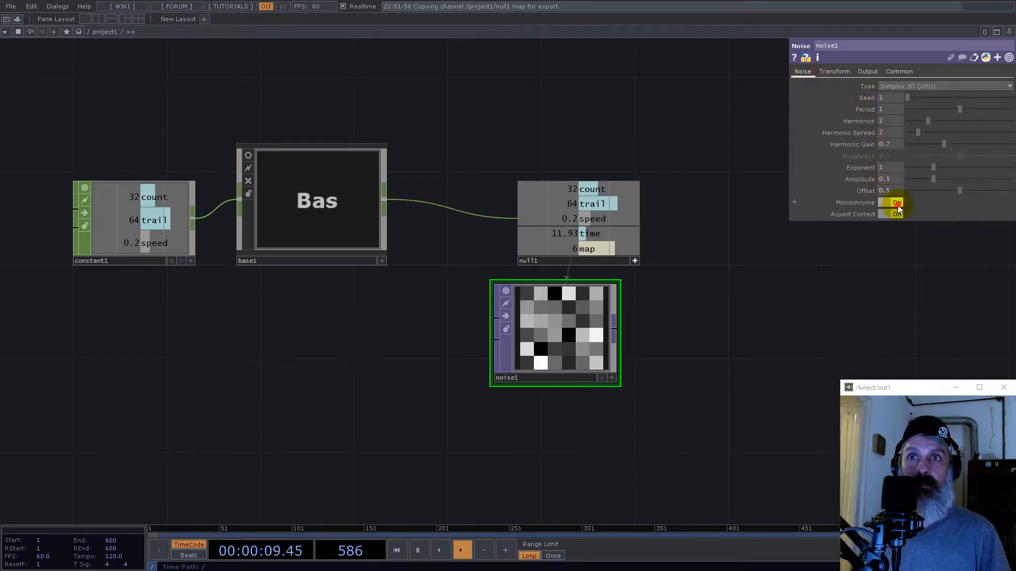
{"action": "left_click", "coordinate": [894, 202]}
{"action": "left_click_drag", "start_coordinate": [577, 313], "coordinate": [605, 337]}
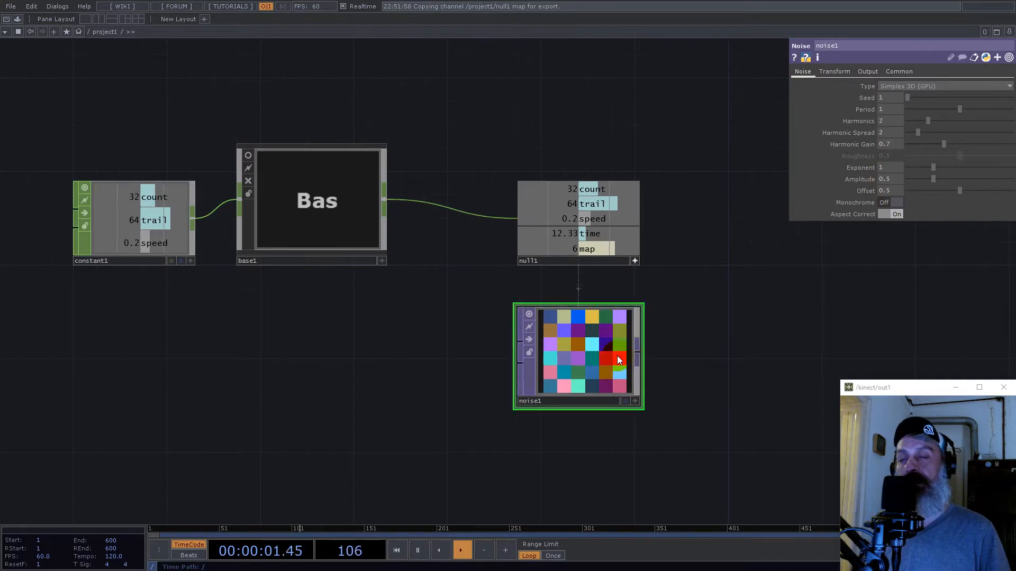
- Add a Ramp TOP in the empty area below the Base component
{"action": "left_click_drag", "start_coordinate": [656, 381], "coordinate": [582, 292]}
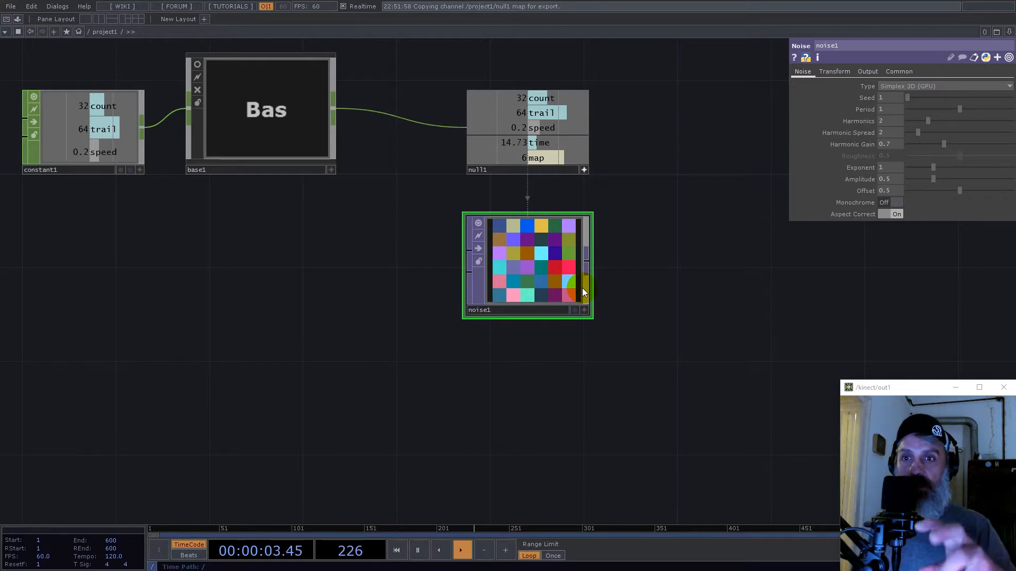
{"action": "scroll", "coordinate": [582, 288], "scroll_direction": "down", "scroll_amount": 8}
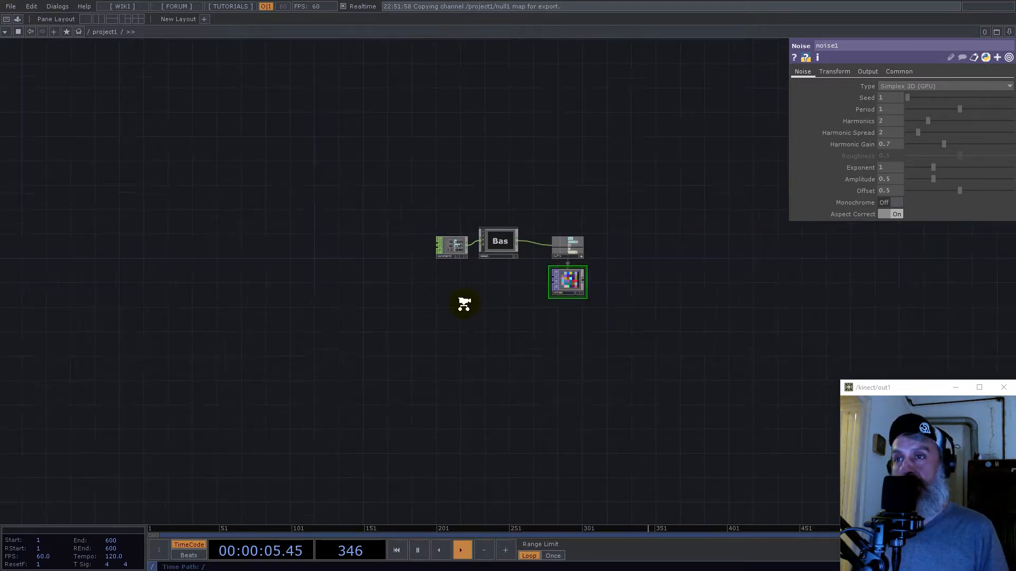
{"action": "scroll", "coordinate": [463, 303], "scroll_direction": "up", "scroll_amount": 4}
{"action": "key", "text": "Tab"}
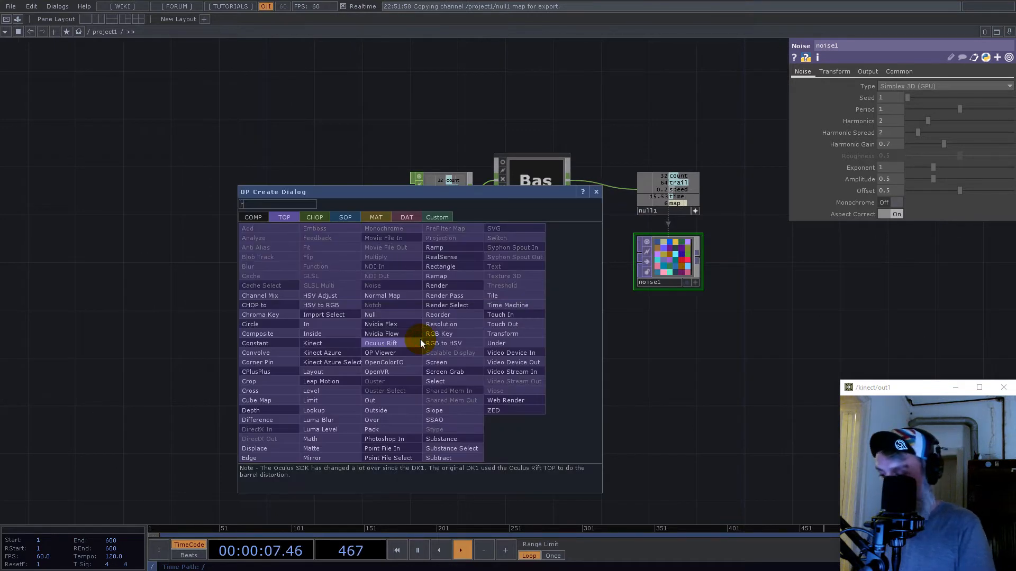
{"action": "type", "text": "ram"}
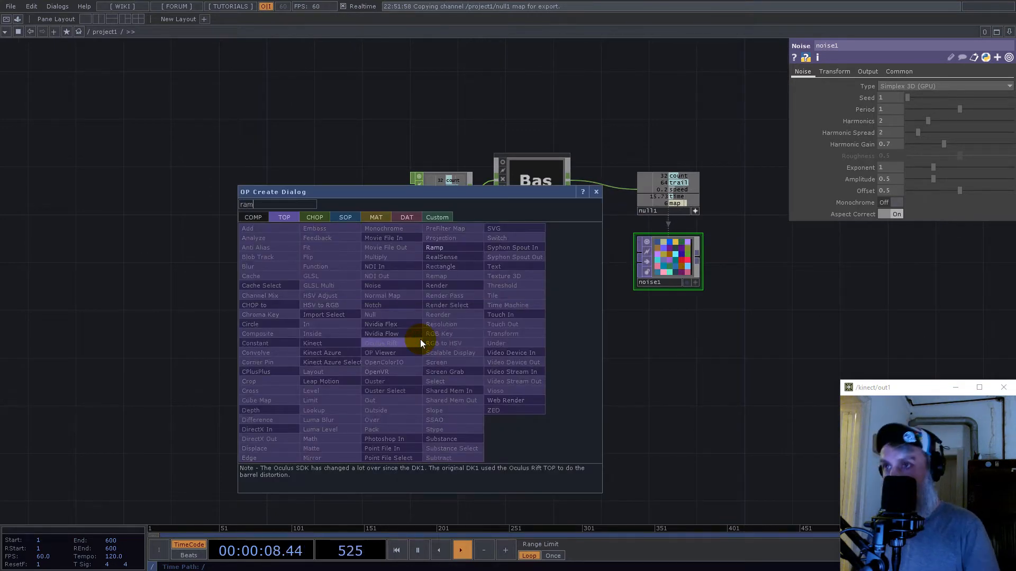
{"action": "left_click", "coordinate": [441, 252]}
{"action": "left_click", "coordinate": [497, 350]}
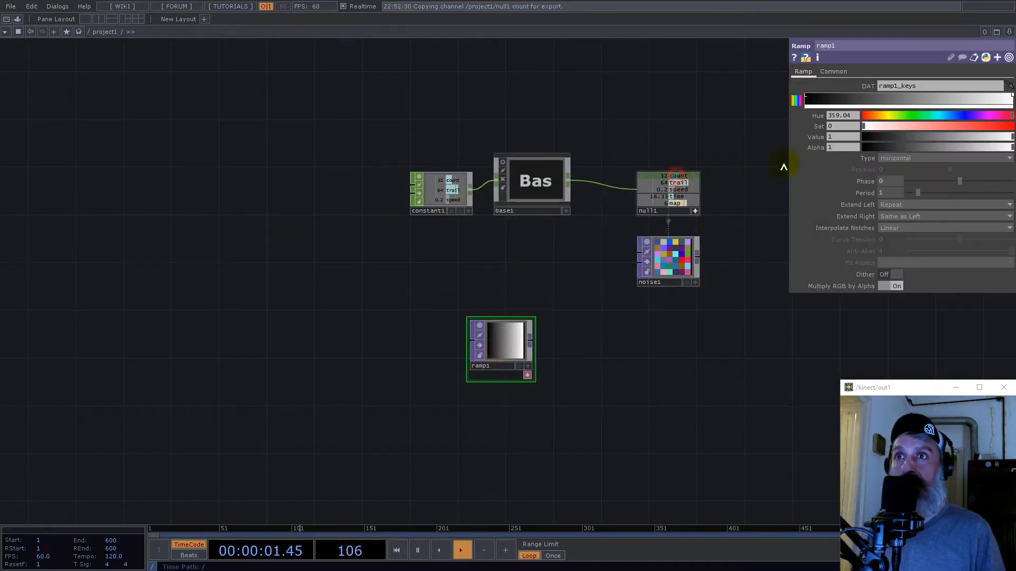
- Set the Ramp TOP's resolution to the Null's count channel by 1, with Nearest Pixel viewer smoothness and 32-bit float (Mono) pixel format
{"action": "left_click_drag", "start_coordinate": [833, 73], "coordinate": [896, 98]}
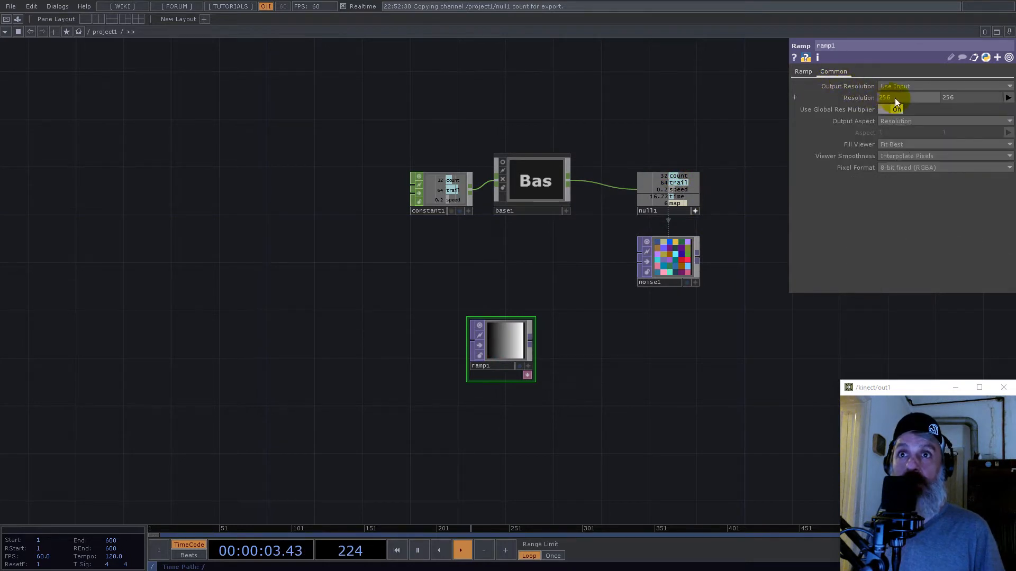
{"action": "left_click", "coordinate": [898, 97]}
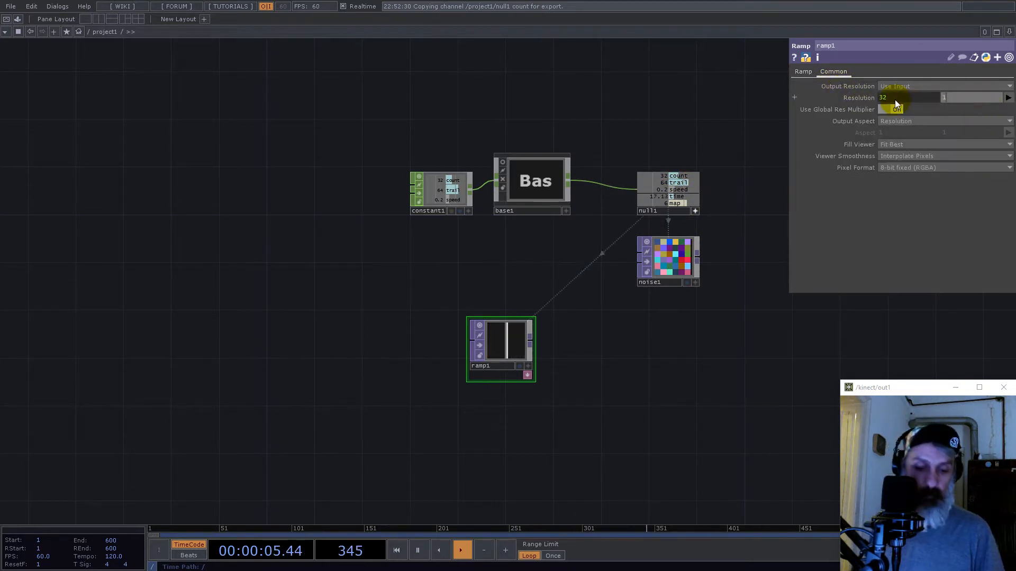
{"action": "left_click", "coordinate": [919, 155]}
{"action": "left_click", "coordinate": [910, 167]}
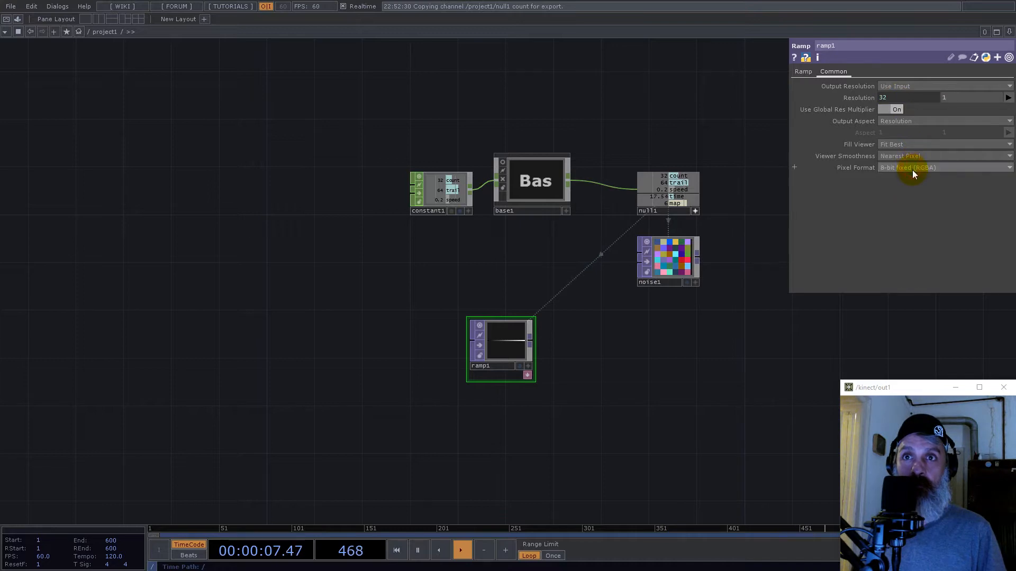
{"action": "left_click", "coordinate": [912, 168]}
{"action": "left_click", "coordinate": [920, 294]}
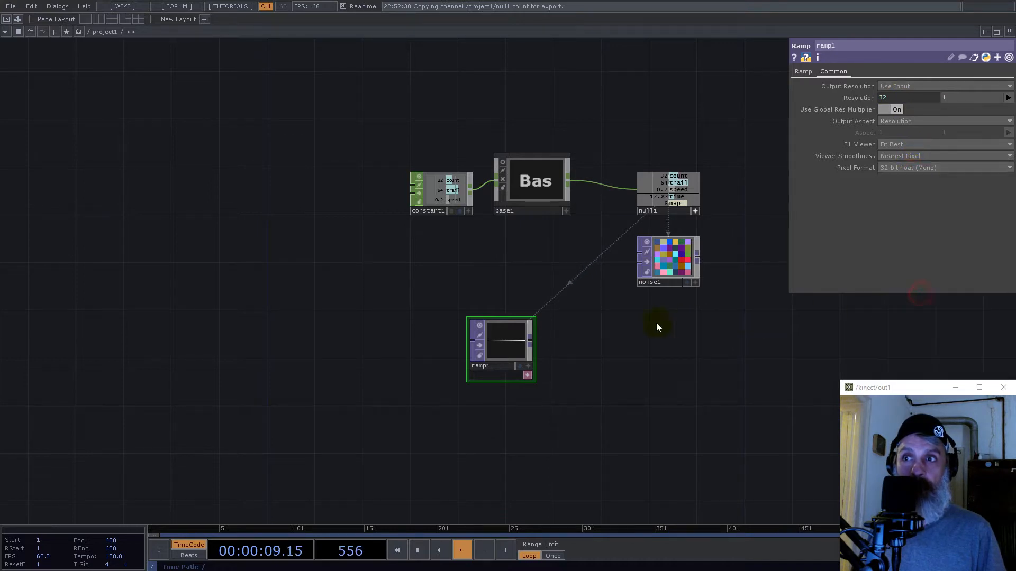
- Resize the Ramp TOP's node to a wide, flat shape and add a Crop TOP fed by its output beside it
{"action": "left_click", "coordinate": [533, 321]}
{"action": "scroll", "coordinate": [533, 364], "scroll_direction": "up", "scroll_amount": 7}
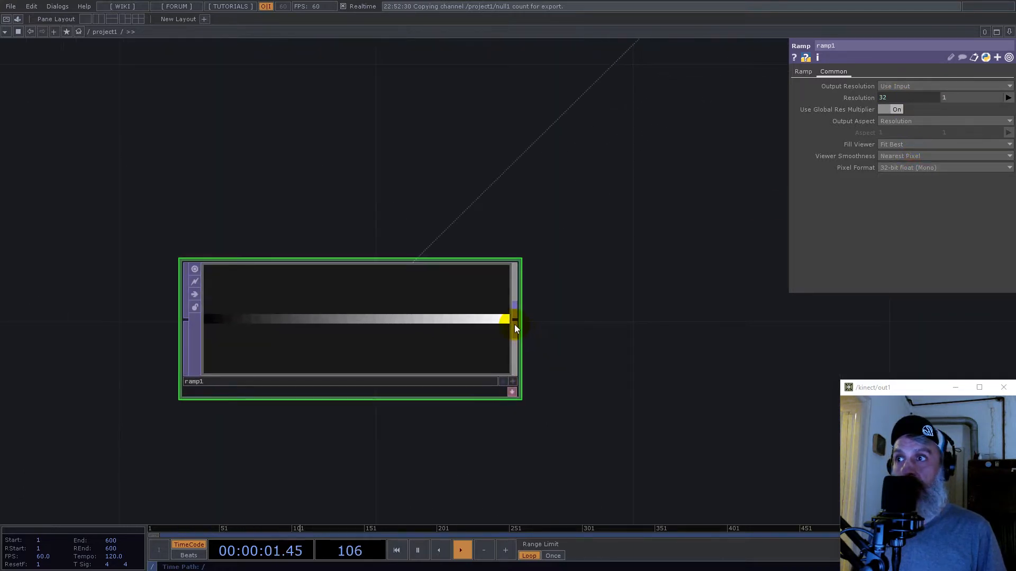
{"action": "right_click", "coordinate": [516, 321]}
{"action": "type", "text": "crop"}
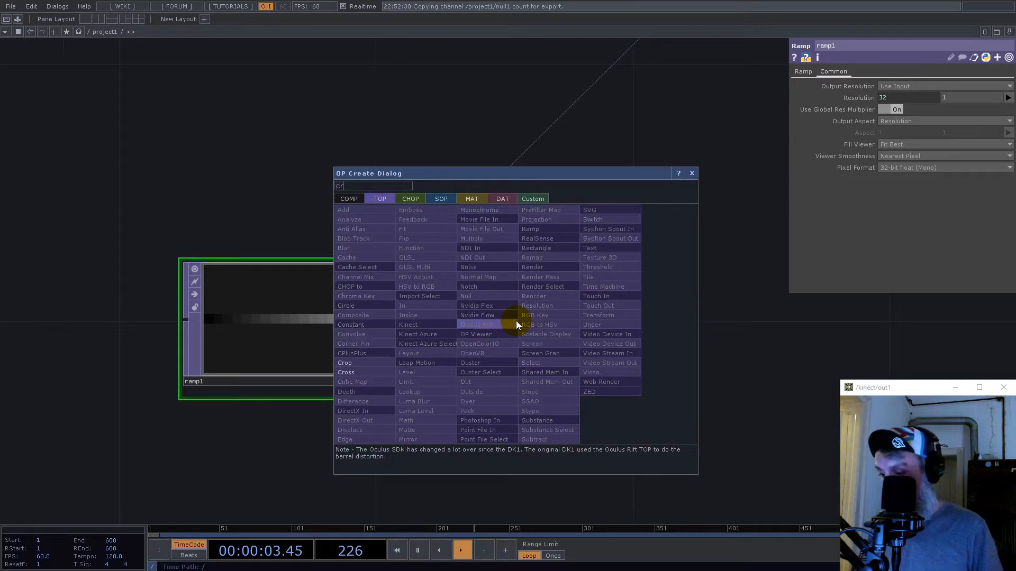
{"action": "left_click", "coordinate": [379, 362]}
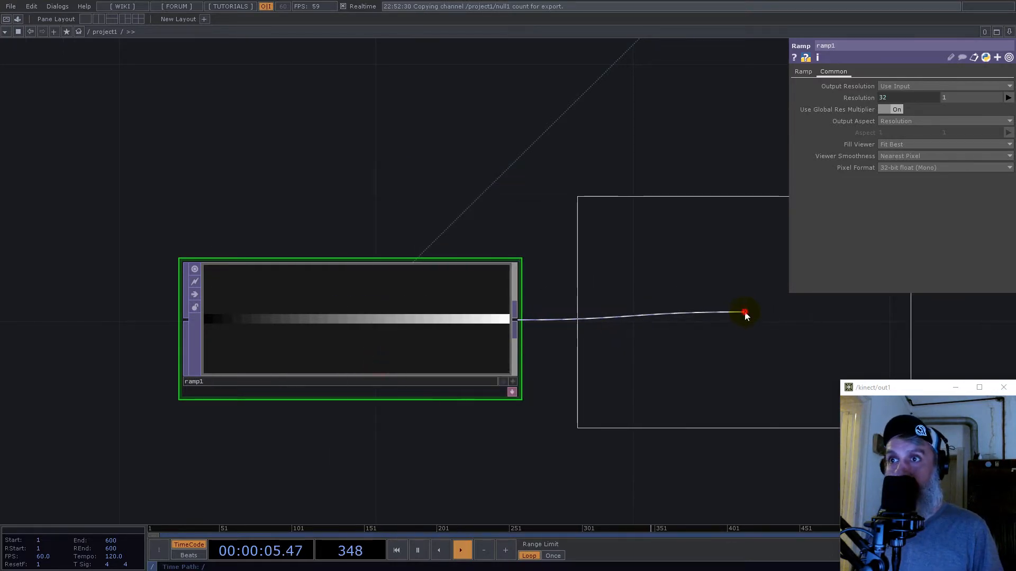
{"action": "left_click", "coordinate": [622, 367]}
{"action": "scroll", "coordinate": [621, 368], "scroll_direction": "up", "scroll_amount": 5}
{"action": "scroll", "coordinate": [460, 311], "scroll_direction": "down", "scroll_amount": 5}
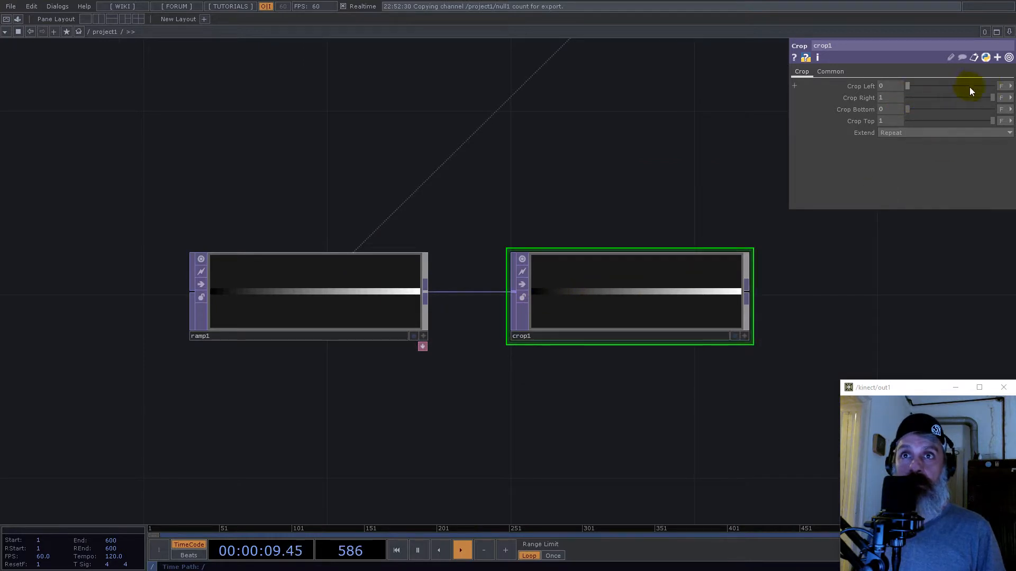
- Switch the Crop TOP's Crop Right unit to pixels and drive it with the expression op('null1')['map']**2
{"action": "left_click", "coordinate": [1009, 99]}
{"action": "left_click", "coordinate": [996, 109]}
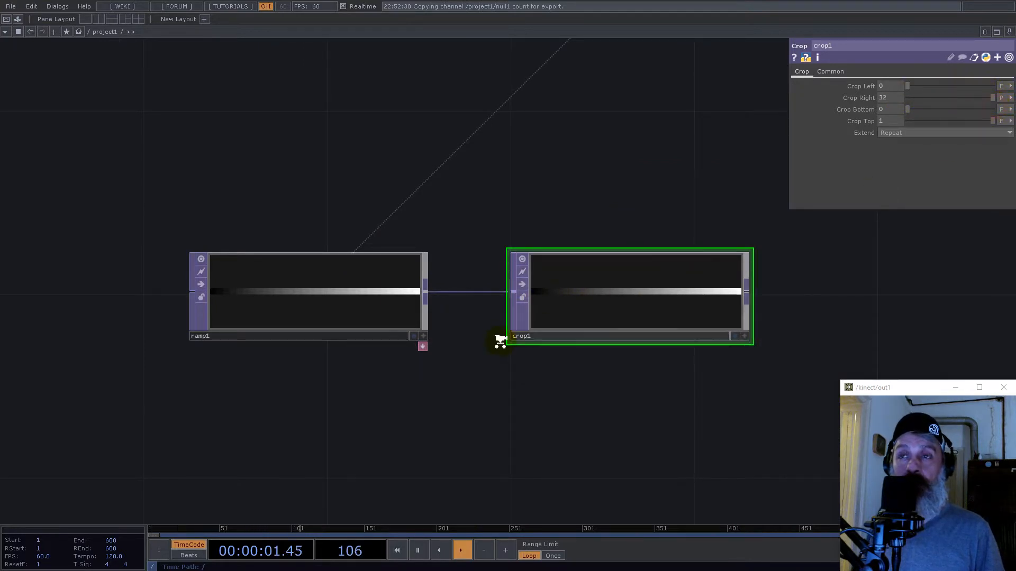
{"action": "scroll", "coordinate": [499, 339], "scroll_direction": "down", "scroll_amount": 5}
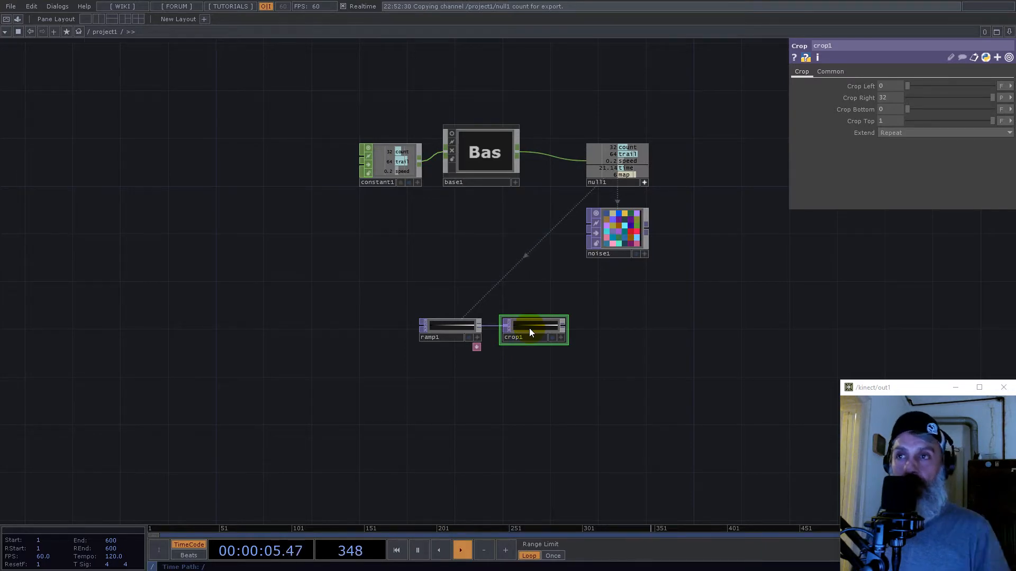
{"action": "scroll", "coordinate": [642, 228], "scroll_direction": "up", "scroll_amount": 5}
{"action": "left_click_drag", "start_coordinate": [677, 273], "coordinate": [634, 466]}
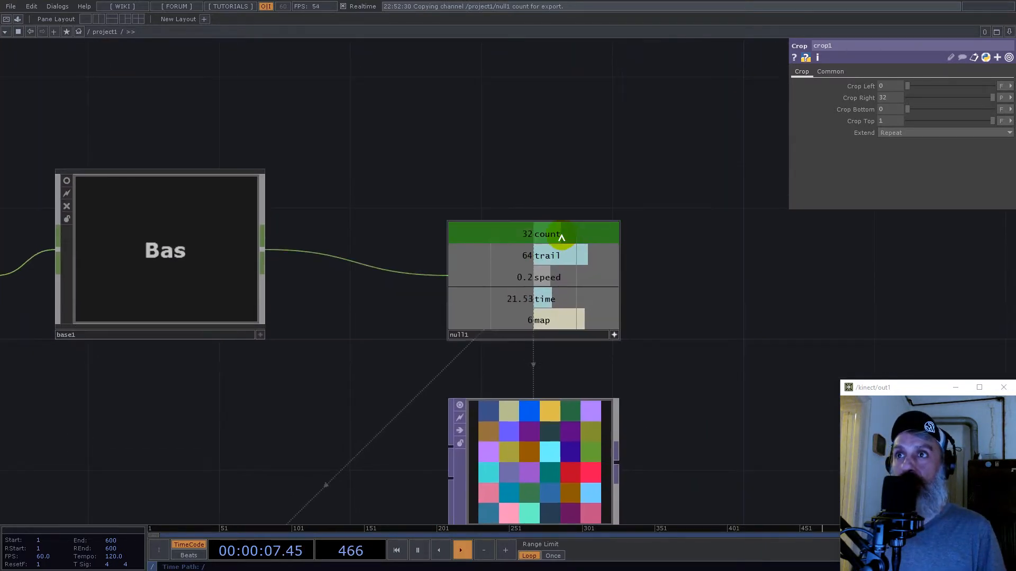
{"action": "left_click_drag", "start_coordinate": [538, 319], "coordinate": [895, 94]}
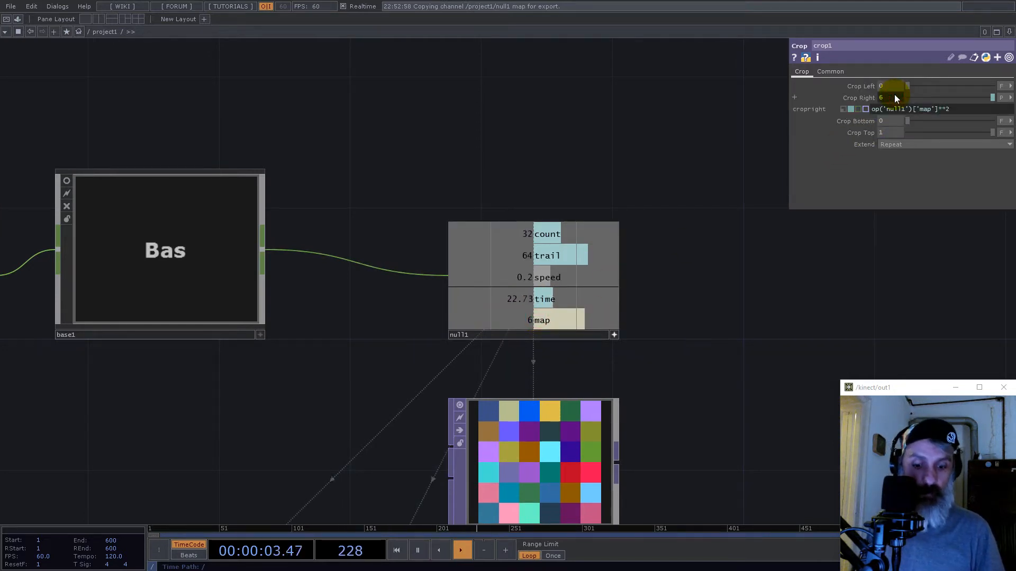
- Set the Crop TOP's input smoothness and viewer smoothness to Nearest Pixel
{"action": "scroll", "coordinate": [732, 335], "scroll_direction": "down", "scroll_amount": 6}
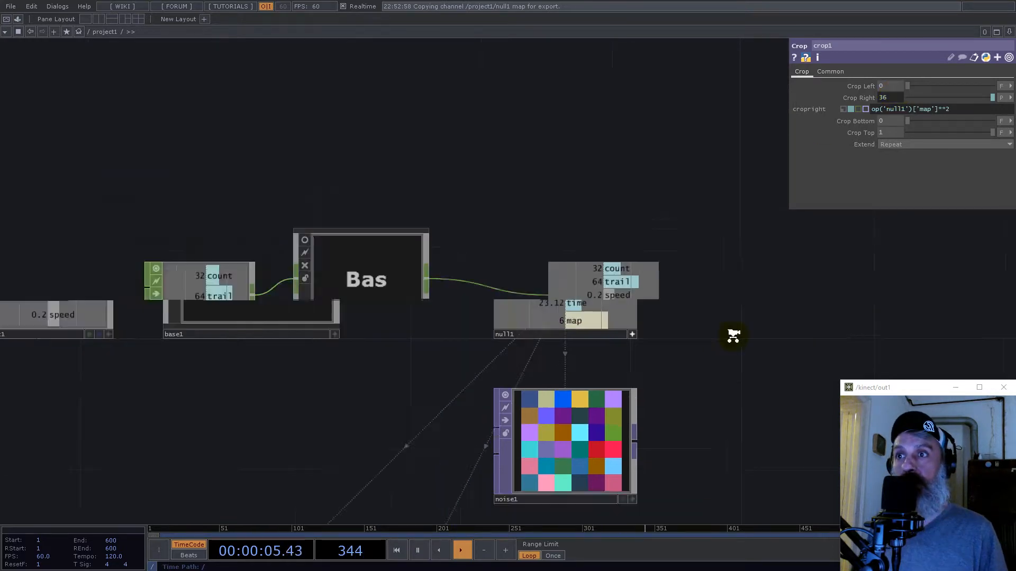
{"action": "scroll", "coordinate": [675, 402], "scroll_direction": "up", "scroll_amount": 6}
{"action": "scroll", "coordinate": [612, 324], "scroll_direction": "up", "scroll_amount": 3}
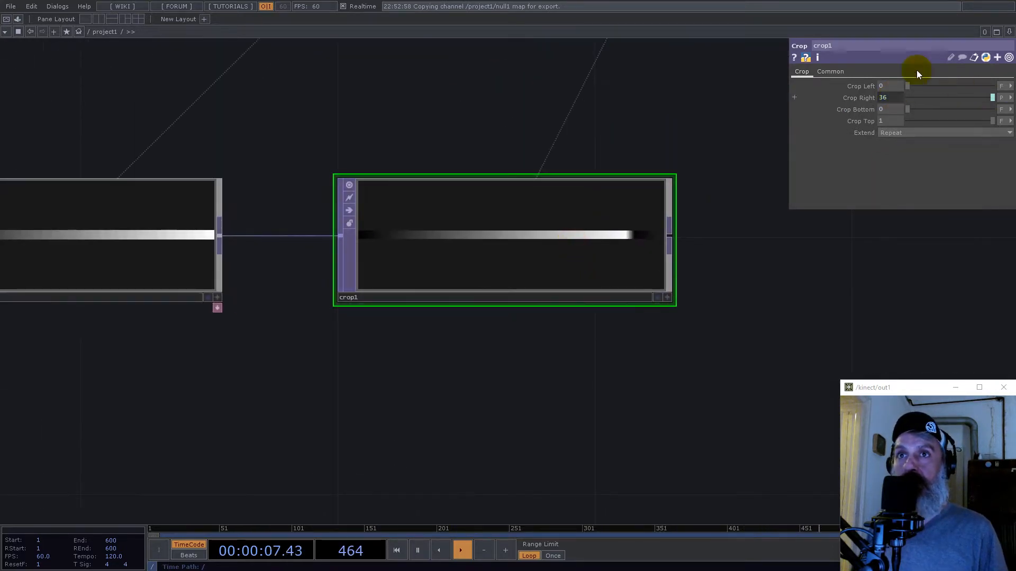
{"action": "left_click", "coordinate": [831, 71]}
{"action": "left_click", "coordinate": [905, 168]}
{"action": "left_click", "coordinate": [903, 178]}
- Convert the Crop TOP's output with a TOP to CHOP placed directly below it
{"action": "scroll", "coordinate": [529, 272], "scroll_direction": "down", "scroll_amount": 4}
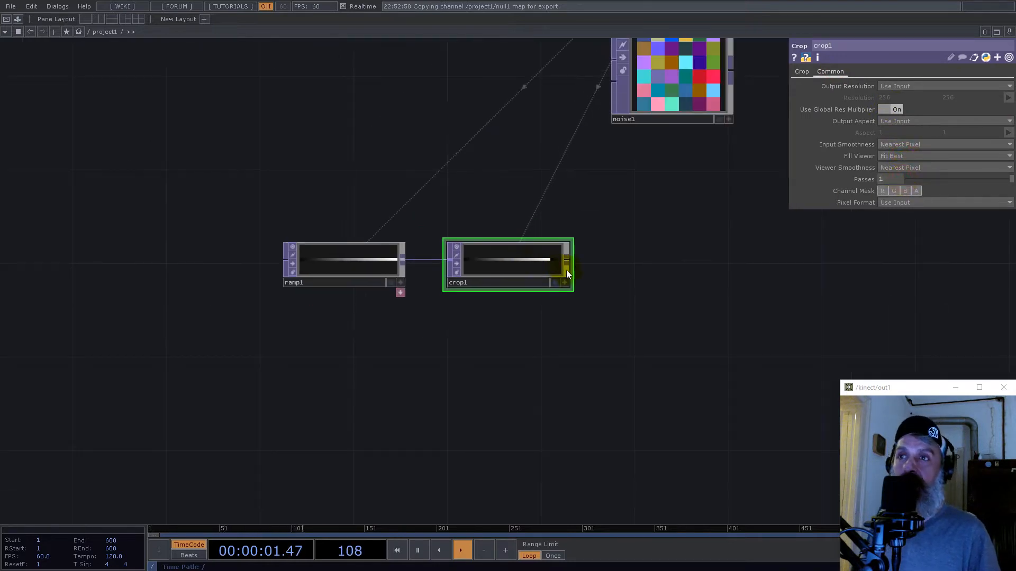
{"action": "right_click", "coordinate": [569, 261]}
{"action": "left_click", "coordinate": [464, 139]}
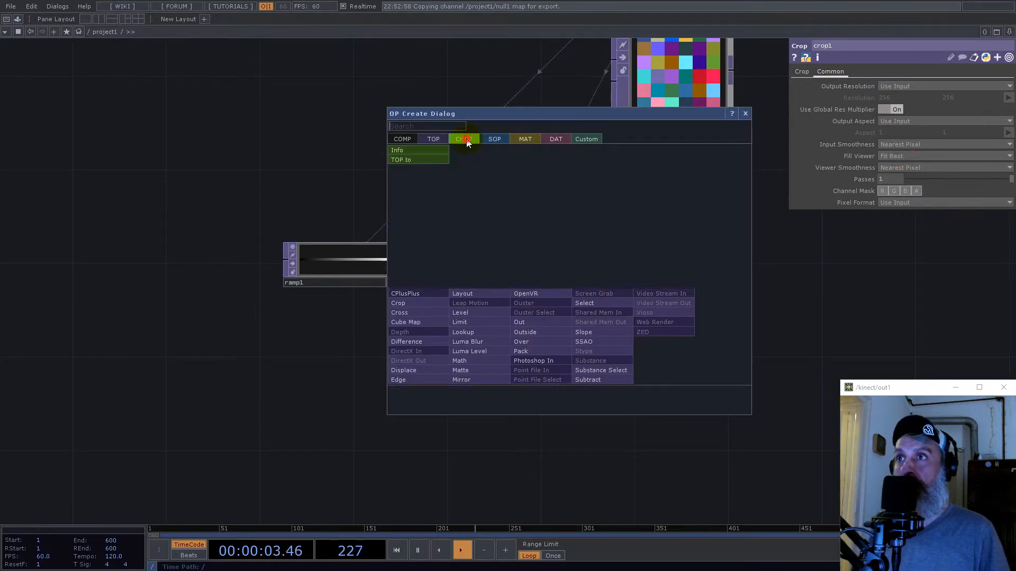
{"action": "left_click", "coordinate": [430, 158]}
{"action": "left_click", "coordinate": [505, 360]}
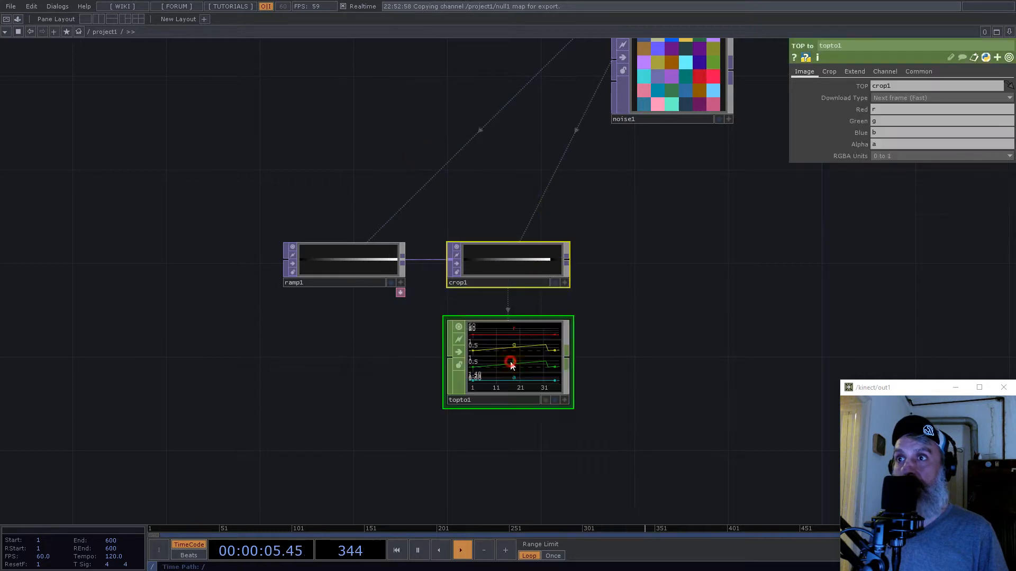
- Clear the Green, Blue and Alpha channel names of the TOP to CHOP, keeping only the red channel r
{"action": "scroll", "coordinate": [533, 375], "scroll_direction": "up", "scroll_amount": 4}
{"action": "left_click", "coordinate": [886, 120]}
{"action": "key", "text": "BackSpace"}
{"action": "left_click_drag", "start_coordinate": [889, 133], "coordinate": [855, 149]}
{"action": "key", "text": "BackSpace"}
{"action": "key", "text": "BackSpace"}
- Add a Shuffle CHOP fed by the TOP to CHOP and place it beside that node
{"action": "key", "text": "Tab"}
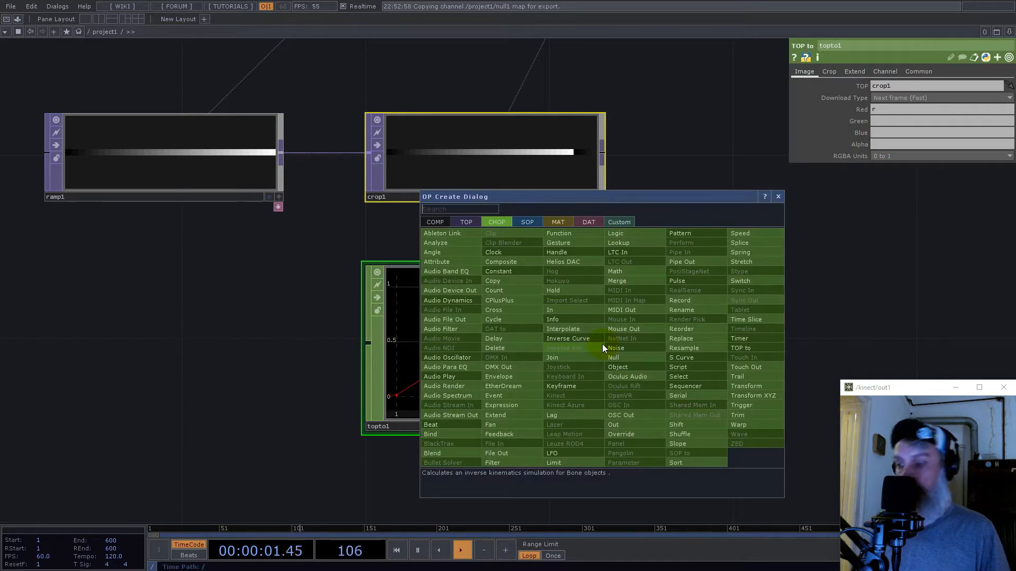
{"action": "type", "text": "sh"}
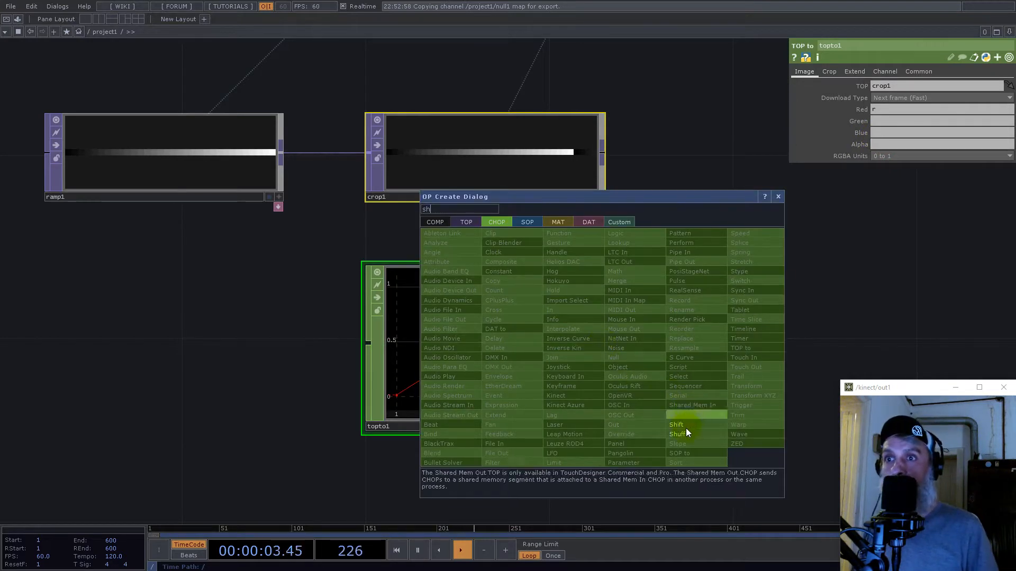
{"action": "left_click", "coordinate": [683, 434]}
{"action": "left_click", "coordinate": [762, 349]}
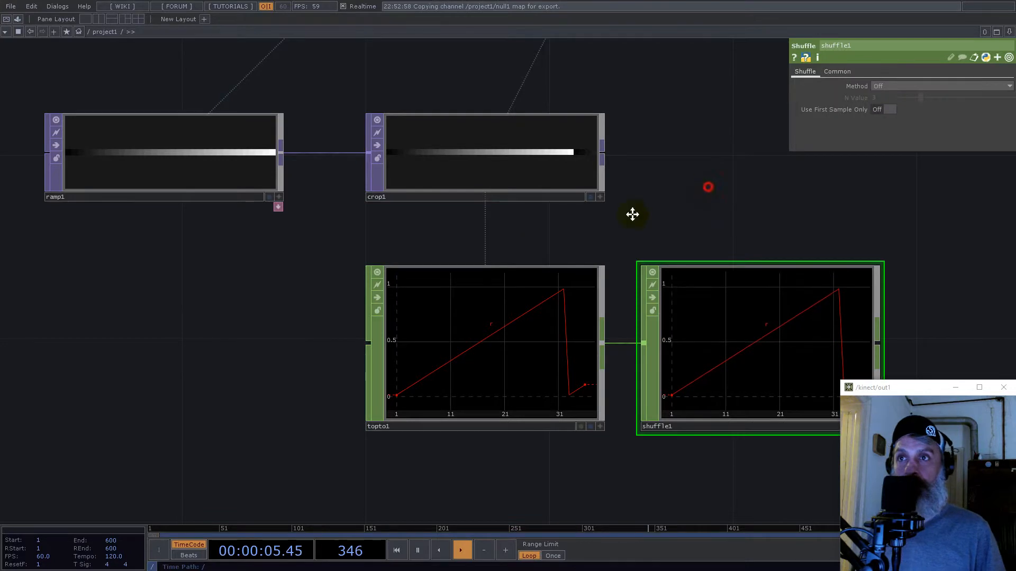
- Set the Shuffle CHOP's method to Split N Samples and drive its N Value with the Null's map channel
{"action": "left_click", "coordinate": [889, 86]}
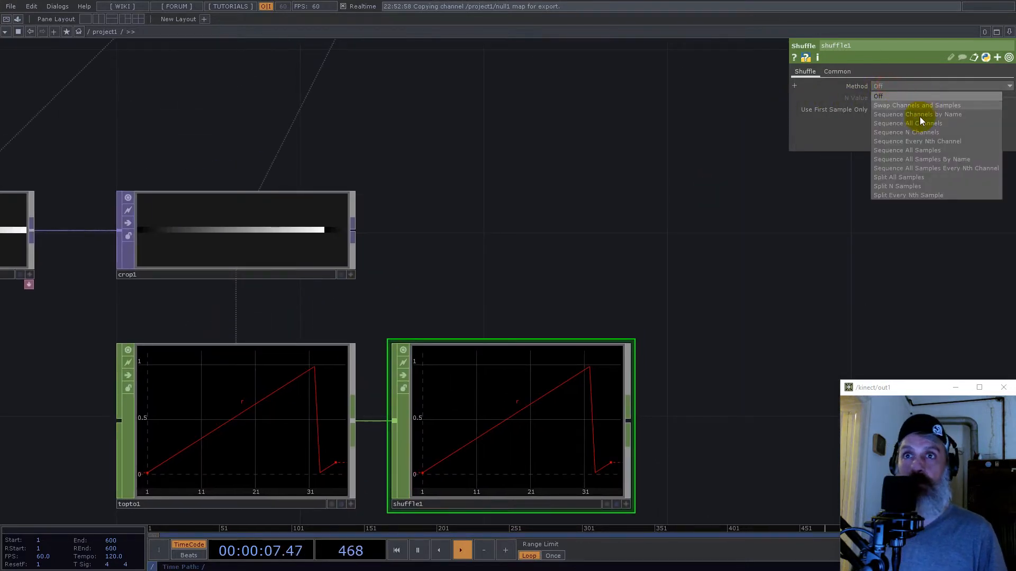
{"action": "left_click", "coordinate": [910, 186]}
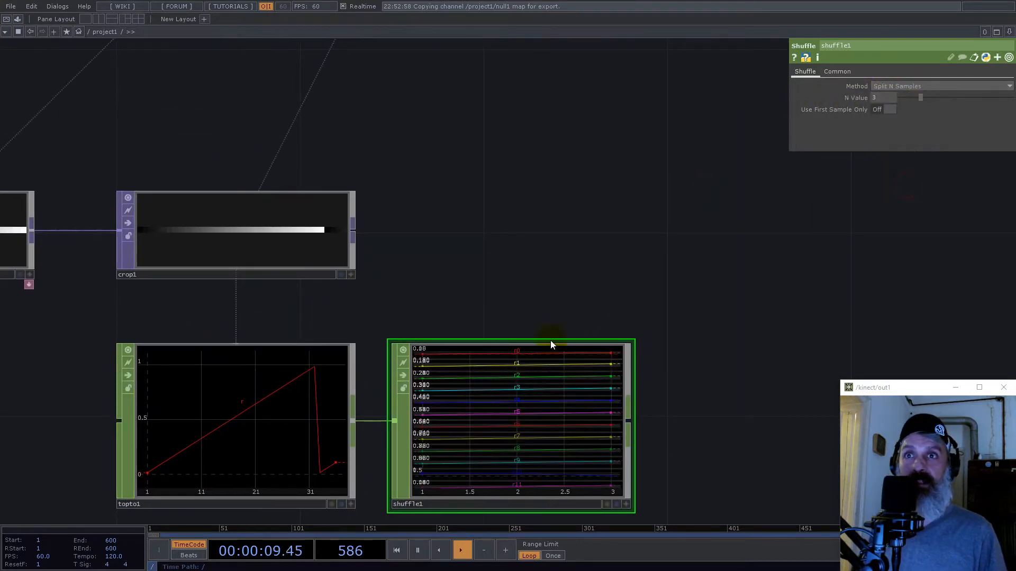
{"action": "scroll", "coordinate": [550, 345], "scroll_direction": "down", "scroll_amount": 5}
{"action": "left_click_drag", "start_coordinate": [708, 151], "coordinate": [882, 98]}
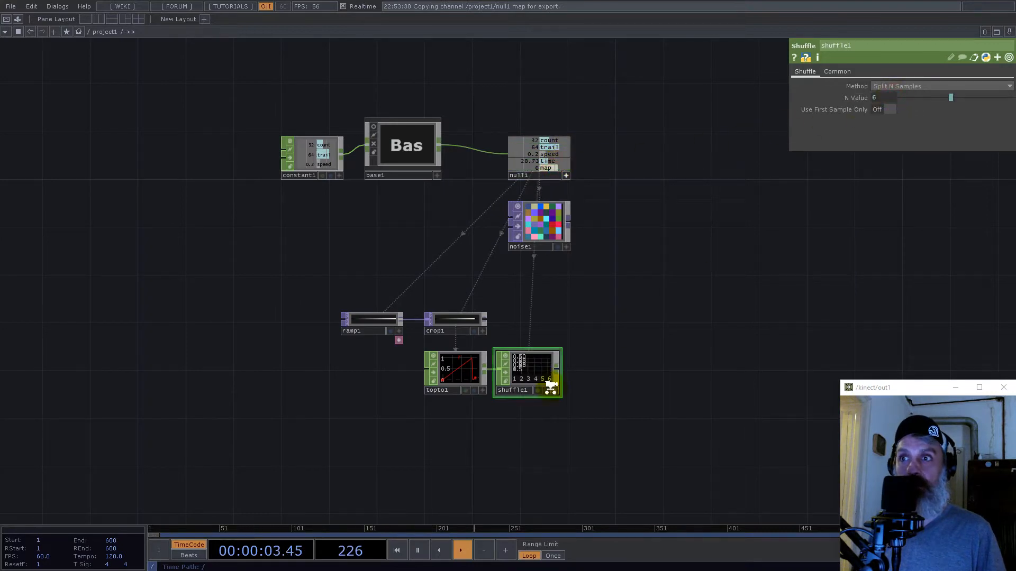
- Convert the Shuffle CHOP's output back to an image with a CHOP to TOP placed above it
{"action": "scroll", "coordinate": [550, 387], "scroll_direction": "up", "scroll_amount": 4}
{"action": "right_click", "coordinate": [566, 354]}
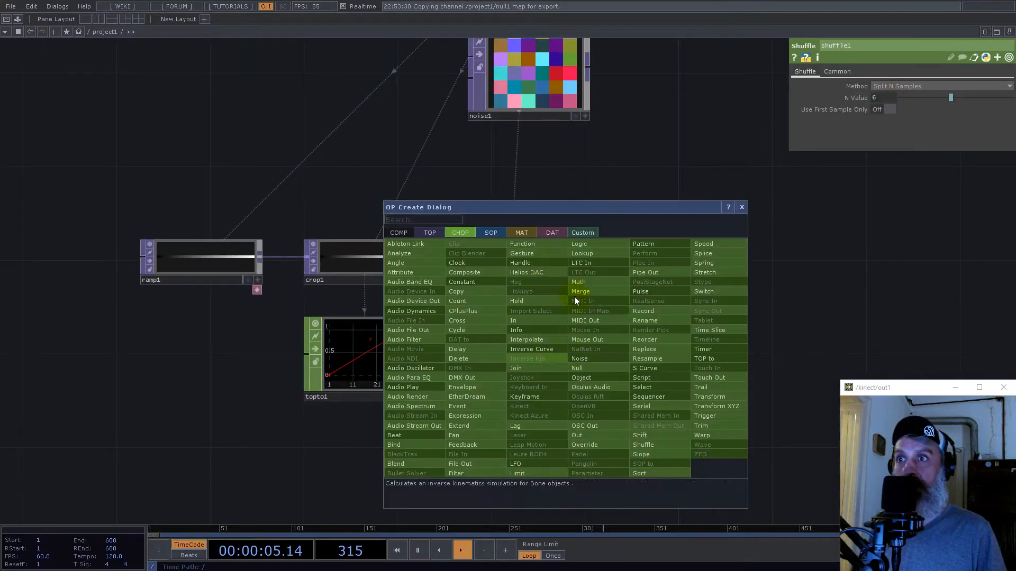
{"action": "left_click", "coordinate": [422, 233]}
{"action": "left_click", "coordinate": [413, 244]}
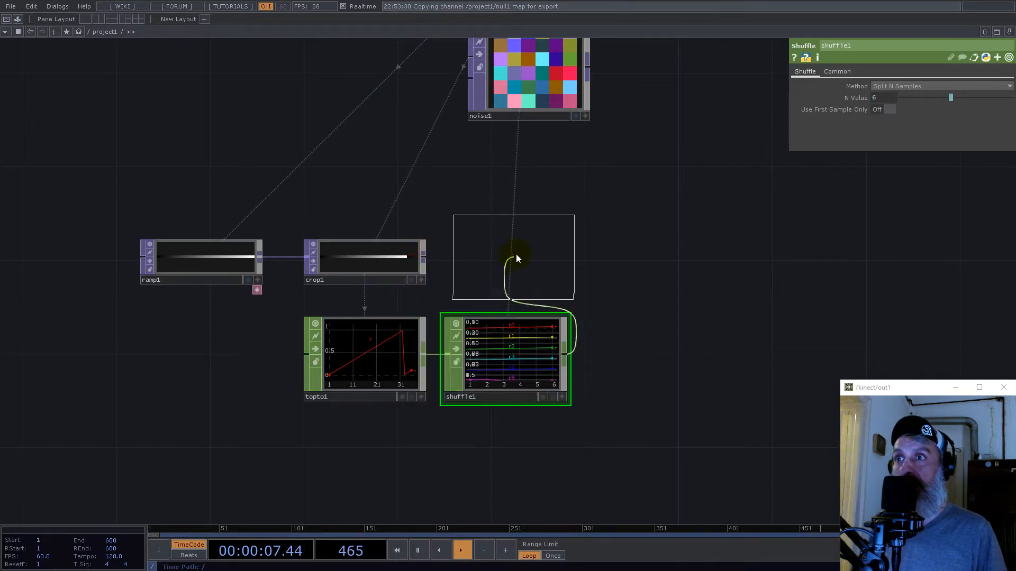
{"action": "left_click", "coordinate": [516, 255]}
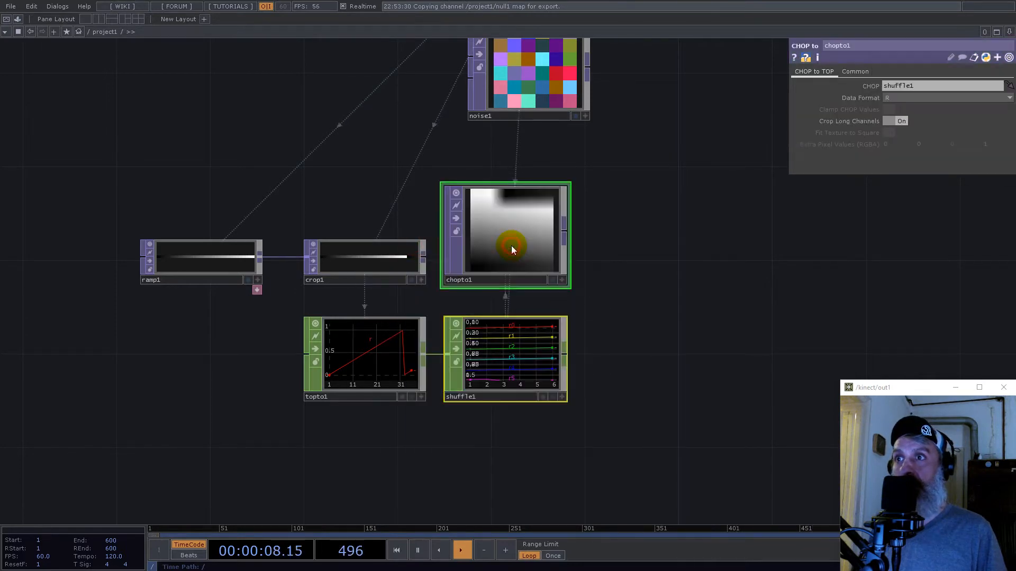
- Set the CHOP to TOP's viewer smoothness to Nearest Pixel and inspect its gradient grid up close
{"action": "left_click", "coordinate": [856, 72]}
{"action": "left_click", "coordinate": [908, 166]}
{"action": "left_click_drag", "start_coordinate": [705, 308], "coordinate": [639, 434]}
{"action": "right_click_drag", "start_coordinate": [567, 479], "coordinate": [428, 335]}
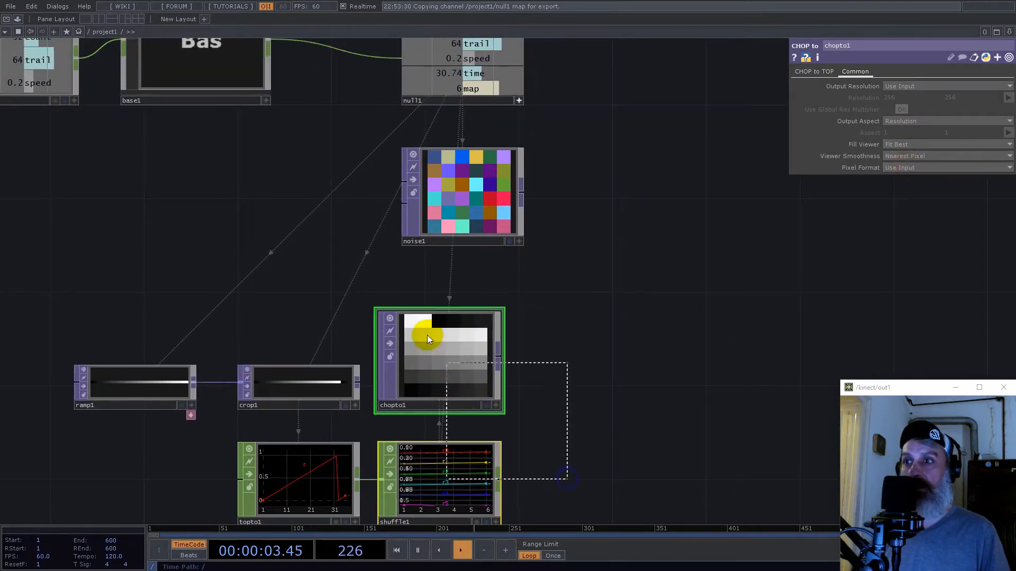
{"action": "left_click_drag", "start_coordinate": [472, 360], "coordinate": [480, 360]}
{"action": "scroll", "coordinate": [481, 360], "scroll_direction": "up", "scroll_amount": 4}
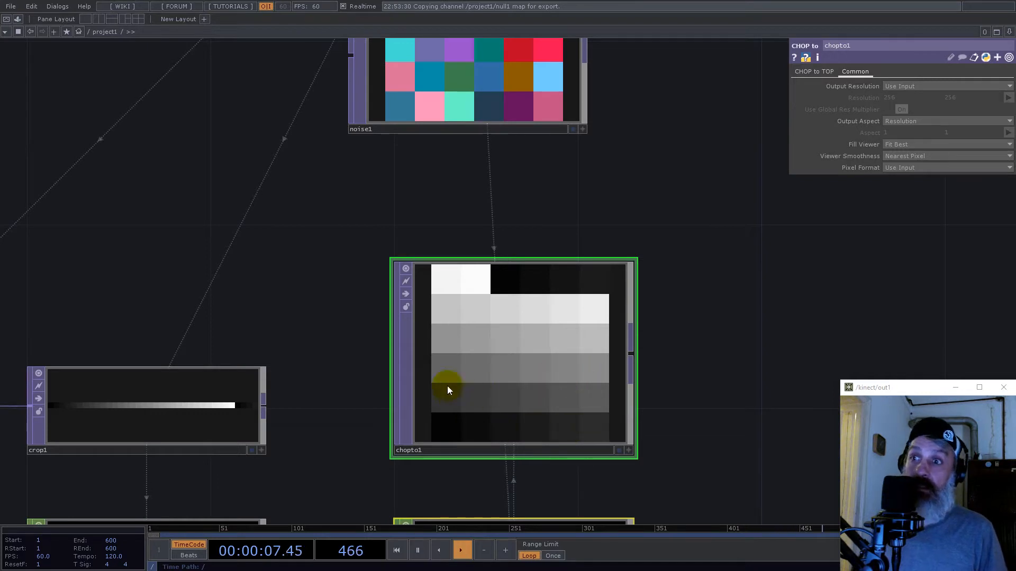
{"action": "scroll", "coordinate": [374, 329], "scroll_direction": "down", "scroll_amount": 5}
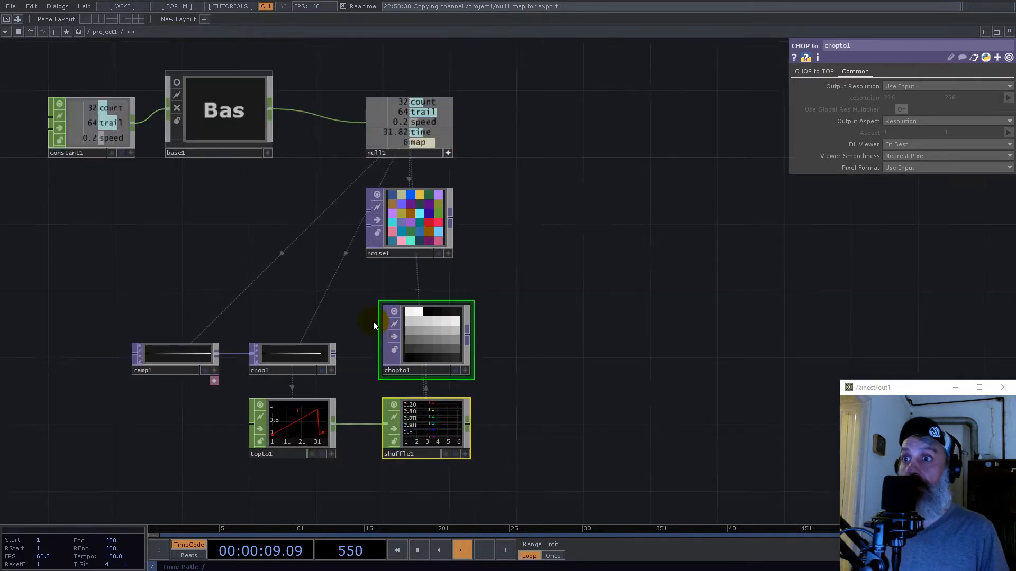
{"action": "right_click", "coordinate": [468, 336]}
{"action": "type", "text": "ma"}
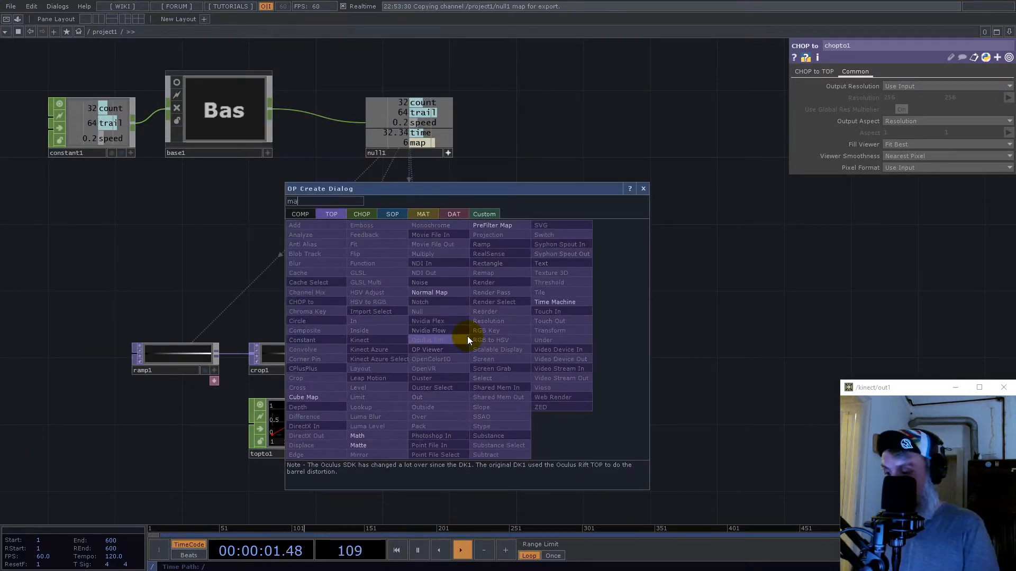
{"action": "left_click", "coordinate": [371, 435]}
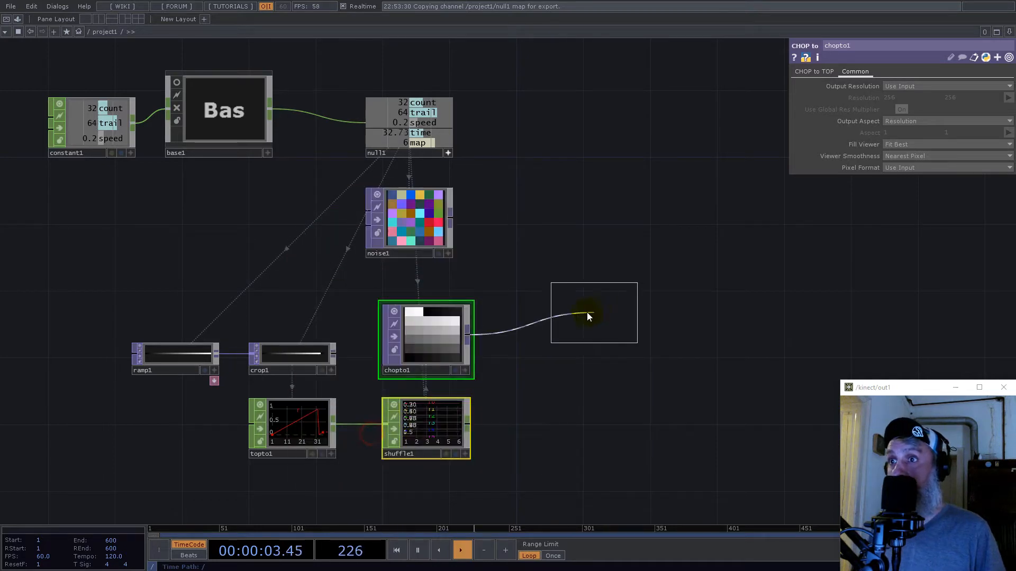
{"action": "left_click", "coordinate": [544, 346]}
{"action": "left_click", "coordinate": [922, 143]}
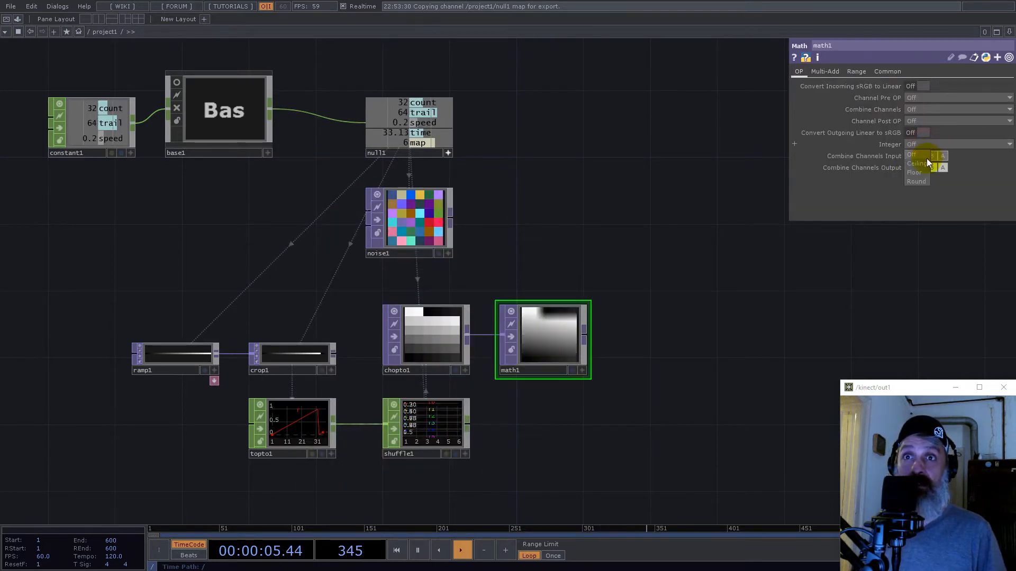
{"action": "left_click", "coordinate": [920, 180]}
{"action": "left_click", "coordinate": [887, 72]}
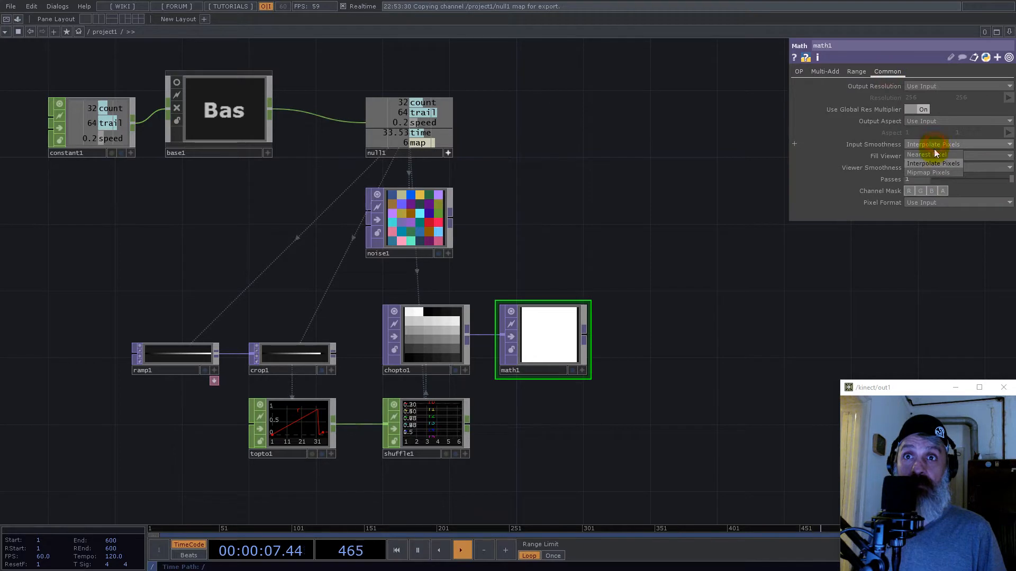
{"action": "left_click", "coordinate": [935, 169]}
{"action": "left_click", "coordinate": [934, 161]}
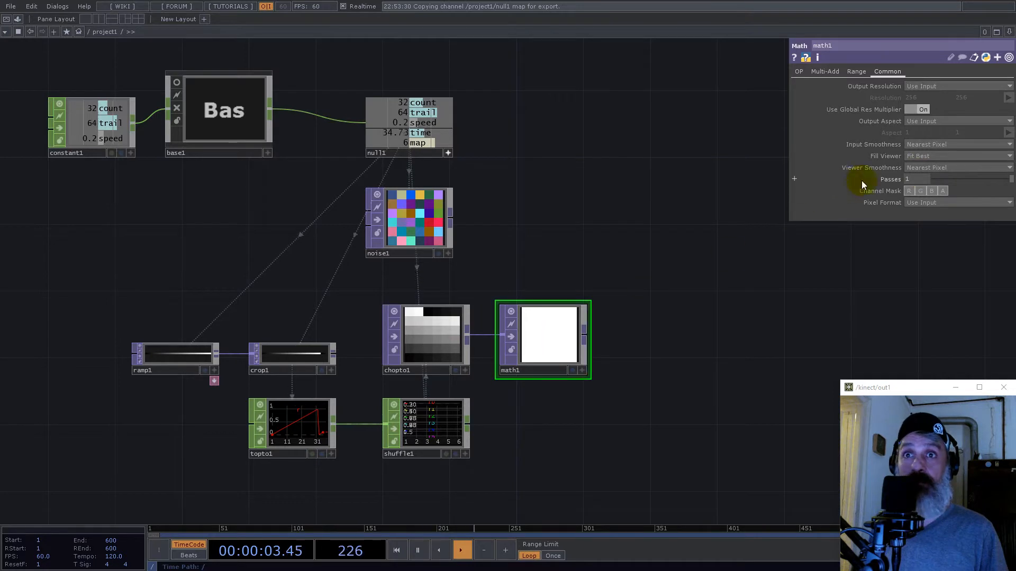
{"action": "left_click", "coordinate": [799, 72]}
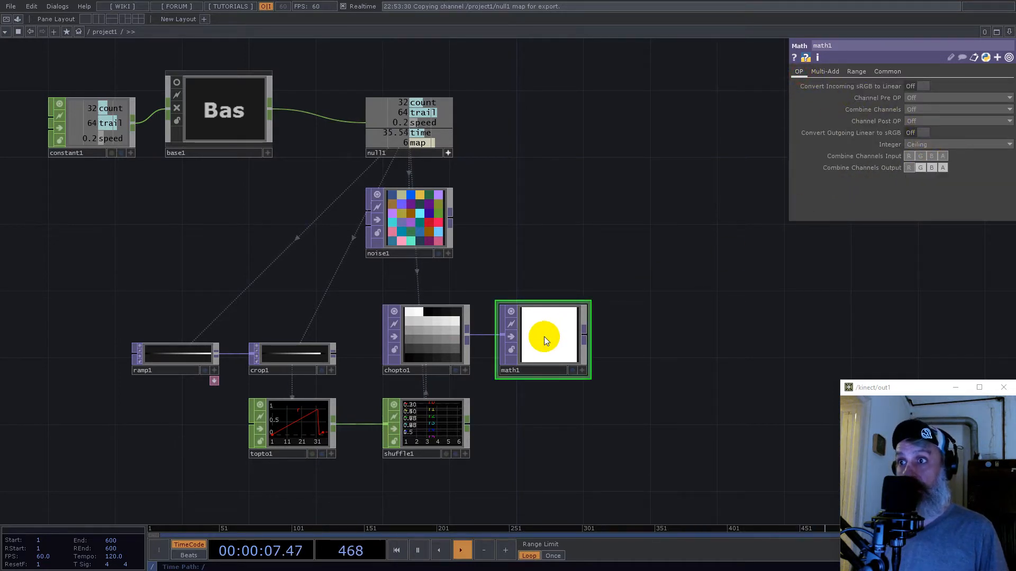
{"action": "left_click", "coordinate": [203, 359]}
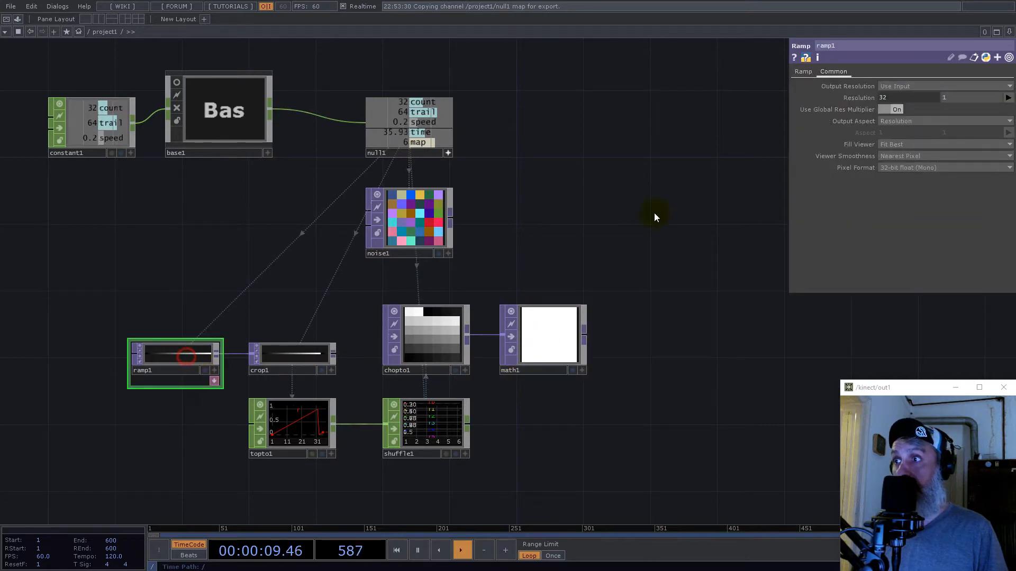
{"action": "left_click", "coordinate": [825, 74]}
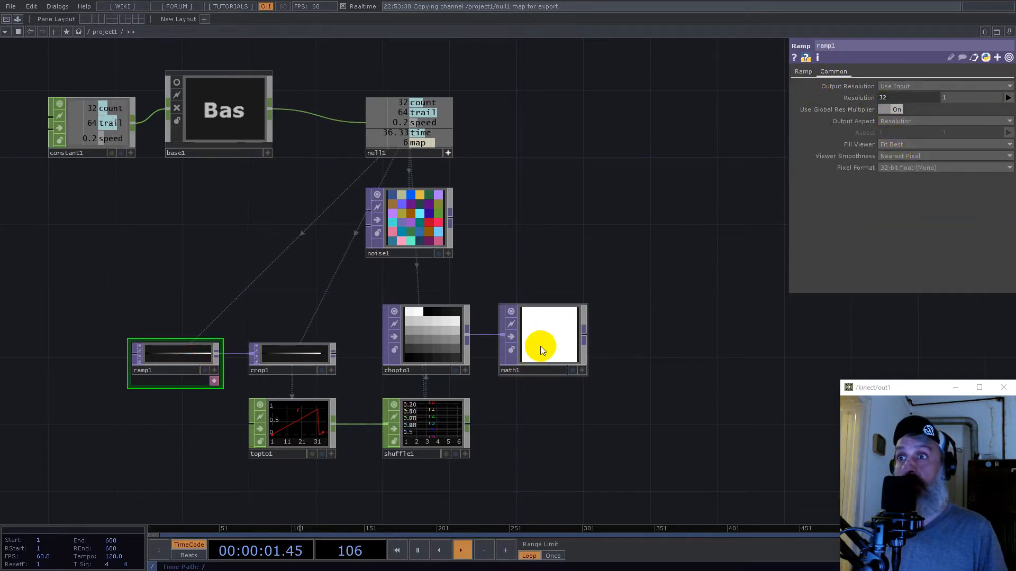
{"action": "left_click", "coordinate": [552, 331]}
{"action": "key", "text": "Delete"}
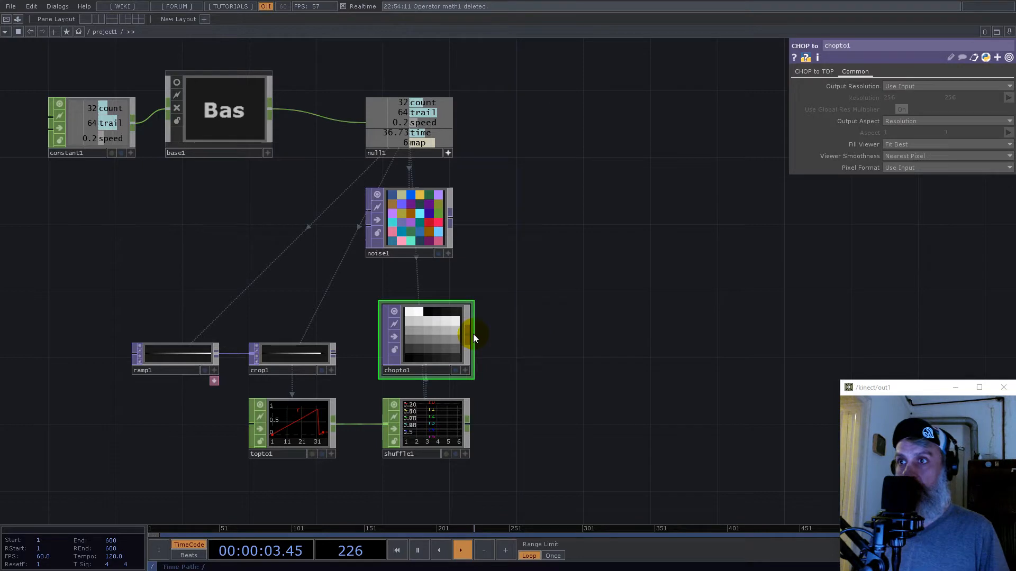
- Add a Math TOP fed by the CHOP to TOP and set its Integer option to Ceiling
{"action": "right_click", "coordinate": [473, 335]}
{"action": "type", "text": "math"}
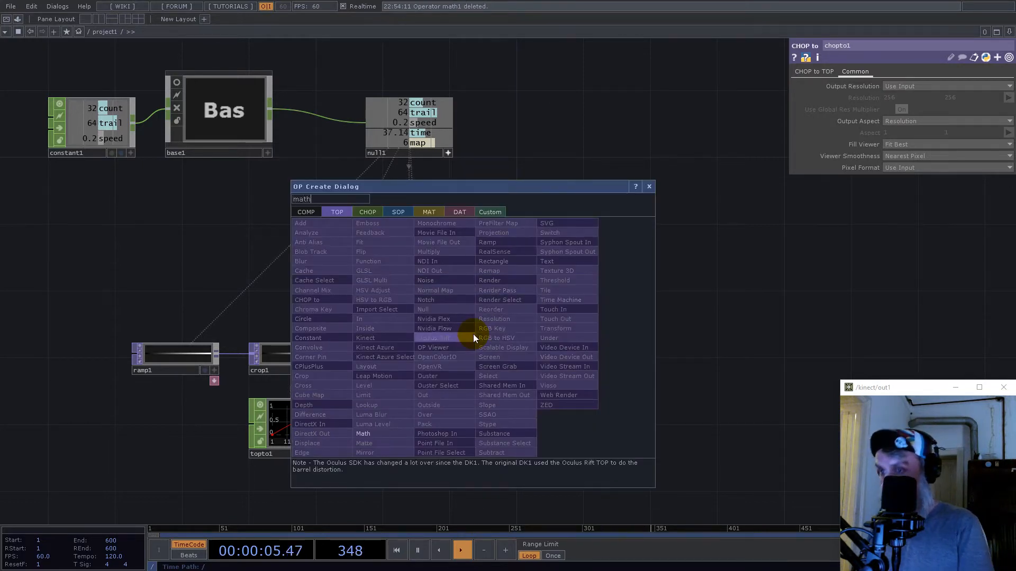
{"action": "left_click", "coordinate": [365, 433]}
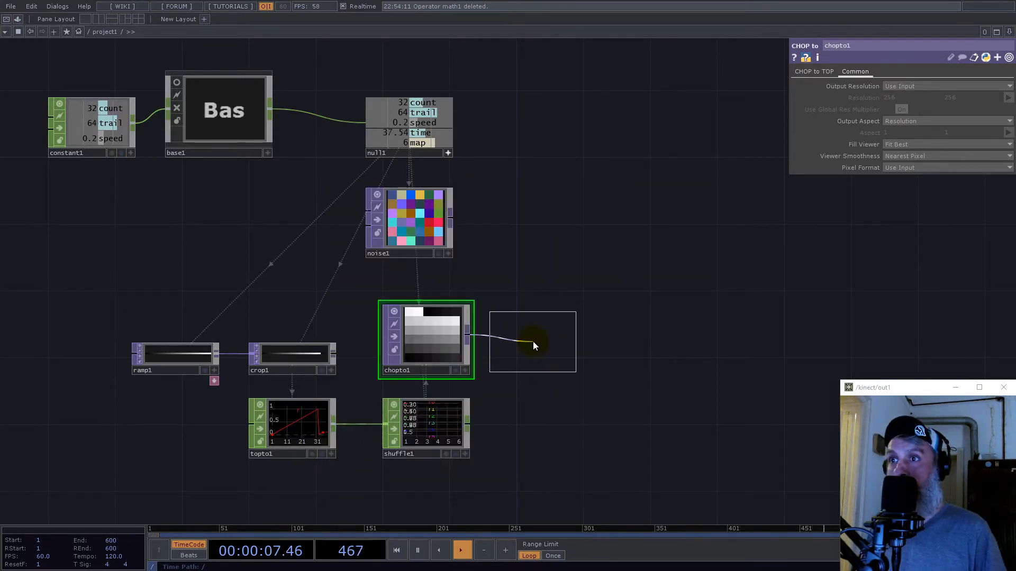
{"action": "left_click", "coordinate": [539, 343]}
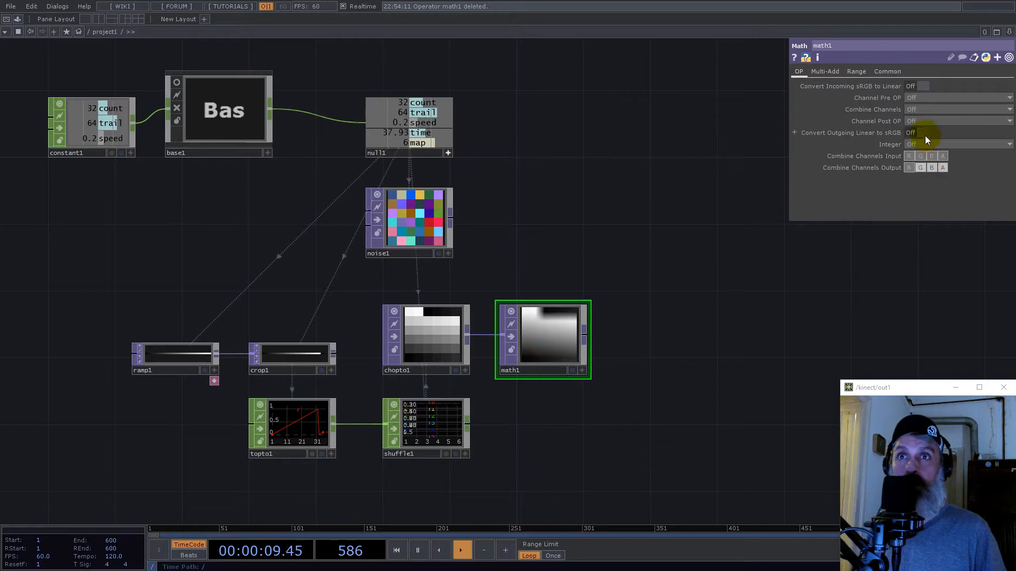
{"action": "left_click", "coordinate": [918, 164]}
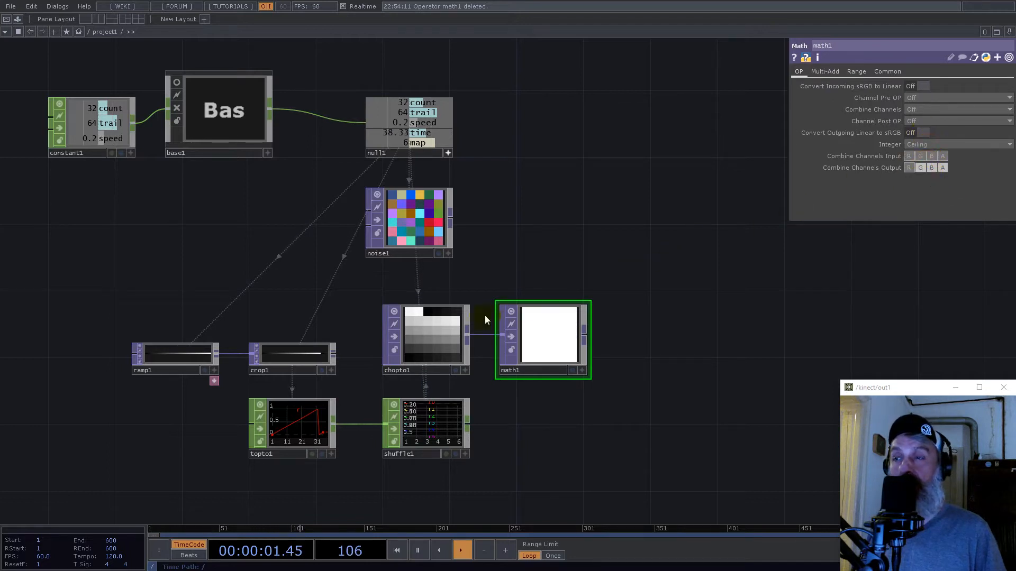
- Set the Crop TOP's Extend mode to Zero
{"action": "scroll", "coordinate": [485, 316], "scroll_direction": "up", "scroll_amount": 4}
{"action": "left_click_drag", "start_coordinate": [513, 450], "coordinate": [452, 476]}
{"action": "left_click_drag", "start_coordinate": [310, 433], "coordinate": [440, 361]}
{"action": "left_click", "coordinate": [364, 292]}
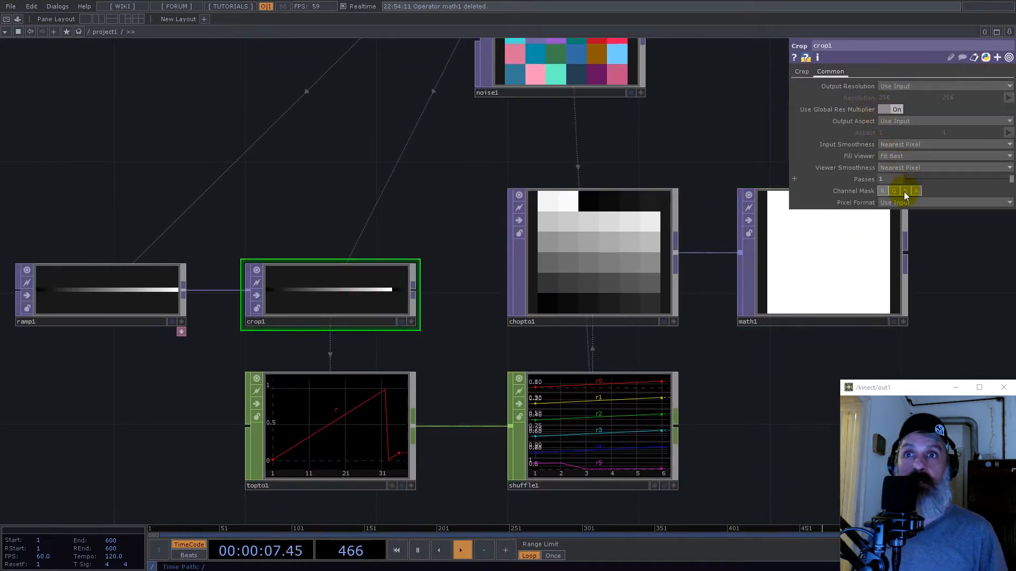
{"action": "left_click", "coordinate": [801, 71]}
{"action": "left_click", "coordinate": [895, 132]}
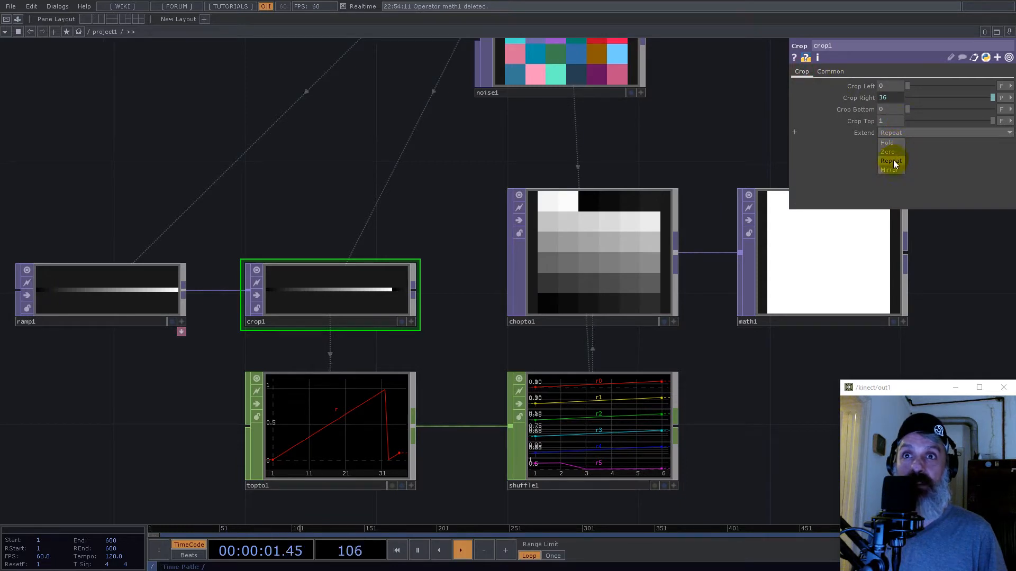
{"action": "left_click", "coordinate": [893, 152]}
{"action": "scroll", "coordinate": [292, 343], "scroll_direction": "down", "scroll_amount": 5}
{"action": "scroll", "coordinate": [426, 328], "scroll_direction": "up", "scroll_amount": 5}
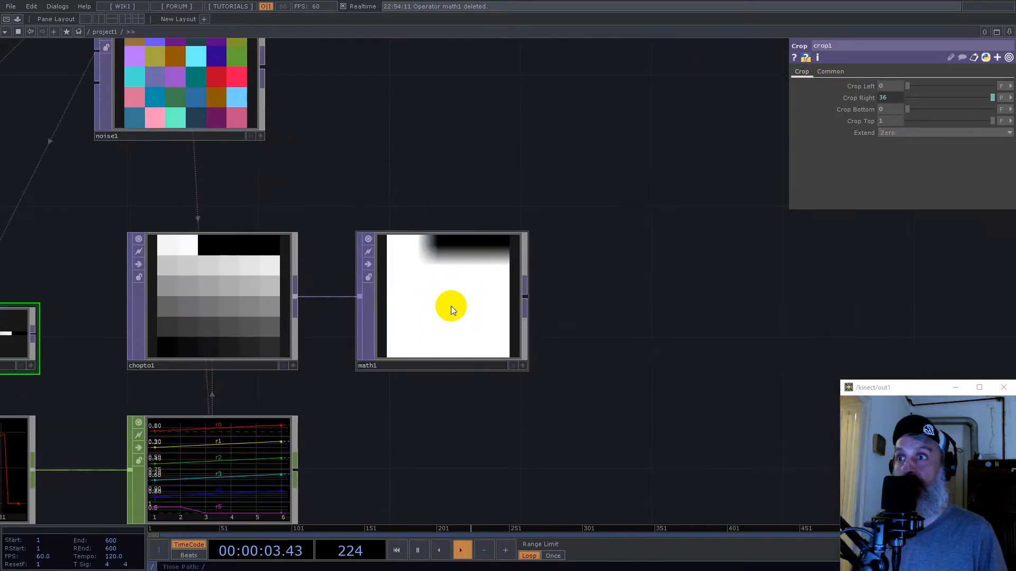
- Set the Math TOP's input smoothness and viewer smoothness to Nearest Pixel
{"action": "left_click", "coordinate": [435, 321]}
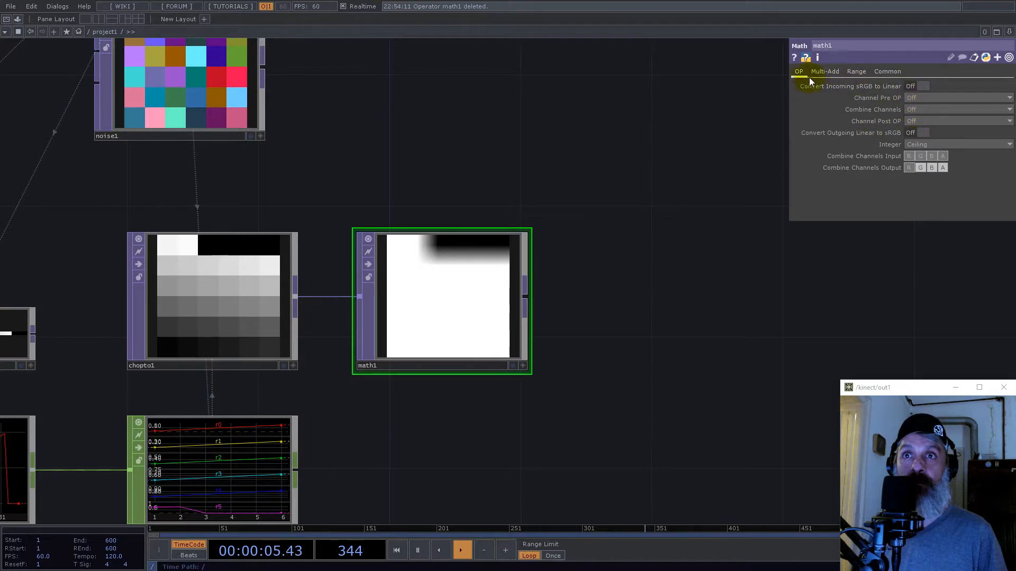
{"action": "left_click", "coordinate": [887, 71]}
{"action": "left_click", "coordinate": [932, 167]}
{"action": "left_click", "coordinate": [932, 178]}
{"action": "scroll", "coordinate": [624, 345], "scroll_direction": "down", "scroll_amount": 5}
{"action": "scroll", "coordinate": [602, 390], "scroll_direction": "up", "scroll_amount": 4}
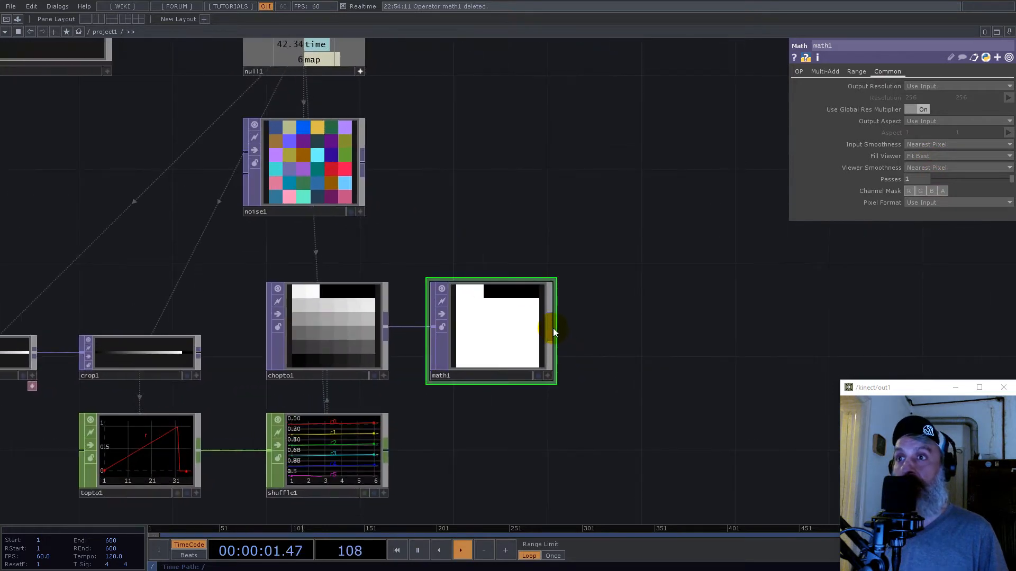
- Add a Multiply TOP after the Math TOP, connect the Noise TOP as its second input, and place it right of the Noise TOP
{"action": "left_click", "coordinate": [553, 328]}
{"action": "type", "text": "mu"}
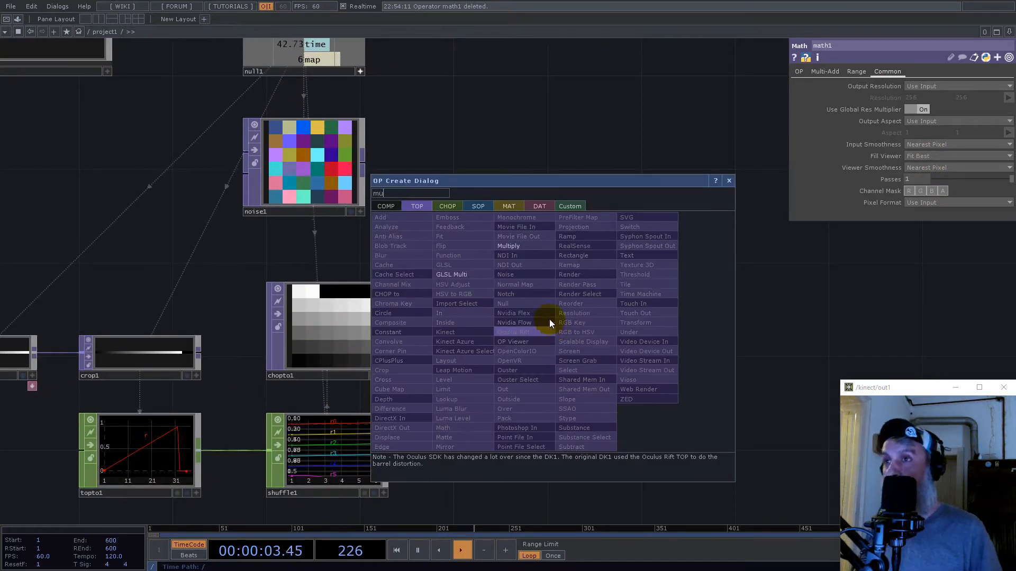
{"action": "left_click", "coordinate": [526, 246]}
{"action": "left_click", "coordinate": [709, 174]}
{"action": "left_click_drag", "start_coordinate": [364, 159], "coordinate": [630, 209]}
{"action": "left_click_drag", "start_coordinate": [678, 351], "coordinate": [526, 422]}
{"action": "left_click", "coordinate": [534, 273]}
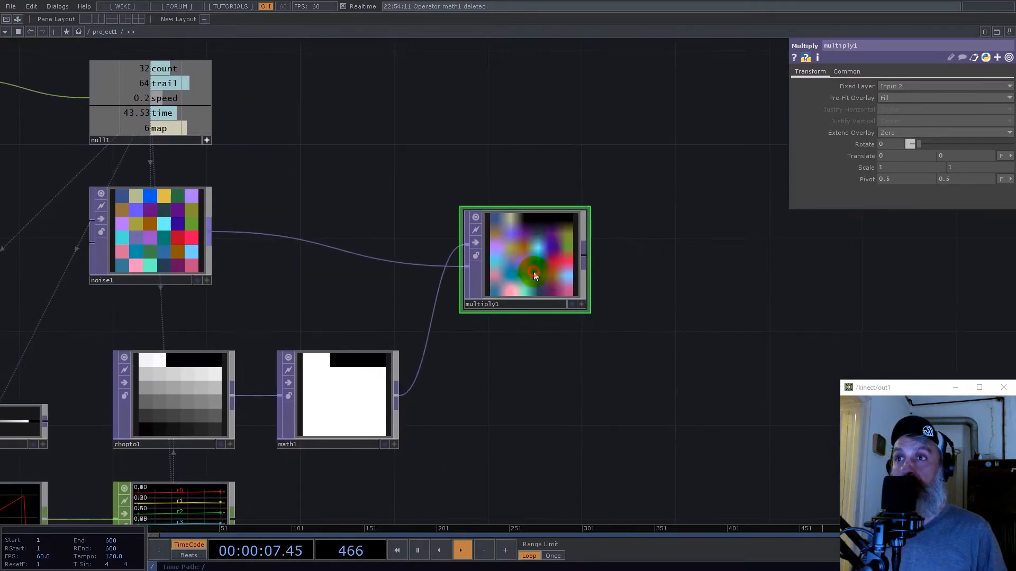
{"action": "left_click_drag", "start_coordinate": [534, 275], "coordinate": [558, 275]}
- Set the Multiply TOP's input smoothness and viewer smoothness to Nearest Pixel
{"action": "left_click", "coordinate": [854, 72]}
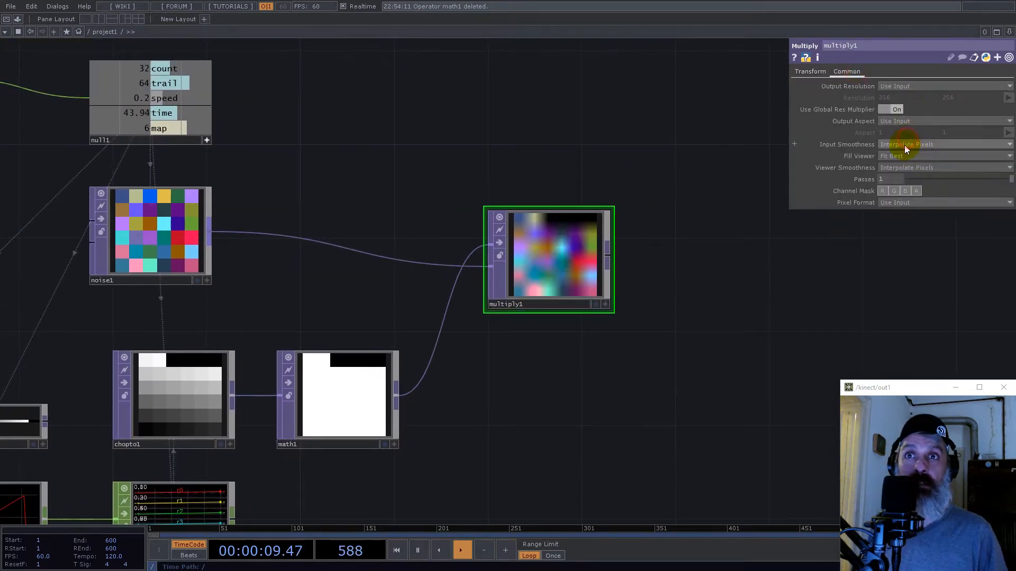
{"action": "left_click", "coordinate": [906, 168]}
{"action": "left_click", "coordinate": [900, 177]}
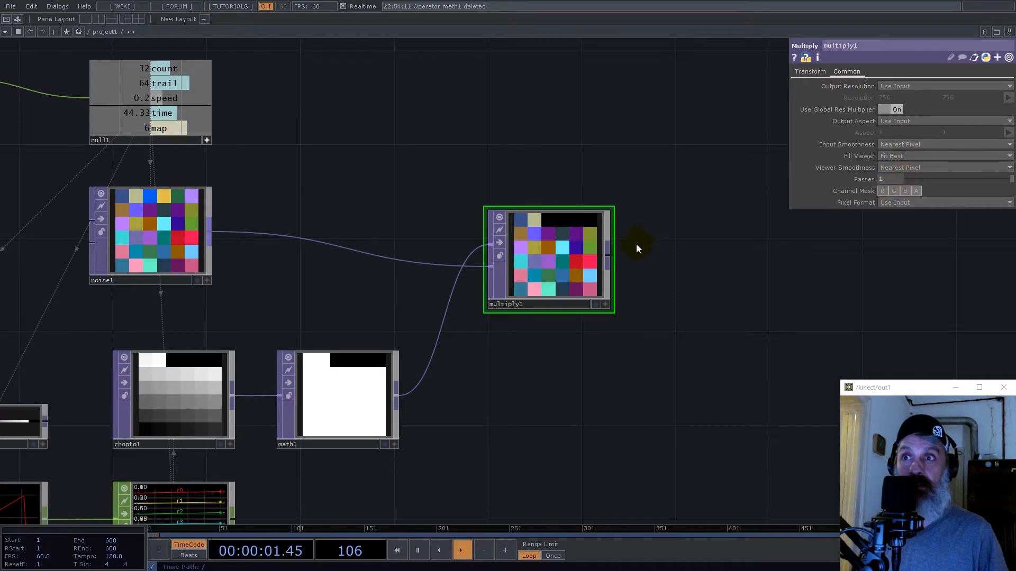
- Add a Reorder TOP after the Multiply TOP and connect the Math TOP to its second input
{"action": "right_click", "coordinate": [607, 258]}
{"action": "type", "text": "re"}
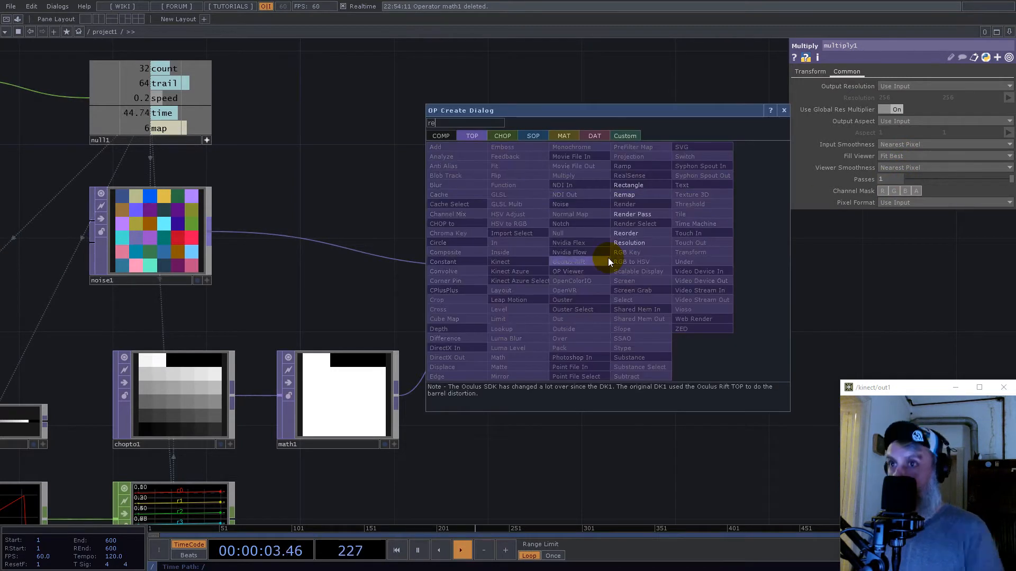
{"action": "left_click", "coordinate": [632, 233]}
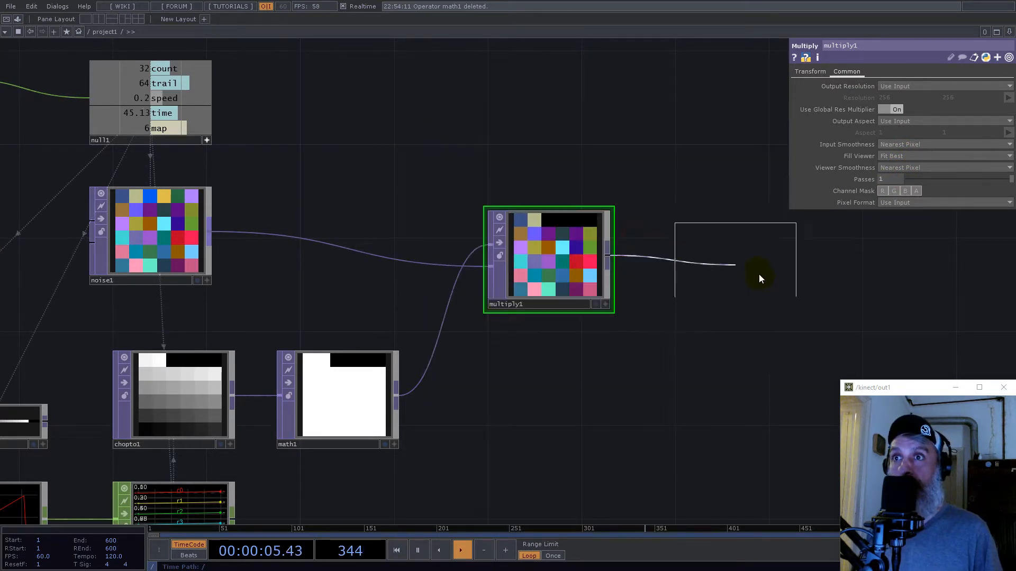
{"action": "left_click", "coordinate": [792, 270]}
{"action": "left_click_drag", "start_coordinate": [398, 395], "coordinate": [763, 304]}
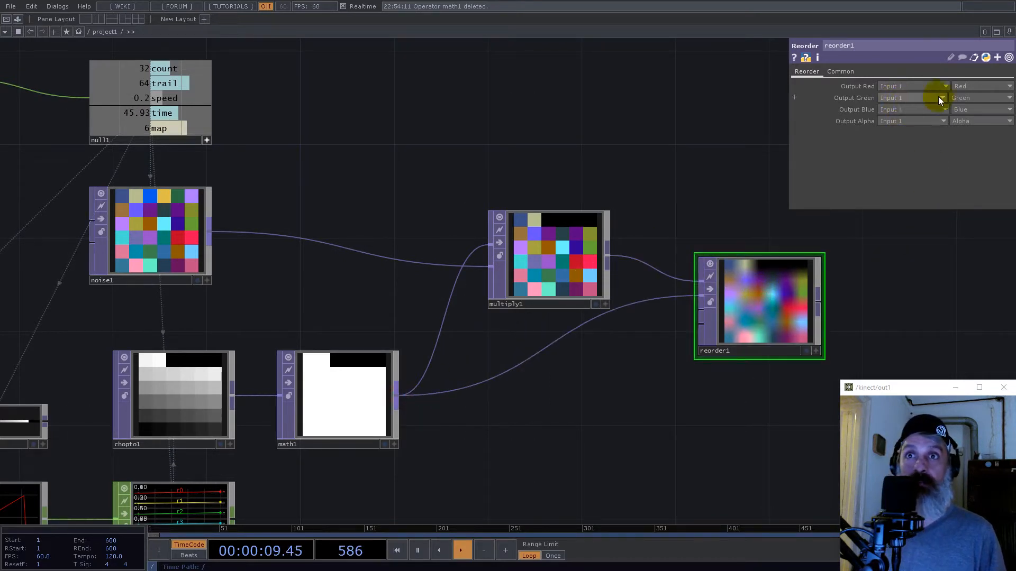
- Set the Reorder TOP's pixel format to 32-bit float (RGBA)
{"action": "left_click", "coordinate": [841, 71]}
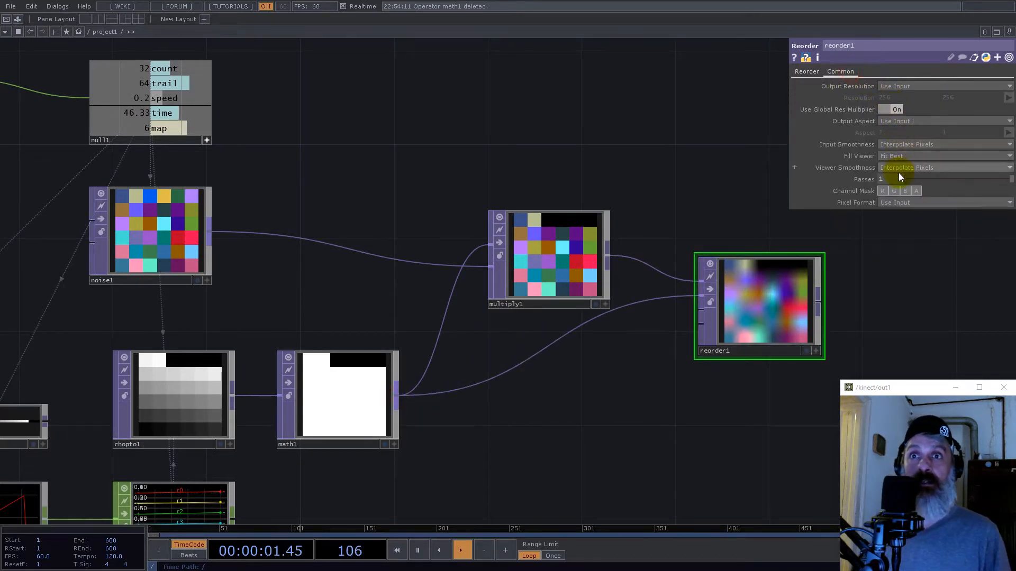
{"action": "left_click", "coordinate": [900, 204]}
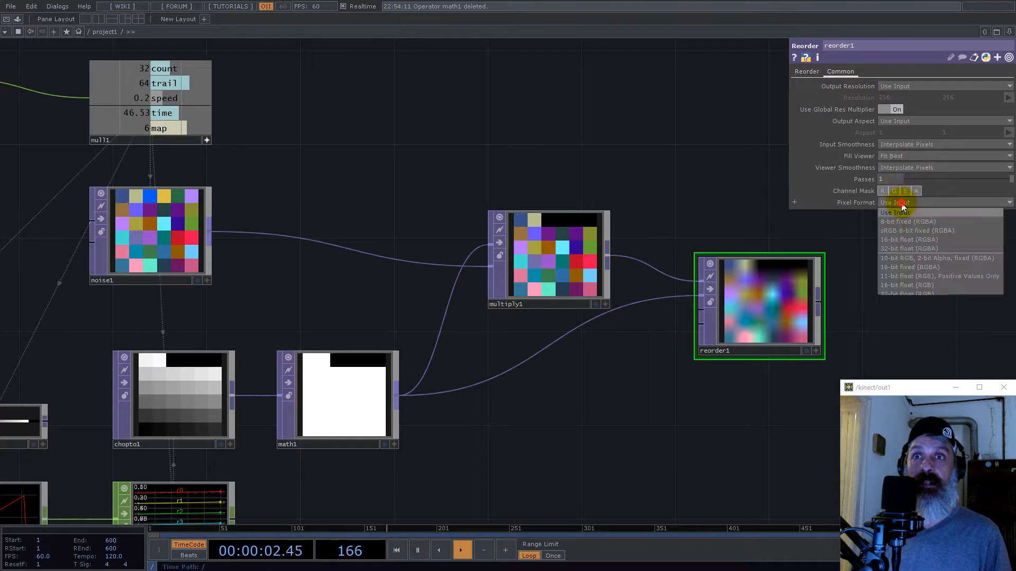
{"action": "left_click", "coordinate": [925, 247]}
- Set the Reorder TOP's Output Alpha to take the Red channel from Input 2
{"action": "left_click", "coordinate": [807, 72]}
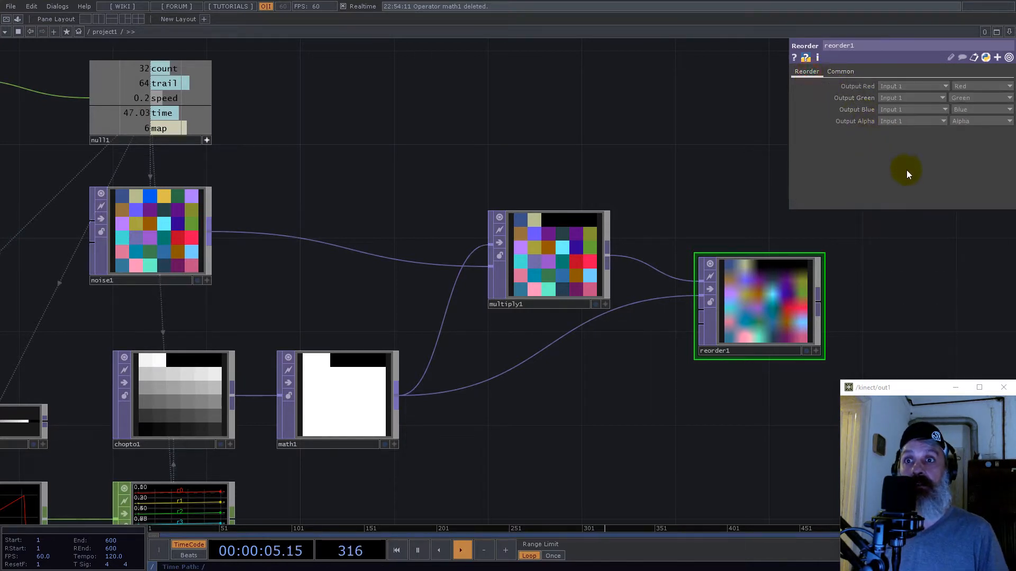
{"action": "left_click", "coordinate": [903, 121]}
{"action": "left_click", "coordinate": [903, 139]}
{"action": "left_click", "coordinate": [964, 122]}
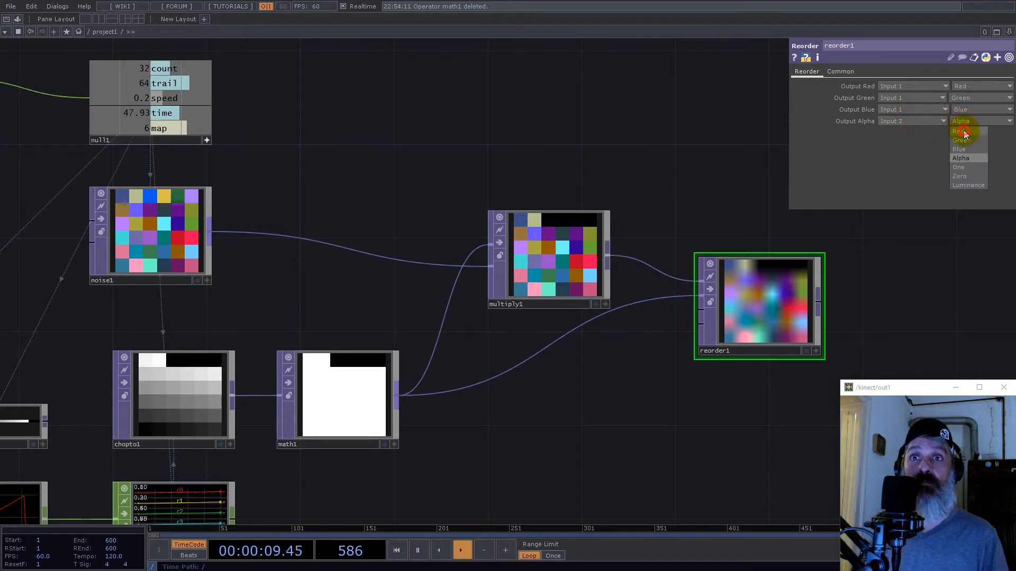
{"action": "left_click", "coordinate": [962, 131]}
- Set the Reorder TOP's input smoothness and viewer smoothness to Nearest Pixel
{"action": "left_click", "coordinate": [838, 72]}
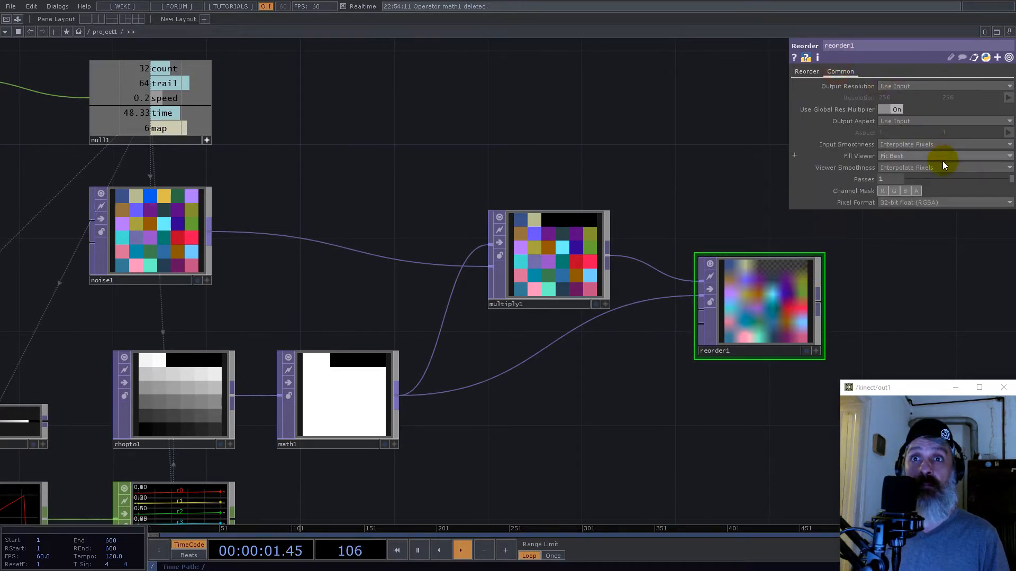
{"action": "left_click", "coordinate": [923, 168]}
{"action": "left_click", "coordinate": [923, 179]}
- Add a Null TOP after the Reorder TOP and place it to the right
{"action": "scroll", "coordinate": [529, 354], "scroll_direction": "down", "scroll_amount": 5}
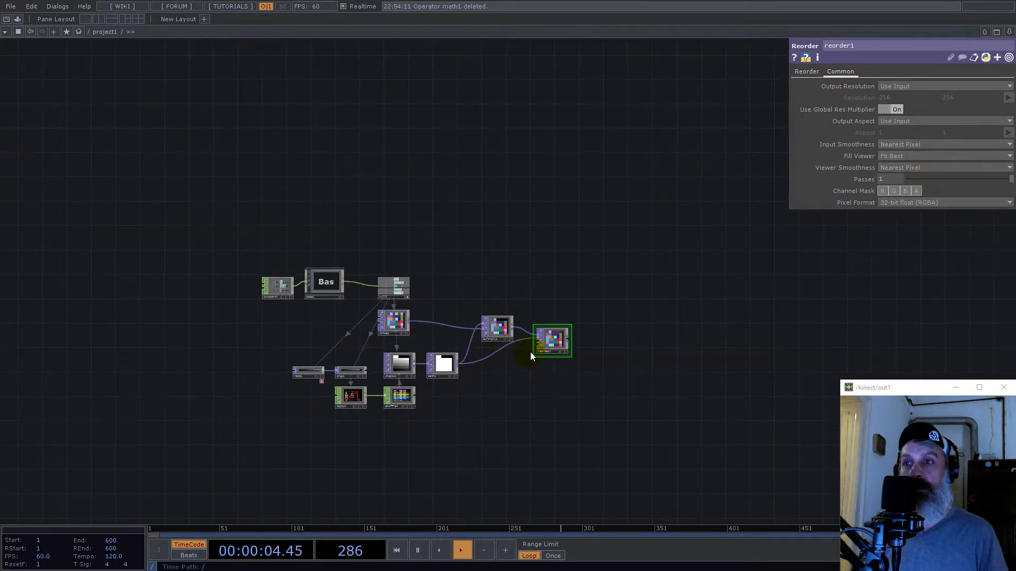
{"action": "right_click", "coordinate": [573, 343]}
{"action": "left_click", "coordinate": [546, 323]}
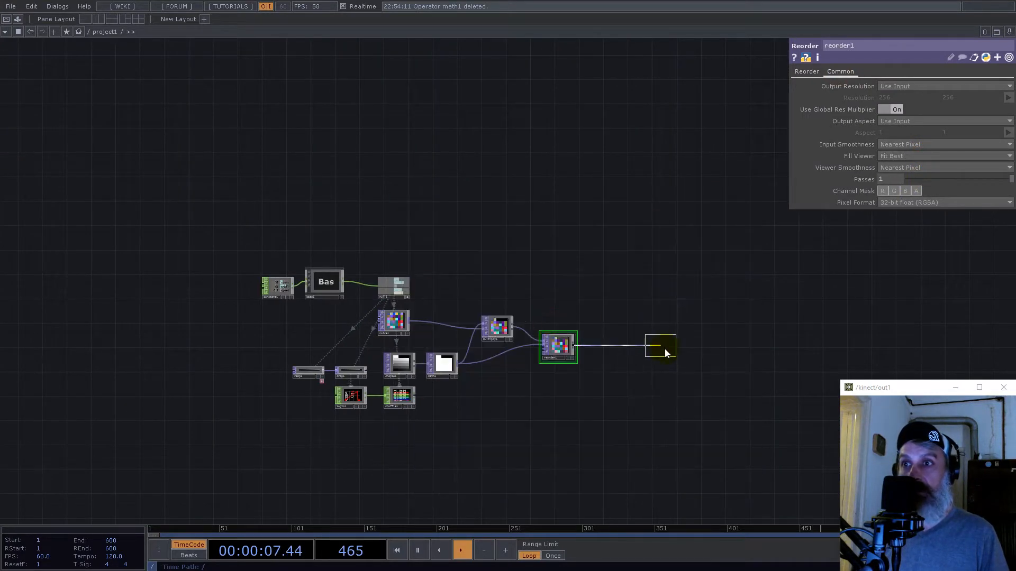
{"action": "left_click", "coordinate": [660, 345]}
{"action": "left_click_drag", "start_coordinate": [648, 278], "coordinate": [516, 274]}
- Examine the masked pixel map in the new Null TOP and review the control channels that feed it
{"action": "scroll", "coordinate": [499, 332], "scroll_direction": "up", "scroll_amount": 5}
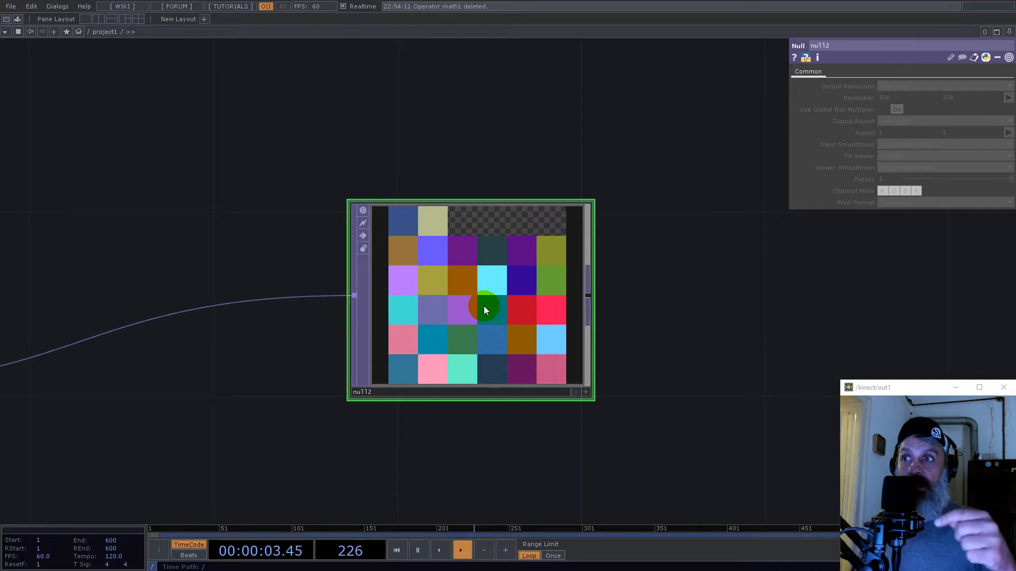
{"action": "scroll", "coordinate": [519, 300], "scroll_direction": "down", "scroll_amount": 6}
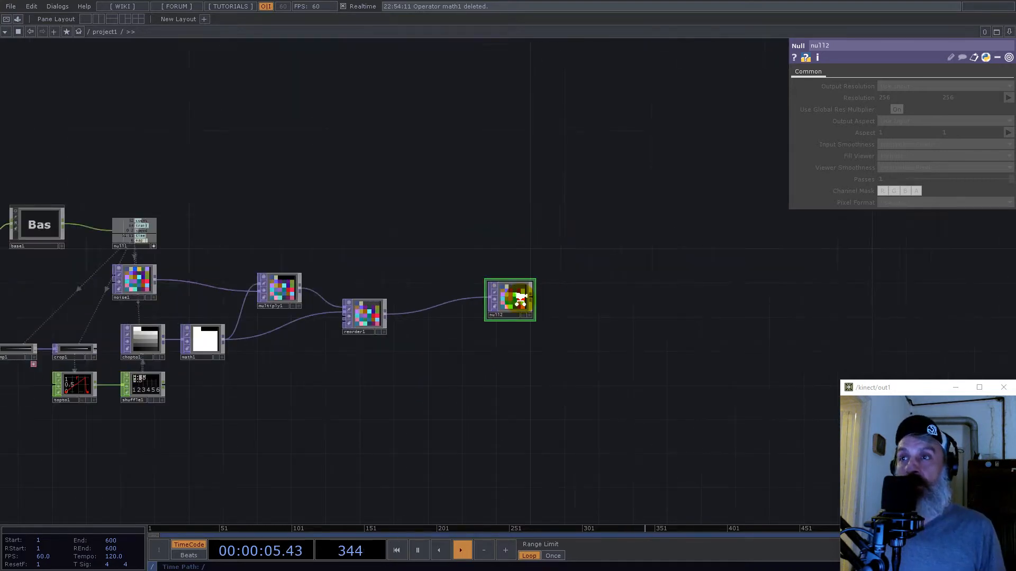
{"action": "scroll", "coordinate": [320, 284], "scroll_direction": "up", "scroll_amount": 8}
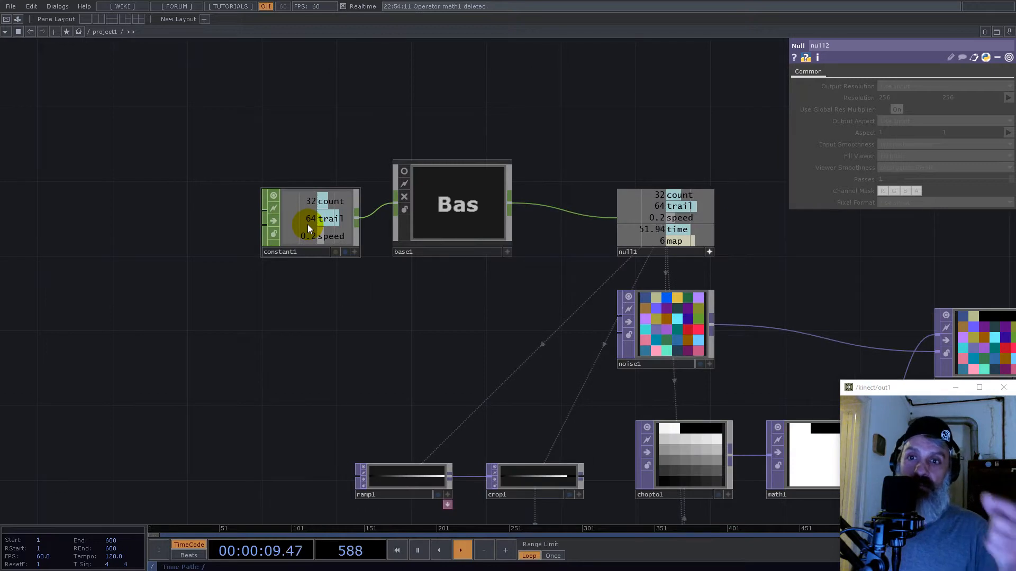
{"action": "scroll", "coordinate": [309, 228], "scroll_direction": "down", "scroll_amount": 8}
{"action": "scroll", "coordinate": [550, 225], "scroll_direction": "up", "scroll_amount": 8}
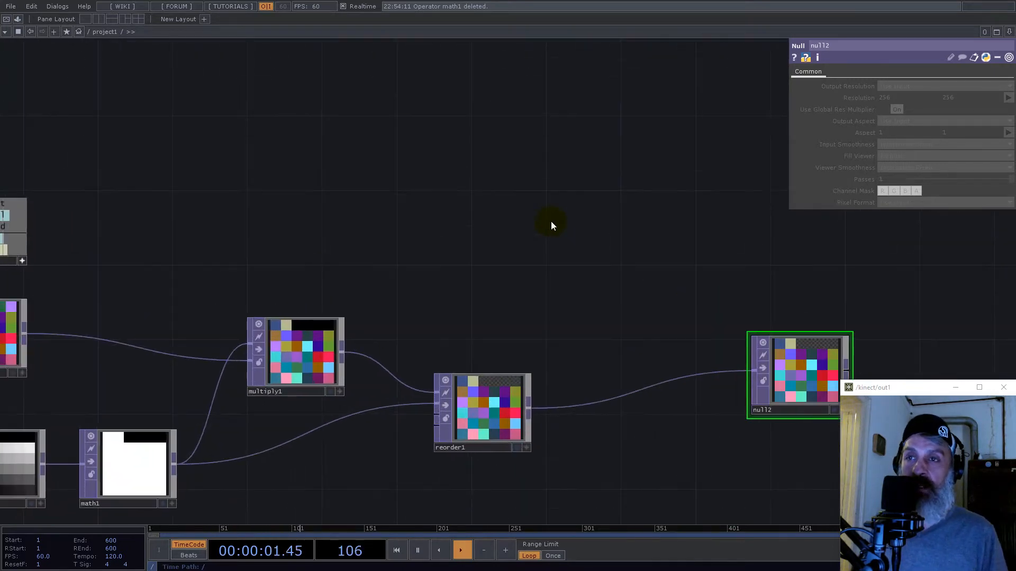
{"action": "left_click_drag", "start_coordinate": [606, 238], "coordinate": [344, 198]}
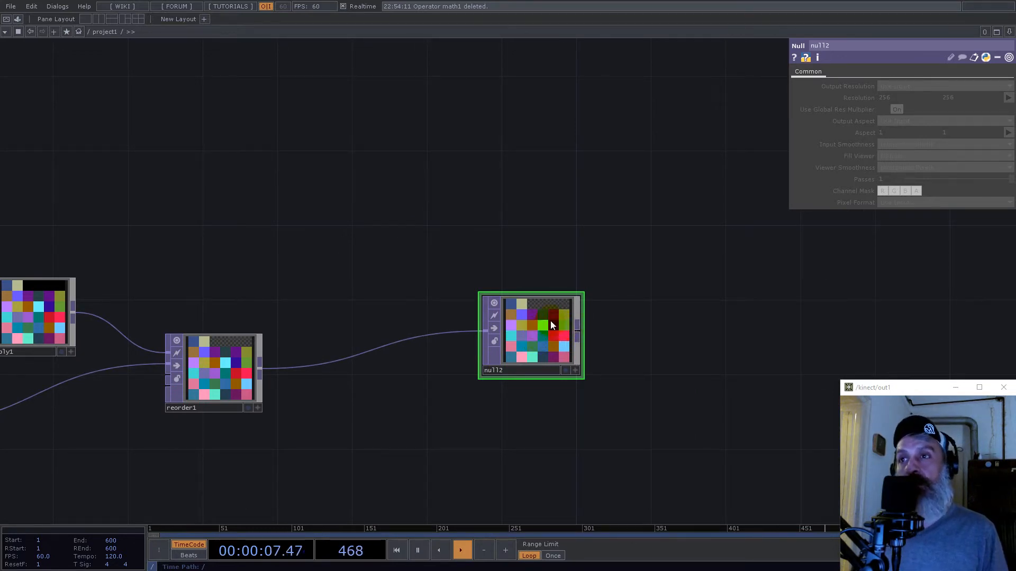
{"action": "scroll", "coordinate": [556, 338], "scroll_direction": "up", "scroll_amount": 5}
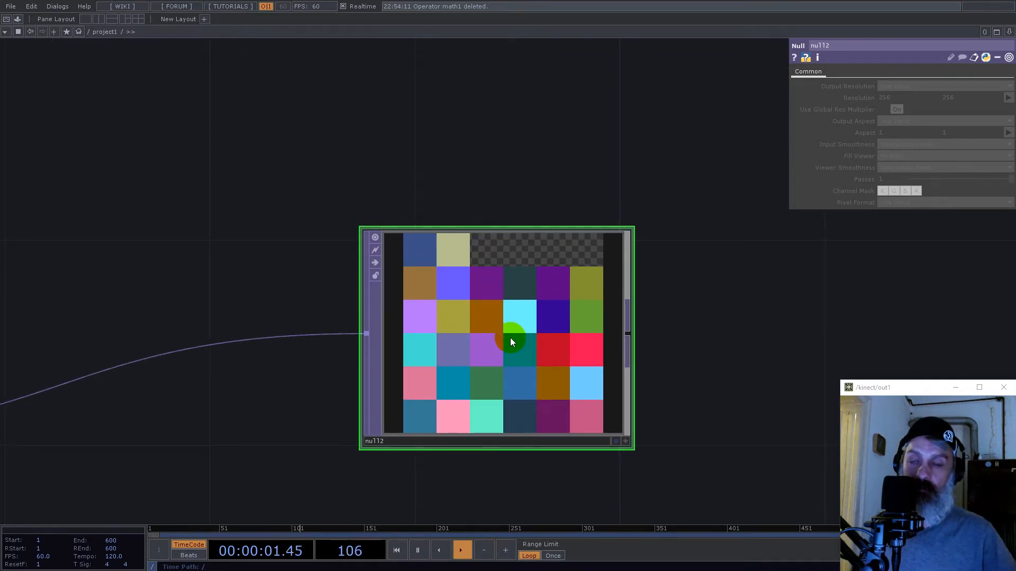
{"action": "scroll", "coordinate": [512, 342], "scroll_direction": "down", "scroll_amount": 6}
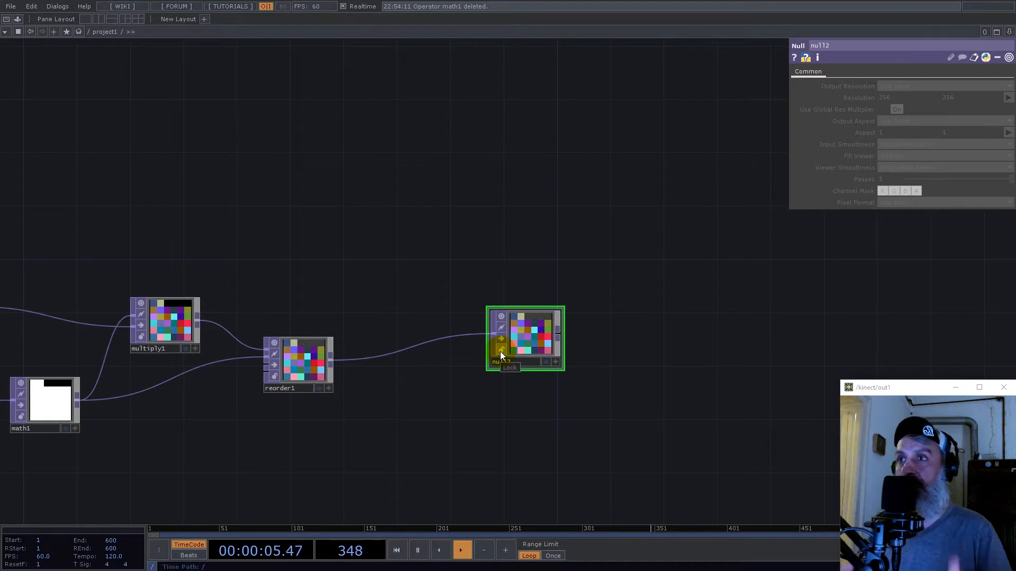
- Add a second, separate Noise TOP in the empty area above the final Null TOP
{"action": "double_click", "coordinate": [381, 221]}
{"action": "type", "text": "nopi"}
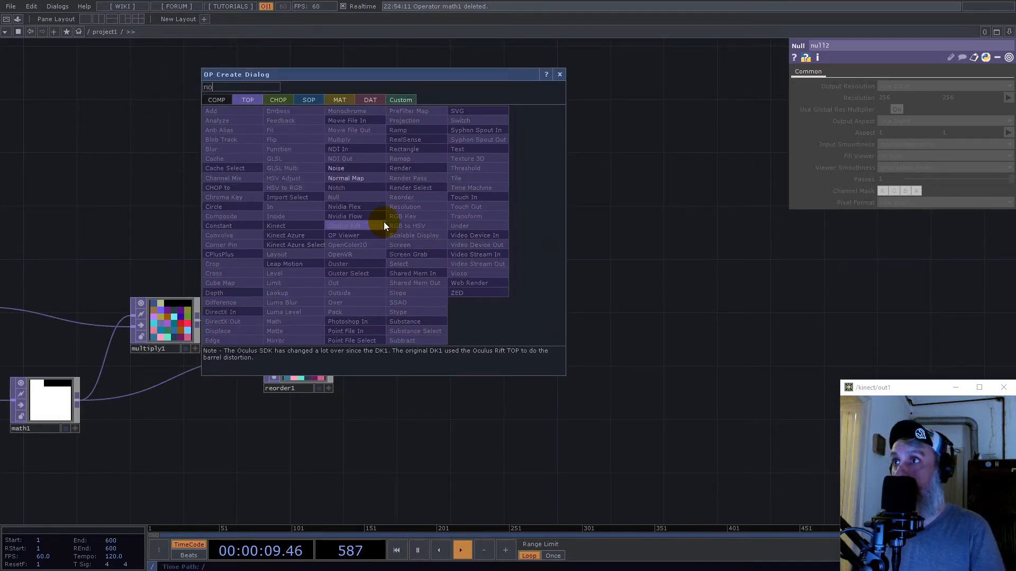
{"action": "left_click", "coordinate": [371, 170]}
{"action": "left_click", "coordinate": [471, 216]}
- Link the second Noise TOP's resolution width to the Null CHOP's count channel and set its height to 1
{"action": "scroll", "coordinate": [657, 334], "scroll_direction": "down", "scroll_amount": 3}
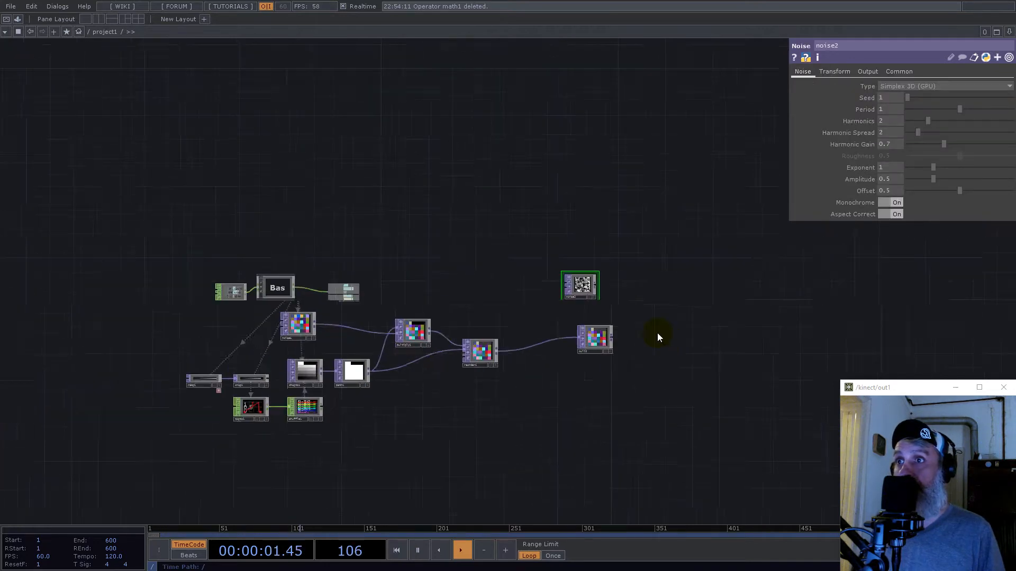
{"action": "scroll", "coordinate": [365, 290], "scroll_direction": "up", "scroll_amount": 4}
{"action": "left_click_drag", "start_coordinate": [500, 306], "coordinate": [893, 99]}
{"action": "left_click", "coordinate": [902, 96]}
{"action": "type", "text": "1"}
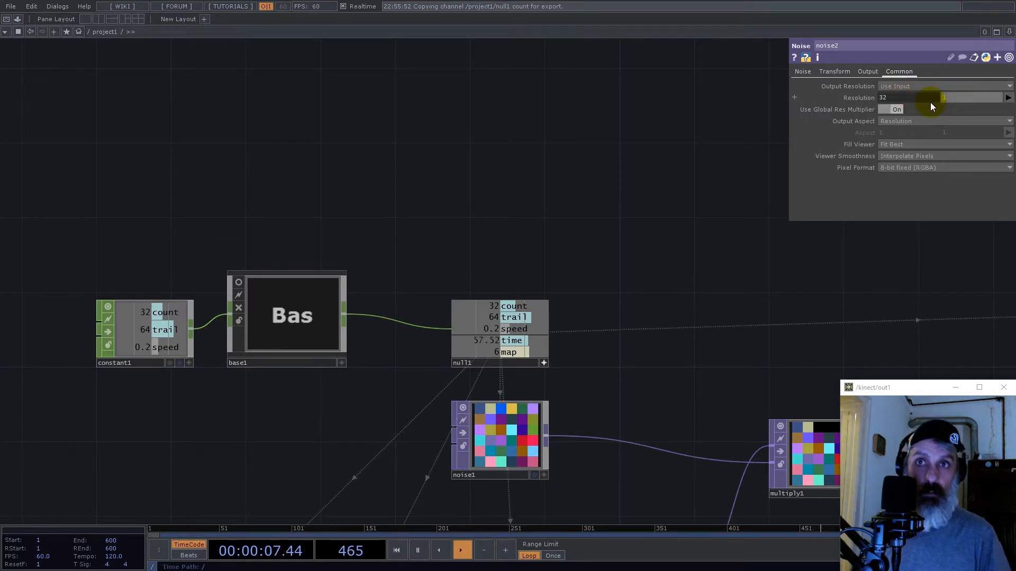
- Set the second Noise TOP's viewer smoothness to Nearest Pixel and its pixel format to 32-bit float (RGBA)
{"action": "left_click", "coordinate": [899, 154]}
{"action": "left_click", "coordinate": [900, 164]}
{"action": "left_click", "coordinate": [913, 168]}
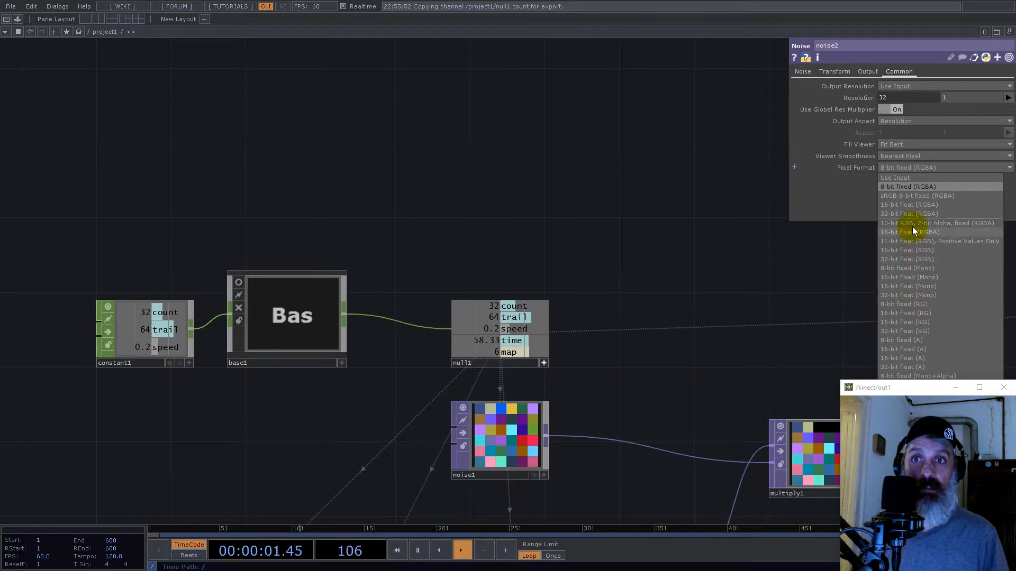
{"action": "left_click", "coordinate": [913, 213]}
- Turn off Monochrome on the second Noise TOP and position it just above the final Null TOP
{"action": "left_click_drag", "start_coordinate": [790, 276], "coordinate": [209, 207]}
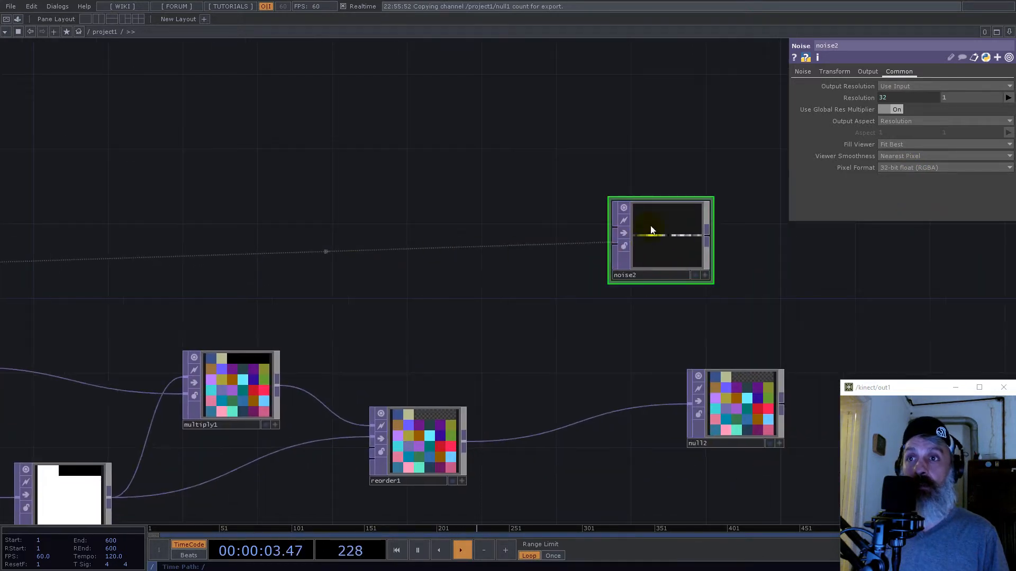
{"action": "left_click_drag", "start_coordinate": [685, 238], "coordinate": [741, 276]}
{"action": "left_click", "coordinate": [767, 237]}
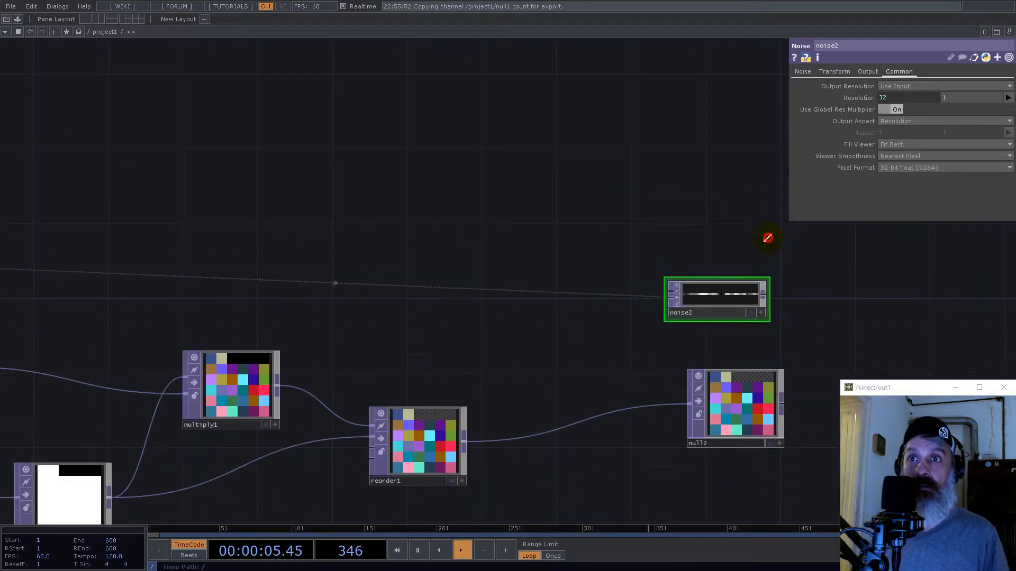
{"action": "left_click", "coordinate": [809, 71]}
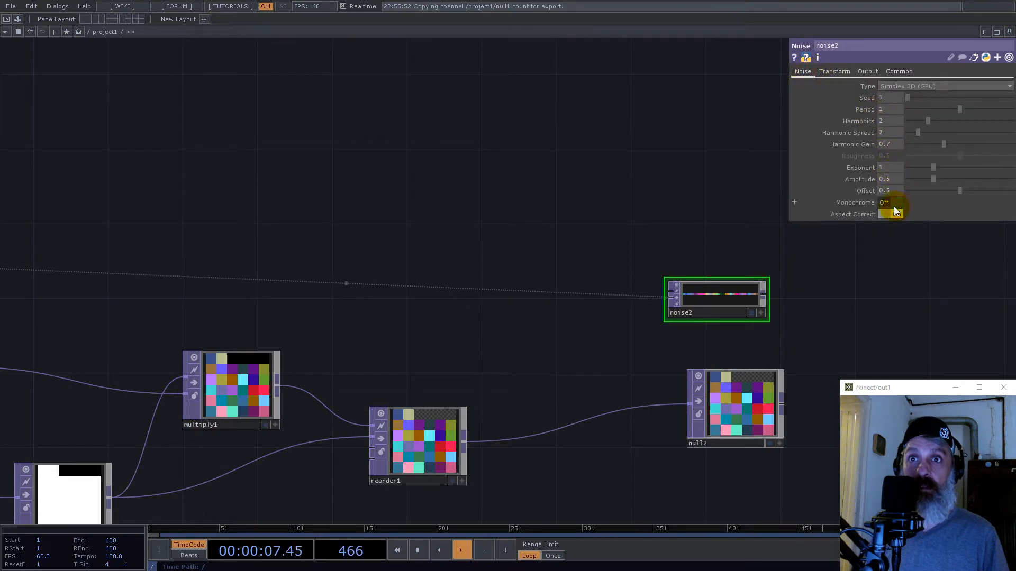
{"action": "left_click_drag", "start_coordinate": [728, 306], "coordinate": [730, 339]}
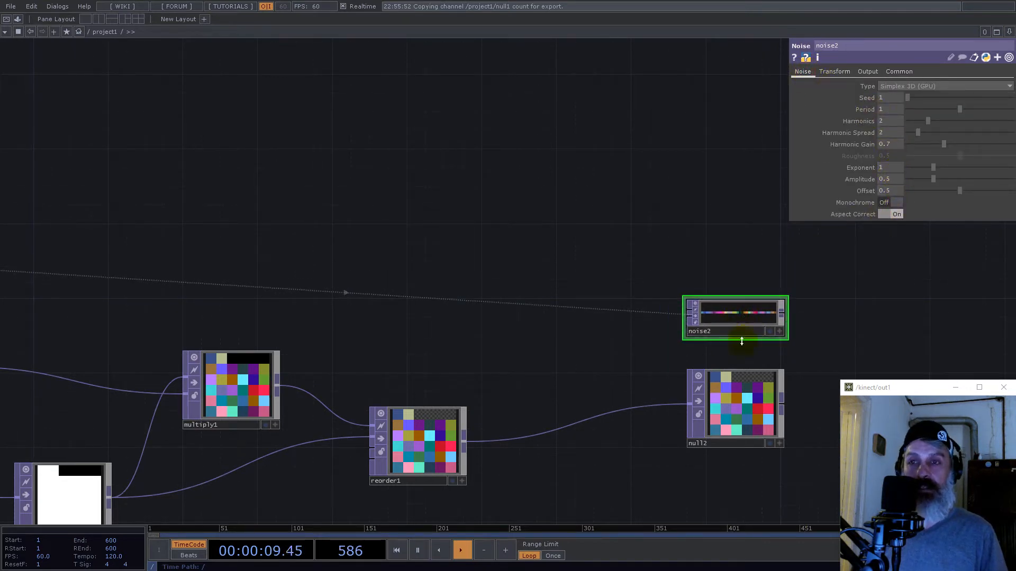
- Compare the single-row noise strip with the square map in the final Null TOP, and trace both back through the network
{"action": "scroll", "coordinate": [746, 316], "scroll_direction": "up", "scroll_amount": 5}
{"action": "left_click_drag", "start_coordinate": [633, 420], "coordinate": [280, 109]}
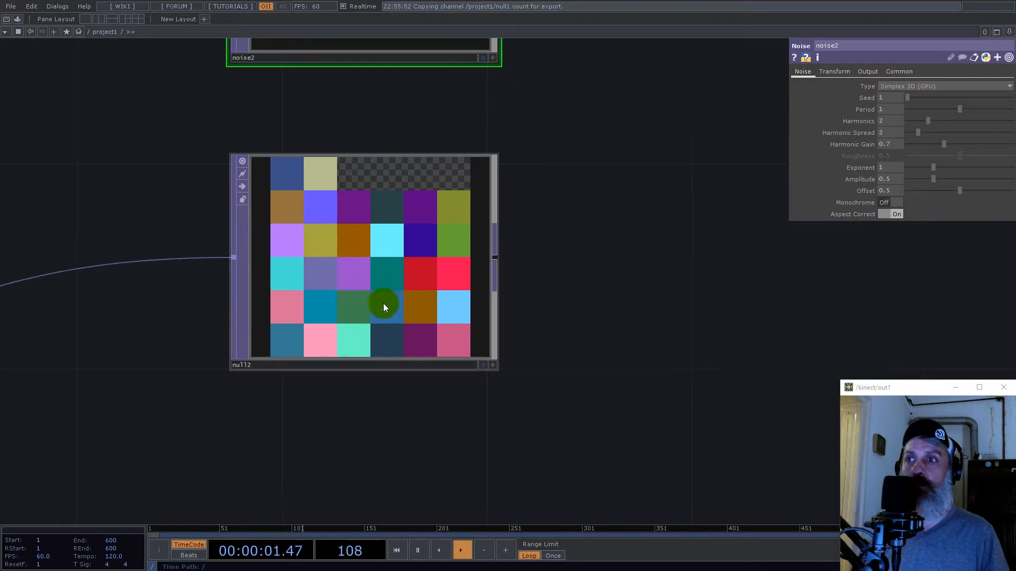
{"action": "left_click_drag", "start_coordinate": [583, 233], "coordinate": [726, 320]}
{"action": "scroll", "coordinate": [703, 308], "scroll_direction": "down", "scroll_amount": 5}
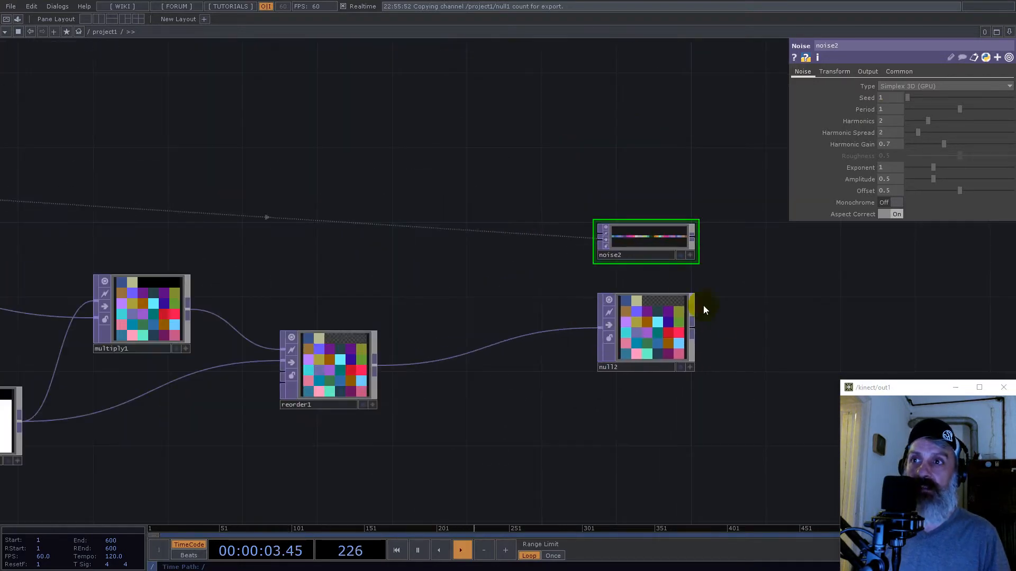
{"action": "left_click_drag", "start_coordinate": [459, 192], "coordinate": [588, 226]}
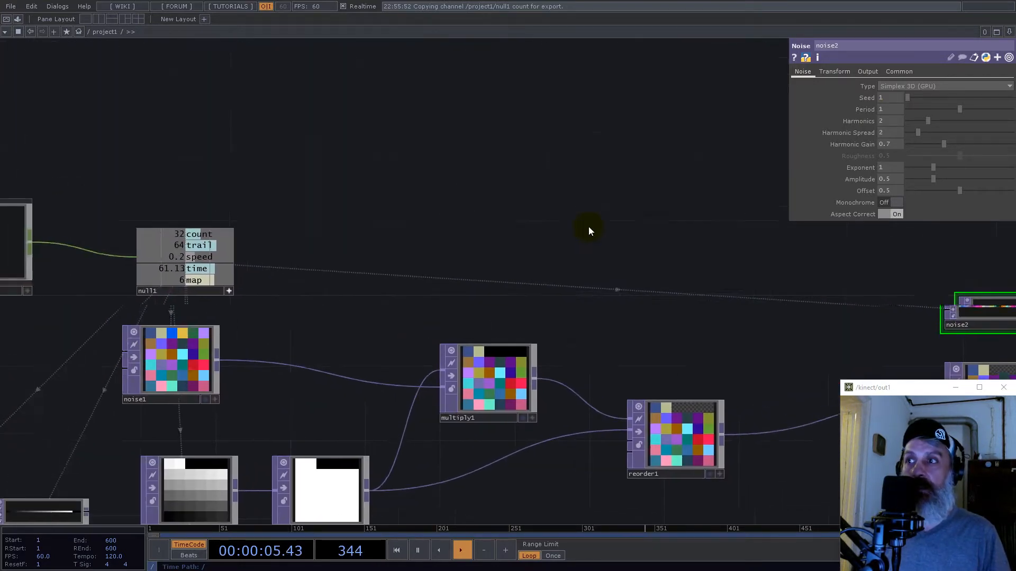
{"action": "scroll", "coordinate": [587, 228], "scroll_direction": "down", "scroll_amount": 3}
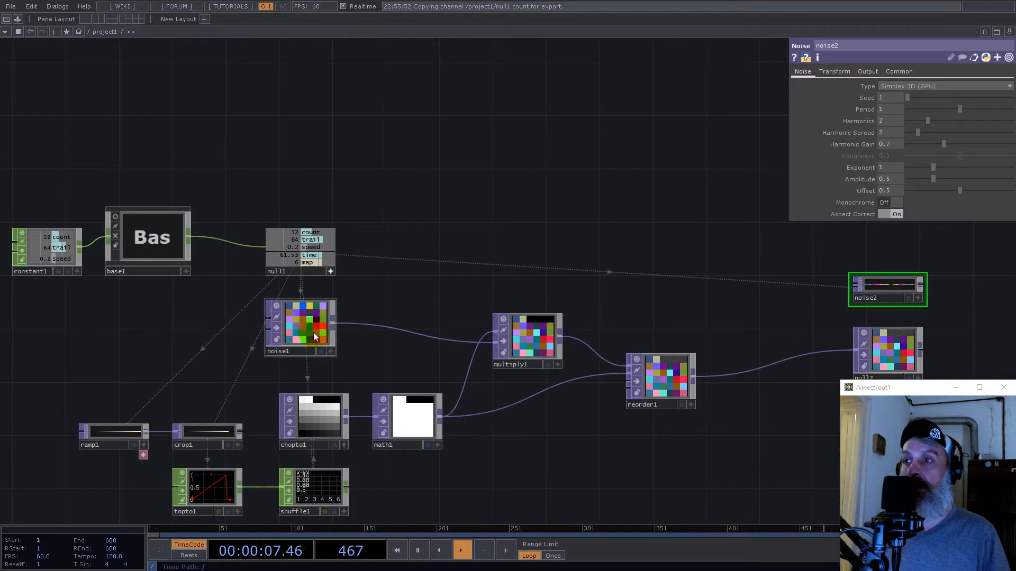
{"action": "left_click_drag", "start_coordinate": [737, 224], "coordinate": [629, 231]}
{"action": "scroll", "coordinate": [661, 386], "scroll_direction": "up", "scroll_amount": 5}
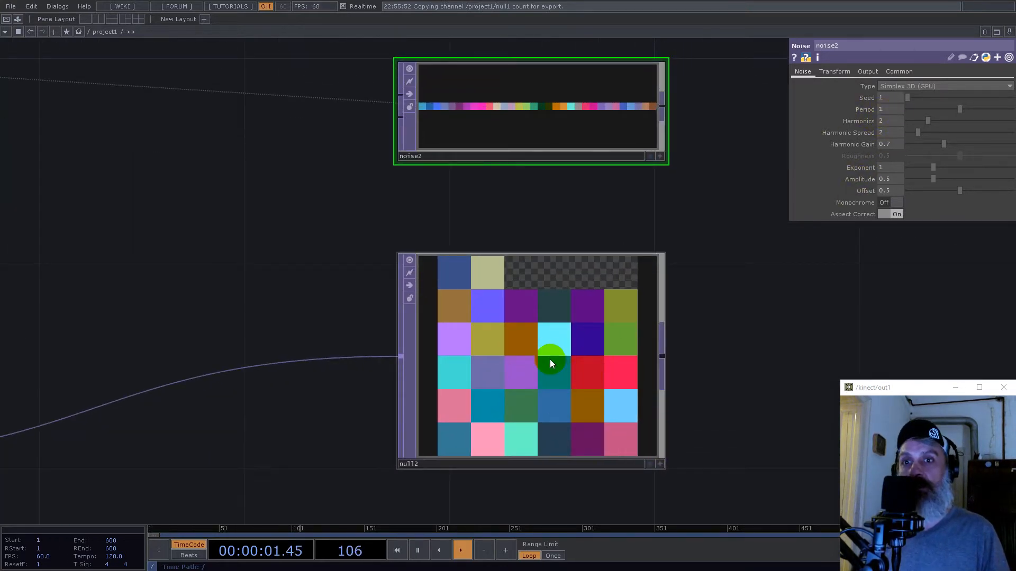
{"action": "scroll", "coordinate": [541, 358], "scroll_direction": "up", "scroll_amount": 2}
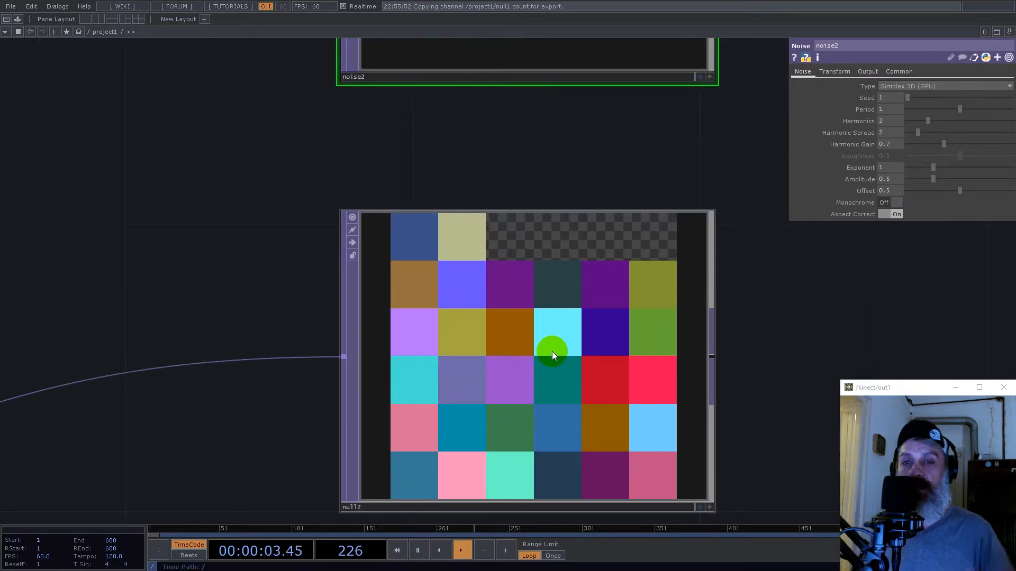
- Compare the single-row noise strip with the square map once more, and delete the second Noise TOP
{"action": "scroll", "coordinate": [550, 338], "scroll_direction": "down", "scroll_amount": 3}
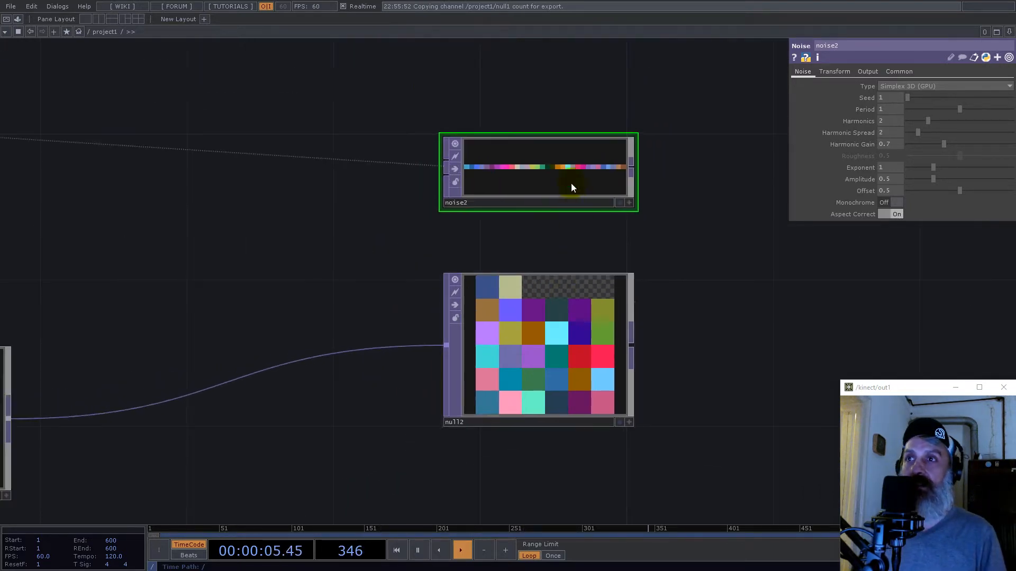
{"action": "scroll", "coordinate": [569, 169], "scroll_direction": "up", "scroll_amount": 4}
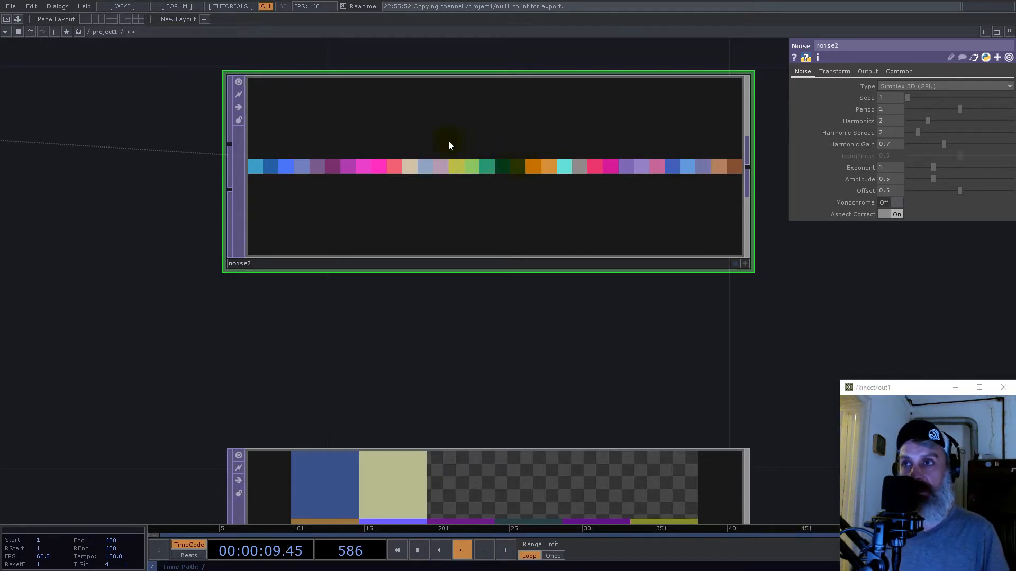
{"action": "scroll", "coordinate": [505, 170], "scroll_direction": "down", "scroll_amount": 3}
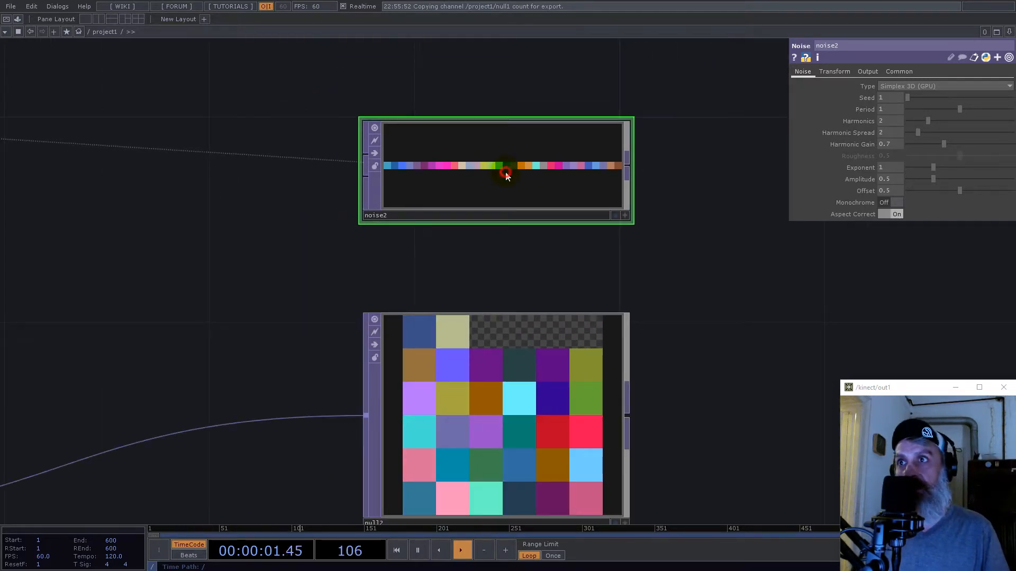
{"action": "key", "text": "Delete"}
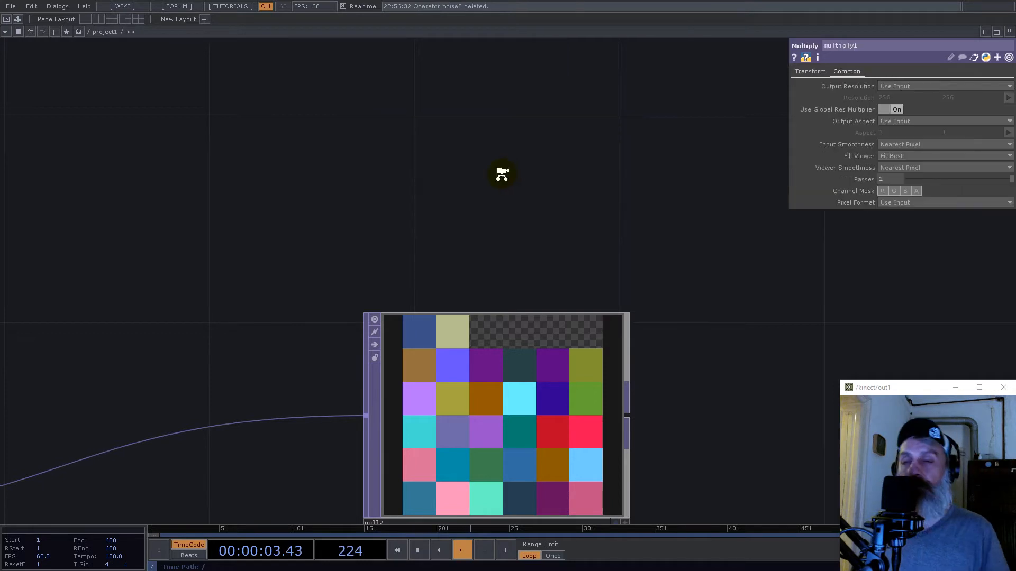
- Add a Select TOP that references the final Null TOP (null2), and place it below the existing network
{"action": "scroll", "coordinate": [504, 180], "scroll_direction": "down", "scroll_amount": 3}
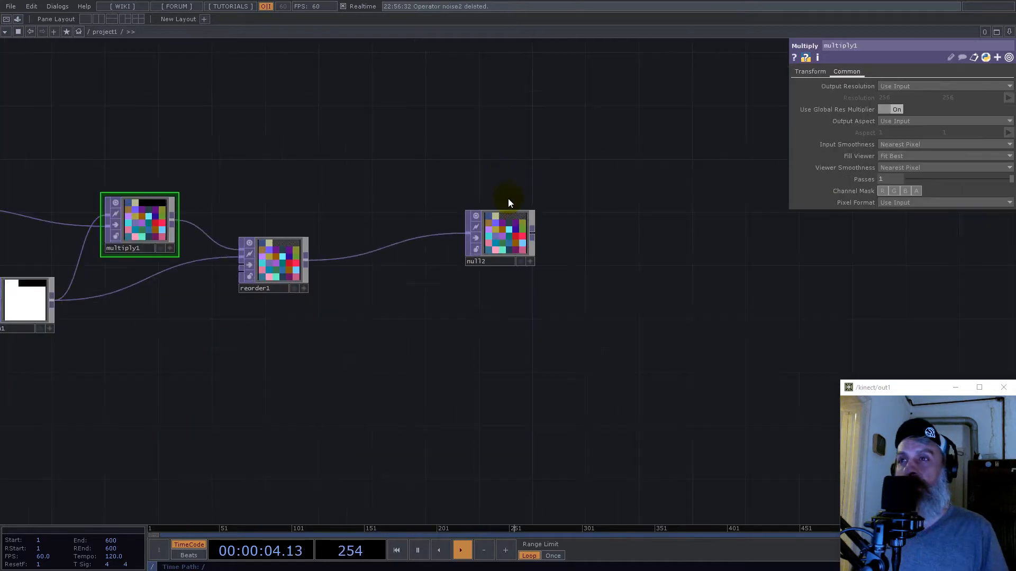
{"action": "left_click_drag", "start_coordinate": [496, 136], "coordinate": [478, 205]}
{"action": "key", "text": "Tab"}
{"action": "type", "text": "sel"}
{"action": "left_click", "coordinate": [509, 248]}
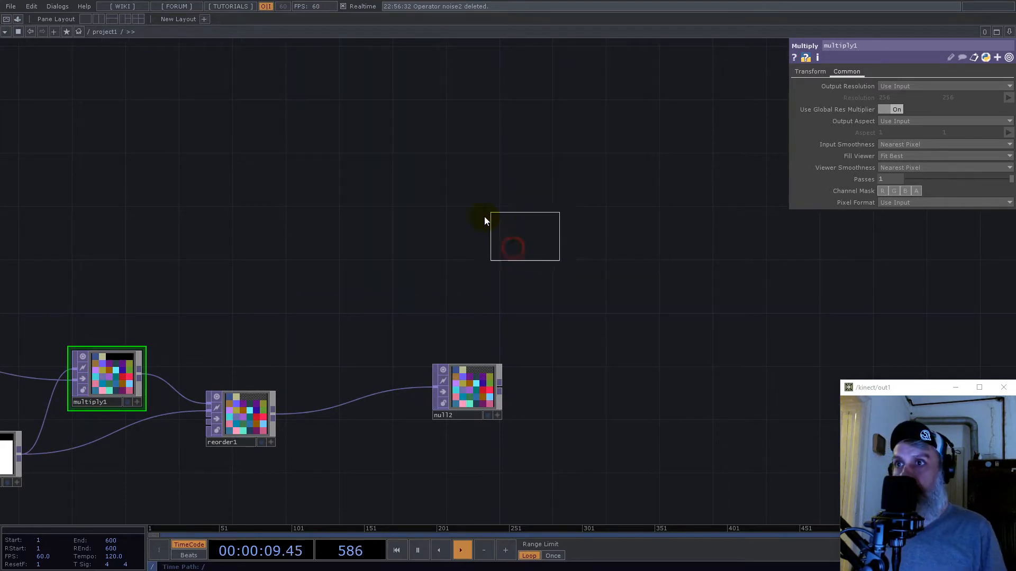
{"action": "left_click", "coordinate": [483, 222]}
{"action": "left_click_drag", "start_coordinate": [473, 385], "coordinate": [898, 87]}
{"action": "scroll", "coordinate": [497, 209], "scroll_direction": "down", "scroll_amount": 5}
{"action": "left_click_drag", "start_coordinate": [597, 285], "coordinate": [521, 370]}
{"action": "left_click_drag", "start_coordinate": [591, 313], "coordinate": [487, 211]}
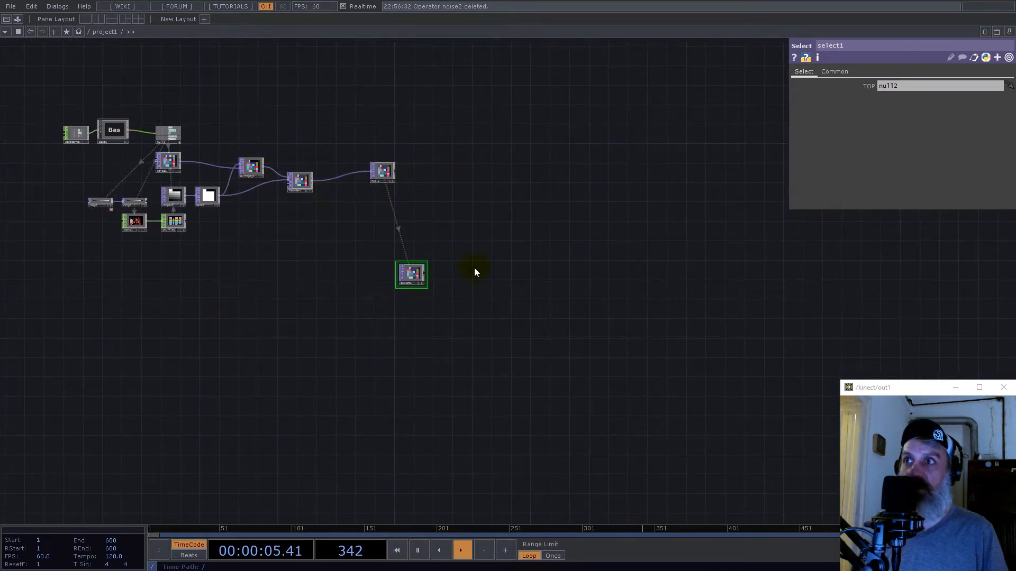
- Create a TOP to CHOP from the Select TOP's output and place it directly below the Select TOP
{"action": "scroll", "coordinate": [389, 259], "scroll_direction": "up", "scroll_amount": 8}
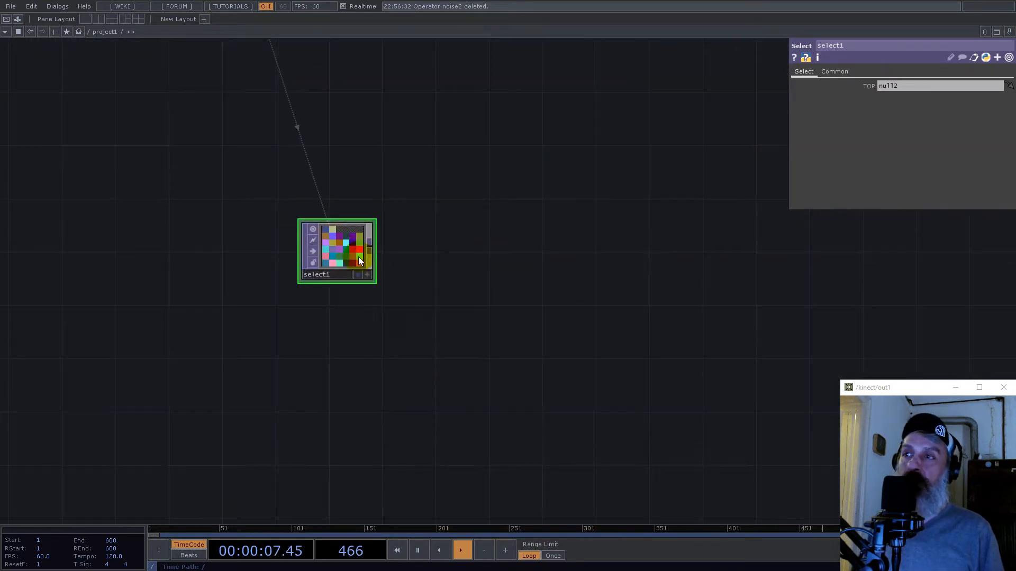
{"action": "scroll", "coordinate": [358, 259], "scroll_direction": "up", "scroll_amount": 3}
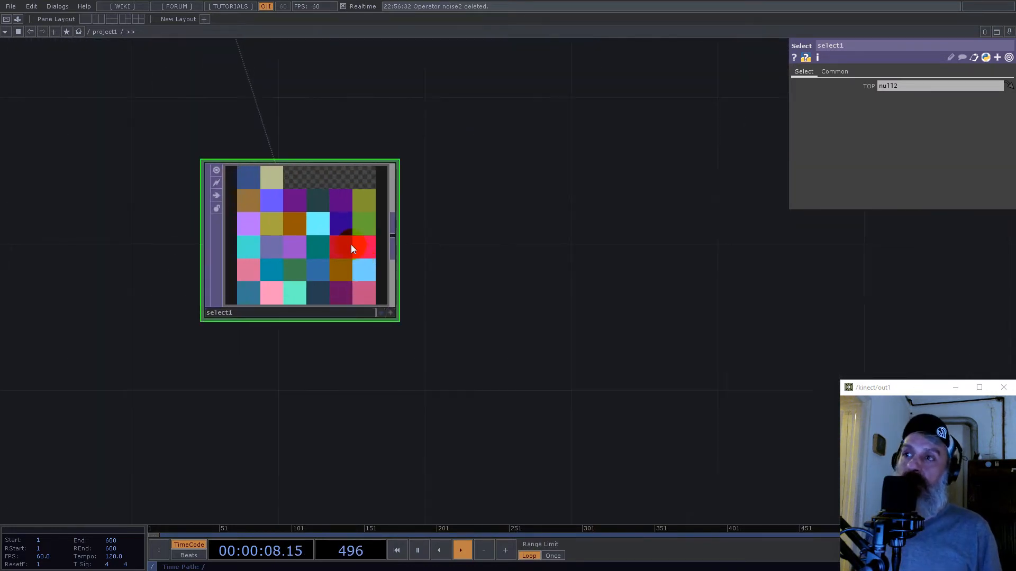
{"action": "left_click", "coordinate": [393, 238]}
{"action": "left_click", "coordinate": [288, 114]}
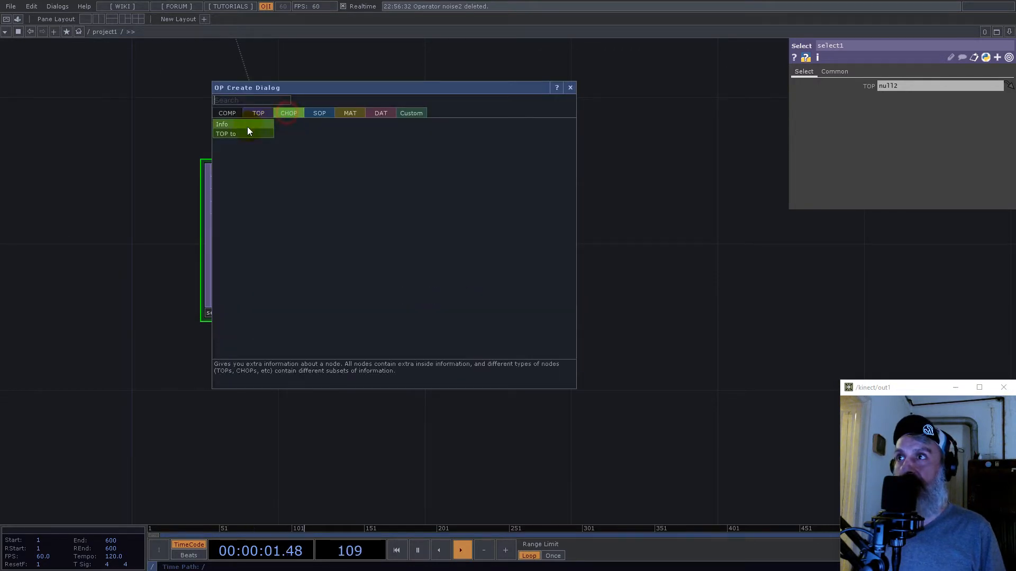
{"action": "left_click", "coordinate": [246, 134]}
{"action": "left_click", "coordinate": [313, 430]}
{"action": "left_click_drag", "start_coordinate": [456, 396], "coordinate": [472, 316]}
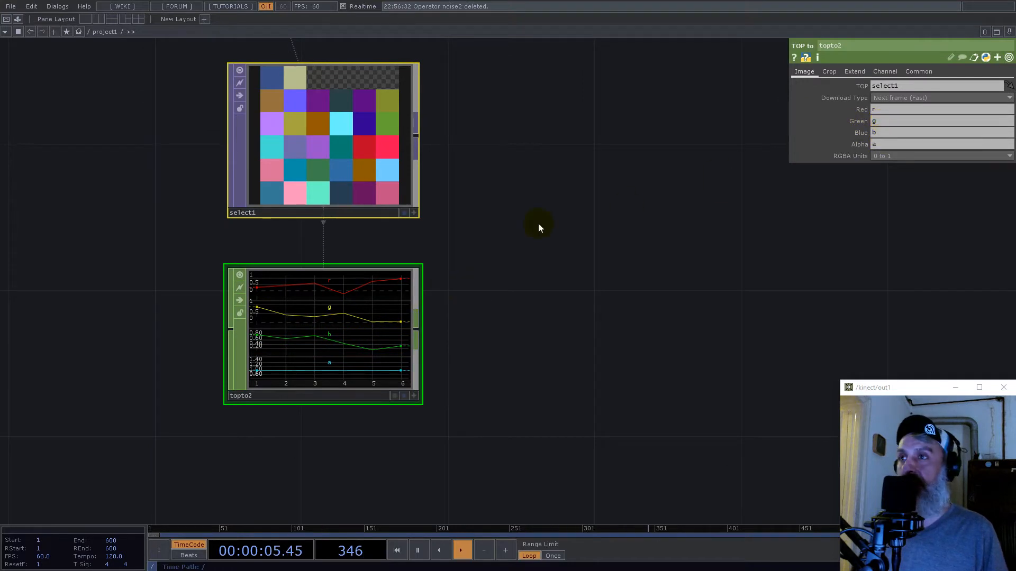
- Set the crop of the TOP to CHOP to Full Image
{"action": "left_click", "coordinate": [829, 71]}
{"action": "left_click", "coordinate": [893, 88]}
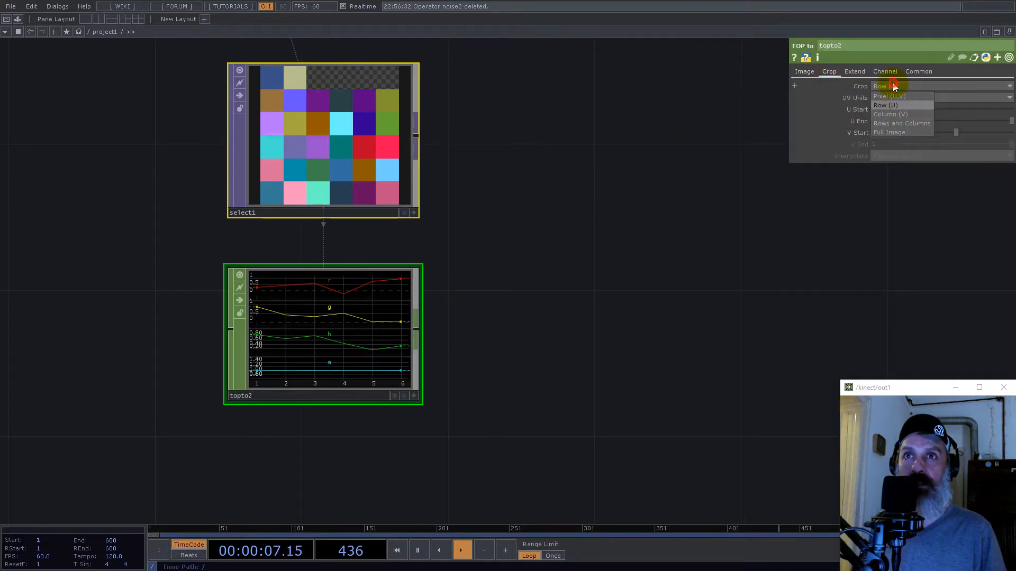
{"action": "left_click", "coordinate": [894, 132]}
- Add a Shuffle CHOP after the TOP to CHOP and set its method to Sequence Channels by Name
{"action": "right_click", "coordinate": [418, 332]}
{"action": "type", "text": "sh"}
{"action": "left_click", "coordinate": [496, 423]}
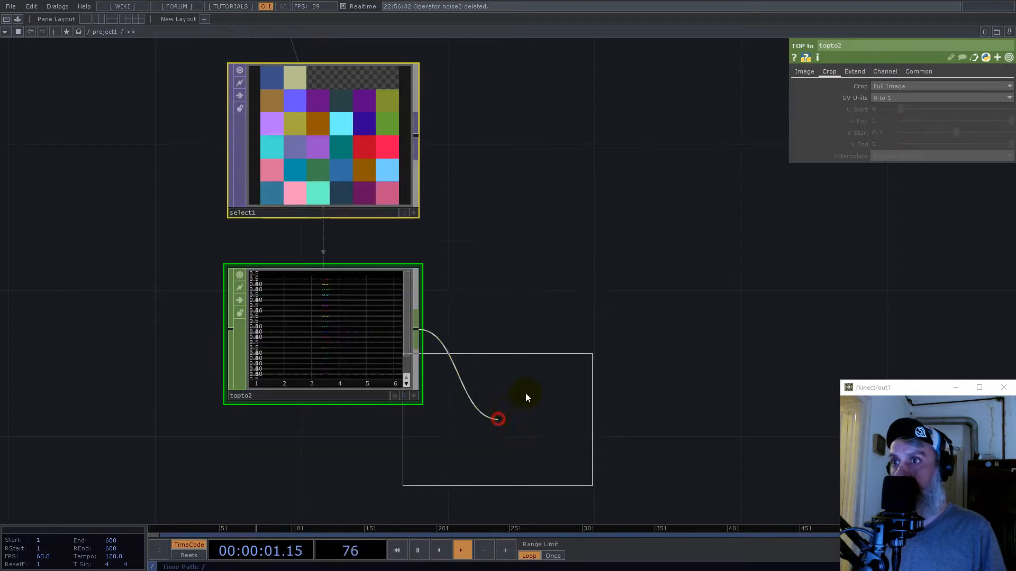
{"action": "left_click", "coordinate": [546, 341]}
{"action": "left_click", "coordinate": [883, 85]}
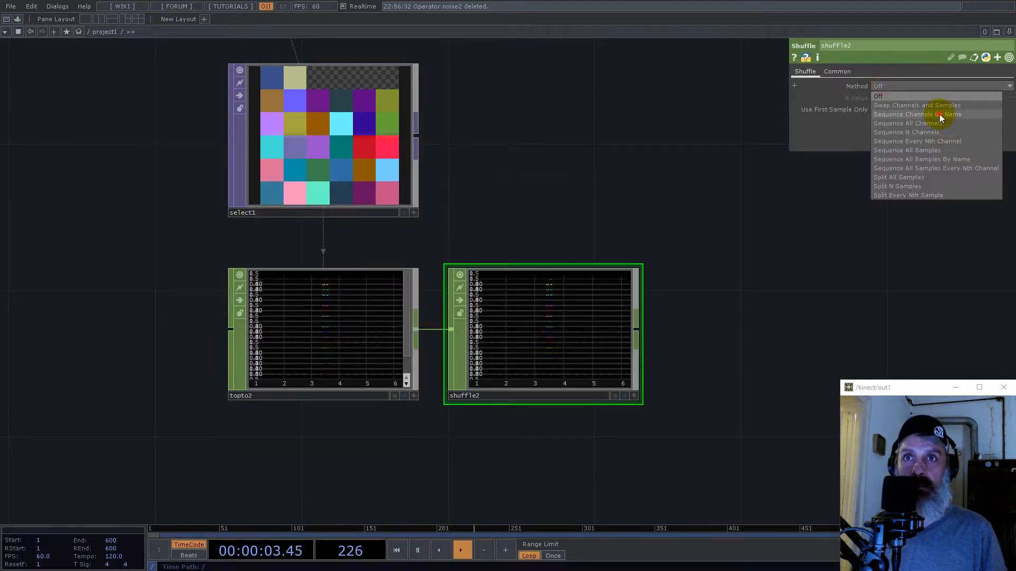
{"action": "left_click", "coordinate": [938, 114]}
- Create a CHOP to TOP from the Shuffle CHOP, place it above, and set its data format to RGBA
{"action": "right_click", "coordinate": [640, 328]}
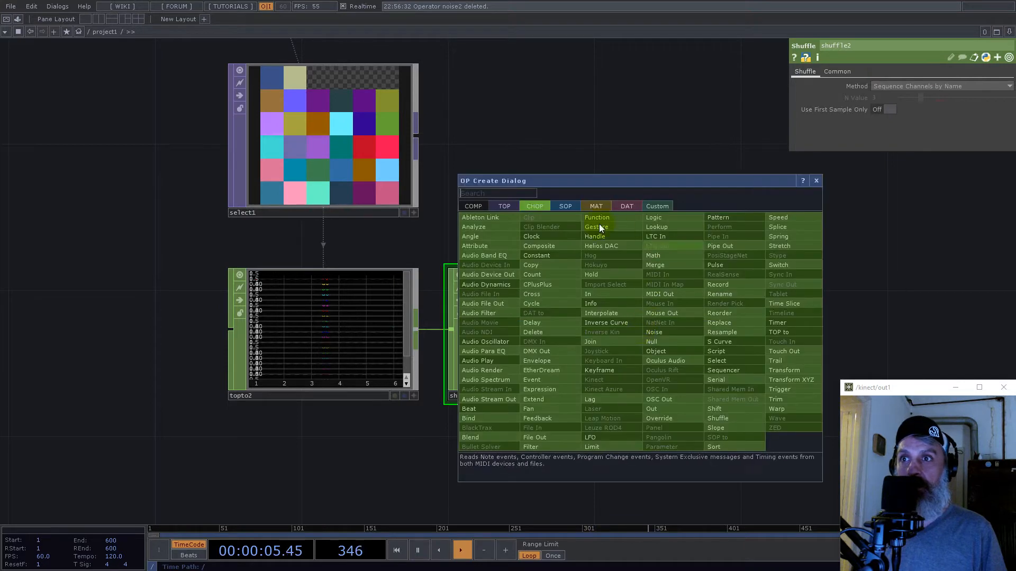
{"action": "left_click", "coordinate": [505, 206]}
{"action": "left_click", "coordinate": [491, 217]}
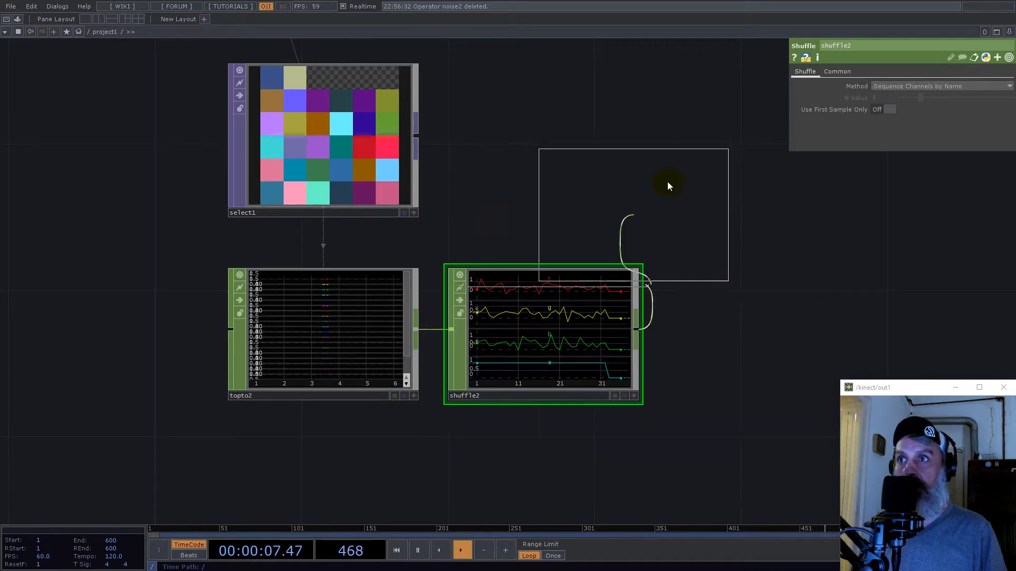
{"action": "left_click", "coordinate": [667, 151]}
{"action": "left_click", "coordinate": [898, 98]}
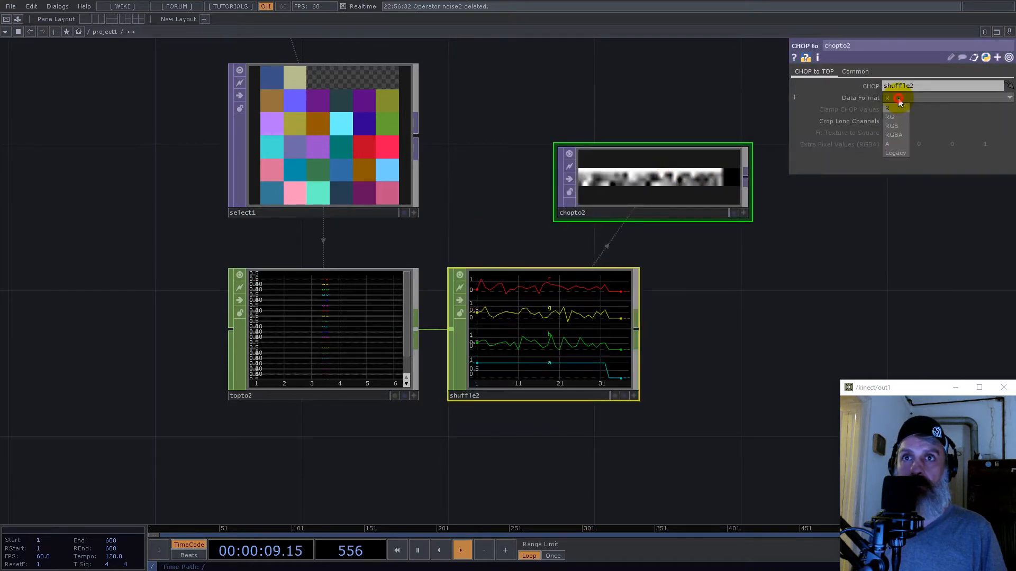
{"action": "left_click", "coordinate": [900, 127]}
{"action": "scroll", "coordinate": [730, 190], "scroll_direction": "up", "scroll_amount": 3}
{"action": "left_click", "coordinate": [729, 190]}
{"action": "left_click", "coordinate": [894, 136]}
- Set the viewer smoothness of the CHOP to TOP to Nearest Pixel
{"action": "left_click", "coordinate": [856, 71]}
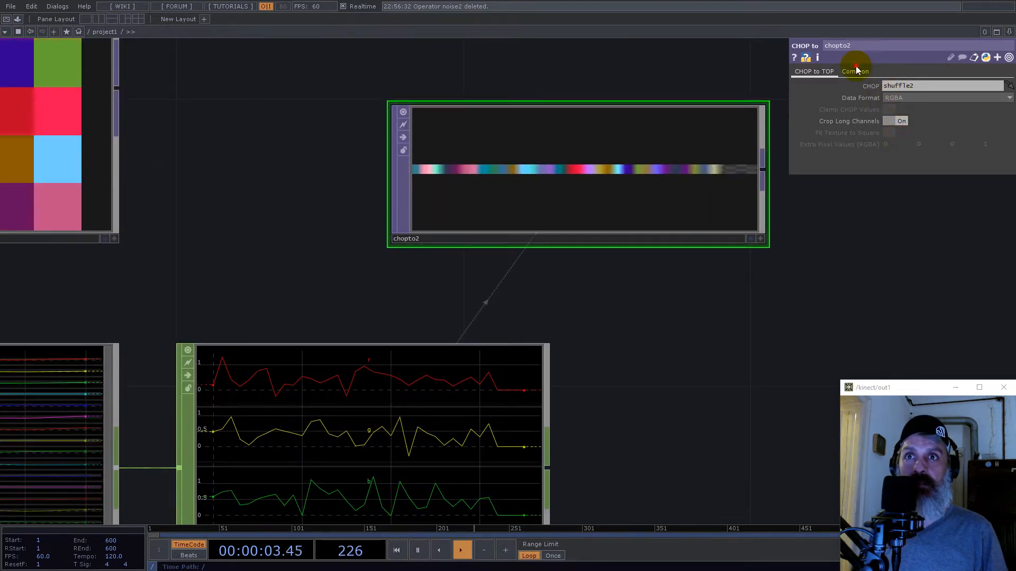
{"action": "left_click", "coordinate": [917, 155]}
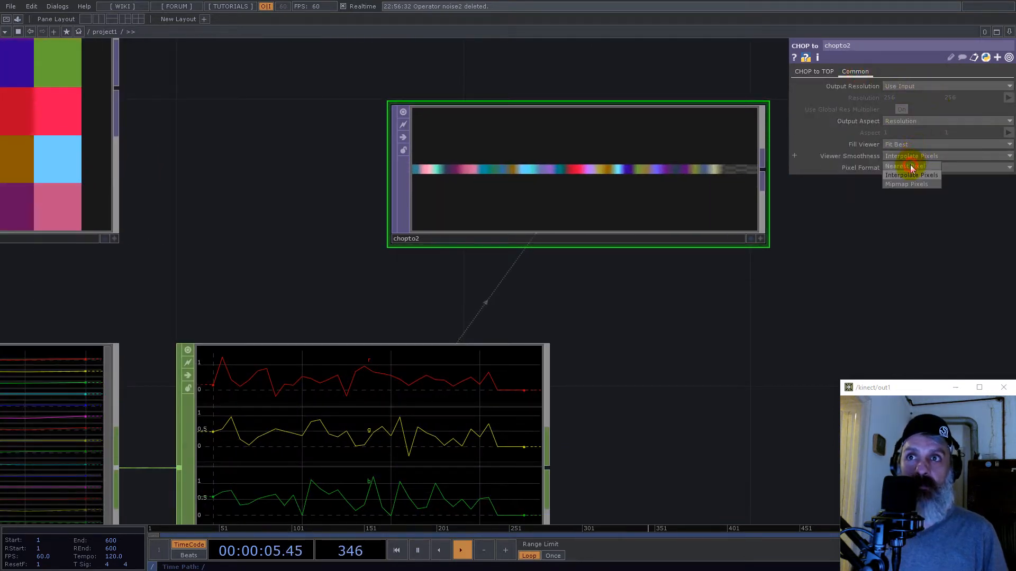
{"action": "left_click", "coordinate": [911, 168]}
- Arrange the conversion nodes with the CHOP to TOP above the Shuffle CHOP and the Shuffle CHOP beside the TOP to CHOP
{"action": "scroll", "coordinate": [582, 201], "scroll_direction": "down", "scroll_amount": 4}
{"action": "left_click_drag", "start_coordinate": [546, 176], "coordinate": [533, 193]}
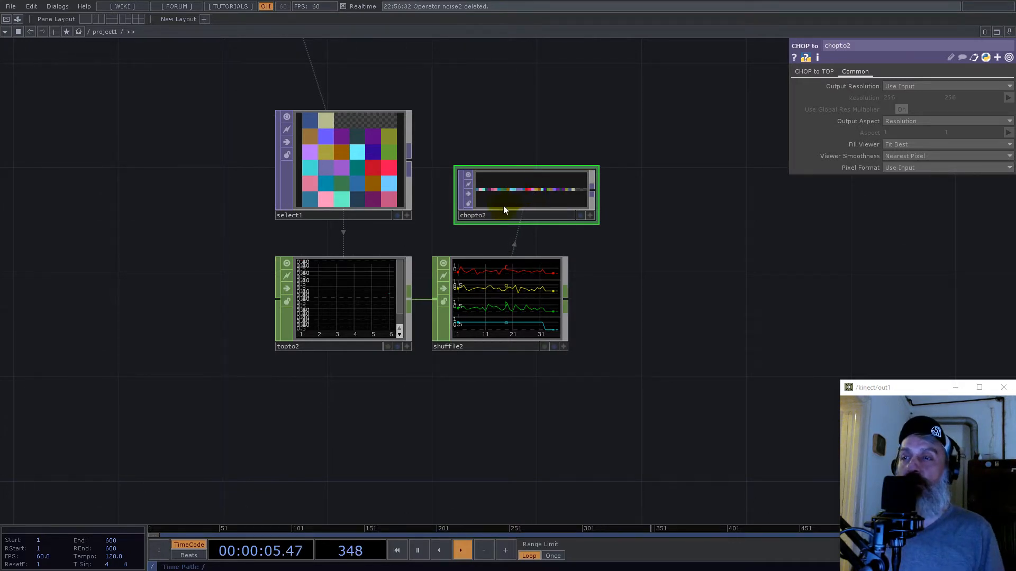
{"action": "left_click_drag", "start_coordinate": [492, 288], "coordinate": [570, 288]}
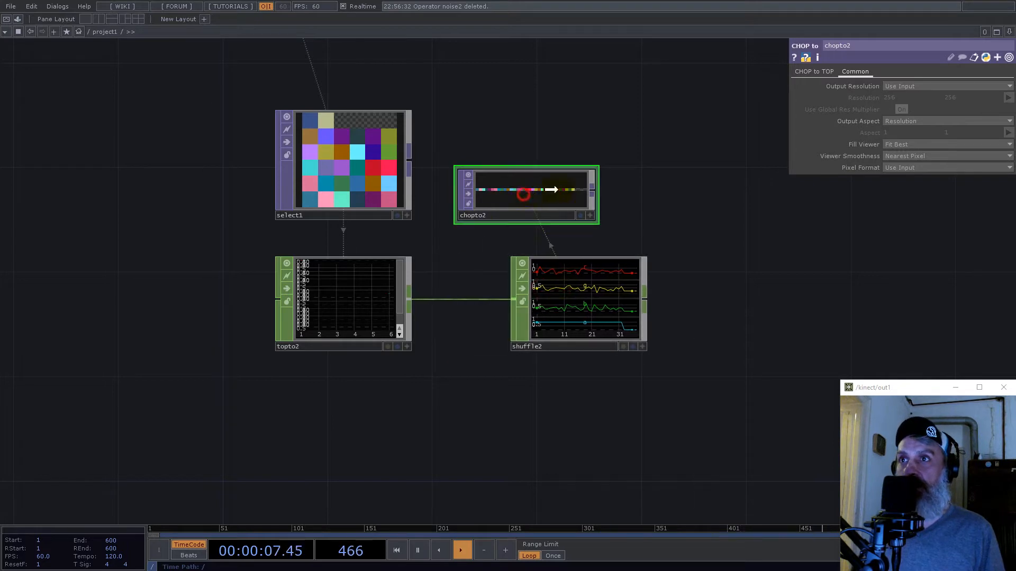
{"action": "left_click_drag", "start_coordinate": [524, 191], "coordinate": [575, 195]}
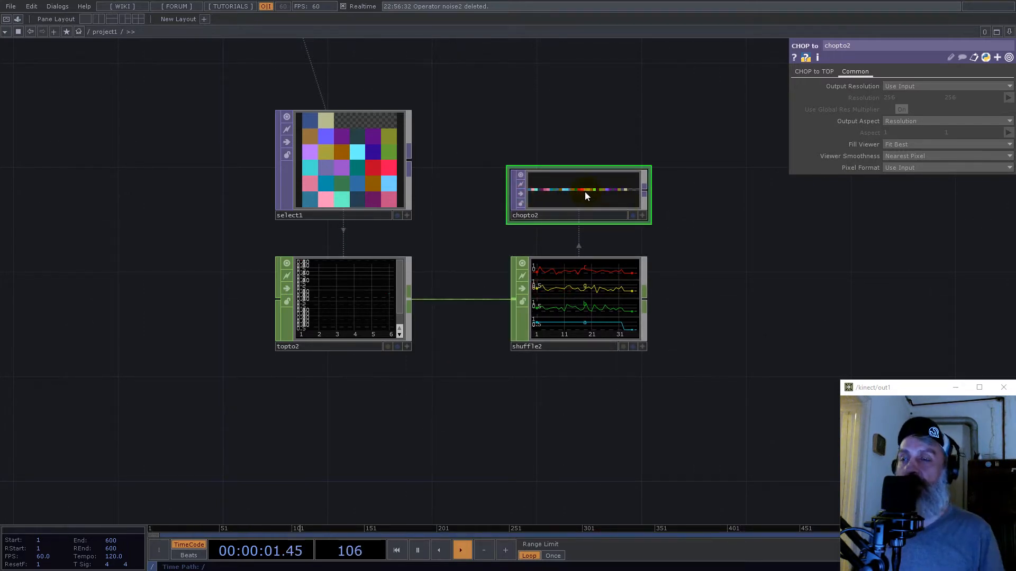
{"action": "scroll", "coordinate": [491, 278], "scroll_direction": "down", "scroll_amount": 4}
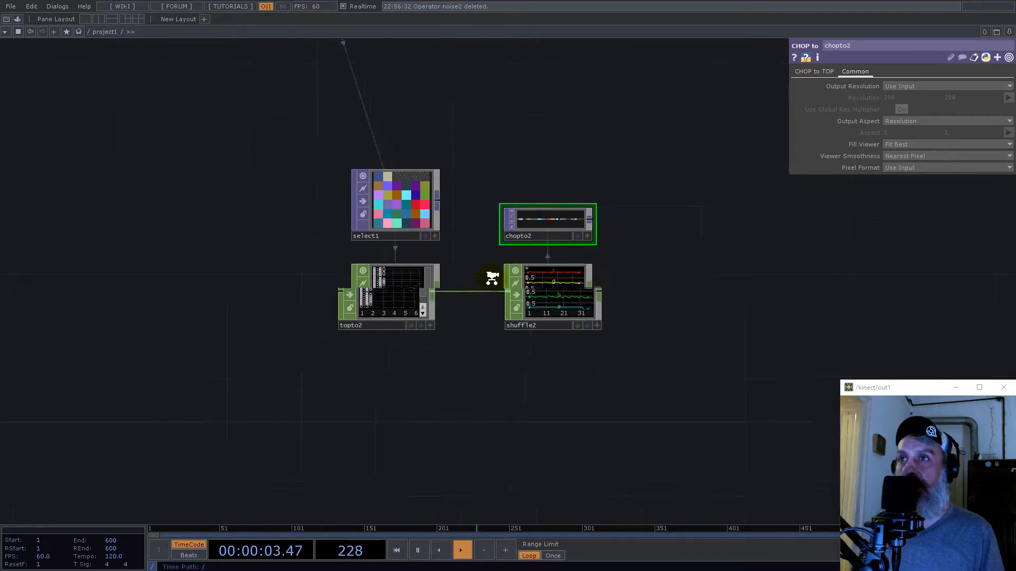
{"action": "scroll", "coordinate": [532, 300], "scroll_direction": "up", "scroll_amount": 4}
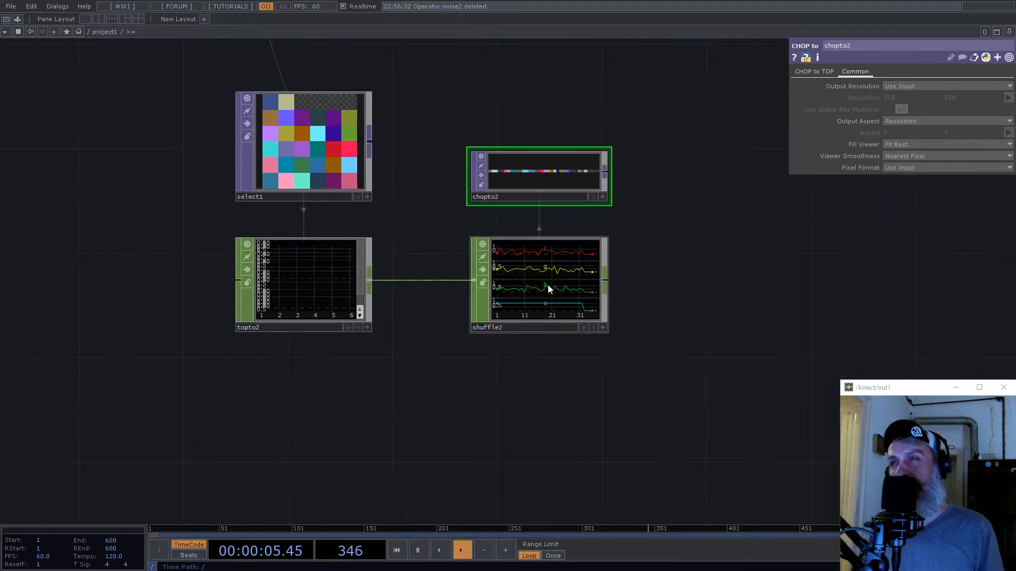
{"action": "left_click_drag", "start_coordinate": [547, 286], "coordinate": [493, 281]}
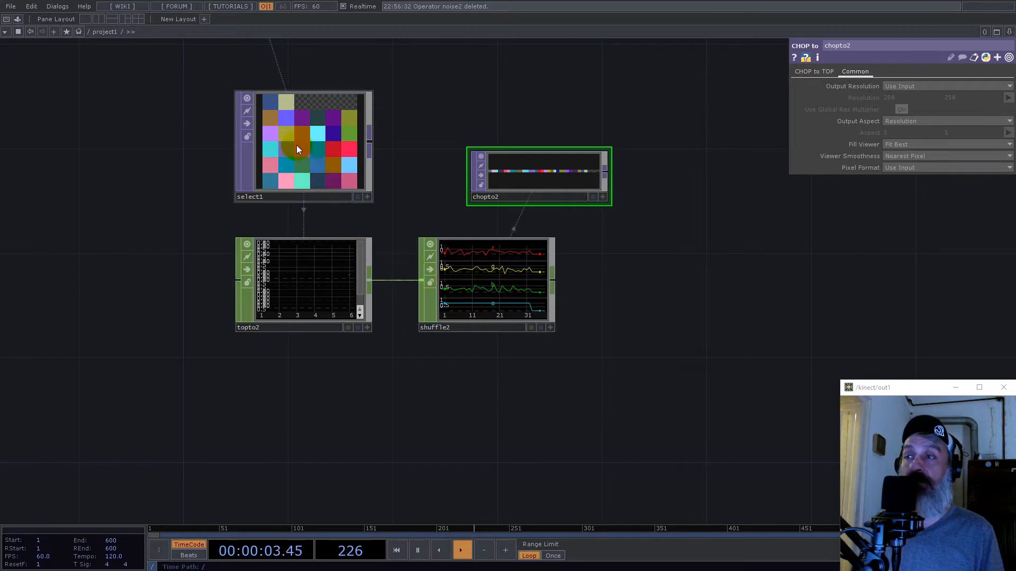
{"action": "scroll", "coordinate": [301, 164], "scroll_direction": "down", "scroll_amount": 4}
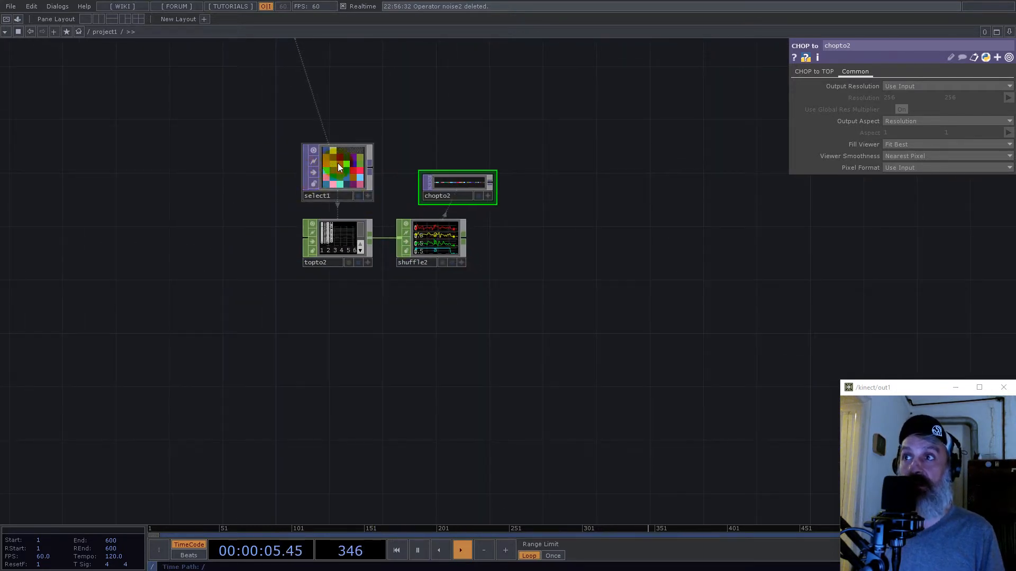
{"action": "scroll", "coordinate": [364, 175], "scroll_direction": "down", "scroll_amount": 2}
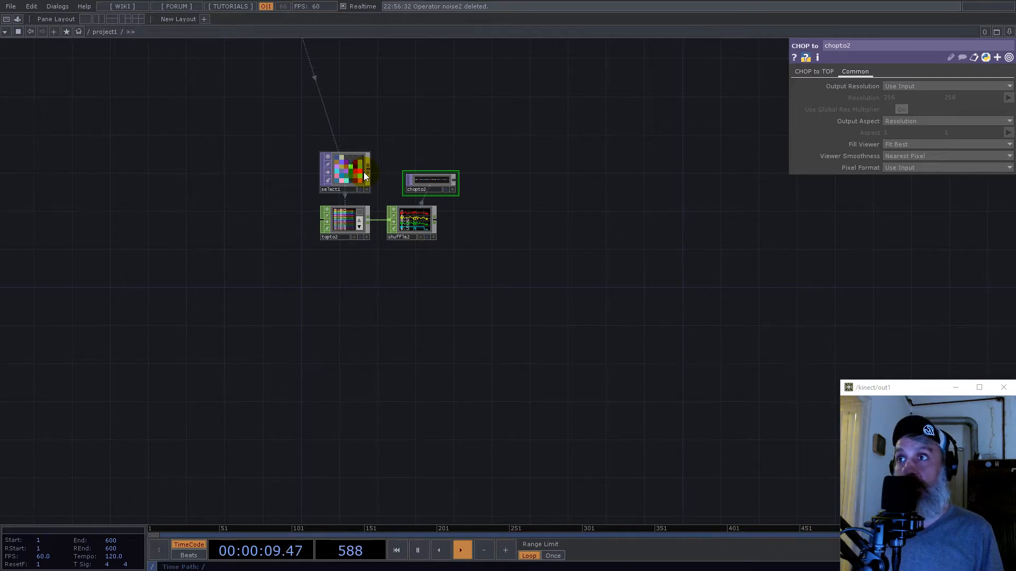
{"action": "scroll", "coordinate": [405, 221], "scroll_direction": "down", "scroll_amount": 1}
{"action": "scroll", "coordinate": [450, 258], "scroll_direction": "down", "scroll_amount": 4}
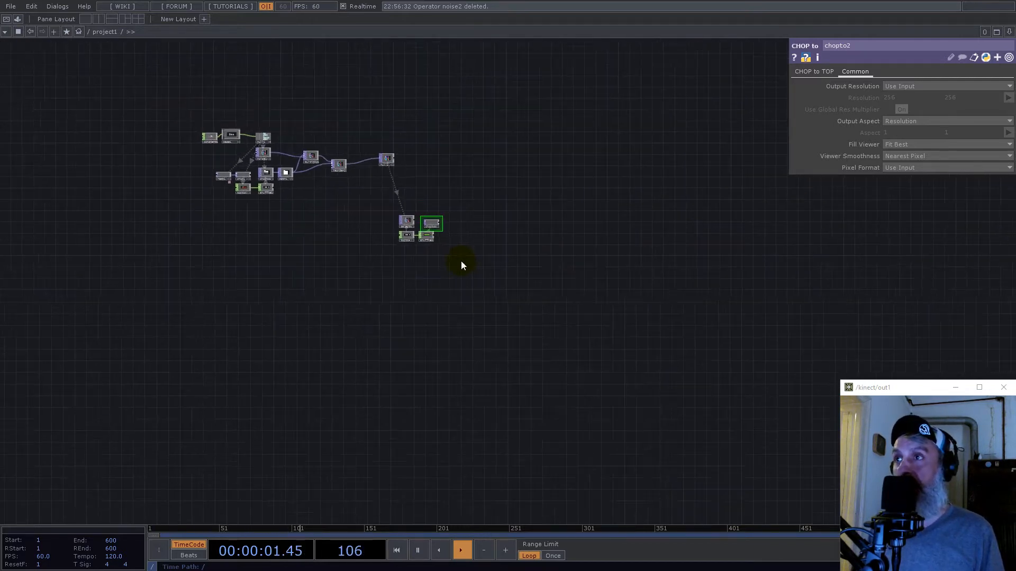
{"action": "scroll", "coordinate": [399, 233], "scroll_direction": "up", "scroll_amount": 4}
{"action": "scroll", "coordinate": [443, 229], "scroll_direction": "up", "scroll_amount": 4}
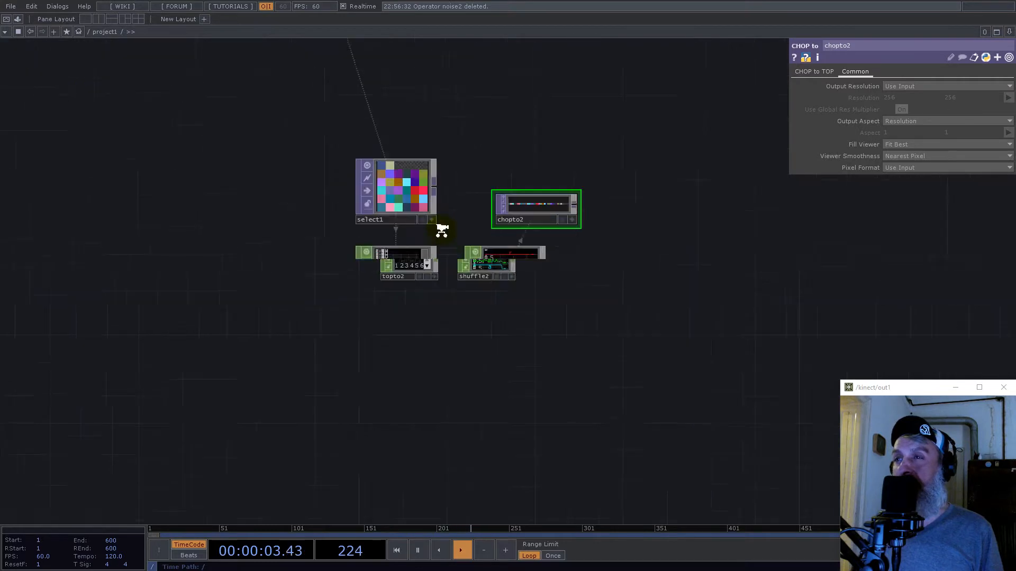
- Add the inLine component from My Components in the Palette and place it below the TOP to CHOP and Shuffle CHOP
{"action": "left_click", "coordinate": [17, 19]}
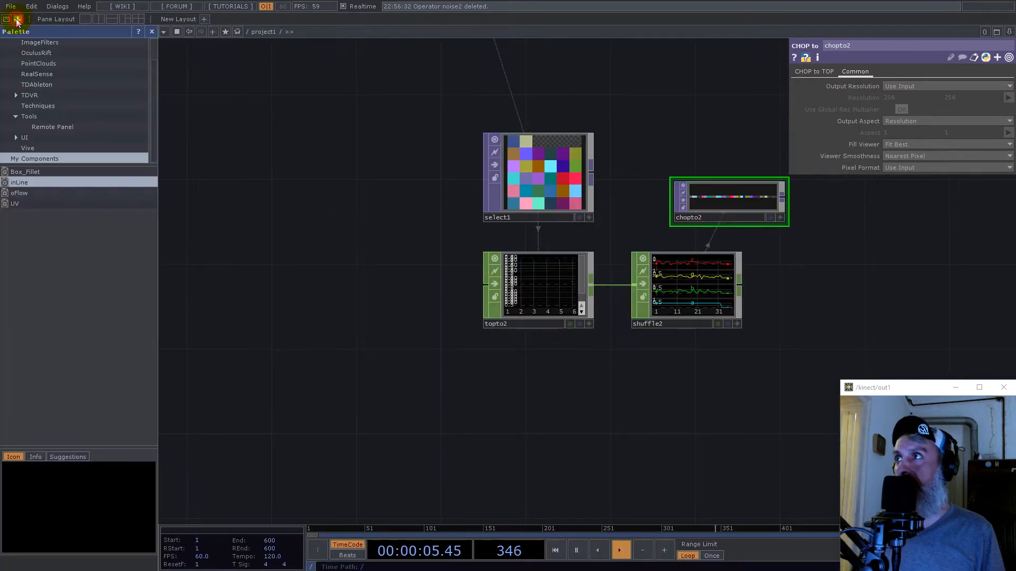
{"action": "left_click_drag", "start_coordinate": [17, 184], "coordinate": [486, 415]}
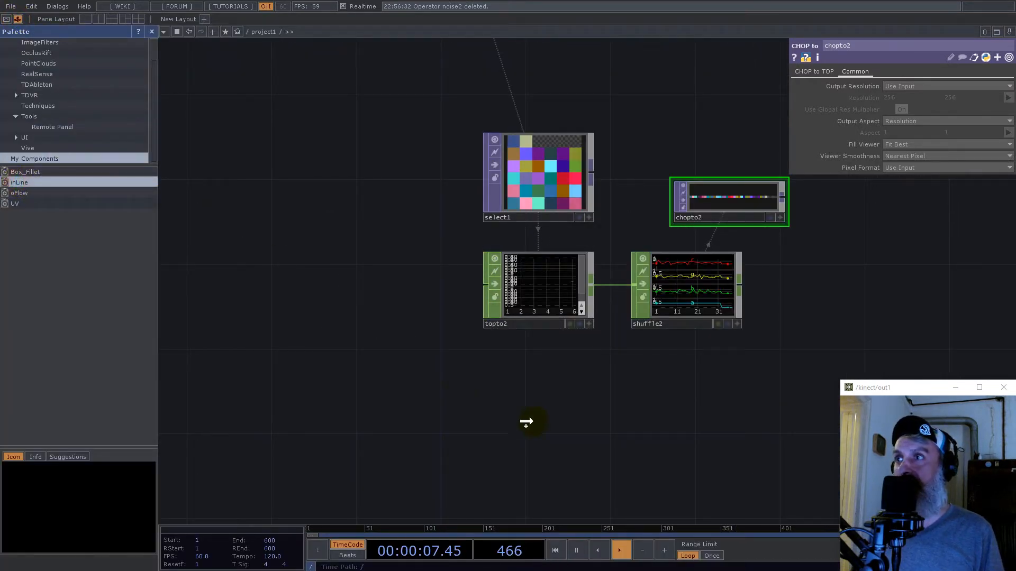
{"action": "left_click_drag", "start_coordinate": [578, 403], "coordinate": [577, 403]}
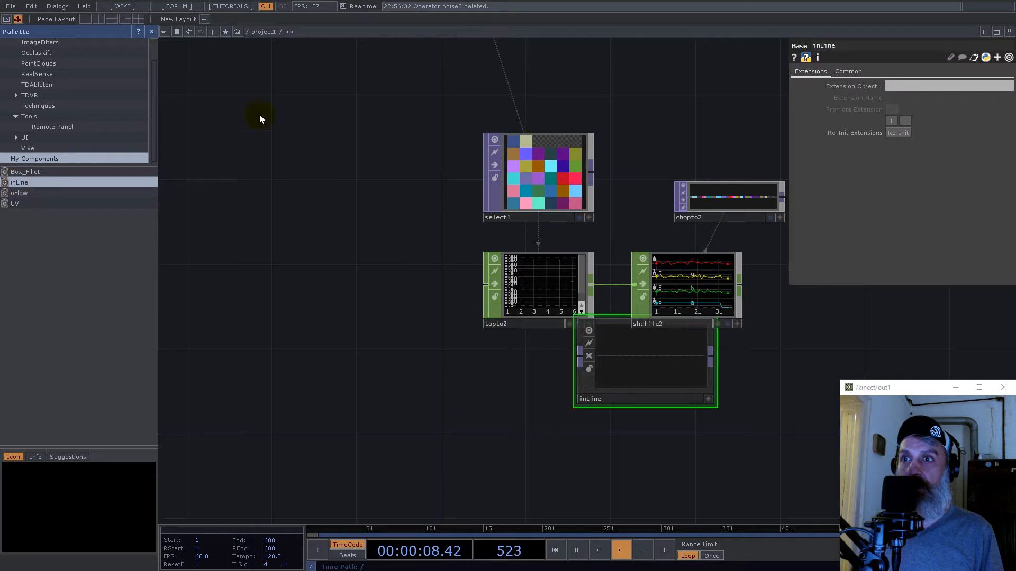
{"action": "left_click", "coordinate": [153, 35]}
{"action": "scroll", "coordinate": [298, 216], "scroll_direction": "down", "scroll_amount": 4}
{"action": "scroll", "coordinate": [371, 280], "scroll_direction": "up", "scroll_amount": 5}
{"action": "left_click_drag", "start_coordinate": [417, 291], "coordinate": [372, 388]}
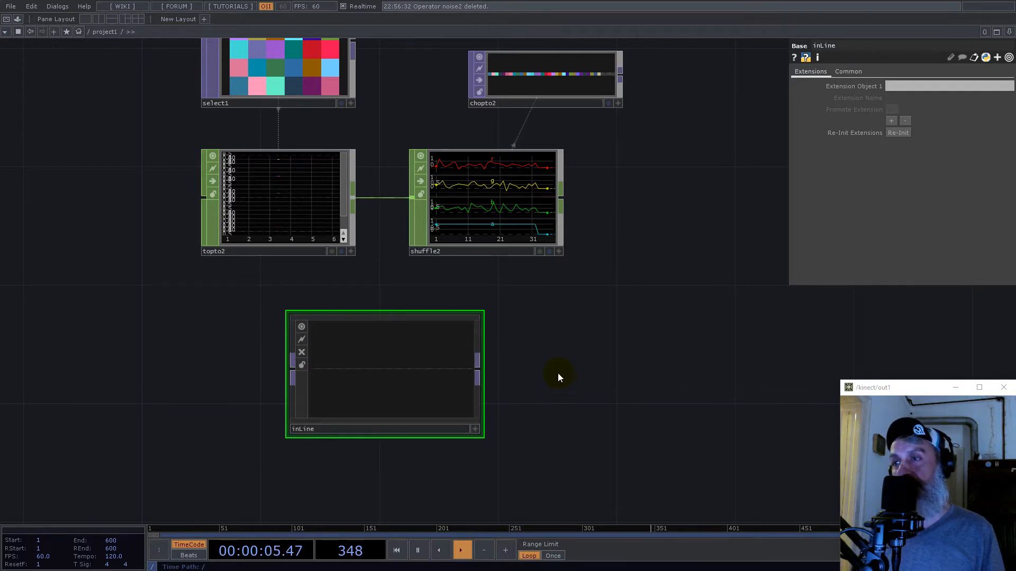
- Wire the Select TOP into the inLine component, placed above the CHOP to TOP, and enter the component's network
{"action": "left_click", "coordinate": [386, 361]}
{"action": "left_click_drag", "start_coordinate": [499, 359], "coordinate": [597, 169]}
{"action": "scroll", "coordinate": [533, 343], "scroll_direction": "down", "scroll_amount": 4}
{"action": "mouse_move", "coordinate": [466, 233]}
{"action": "left_mouse_down"}
{"action": "mouse_move", "coordinate": [562, 175]}
{"action": "mouse_move", "coordinate": [533, 204]}
{"action": "left_mouse_up"}
{"action": "scroll", "coordinate": [545, 196], "scroll_direction": "up", "scroll_amount": 6}
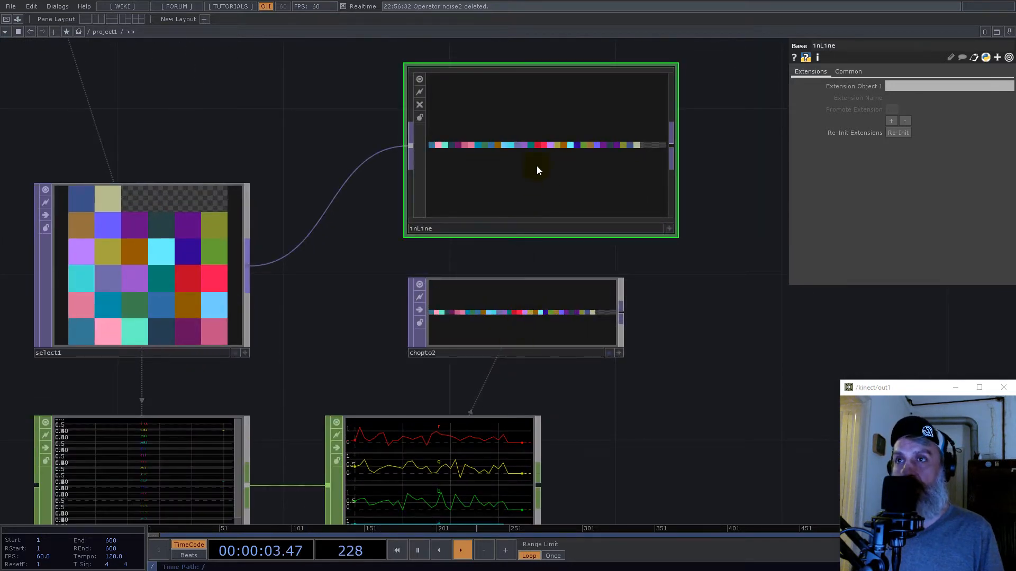
{"action": "scroll", "coordinate": [548, 154], "scroll_direction": "up", "scroll_amount": 3}
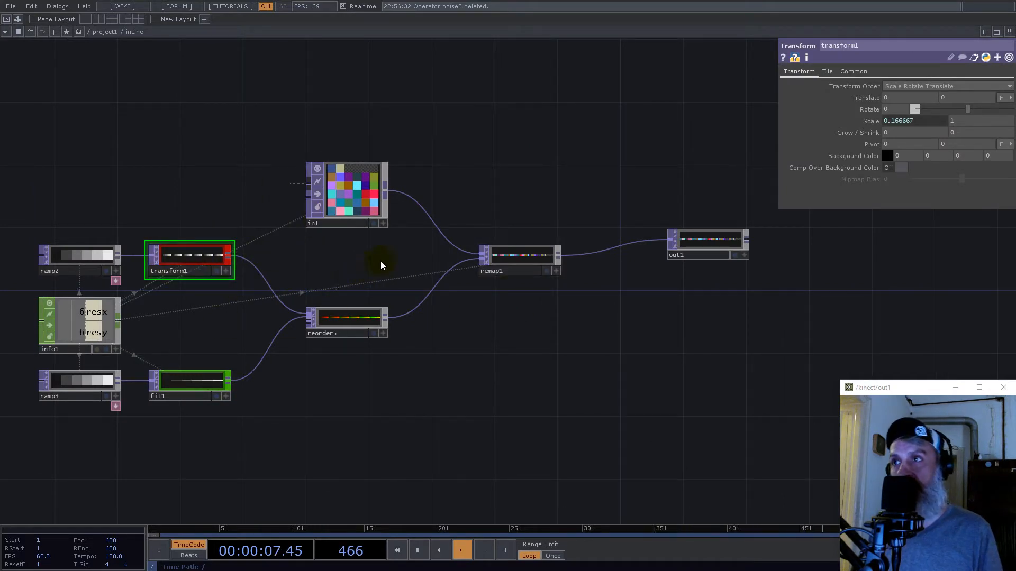
- Leave the inLine network, delete the TOP to CHOP, Shuffle CHOP and CHOP to TOP, and place inLine beside the Select TOP
{"action": "scroll", "coordinate": [387, 262], "scroll_direction": "down", "scroll_amount": 6}
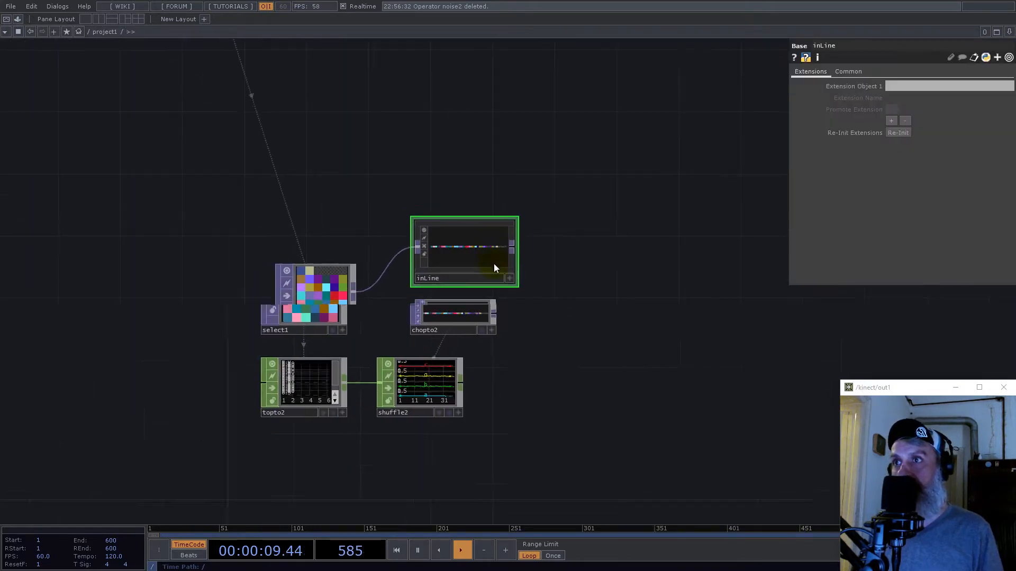
{"action": "left_click_drag", "start_coordinate": [560, 410], "coordinate": [338, 338]}
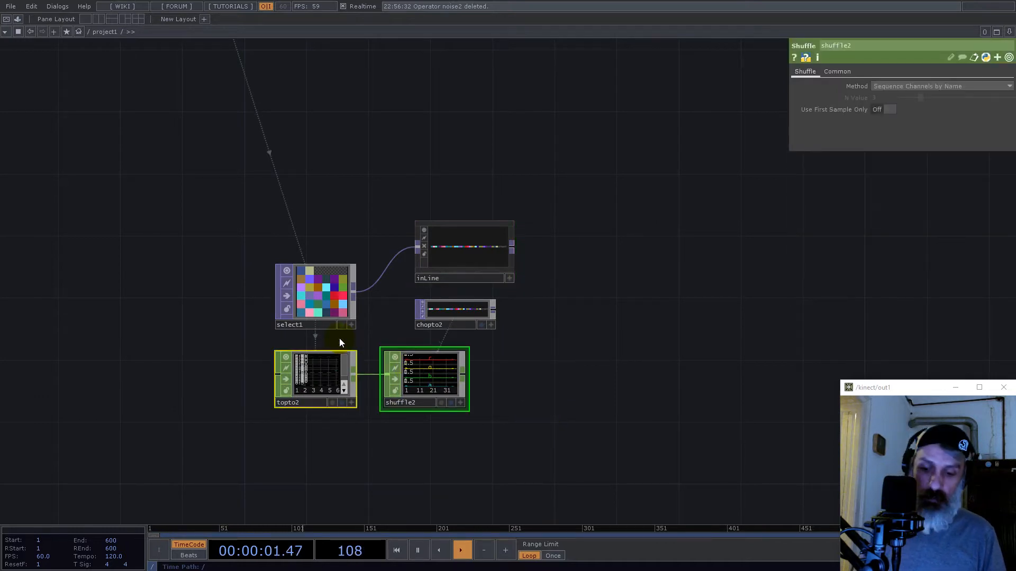
{"action": "key", "text": "Delete"}
{"action": "left_click", "coordinate": [452, 306]}
{"action": "key", "text": "Delete"}
{"action": "left_click_drag", "start_coordinate": [460, 244], "coordinate": [413, 290]}
- Add a Crop TOP after the inLine component
{"action": "right_click", "coordinate": [465, 294]}
{"action": "type", "text": "cr"}
{"action": "left_click", "coordinate": [313, 338]}
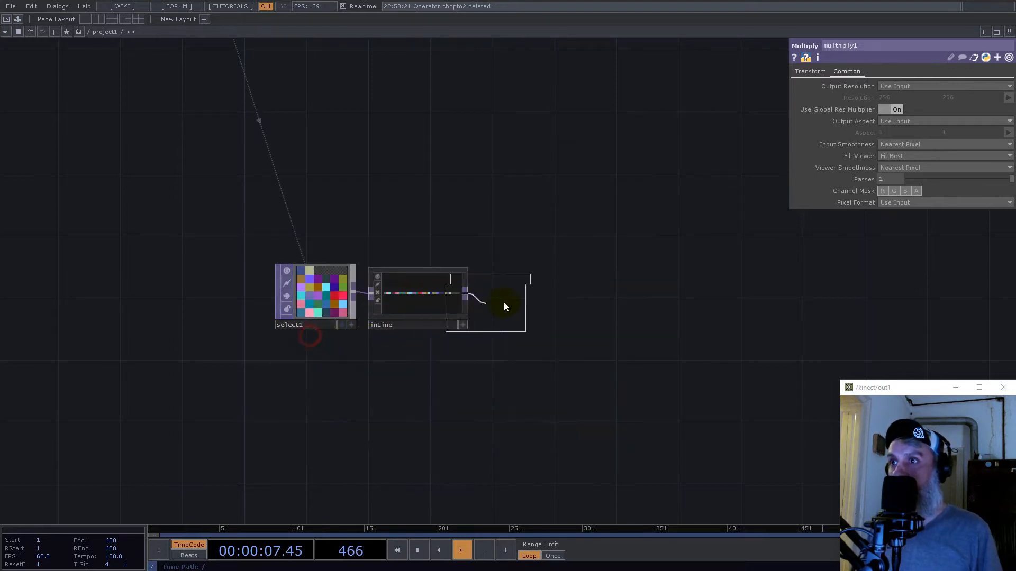
{"action": "left_click", "coordinate": [504, 303]}
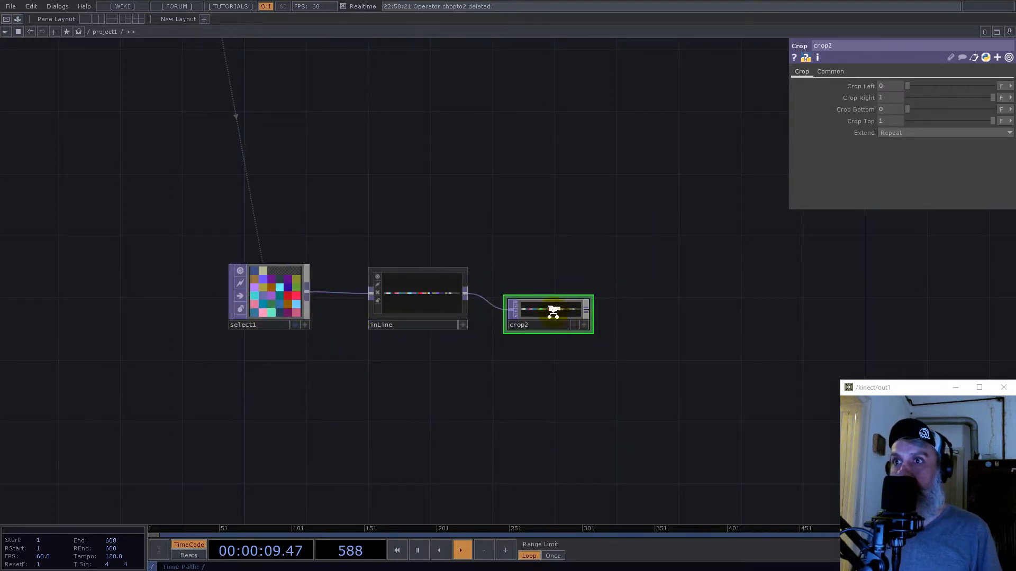
{"action": "scroll", "coordinate": [551, 311], "scroll_direction": "up", "scroll_amount": 4}
{"action": "left_click", "coordinate": [571, 290]}
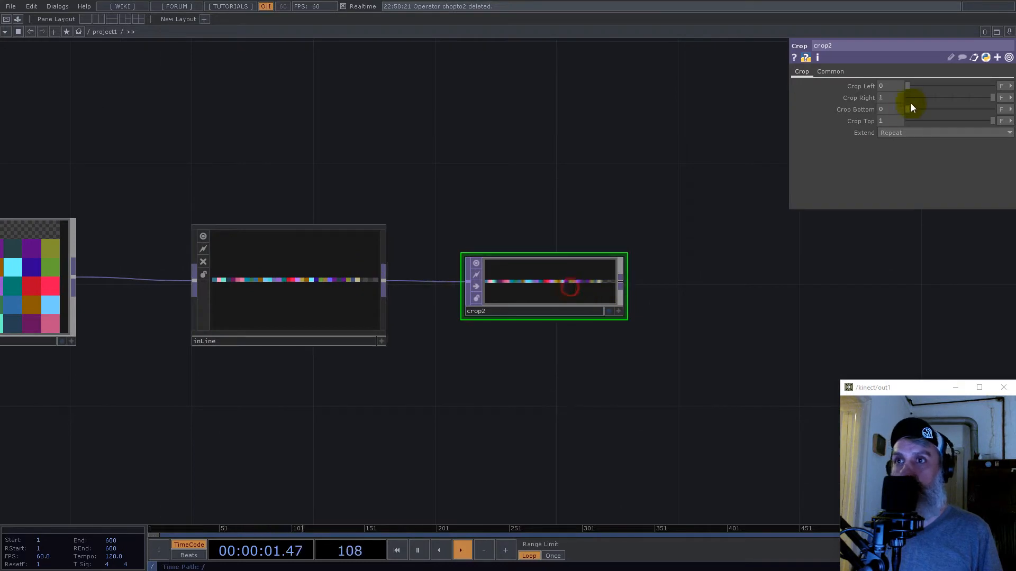
- Switch the Crop TOP's Crop Right to pixel units and link it to the count channel of null1
{"action": "left_click", "coordinate": [1004, 108]}
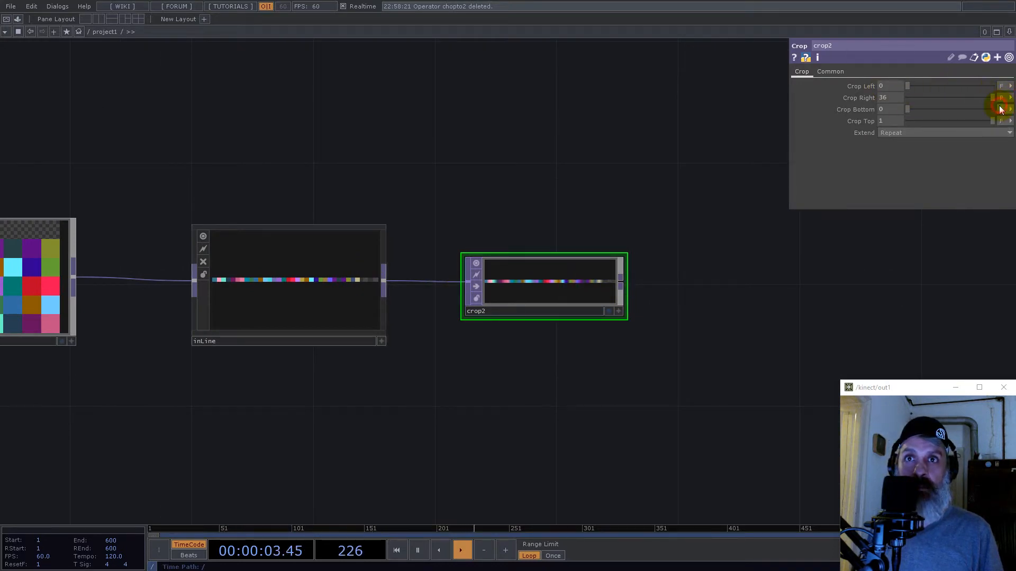
{"action": "scroll", "coordinate": [764, 302], "scroll_direction": "down", "scroll_amount": 6}
{"action": "scroll", "coordinate": [335, 102], "scroll_direction": "up", "scroll_amount": 8}
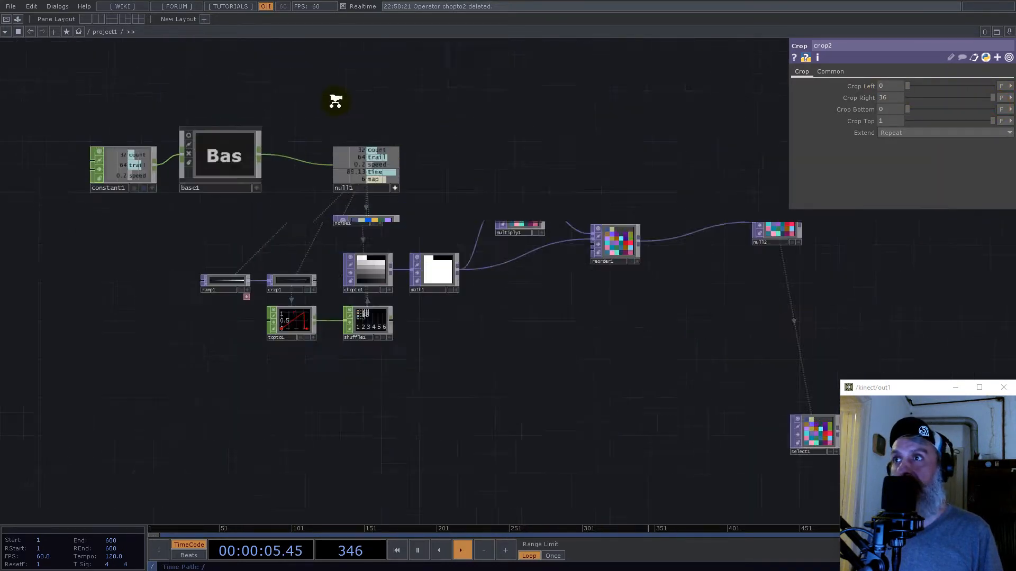
{"action": "left_click_drag", "start_coordinate": [394, 185], "coordinate": [885, 99]}
{"action": "left_click", "coordinate": [891, 104]}
- Set the Crop TOP's input smoothness and viewer smoothness to Nearest Pixel
{"action": "scroll", "coordinate": [424, 189], "scroll_direction": "down", "scroll_amount": 8}
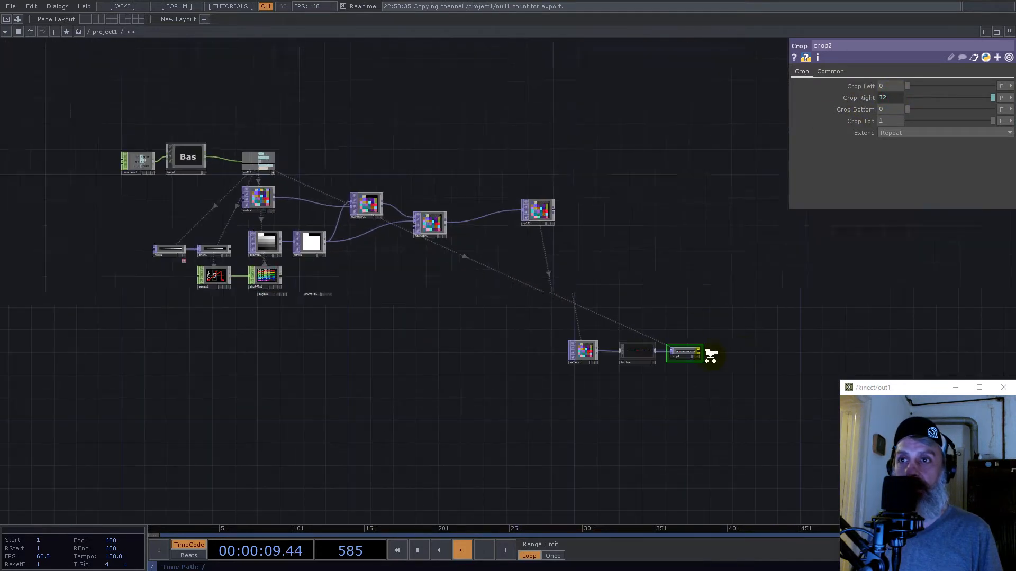
{"action": "scroll", "coordinate": [716, 356], "scroll_direction": "up", "scroll_amount": 6}
{"action": "left_click", "coordinate": [842, 71]}
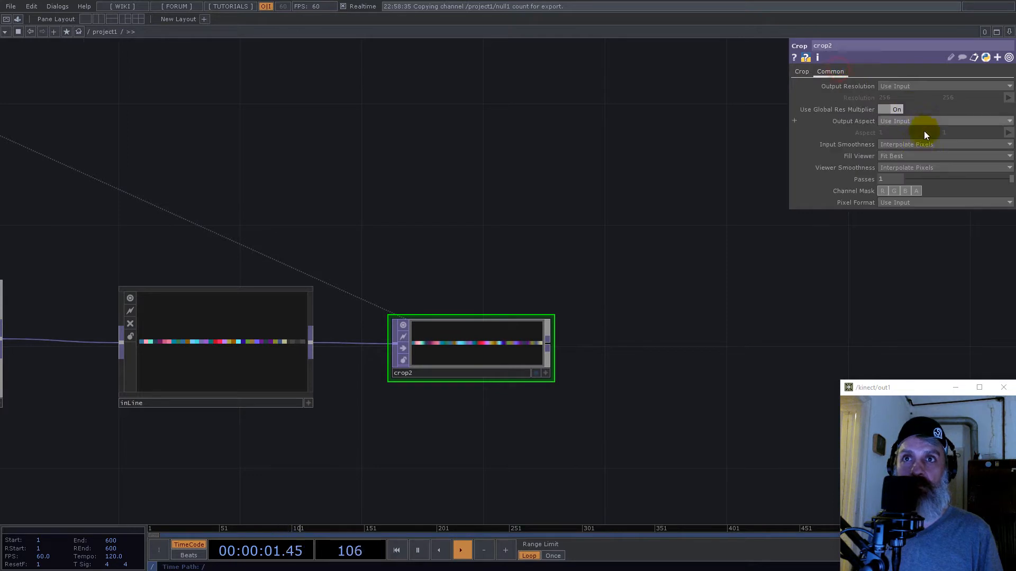
{"action": "left_click", "coordinate": [916, 167]}
{"action": "left_click", "coordinate": [916, 176]}
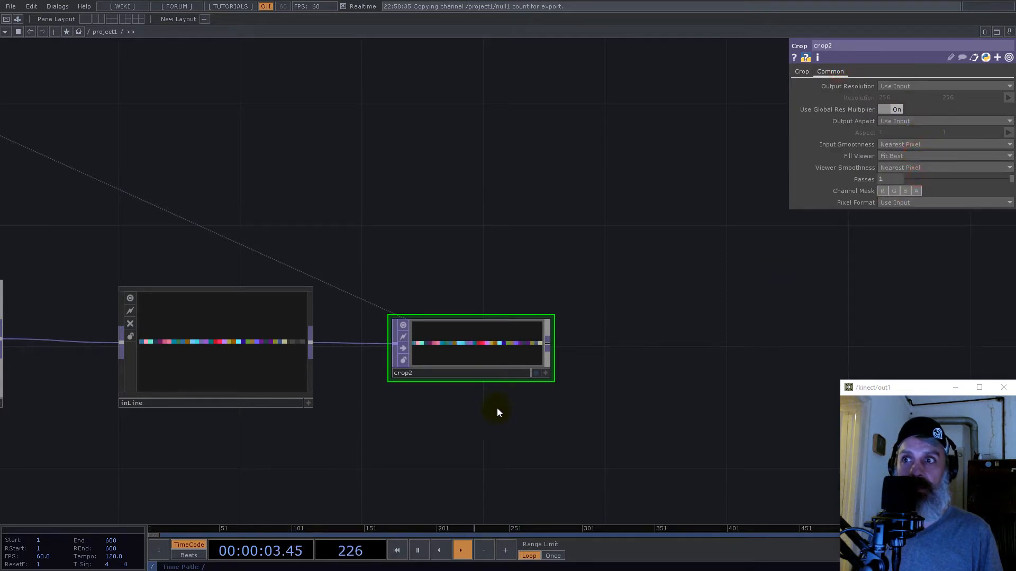
- Add a Flip TOP after the Crop TOP and line it up with the chain
{"action": "right_click", "coordinate": [551, 347]}
{"action": "type", "text": "flip"}
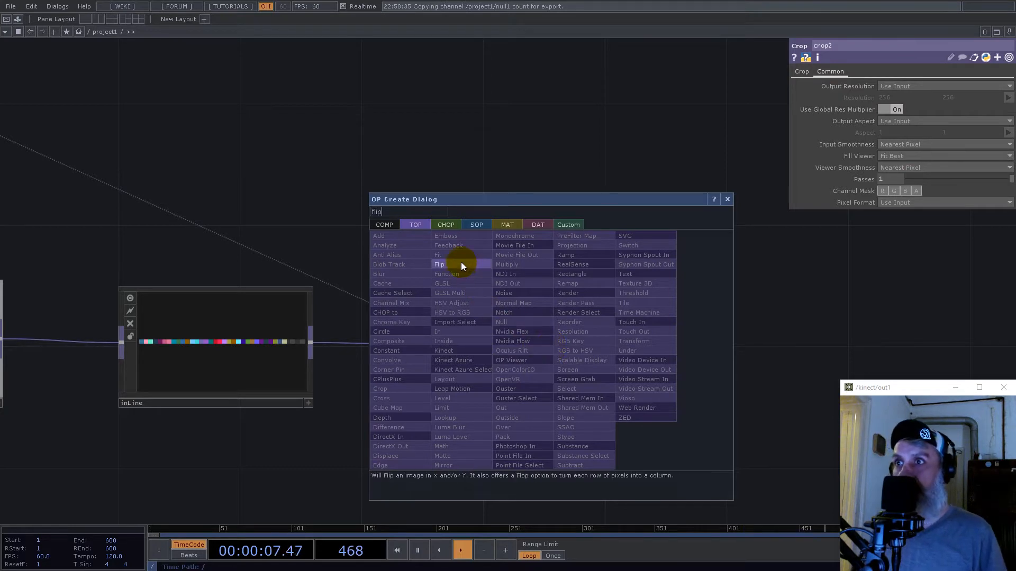
{"action": "left_click", "coordinate": [462, 264]}
{"action": "left_click", "coordinate": [685, 374]}
{"action": "left_click_drag", "start_coordinate": [710, 384], "coordinate": [677, 354]}
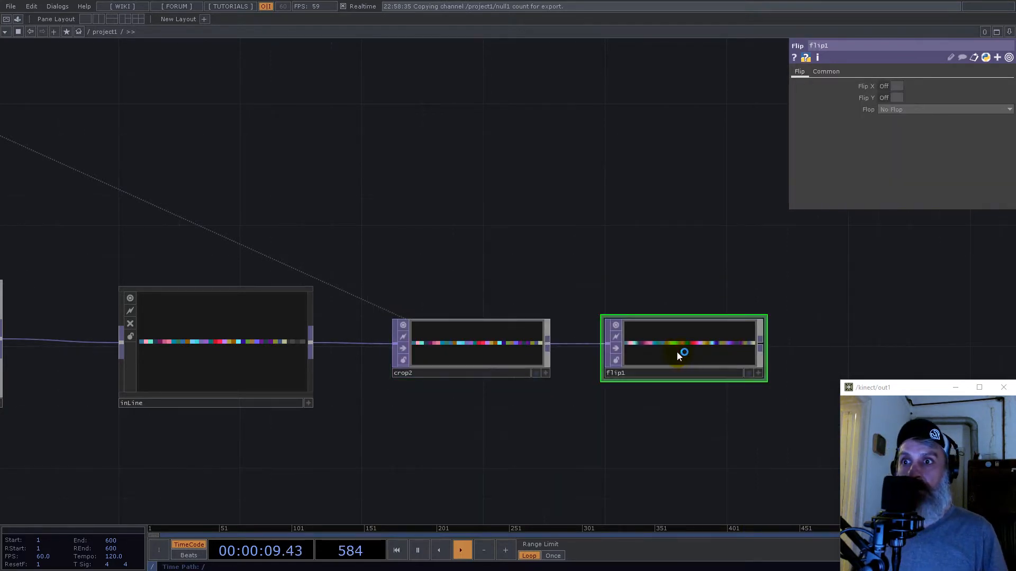
- Set the Flip TOP's viewer smoothness and input smoothness to Nearest Pixel
{"action": "left_click", "coordinate": [828, 72]}
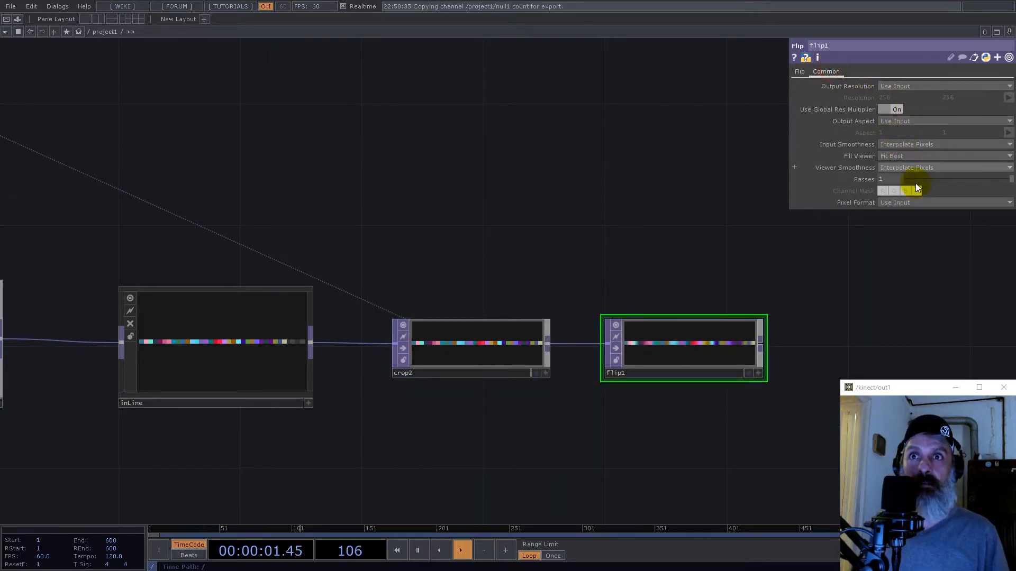
{"action": "left_click", "coordinate": [909, 169]}
{"action": "left_click", "coordinate": [908, 178]}
{"action": "left_click", "coordinate": [910, 144]}
{"action": "left_click", "coordinate": [910, 154]}
- Set the Flip TOP's Flop to Bottom Left and align the node with the Crop TOP
{"action": "left_click", "coordinate": [802, 72]}
{"action": "left_click", "coordinate": [900, 109]}
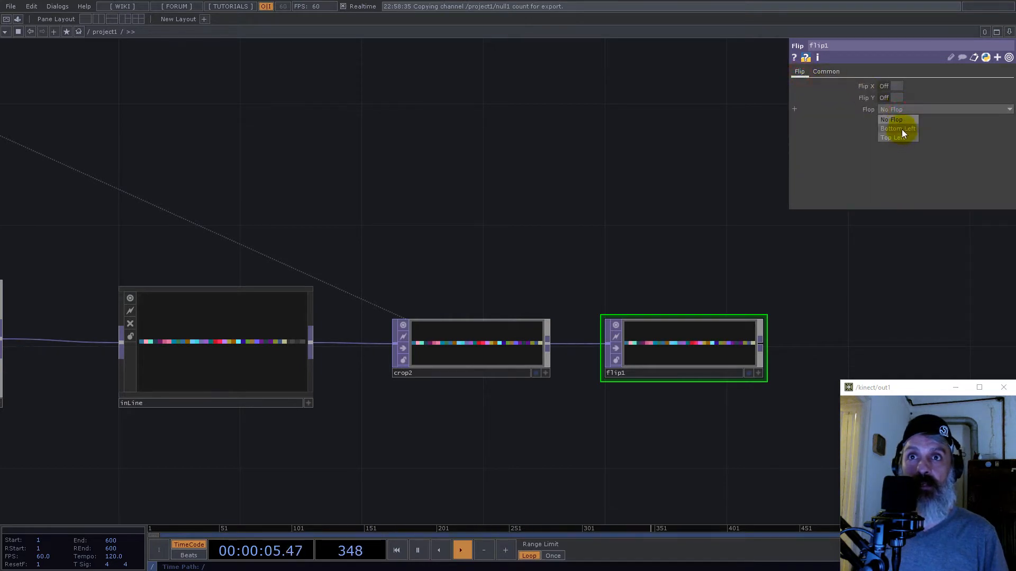
{"action": "left_click", "coordinate": [760, 316]}
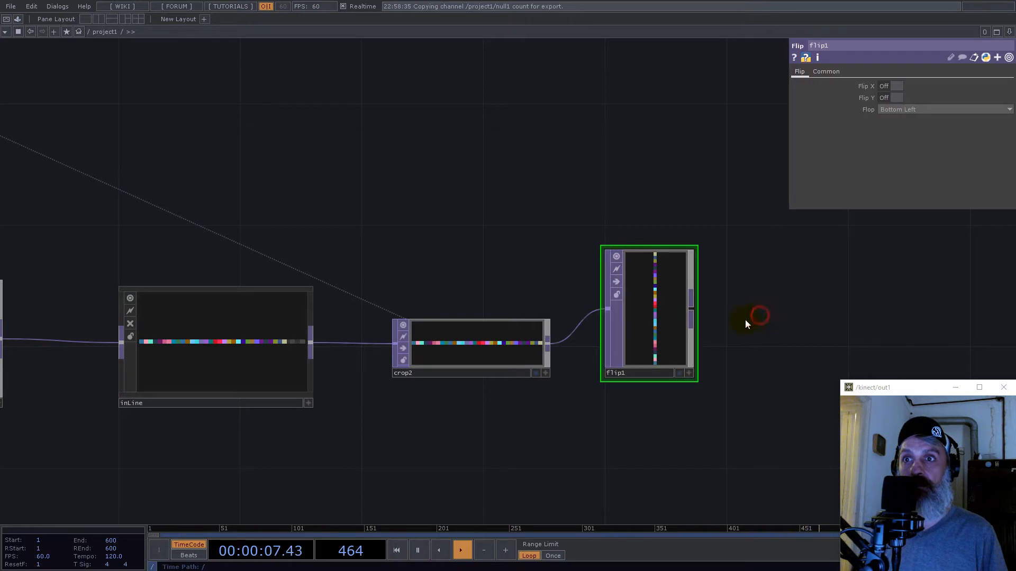
{"action": "scroll", "coordinate": [676, 355], "scroll_direction": "down", "scroll_amount": 5}
{"action": "left_click_drag", "start_coordinate": [674, 342], "coordinate": [674, 352]}
{"action": "scroll", "coordinate": [681, 352], "scroll_direction": "up", "scroll_amount": 5}
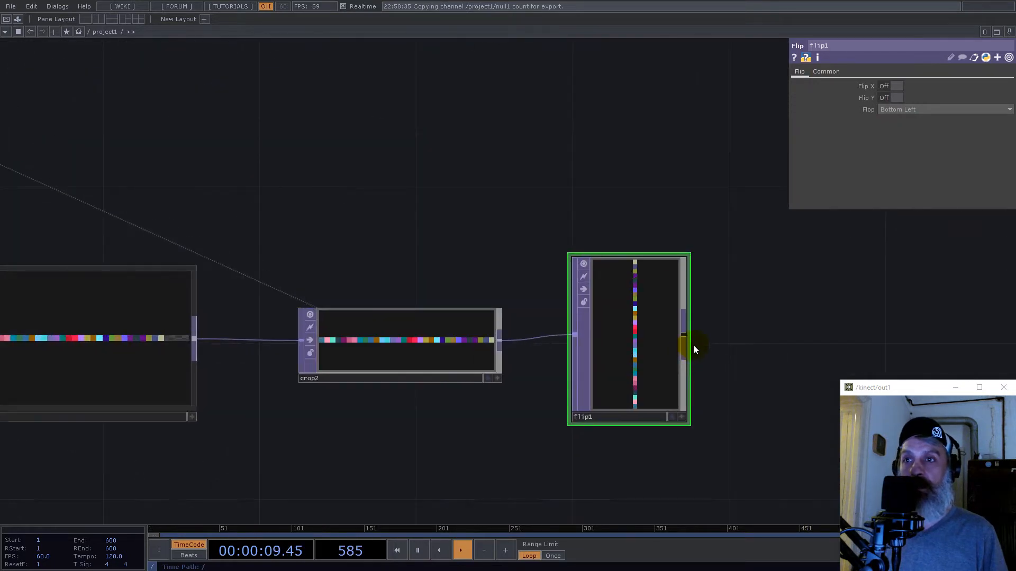
- Add a Constant TOP below the inLine component
{"action": "scroll", "coordinate": [693, 345], "scroll_direction": "down", "scroll_amount": 6}
{"action": "left_click_drag", "start_coordinate": [556, 387], "coordinate": [584, 391]}
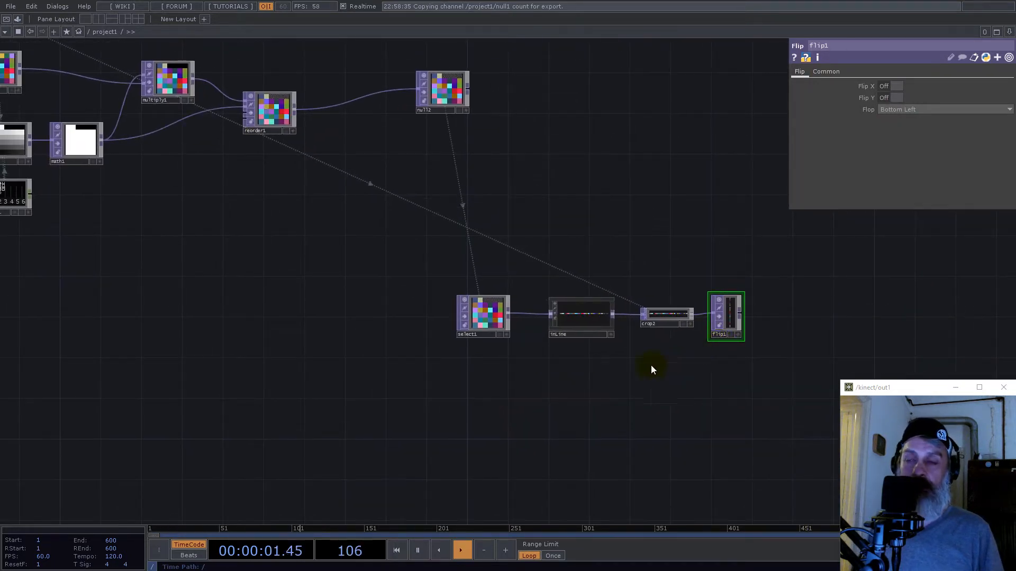
{"action": "double_click", "coordinate": [533, 406]}
{"action": "type", "text": "con"}
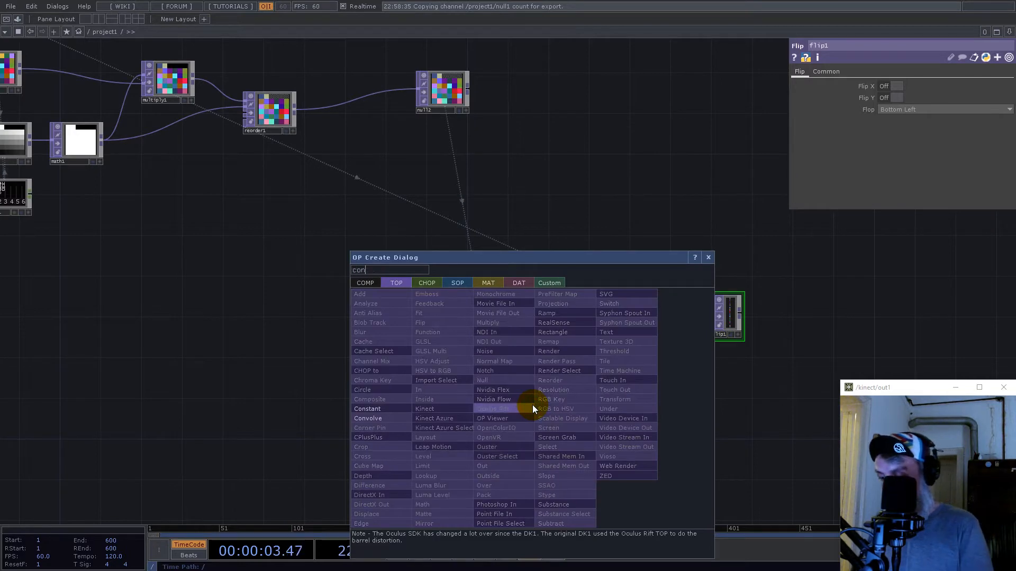
{"action": "left_click", "coordinate": [391, 413]}
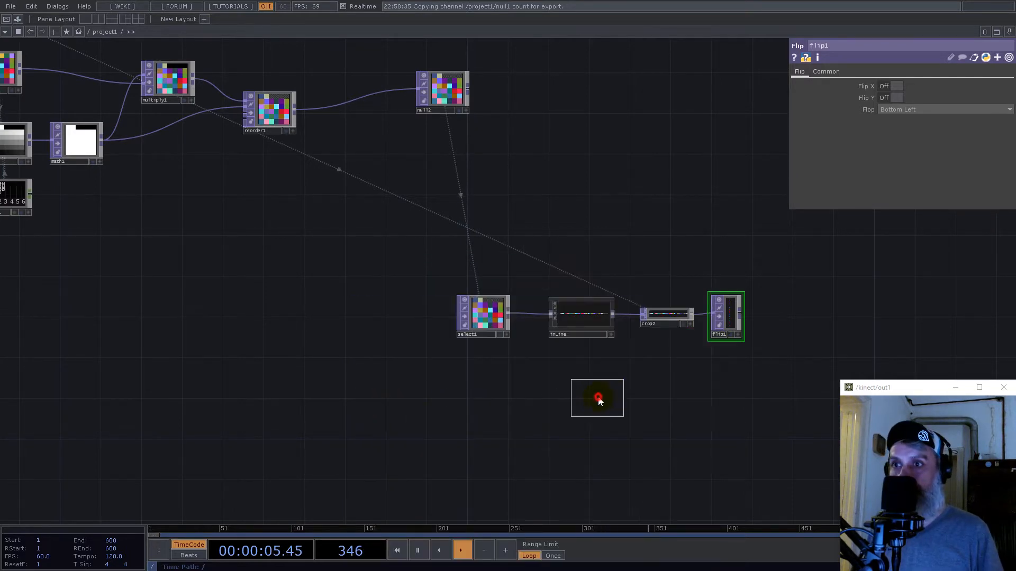
{"action": "left_click", "coordinate": [597, 398]}
- Link the Constant TOP's resolution width to null1's trail channel and its height to the count channel
{"action": "scroll", "coordinate": [643, 290], "scroll_direction": "down", "scroll_amount": 5}
{"action": "scroll", "coordinate": [465, 264], "scroll_direction": "up", "scroll_amount": 8}
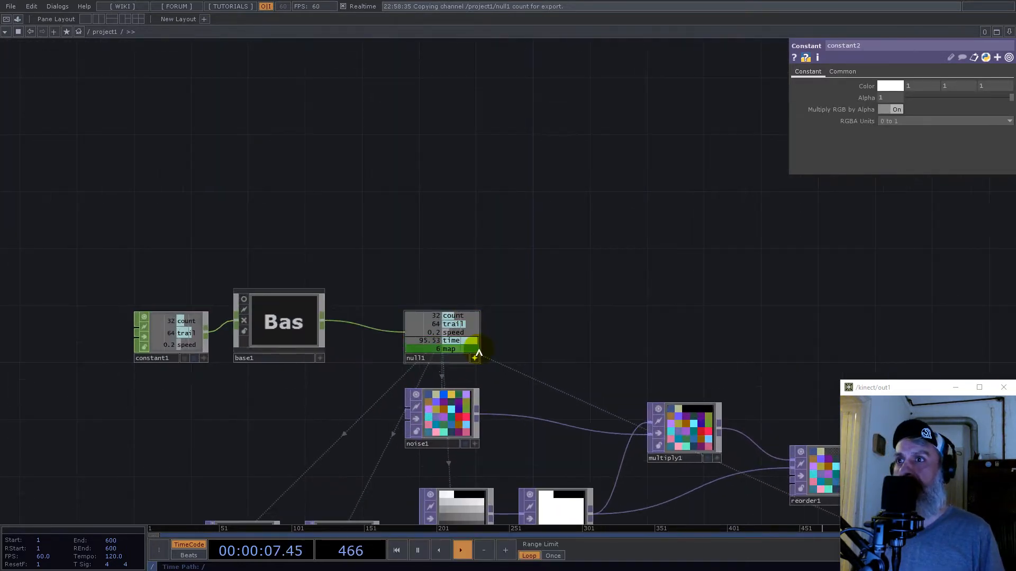
{"action": "scroll", "coordinate": [522, 338], "scroll_direction": "up", "scroll_amount": 3}
{"action": "left_click_drag", "start_coordinate": [422, 322], "coordinate": [897, 97]}
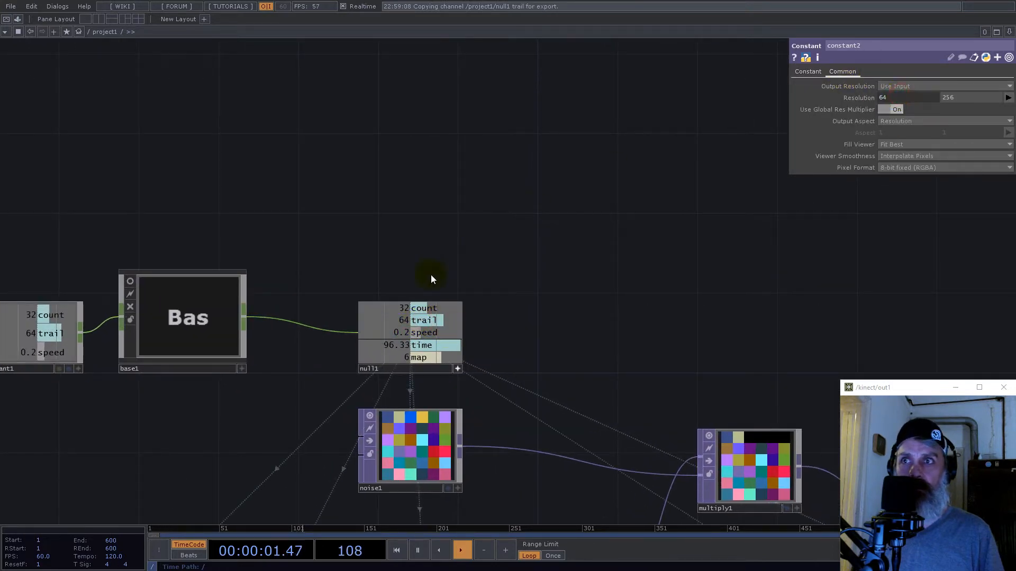
{"action": "left_click_drag", "start_coordinate": [422, 312], "coordinate": [957, 99]}
{"action": "left_click", "coordinate": [968, 100]}
- Set the Constant TOP's viewer smoothness to Nearest Pixel and its pixel format to 32-bit float (RGBA)
{"action": "left_click", "coordinate": [909, 155]}
{"action": "left_click", "coordinate": [906, 161]}
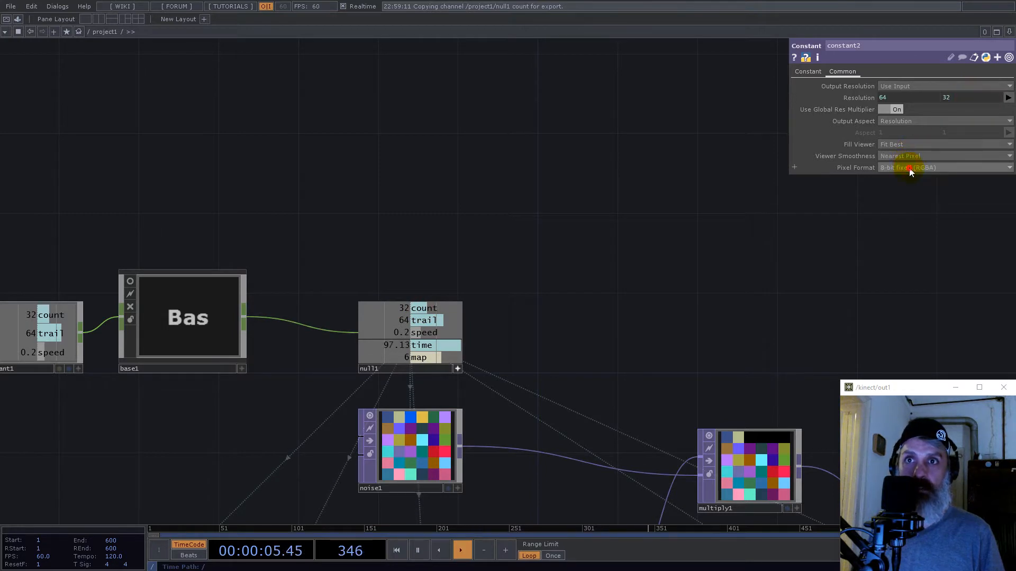
{"action": "left_click", "coordinate": [908, 168]}
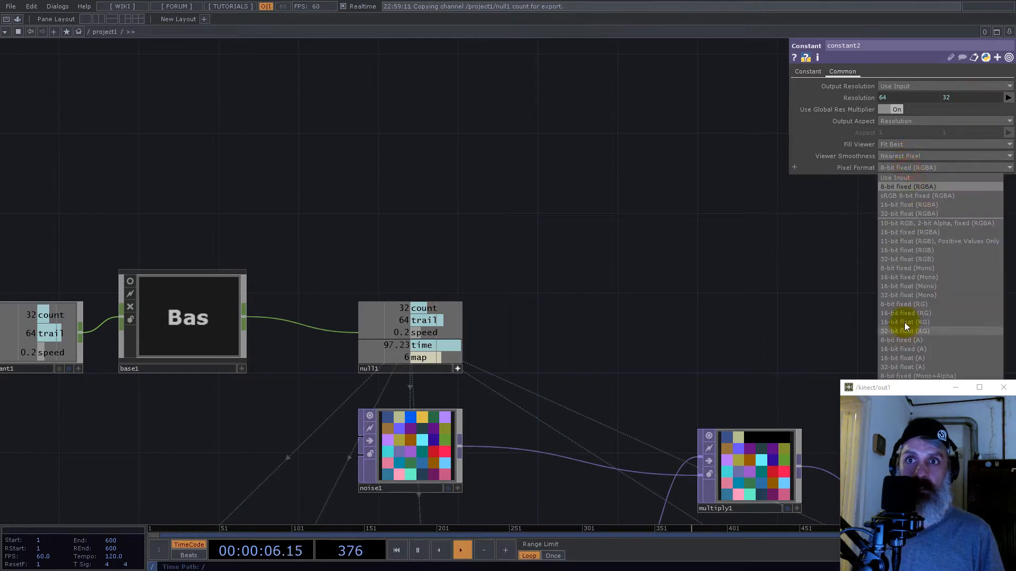
{"action": "left_click", "coordinate": [906, 260]}
{"action": "left_click", "coordinate": [910, 175]}
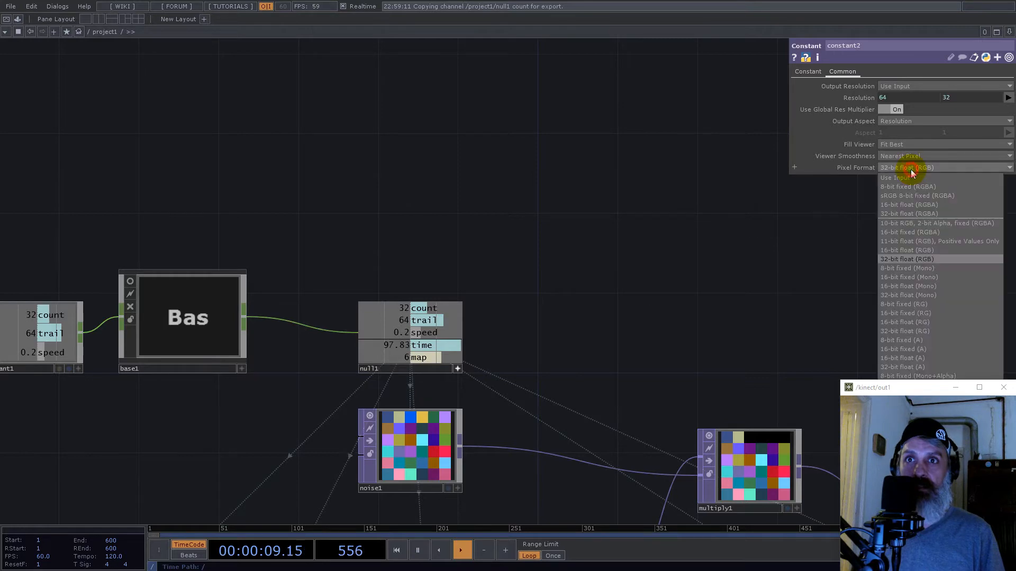
{"action": "left_click", "coordinate": [918, 211]}
- Set the Constant TOP's color to black (0, 0, 0) with an alpha of 0
{"action": "scroll", "coordinate": [580, 320], "scroll_direction": "down", "scroll_amount": 10}
{"action": "left_click_drag", "start_coordinate": [719, 299], "coordinate": [518, 211]}
{"action": "scroll", "coordinate": [490, 308], "scroll_direction": "up", "scroll_amount": 8}
{"action": "left_click", "coordinate": [809, 72]}
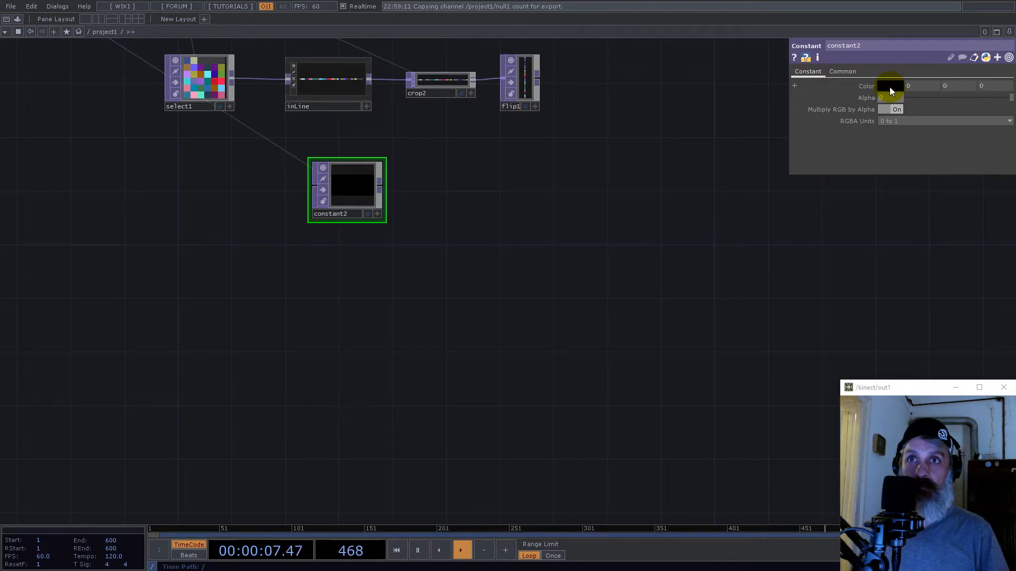
{"action": "left_click_drag", "start_coordinate": [375, 158], "coordinate": [389, 182]}
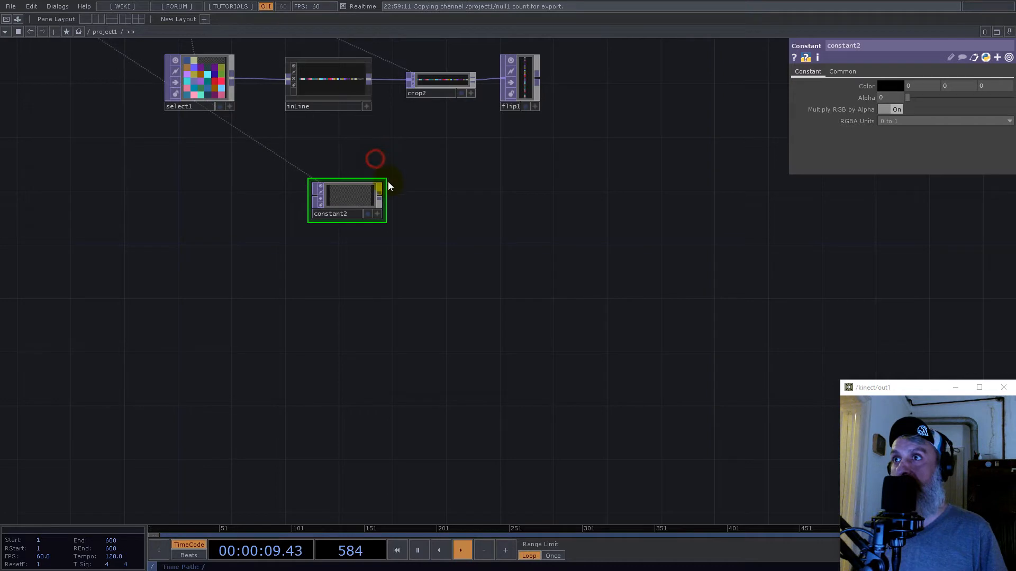
- Add a Feedback TOP after the Constant TOP
{"action": "right_click", "coordinate": [382, 196]}
{"action": "type", "text": "fed"}
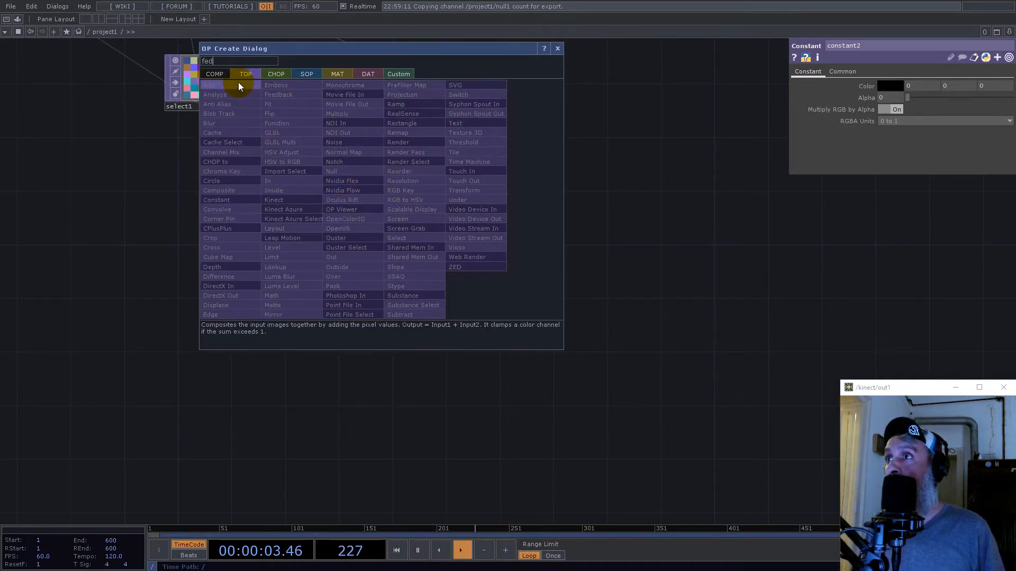
{"action": "key", "text": "BackSpace"}
{"action": "left_click", "coordinate": [281, 95]}
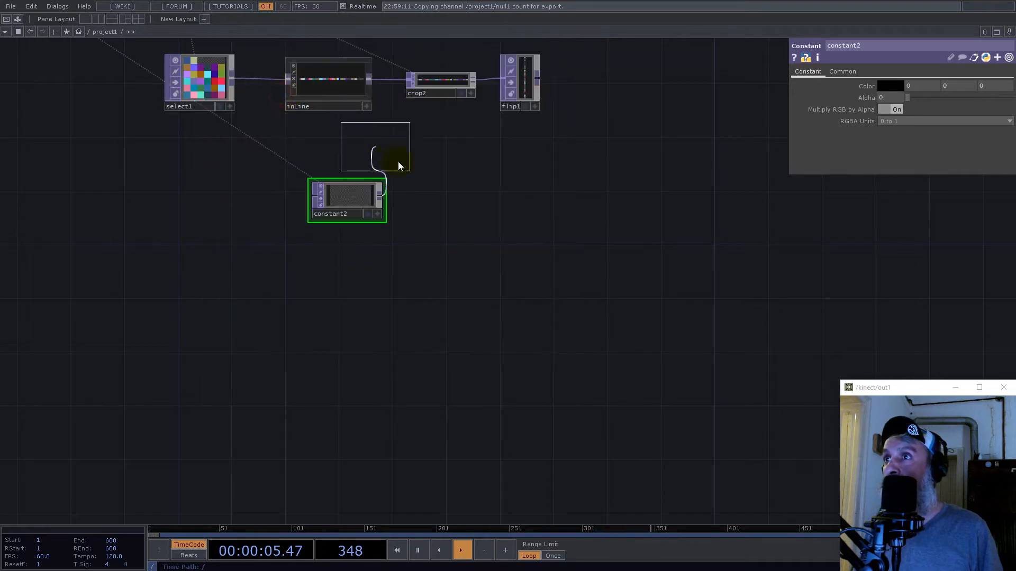
{"action": "left_click", "coordinate": [446, 199]}
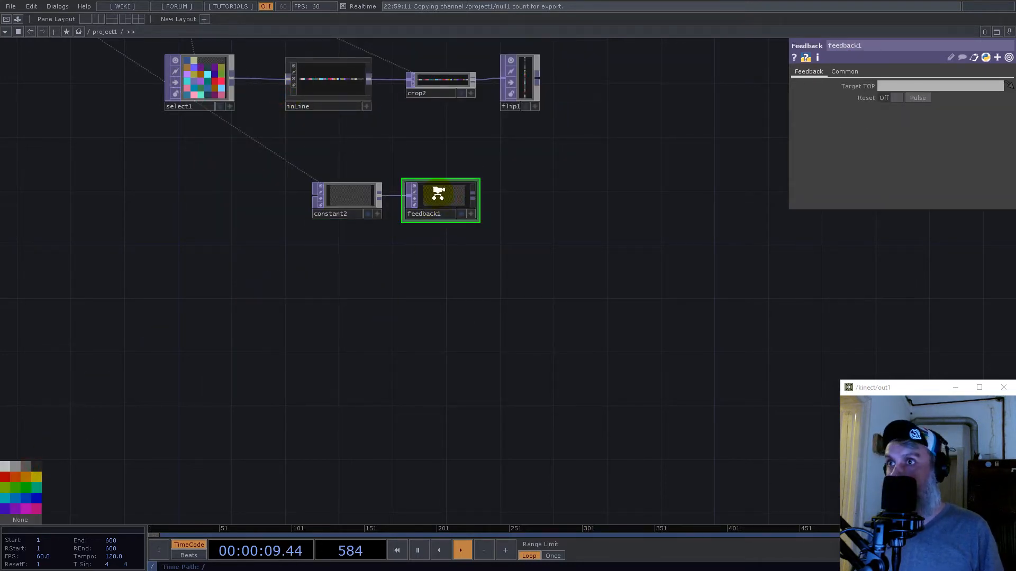
{"action": "scroll", "coordinate": [437, 192], "scroll_direction": "up", "scroll_amount": 5}
{"action": "key", "text": "Tab"}
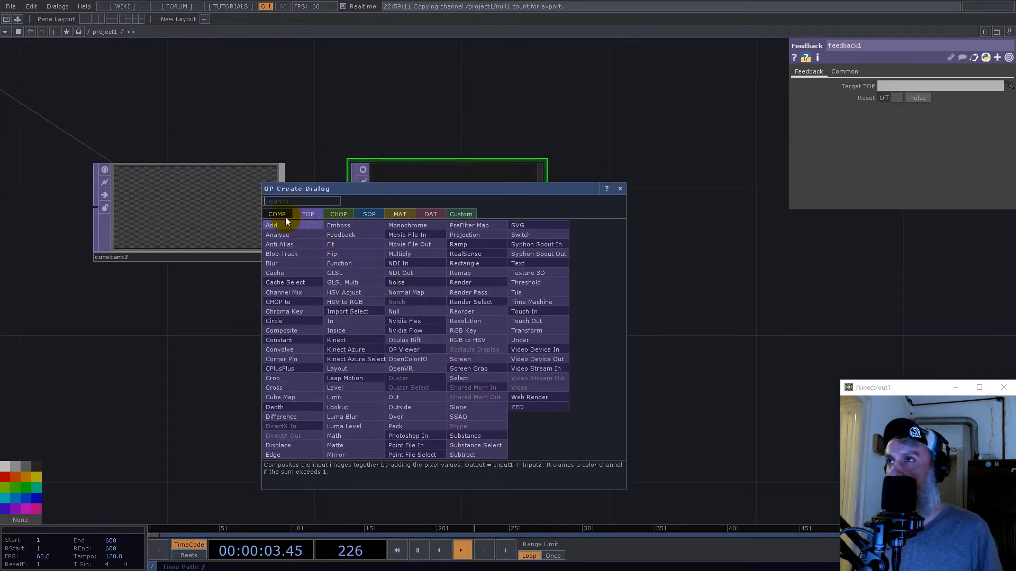
{"action": "left_click", "coordinate": [347, 213]}
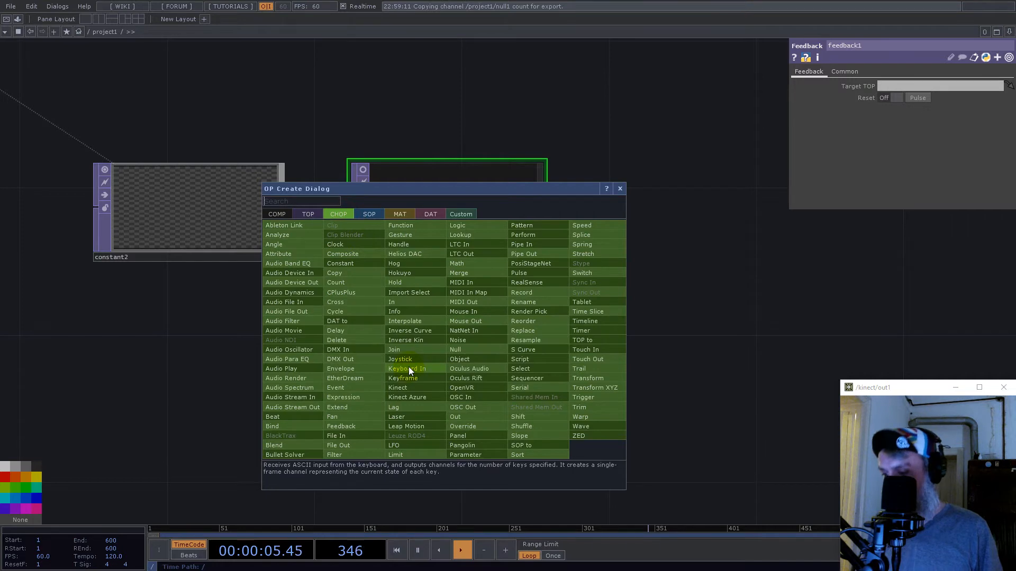
{"action": "left_click", "coordinate": [418, 337]}
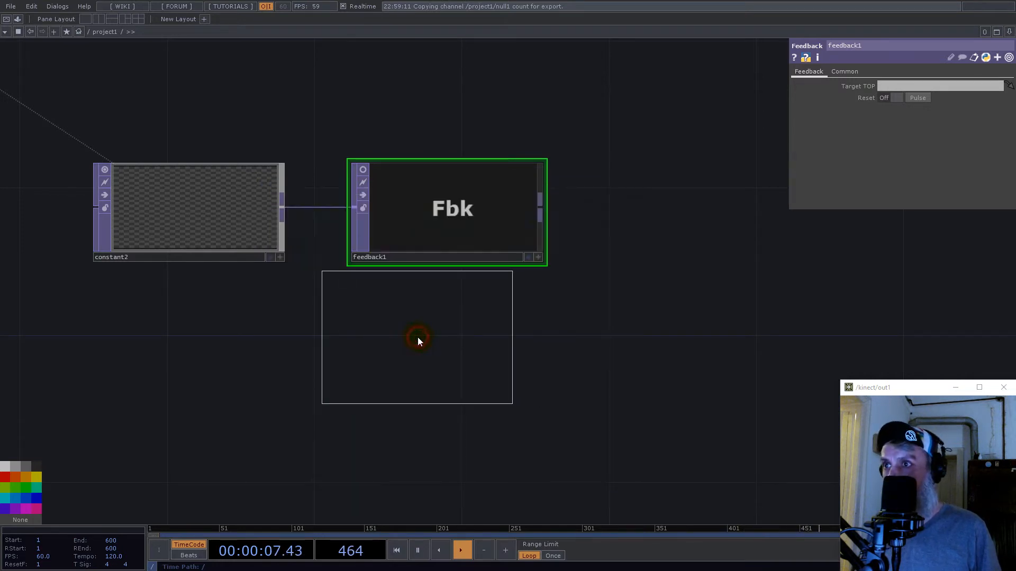
{"action": "left_click", "coordinate": [421, 366]}
{"action": "key", "text": "Delete"}
- Add a Keyboard In CHOP below the Feedback TOP and link its k1 channel to the Feedback TOP's reset pulse
{"action": "key", "text": "Tab"}
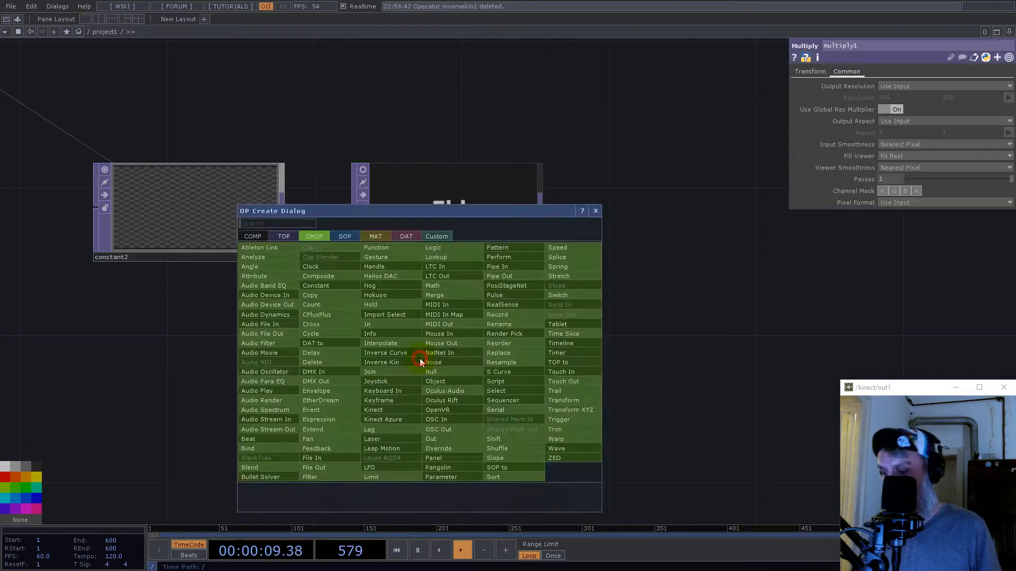
{"action": "left_click", "coordinate": [392, 391]}
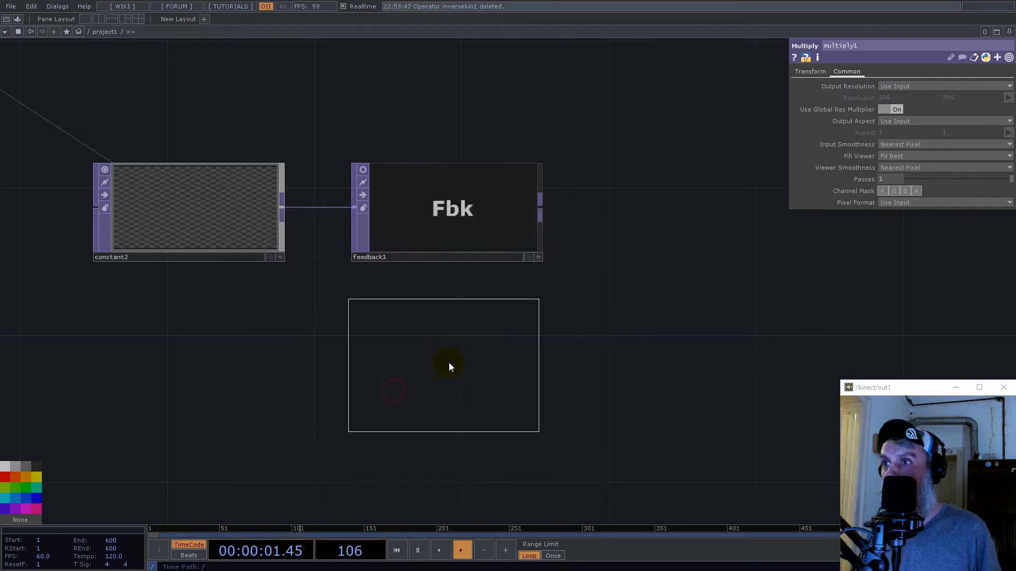
{"action": "left_click", "coordinate": [450, 373]}
{"action": "left_click", "coordinate": [543, 444]}
{"action": "left_click_drag", "start_coordinate": [455, 393], "coordinate": [918, 97]}
{"action": "left_click", "coordinate": [919, 94]}
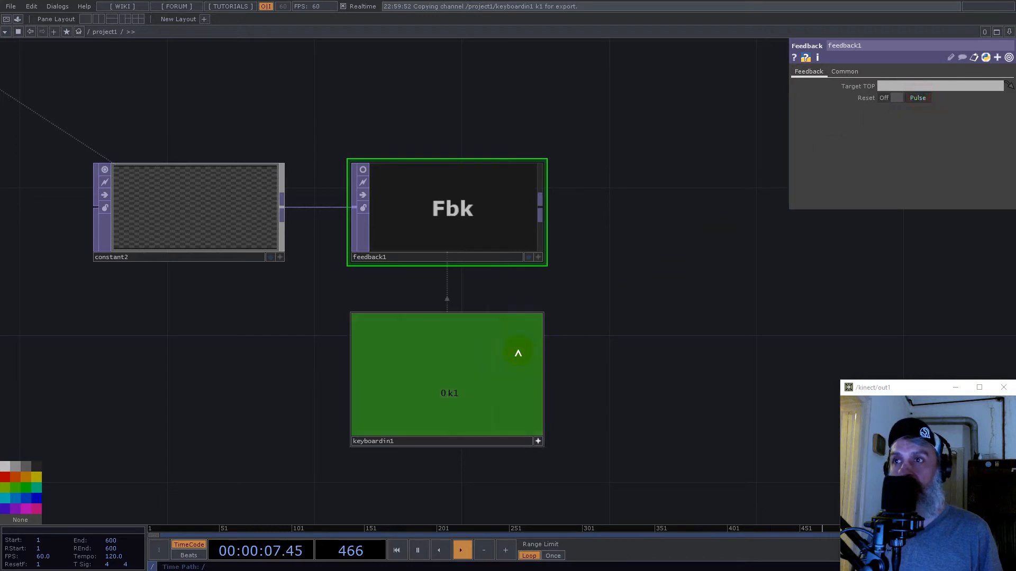
- Create an Add TOP from the Flip TOP's output, connect the Feedback TOP as its second input, and arrange the nodes
{"action": "scroll", "coordinate": [545, 391], "scroll_direction": "down", "scroll_amount": 5}
{"action": "left_click", "coordinate": [545, 397]}
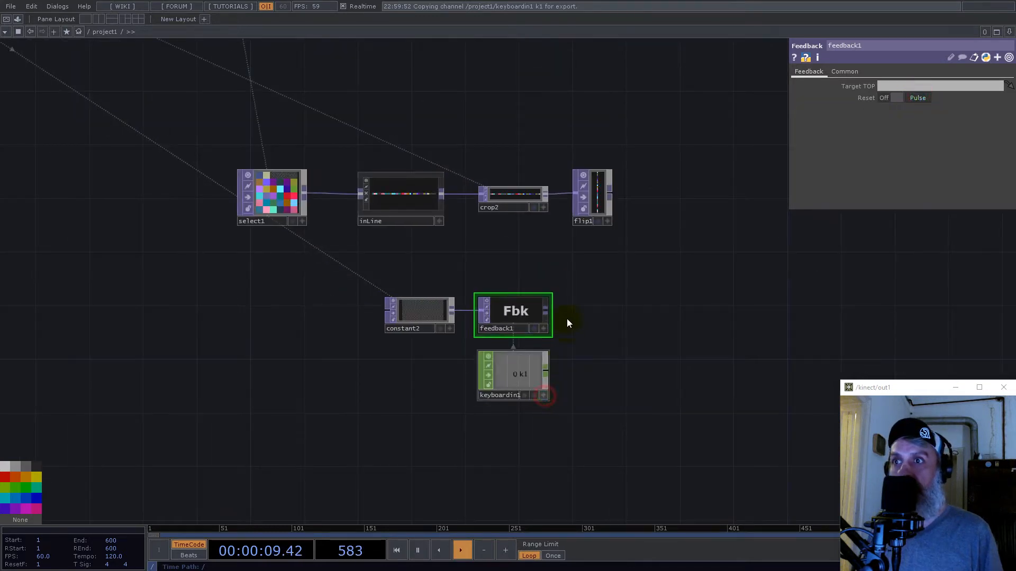
{"action": "left_click", "coordinate": [611, 195]}
{"action": "type", "text": "ad"}
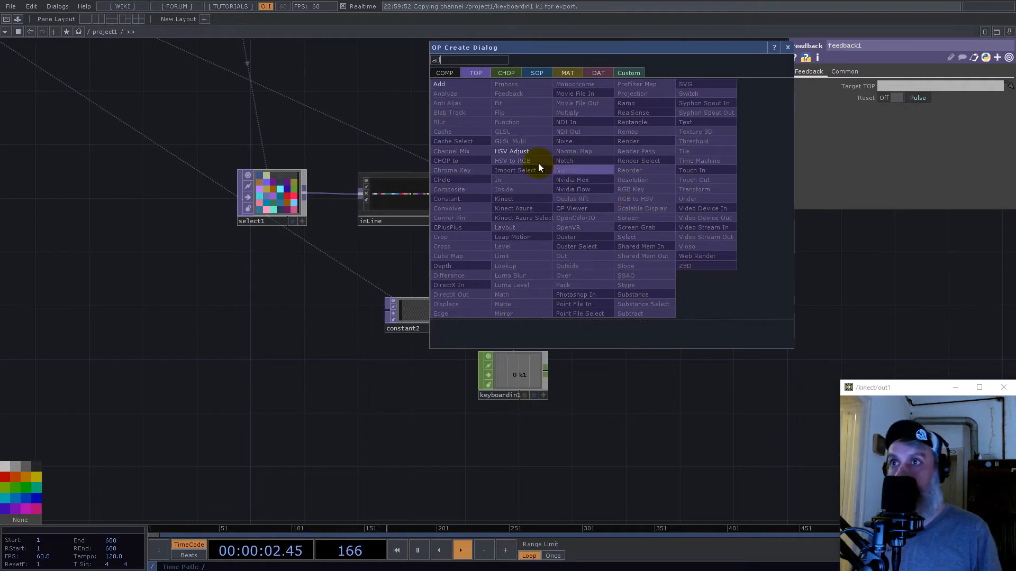
{"action": "left_click", "coordinate": [458, 84]}
{"action": "left_click", "coordinate": [700, 223]}
{"action": "left_click_drag", "start_coordinate": [666, 236], "coordinate": [707, 256]}
{"action": "right_click_drag", "start_coordinate": [414, 294], "coordinate": [412, 291]}
{"action": "left_click_drag", "start_coordinate": [508, 313], "coordinate": [598, 300]}
{"action": "left_click_drag", "start_coordinate": [721, 354], "coordinate": [550, 399]}
{"action": "scroll", "coordinate": [563, 268], "scroll_direction": "up", "scroll_amount": 5}
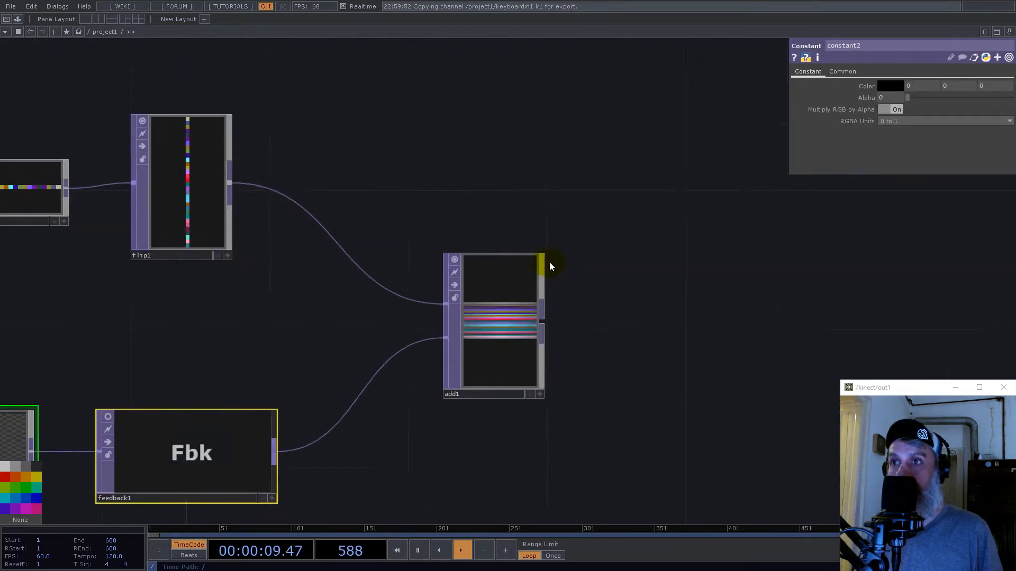
{"action": "left_click_drag", "start_coordinate": [540, 252], "coordinate": [517, 336]}
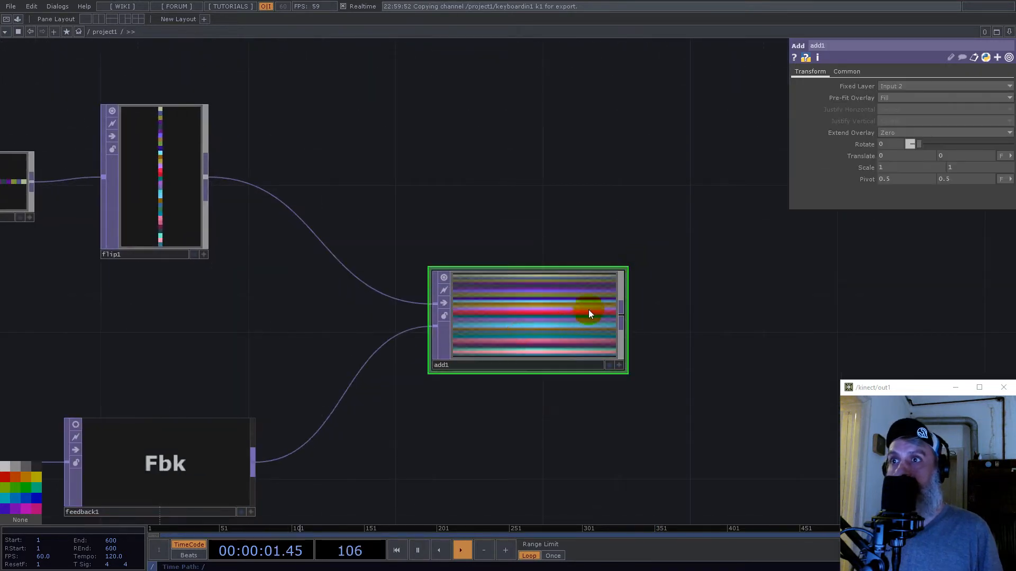
- Check the info of the Flip and Feedback TOPs and try excluding alpha from the Add TOP's channel mask
{"action": "left_click", "coordinate": [847, 71]}
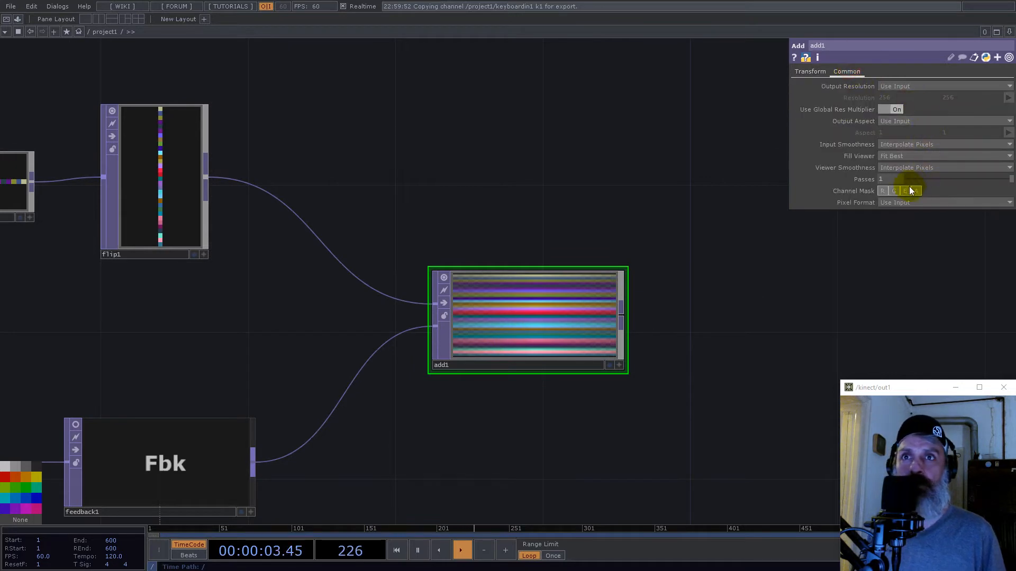
{"action": "middle_click", "coordinate": [178, 207]}
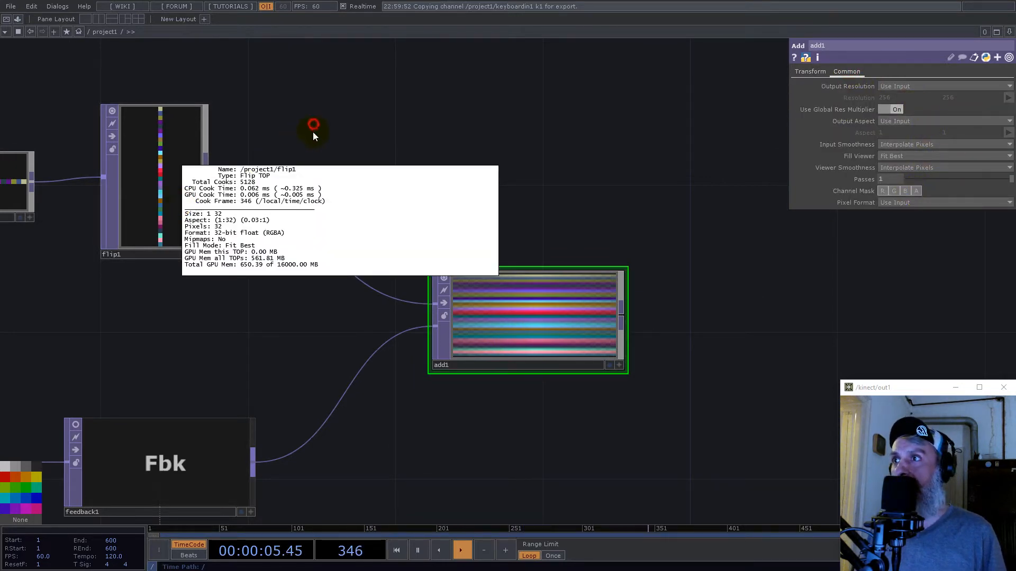
{"action": "middle_click", "coordinate": [185, 460]}
{"action": "left_click", "coordinate": [424, 202]}
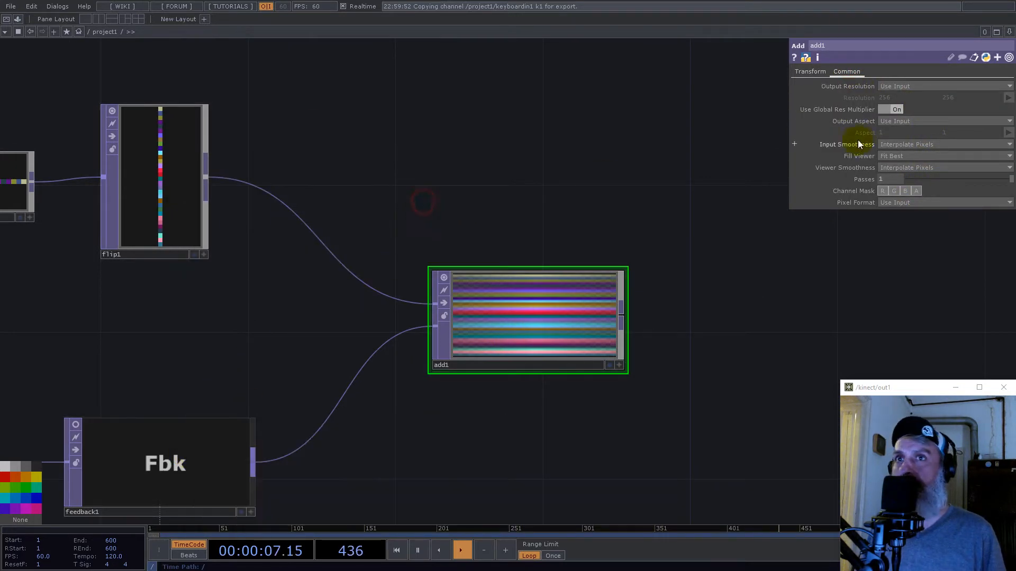
{"action": "left_click", "coordinate": [916, 191]}
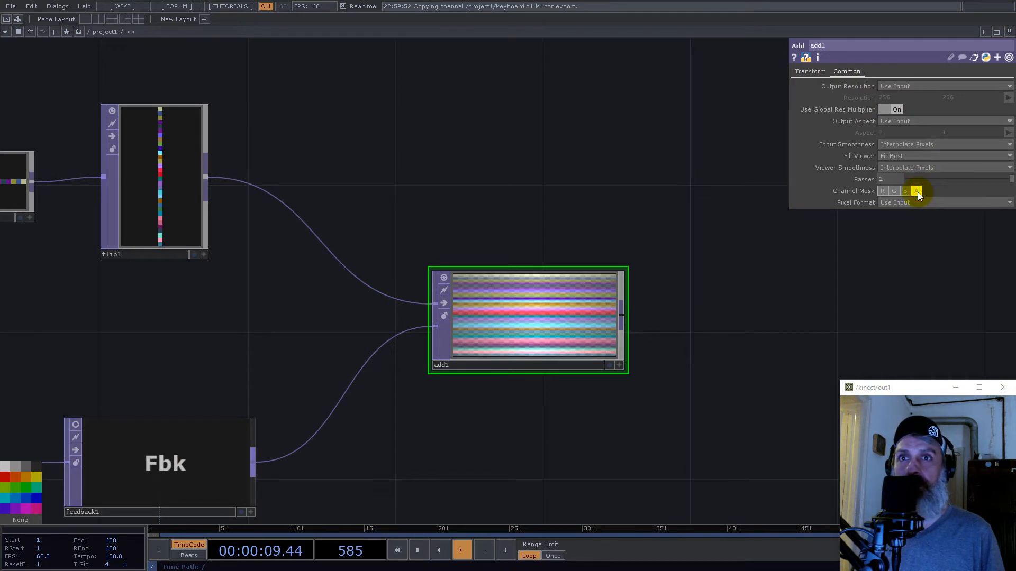
- Set the Add TOP's Pre-Fit Overlay to Native Resolution
{"action": "left_click", "coordinate": [806, 74]}
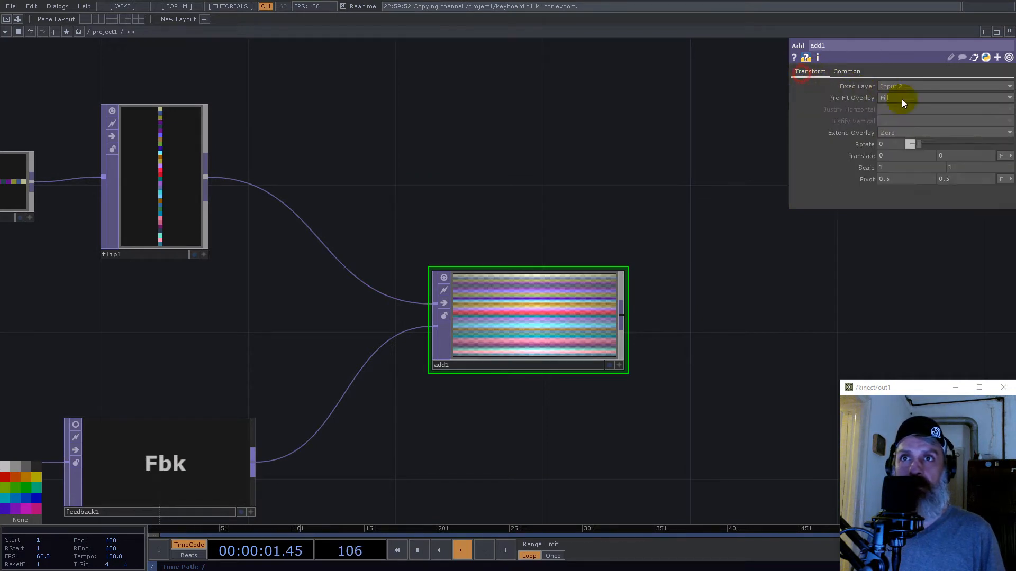
{"action": "left_click", "coordinate": [891, 99]}
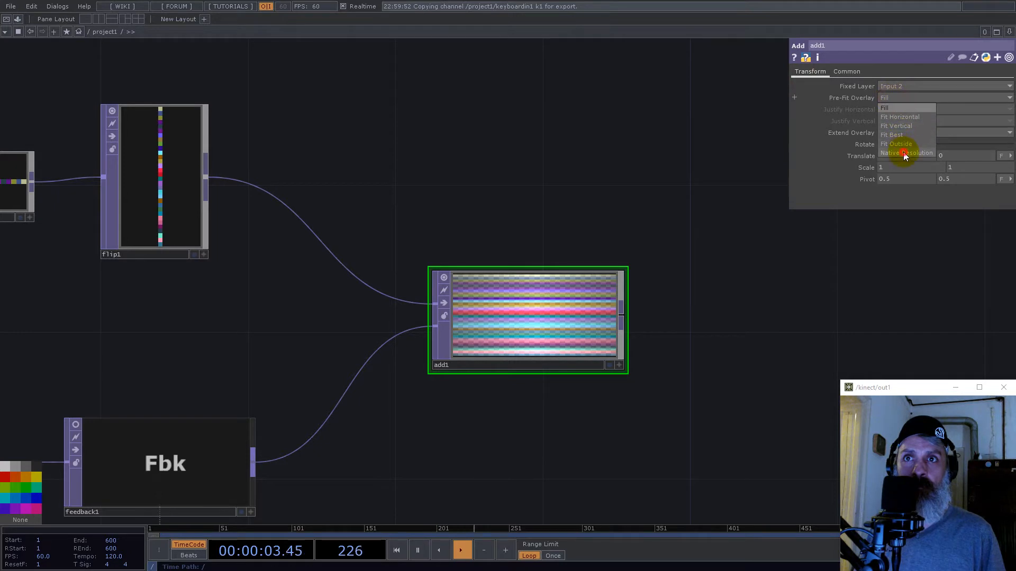
{"action": "left_click", "coordinate": [903, 152]}
- Set the Add TOP's input smoothness and viewer smoothness to Nearest Pixel
{"action": "left_click", "coordinate": [848, 72]}
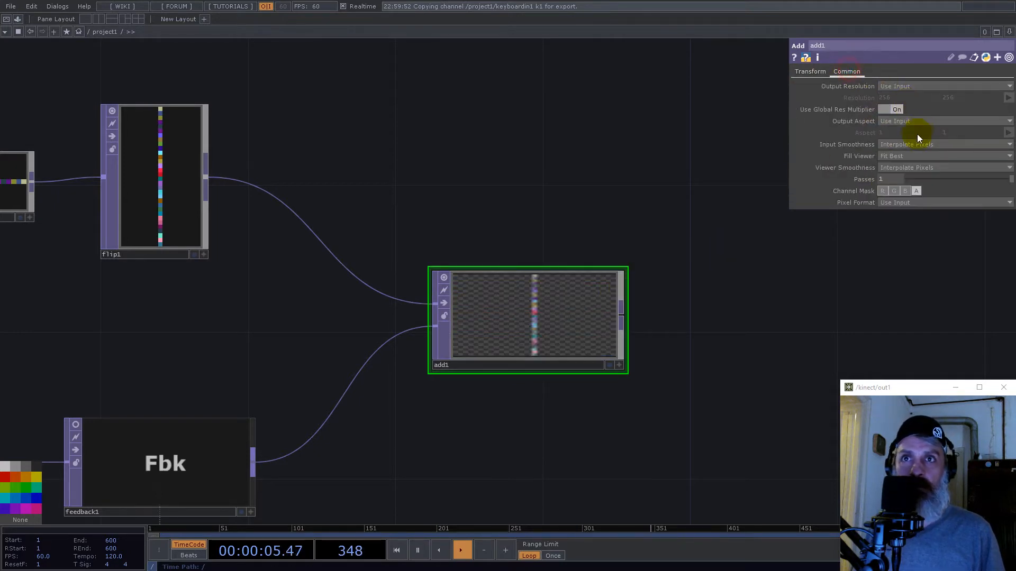
{"action": "left_click", "coordinate": [917, 145]}
{"action": "left_click", "coordinate": [911, 153]}
{"action": "left_click", "coordinate": [915, 168]}
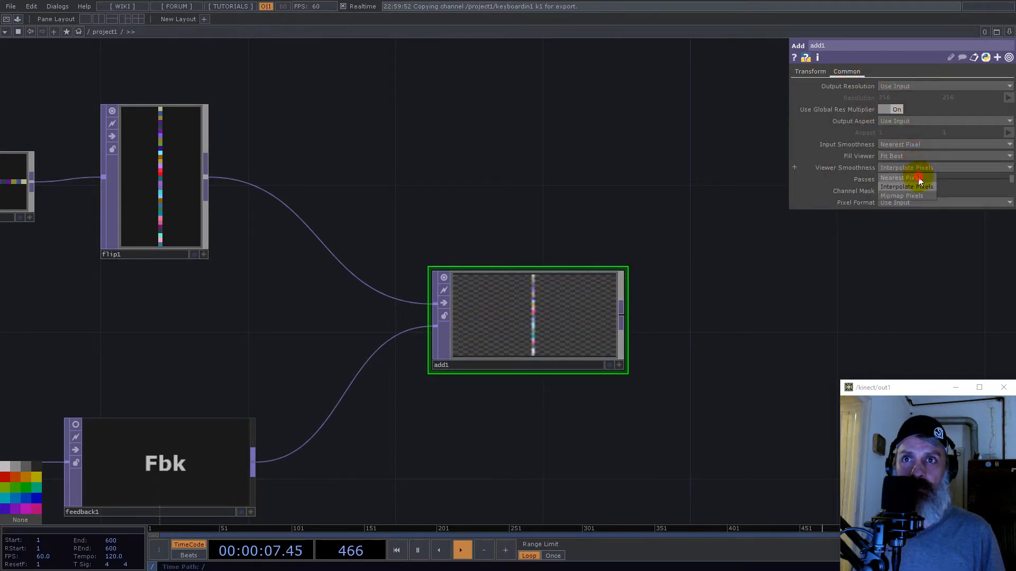
- Restore alpha in the Add TOP's channel mask and examine the composited pixel strip up close
{"action": "left_click", "coordinate": [563, 329]}
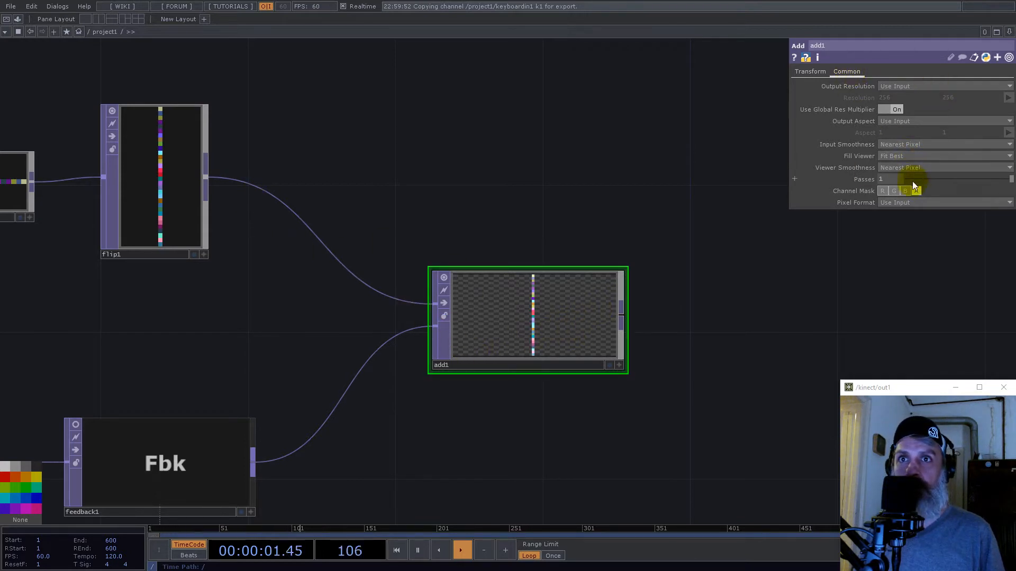
{"action": "left_click_drag", "start_coordinate": [528, 163], "coordinate": [743, 206]}
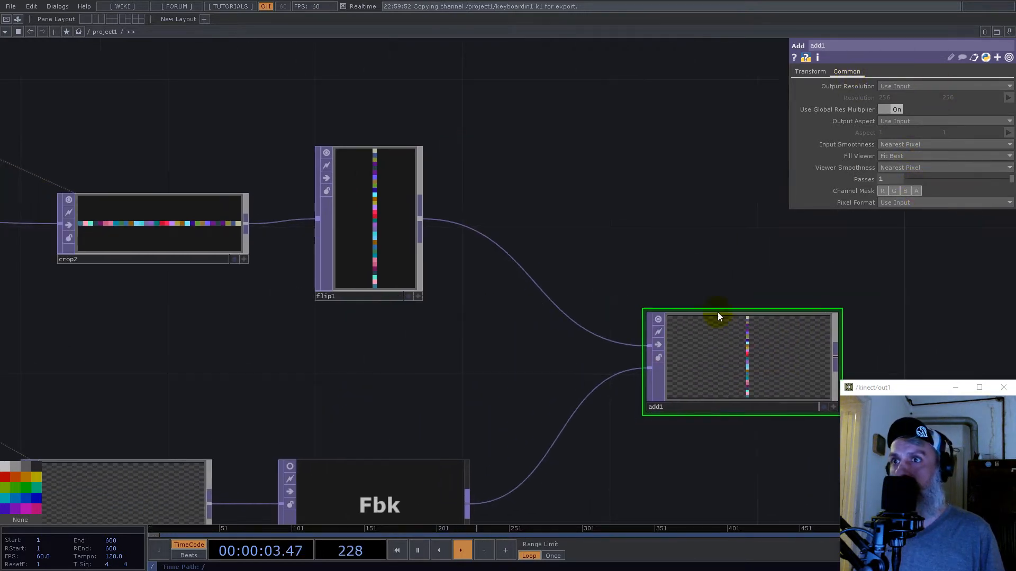
{"action": "scroll", "coordinate": [730, 363], "scroll_direction": "up", "scroll_amount": 3}
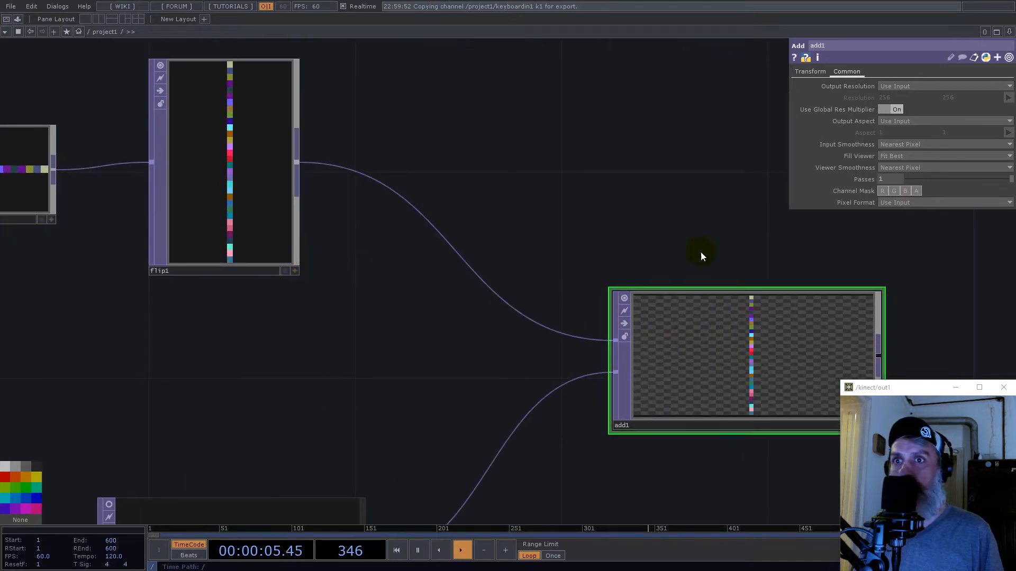
{"action": "left_click_drag", "start_coordinate": [678, 230], "coordinate": [639, 226]}
{"action": "scroll", "coordinate": [629, 225], "scroll_direction": "down", "scroll_amount": 3}
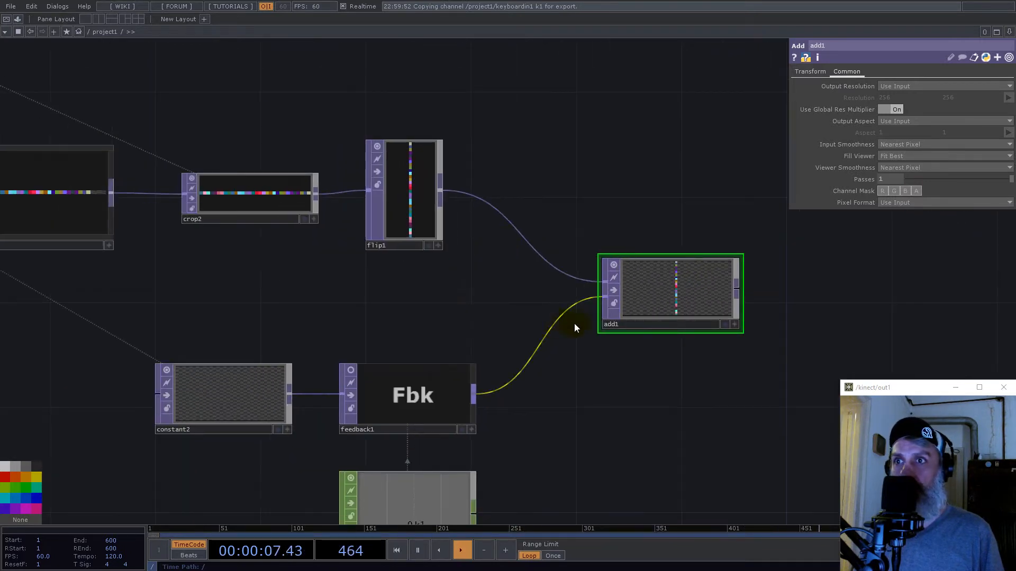
{"action": "scroll", "coordinate": [684, 290], "scroll_direction": "up", "scroll_amount": 5}
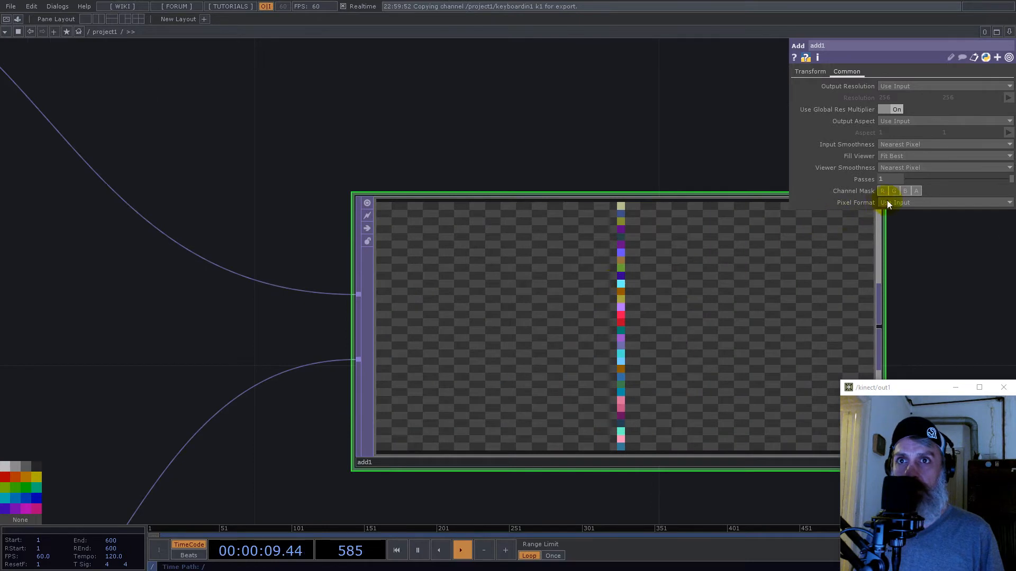
{"action": "left_click", "coordinate": [917, 191]}
{"action": "scroll", "coordinate": [640, 308], "scroll_direction": "down", "scroll_amount": 5}
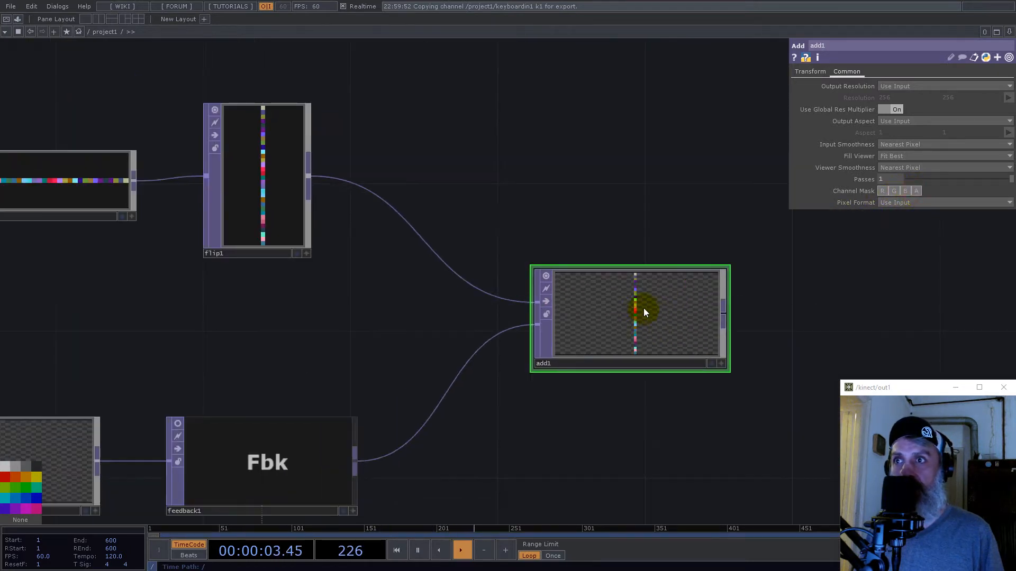
- Set the Add TOP's horizontal justification to Left so the strip sits at the image's edge
{"action": "left_click", "coordinate": [888, 109]}
{"action": "left_click", "coordinate": [810, 71]}
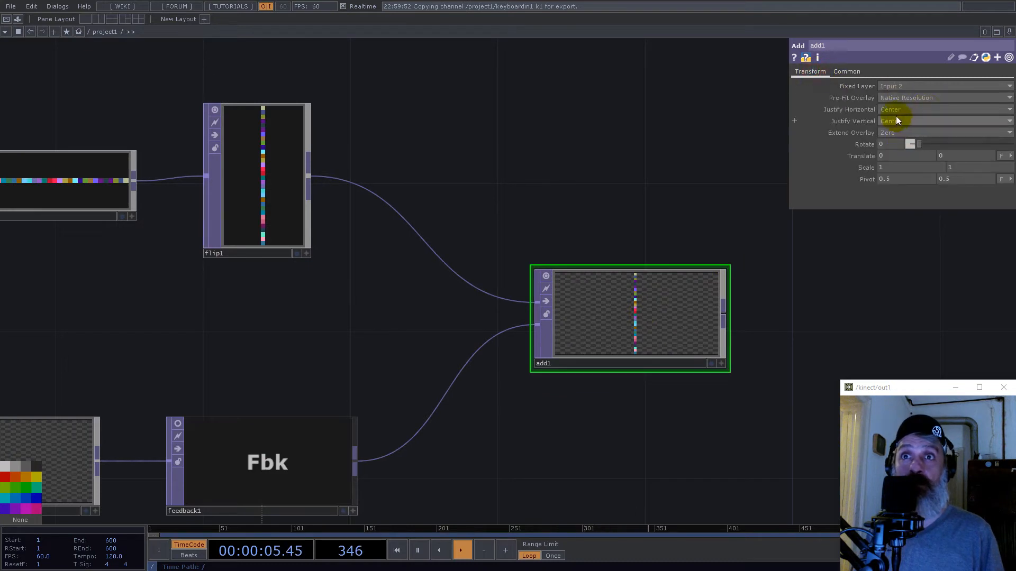
{"action": "left_click", "coordinate": [890, 110]}
{"action": "left_click", "coordinate": [889, 120]}
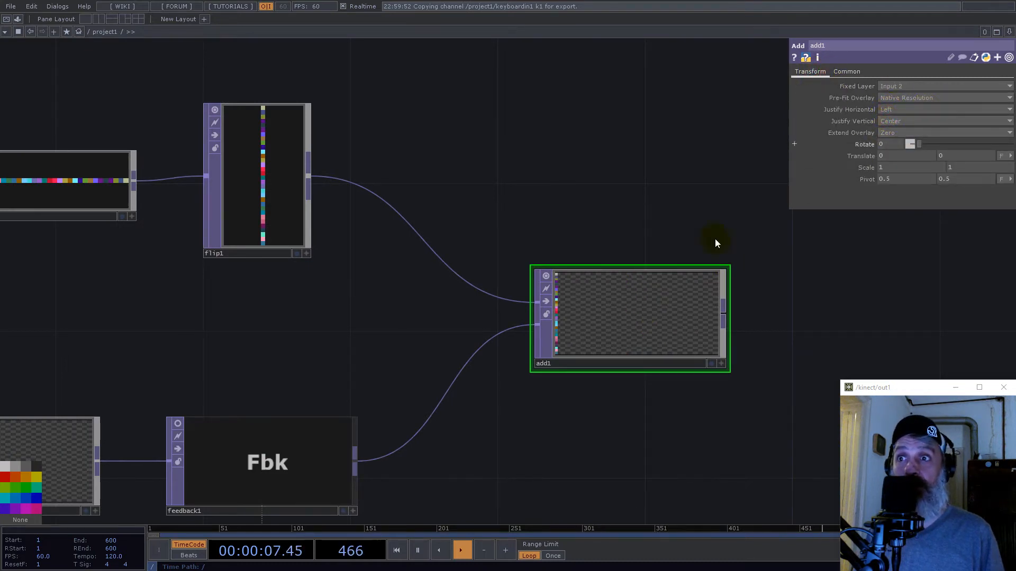
- Add a Transform TOP after the Add TOP
{"action": "scroll", "coordinate": [508, 344], "scroll_direction": "down", "scroll_amount": 3}
{"action": "right_click", "coordinate": [610, 329]}
{"action": "type", "text": "tr"}
{"action": "left_click", "coordinate": [714, 325]}
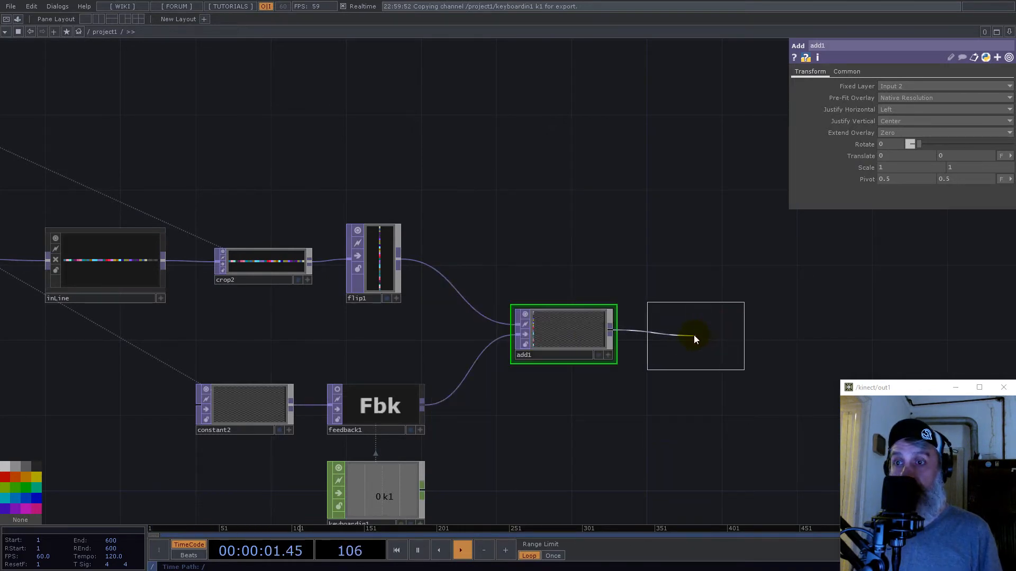
{"action": "left_click", "coordinate": [693, 335]}
- Switch the Transform TOP's translate units to pixels and set its X translate to 1
{"action": "left_click", "coordinate": [1000, 99]}
{"action": "left_click_drag", "start_coordinate": [895, 97], "coordinate": [868, 98]}
{"action": "type", "text": "1"}
{"action": "key", "text": "Return"}
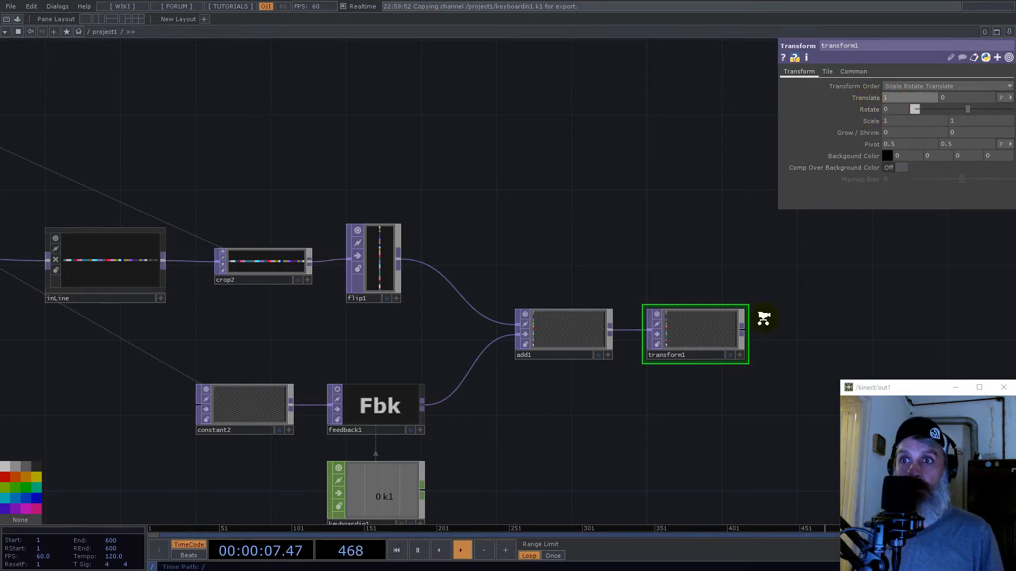
- Set the Transform TOP's input smoothness and viewer smoothness to Nearest Pixel
{"action": "scroll", "coordinate": [763, 318], "scroll_direction": "up", "scroll_amount": 4}
{"action": "left_click", "coordinate": [854, 67]}
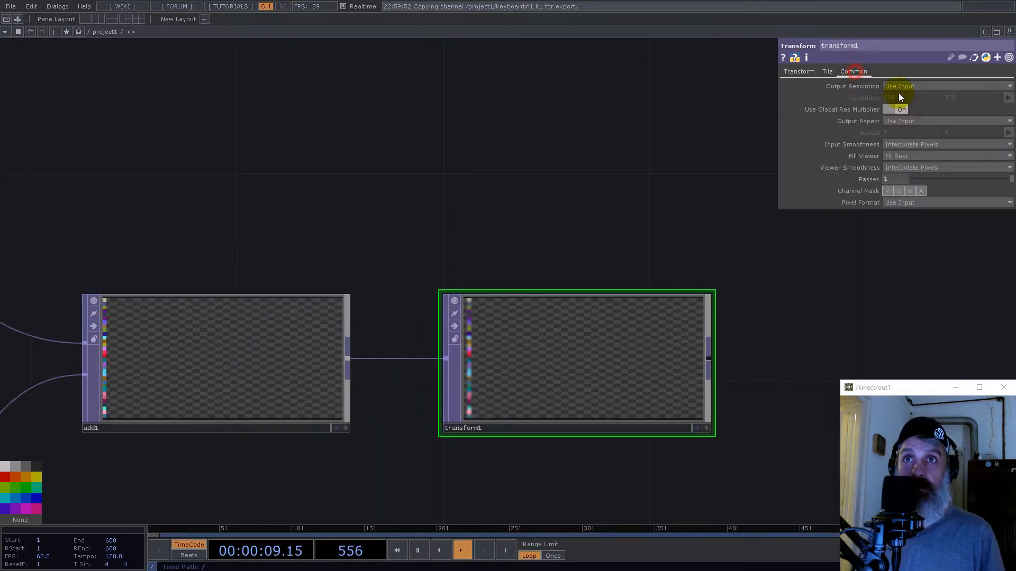
{"action": "left_click", "coordinate": [912, 154]}
{"action": "left_click", "coordinate": [912, 167]}
{"action": "left_click", "coordinate": [911, 177]}
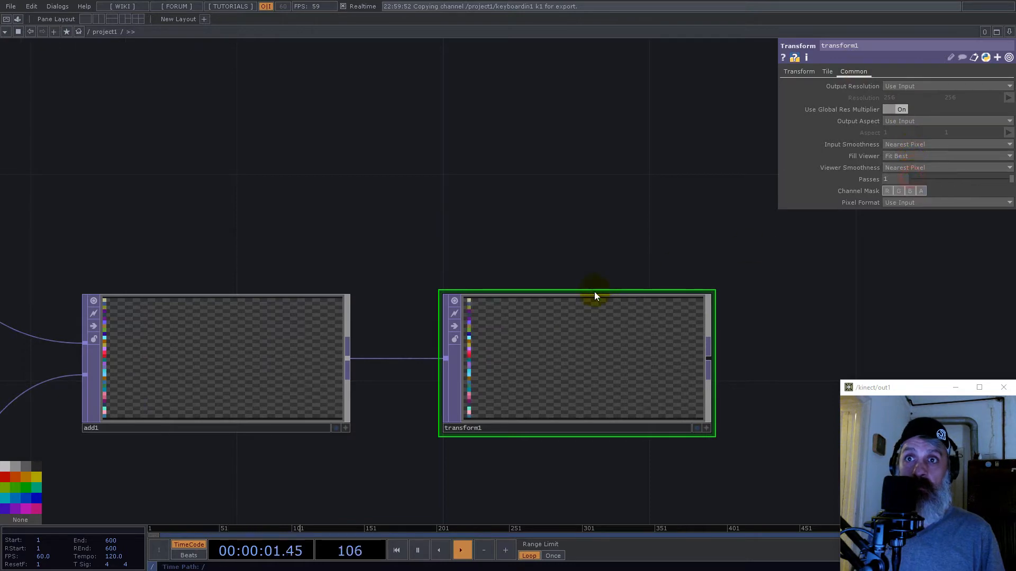
- Check the shifted strip in the Transform TOP and add a Null TOP after it
{"action": "scroll", "coordinate": [476, 349], "scroll_direction": "up", "scroll_amount": 3}
{"action": "scroll", "coordinate": [470, 355], "scroll_direction": "up", "scroll_amount": 4}
{"action": "scroll", "coordinate": [396, 277], "scroll_direction": "down", "scroll_amount": 8}
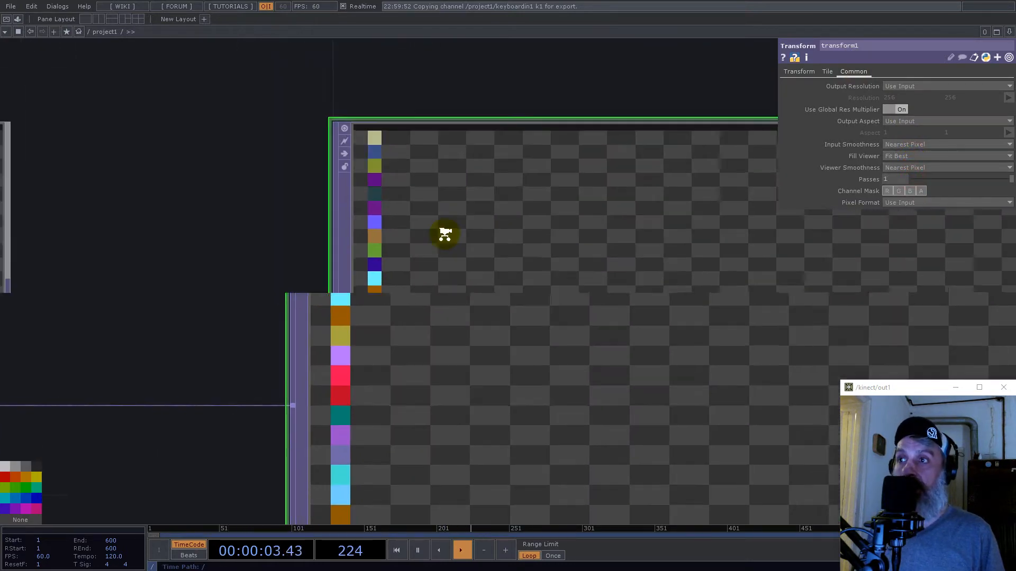
{"action": "right_click", "coordinate": [529, 246]}
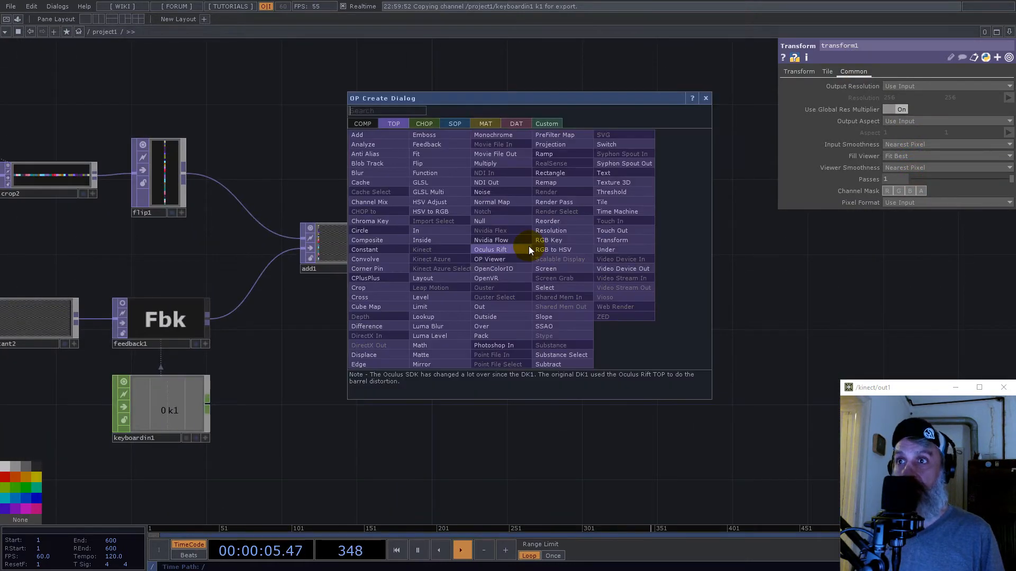
{"action": "left_click", "coordinate": [502, 222]}
{"action": "left_click", "coordinate": [633, 246]}
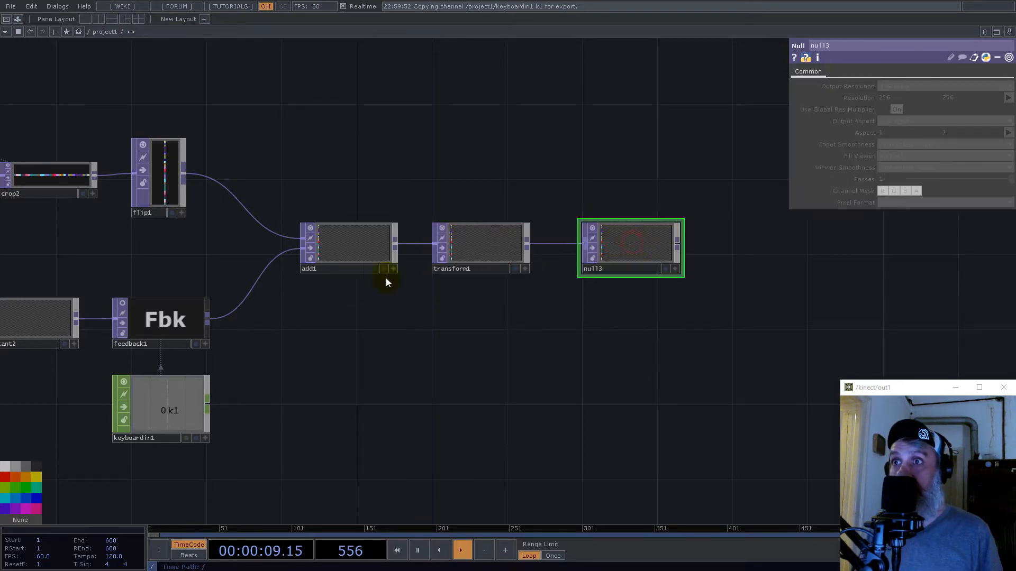
- Set the Feedback TOP's Target TOP to null3 and inspect the accumulated trail map
{"action": "left_click", "coordinate": [165, 319]}
{"action": "left_click_drag", "start_coordinate": [645, 249], "coordinate": [931, 86]}
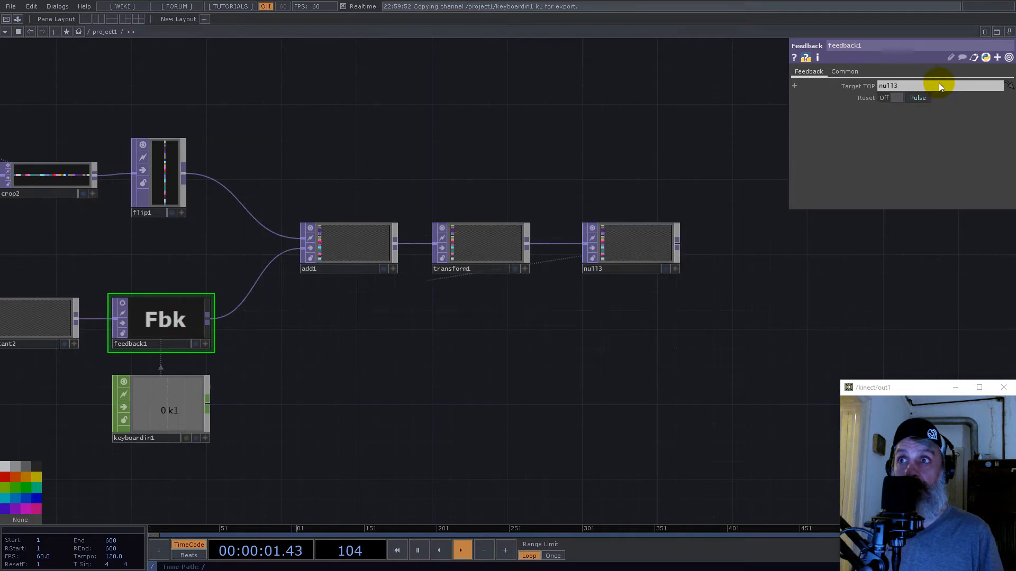
{"action": "scroll", "coordinate": [327, 254], "scroll_direction": "up", "scroll_amount": 5}
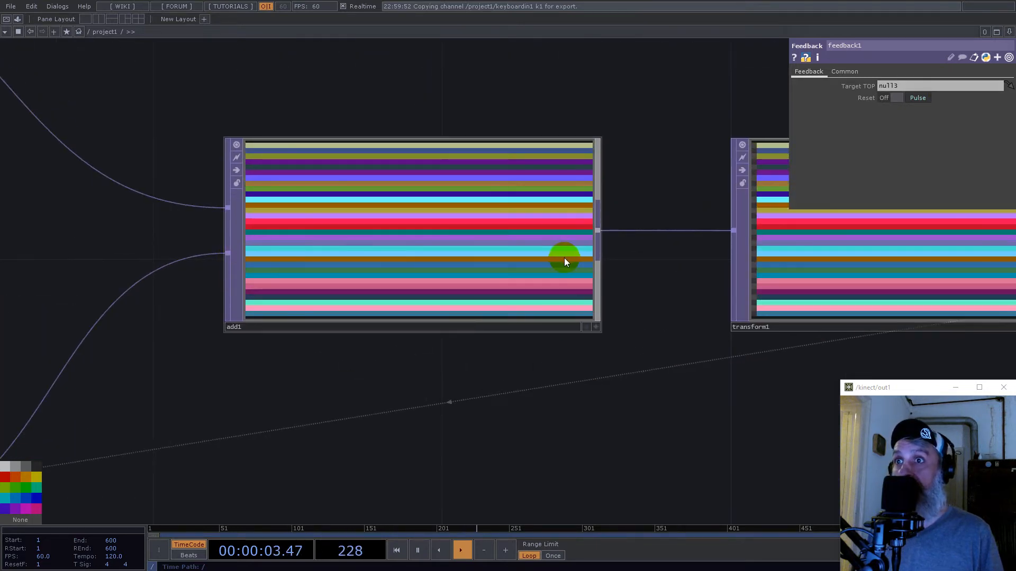
{"action": "scroll", "coordinate": [312, 266], "scroll_direction": "down", "scroll_amount": 3}
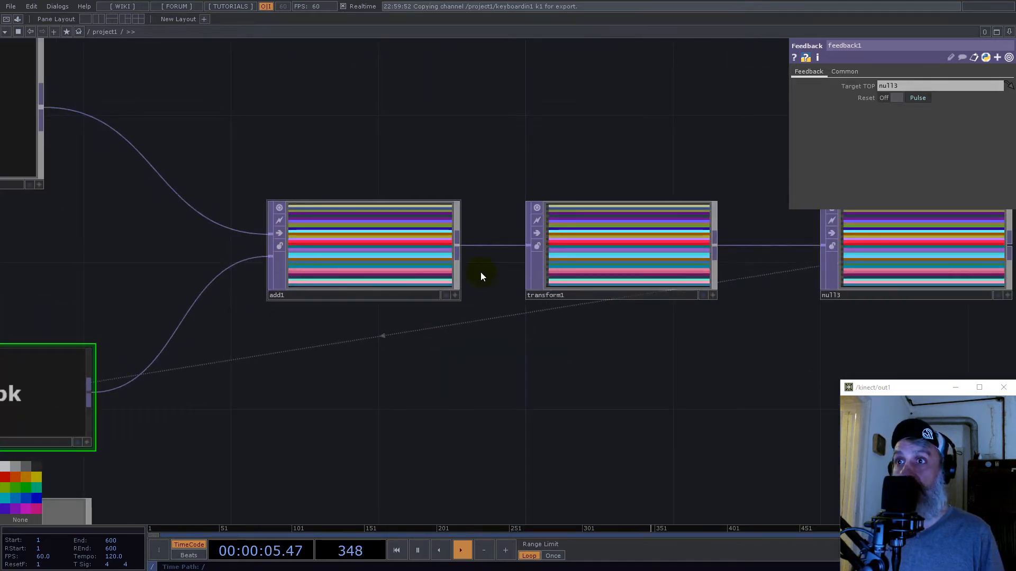
{"action": "scroll", "coordinate": [639, 247], "scroll_direction": "up", "scroll_amount": 5}
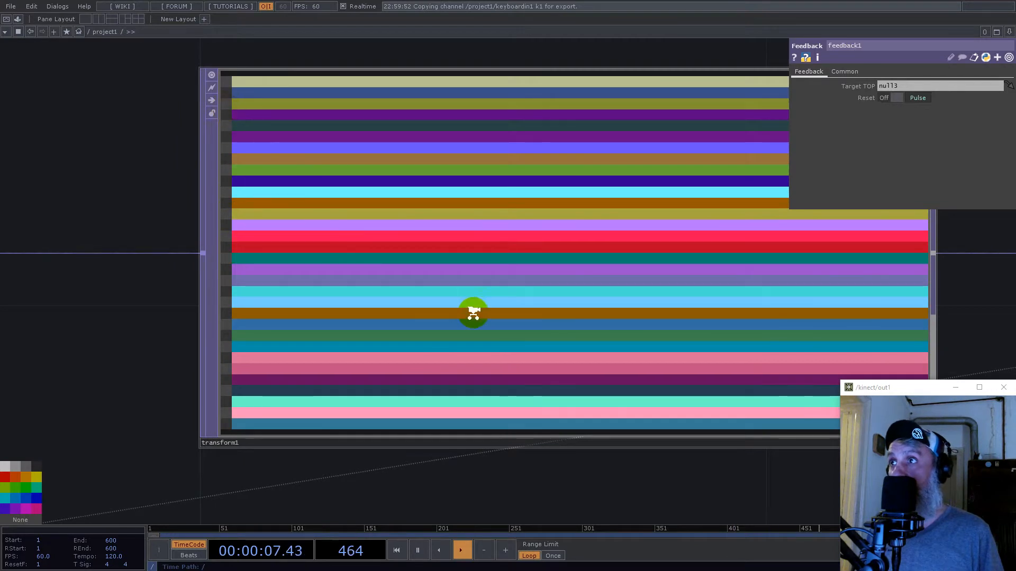
{"action": "scroll", "coordinate": [474, 313], "scroll_direction": "down", "scroll_amount": 5}
- Branch a second Null TOP off the Add TOP and place it well beyond null3
{"action": "right_click", "coordinate": [376, 299]}
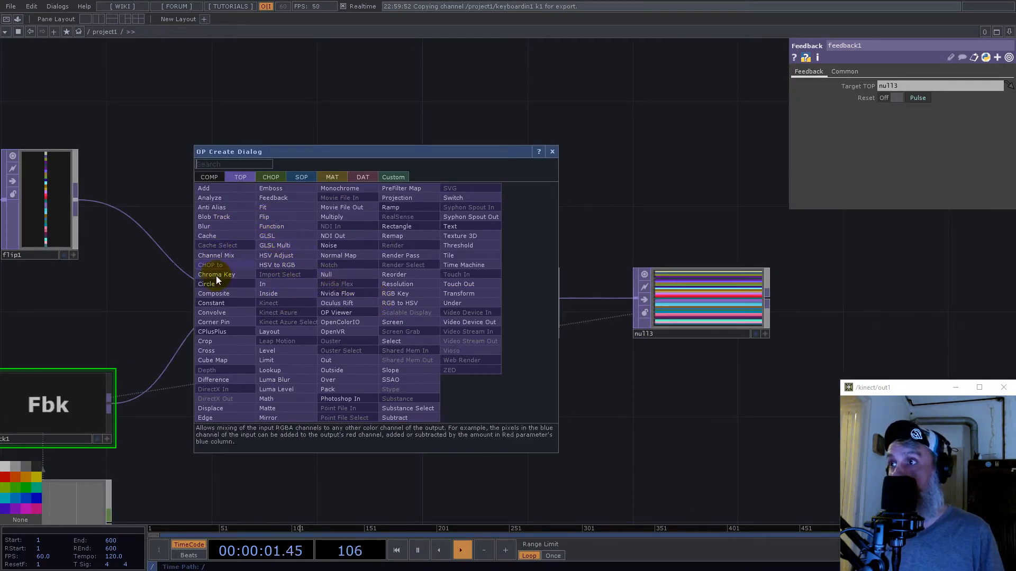
{"action": "type", "text": "nul"}
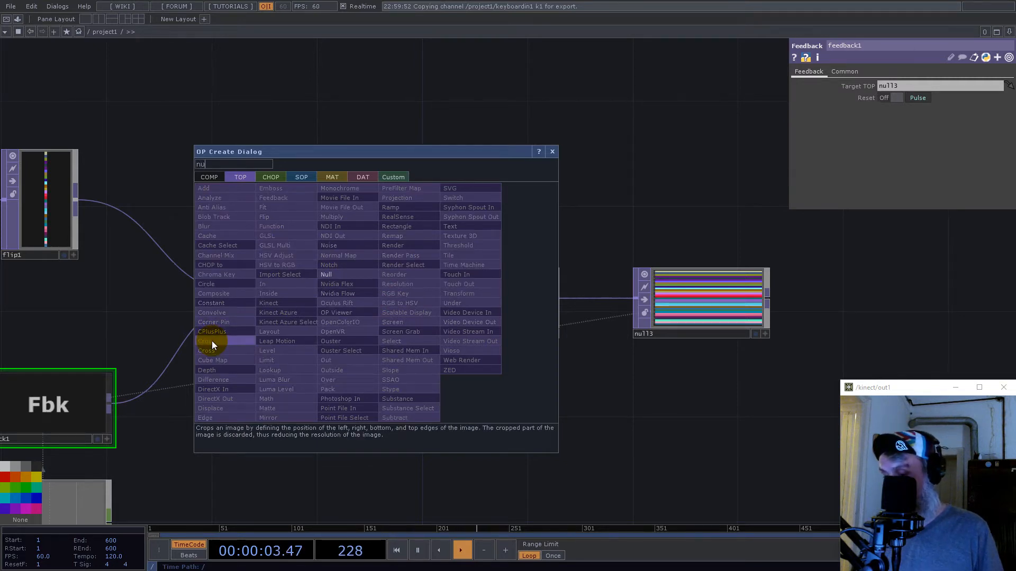
{"action": "left_click", "coordinate": [336, 275]}
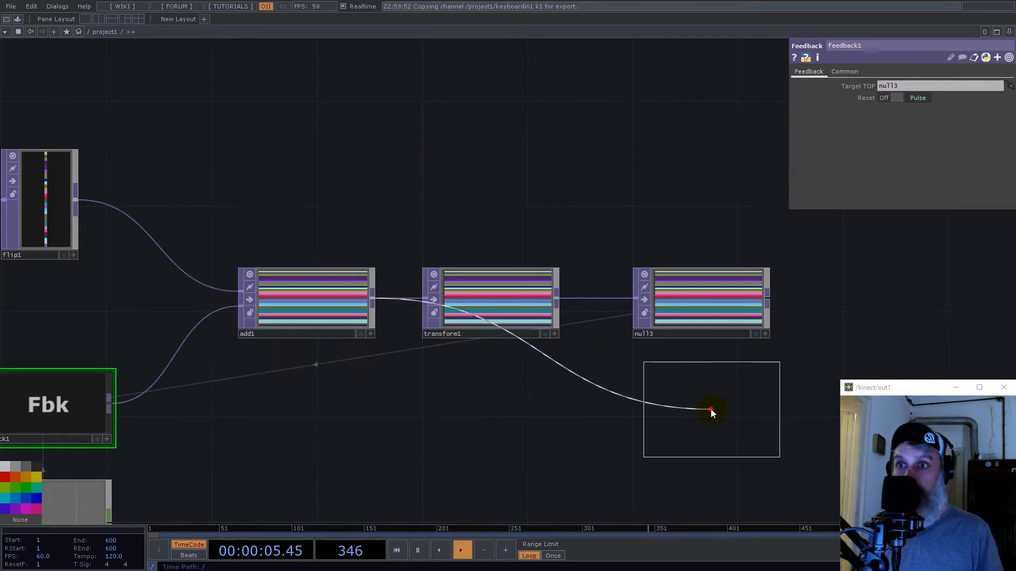
{"action": "left_click", "coordinate": [701, 410]}
{"action": "scroll", "coordinate": [524, 411], "scroll_direction": "down", "scroll_amount": 4}
{"action": "left_click_drag", "start_coordinate": [575, 412], "coordinate": [757, 411]}
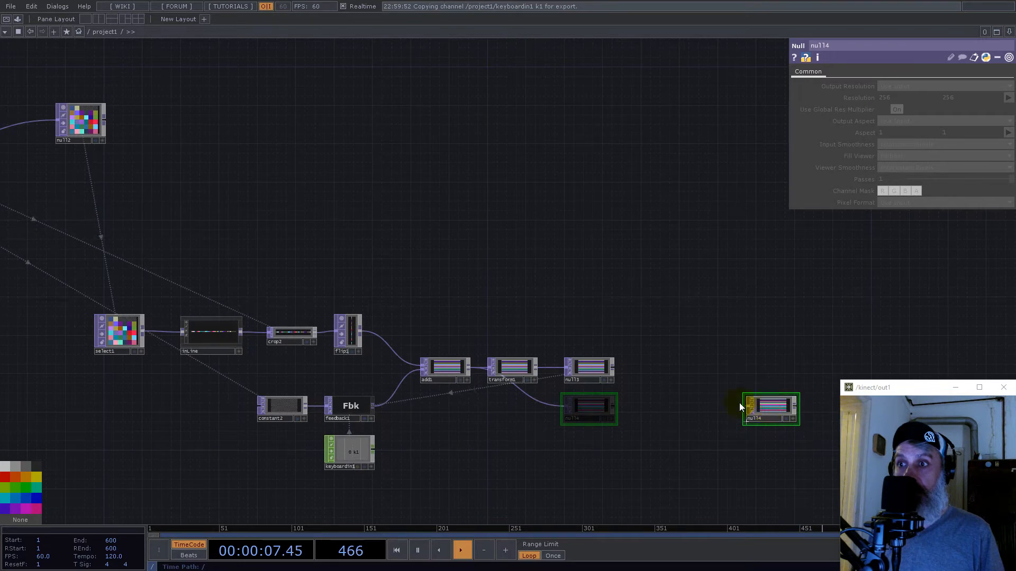
- Display null4's accumulated map as points in its active viewer
{"action": "scroll", "coordinate": [431, 358], "scroll_direction": "down", "scroll_amount": 3}
{"action": "left_click_drag", "start_coordinate": [585, 378], "coordinate": [581, 379]}
{"action": "scroll", "coordinate": [582, 371], "scroll_direction": "up", "scroll_amount": 6}
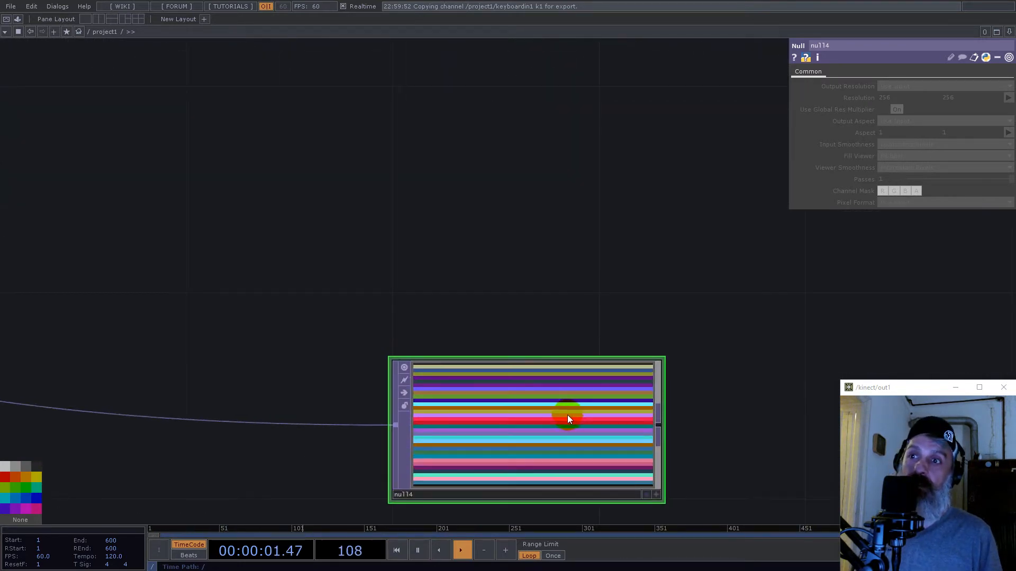
{"action": "left_click", "coordinate": [658, 496]}
{"action": "right_click", "coordinate": [576, 448]}
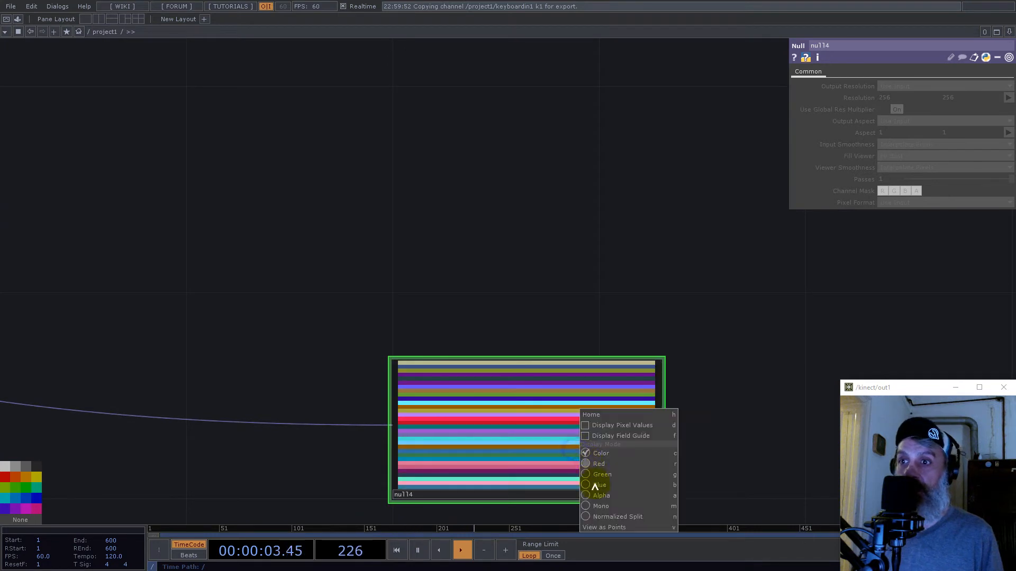
{"action": "left_click", "coordinate": [605, 527]}
{"action": "left_click_drag", "start_coordinate": [701, 387], "coordinate": [715, 297]}
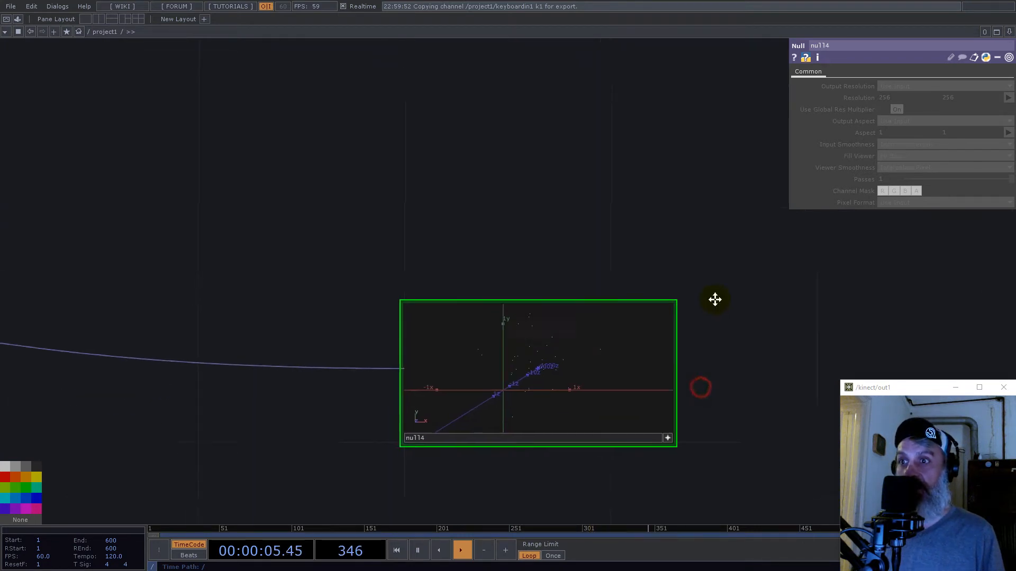
{"action": "scroll", "coordinate": [521, 334], "scroll_direction": "up", "scroll_amount": 4}
{"action": "scroll", "coordinate": [519, 288], "scroll_direction": "down", "scroll_amount": 5}
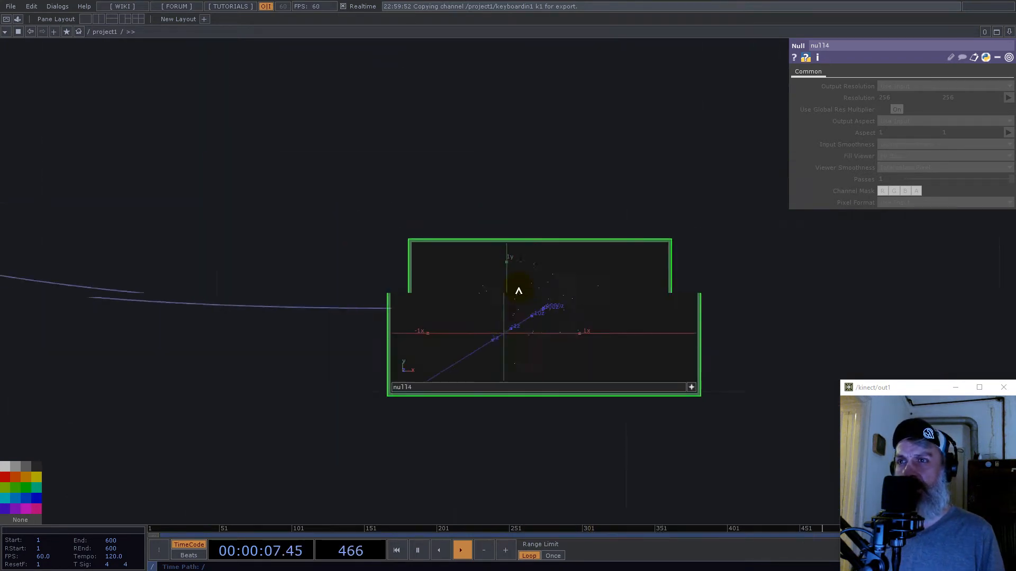
- Animate noise1 by referencing null1's time channel in its Translate Z, as op('null1')['time']
{"action": "left_click_drag", "start_coordinate": [303, 204], "coordinate": [596, 250]}
{"action": "scroll", "coordinate": [650, 328], "scroll_direction": "down", "scroll_amount": 4}
{"action": "scroll", "coordinate": [650, 328], "scroll_direction": "down", "scroll_amount": 3}
{"action": "scroll", "coordinate": [245, 247], "scroll_direction": "up", "scroll_amount": 3}
{"action": "scroll", "coordinate": [370, 193], "scroll_direction": "up", "scroll_amount": 8}
{"action": "left_click", "coordinate": [104, 253]}
{"action": "left_click_drag", "start_coordinate": [234, 159], "coordinate": [354, 157]}
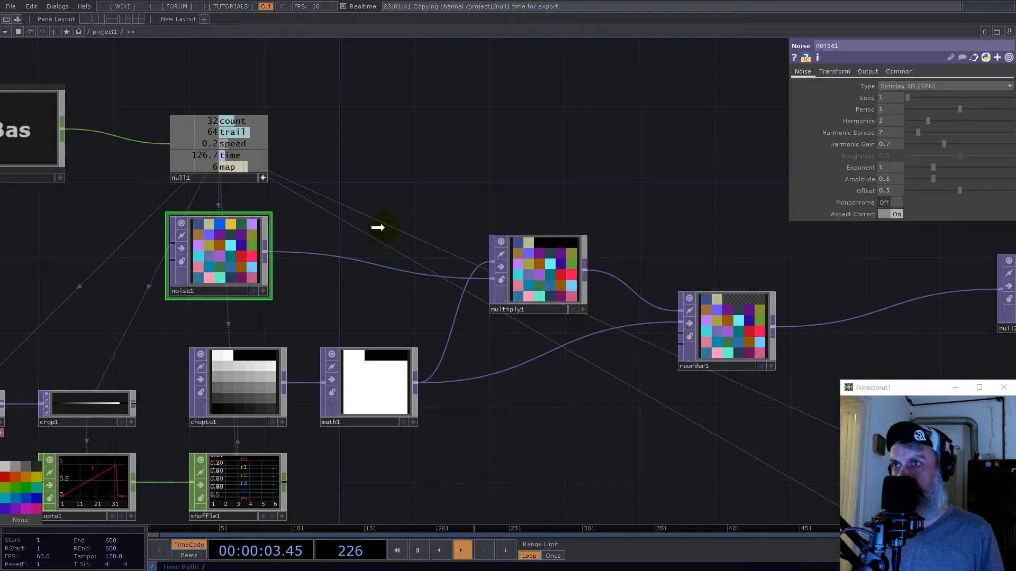
{"action": "left_click", "coordinate": [835, 72]}
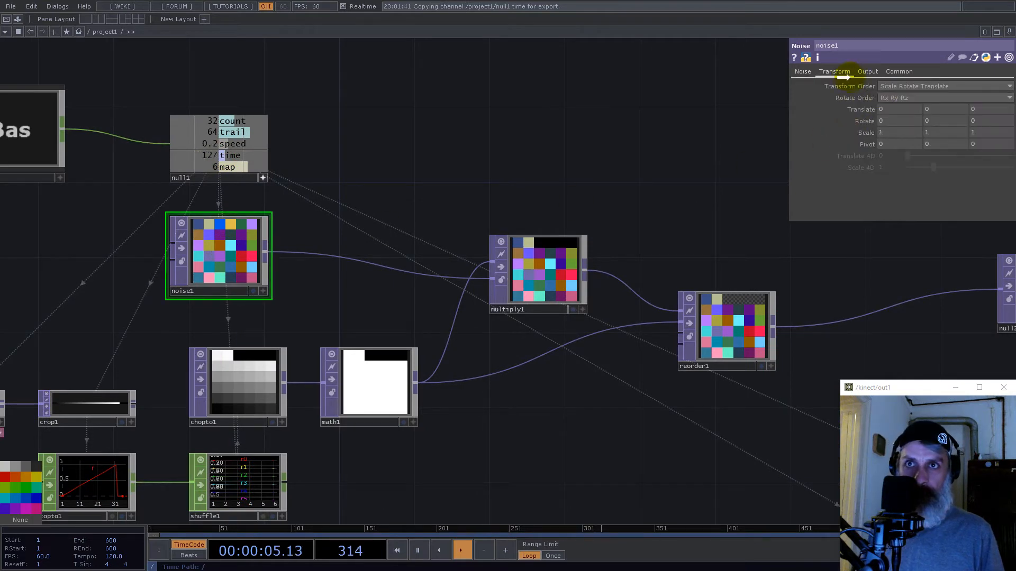
{"action": "left_click", "coordinate": [991, 106]}
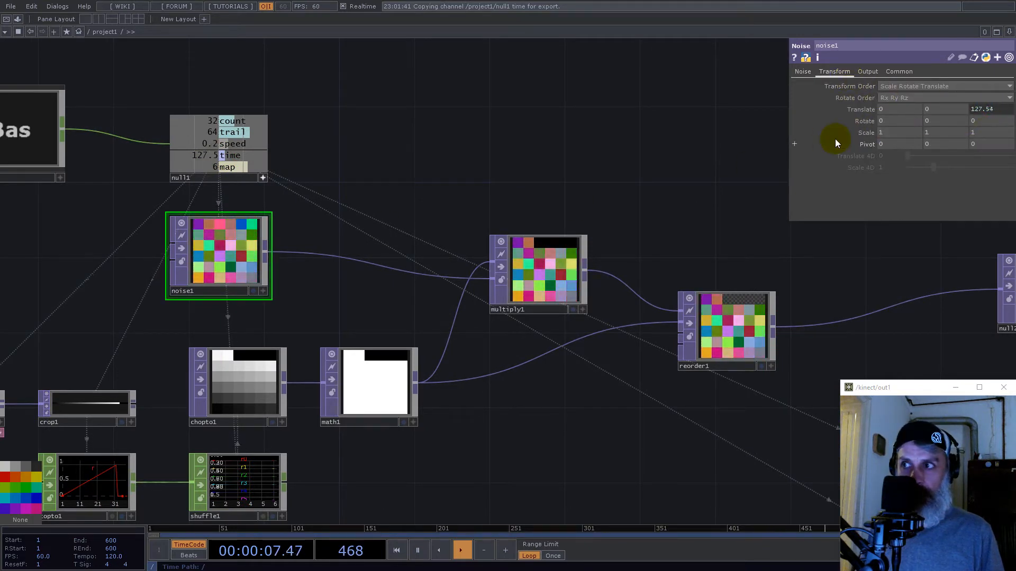
{"action": "left_click", "coordinate": [983, 109]}
{"action": "scroll", "coordinate": [397, 296], "scroll_direction": "down", "scroll_amount": 10}
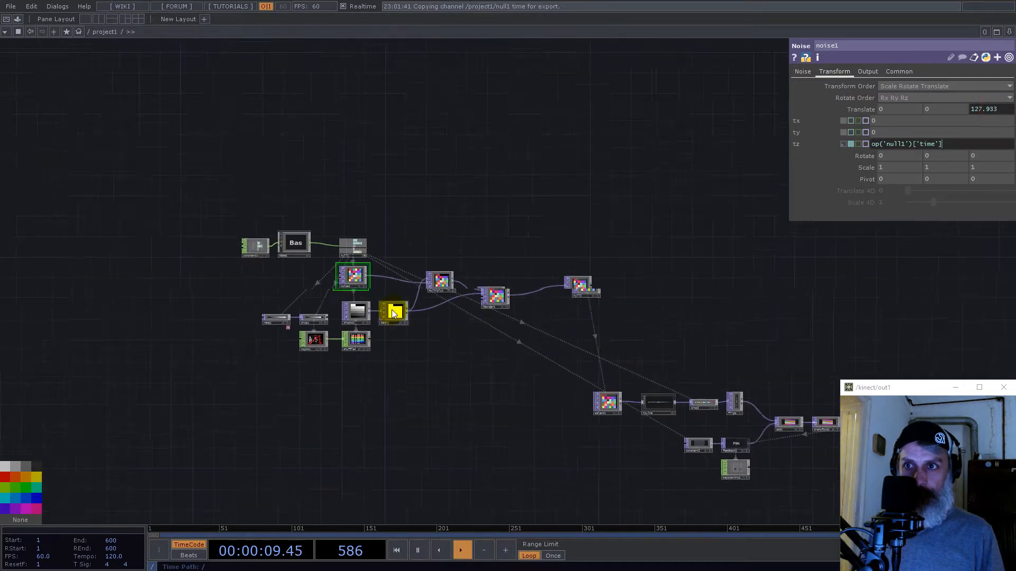
- Examine the moving point trails in null4's point view from several angles and up close
{"action": "left_click_drag", "start_coordinate": [690, 338], "coordinate": [499, 324]}
{"action": "scroll", "coordinate": [499, 325], "scroll_direction": "up", "scroll_amount": 12}
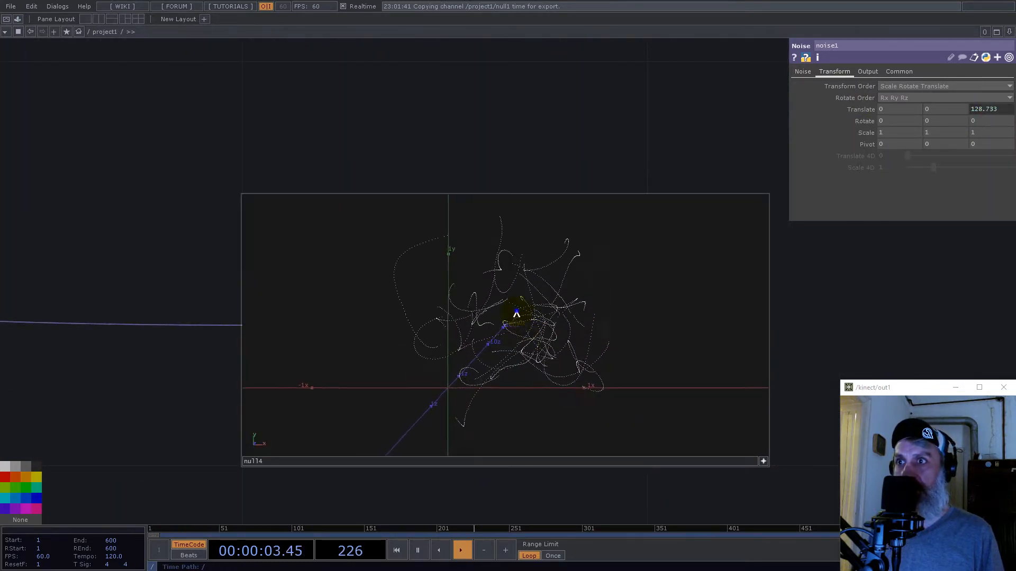
{"action": "right_click", "coordinate": [522, 261]}
{"action": "left_click", "coordinate": [533, 275]}
{"action": "left_click_drag", "start_coordinate": [483, 328], "coordinate": [522, 330]}
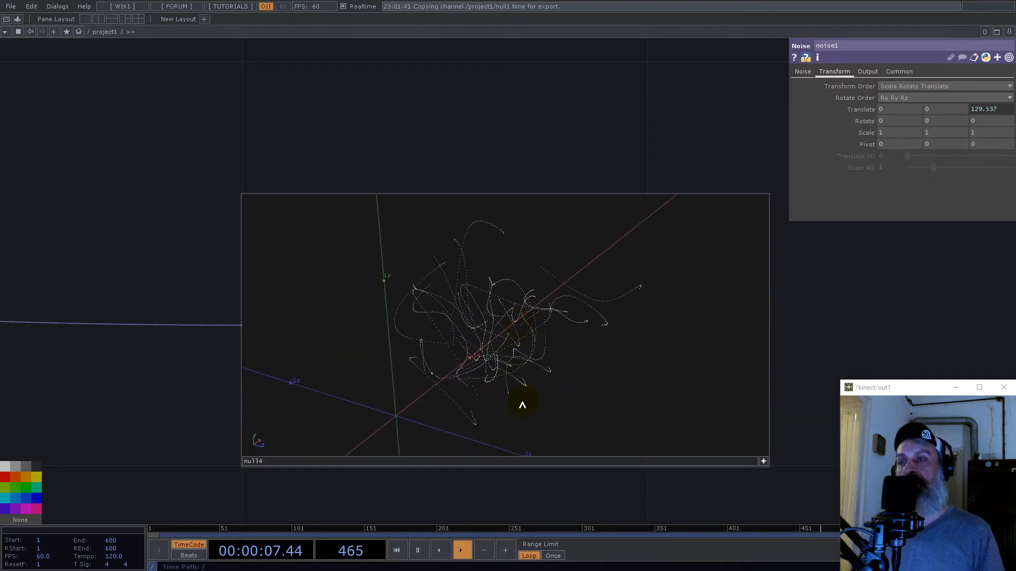
{"action": "scroll", "coordinate": [514, 381], "scroll_direction": "up", "scroll_amount": 10}
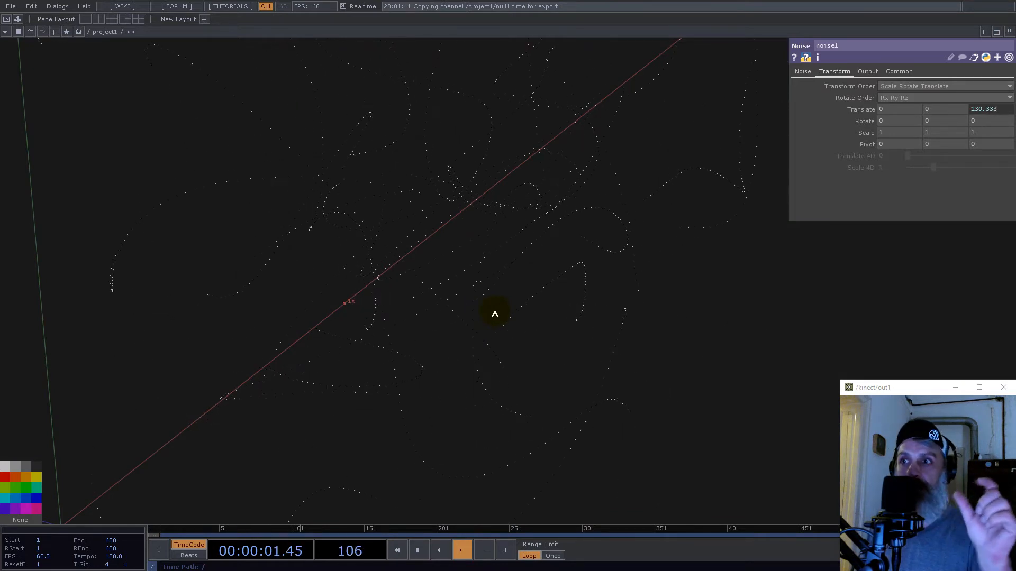
{"action": "left_click_drag", "start_coordinate": [503, 297], "coordinate": [567, 278]}
{"action": "scroll", "coordinate": [567, 278], "scroll_direction": "down", "scroll_amount": 10}
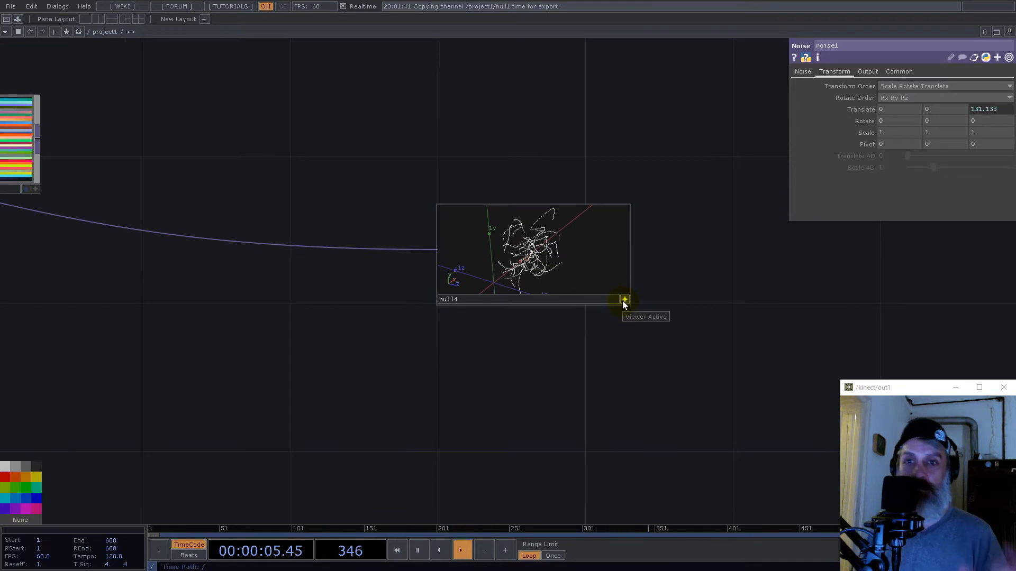
- Switch null4's viewer from the point view back to the image view
{"action": "left_click", "coordinate": [624, 300]}
{"action": "scroll", "coordinate": [568, 289], "scroll_direction": "down", "scroll_amount": 5}
{"action": "scroll", "coordinate": [568, 290], "scroll_direction": "down", "scroll_amount": 3}
{"action": "scroll", "coordinate": [584, 288], "scroll_direction": "up", "scroll_amount": 8}
{"action": "left_click", "coordinate": [605, 321]}
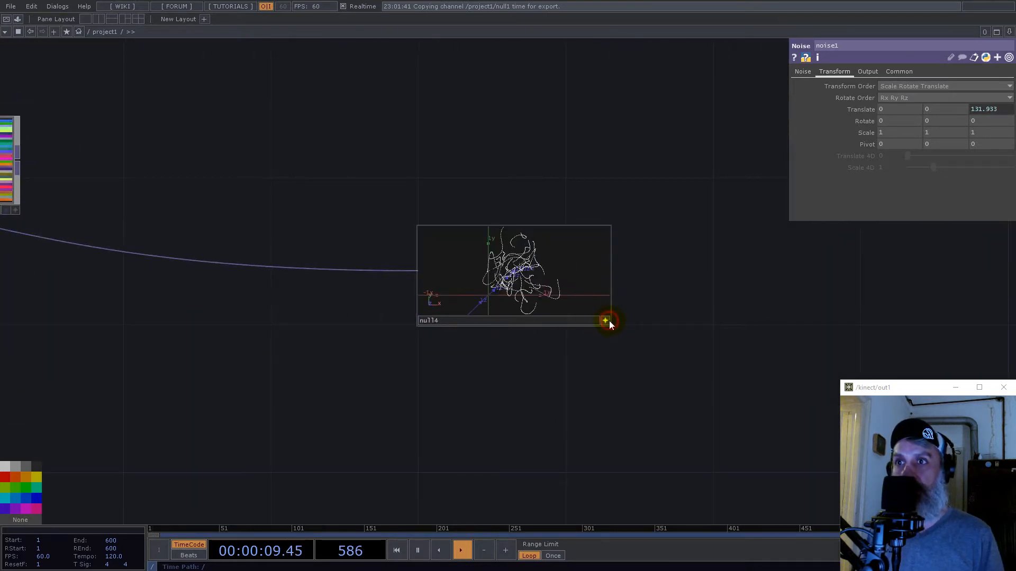
{"action": "right_click", "coordinate": [518, 289]}
{"action": "left_click", "coordinate": [567, 386]}
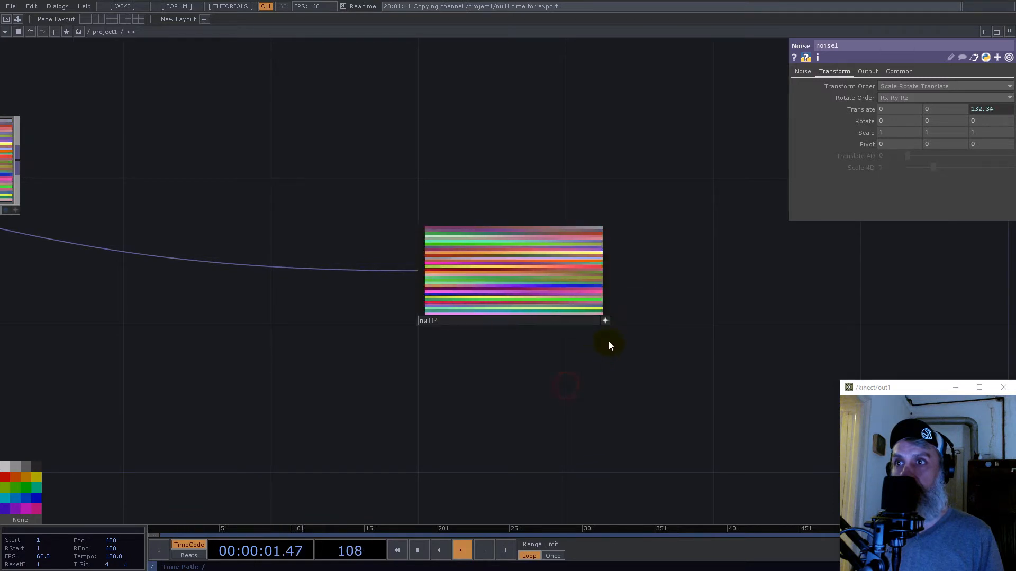
- Add a Sphere SOP below the feedback network and connect a Transform SOP after it
{"action": "scroll", "coordinate": [507, 272], "scroll_direction": "down", "scroll_amount": 8}
{"action": "scroll", "coordinate": [462, 337], "scroll_direction": "up", "scroll_amount": 5}
{"action": "key", "text": "Tab"}
{"action": "type", "text": "s"}
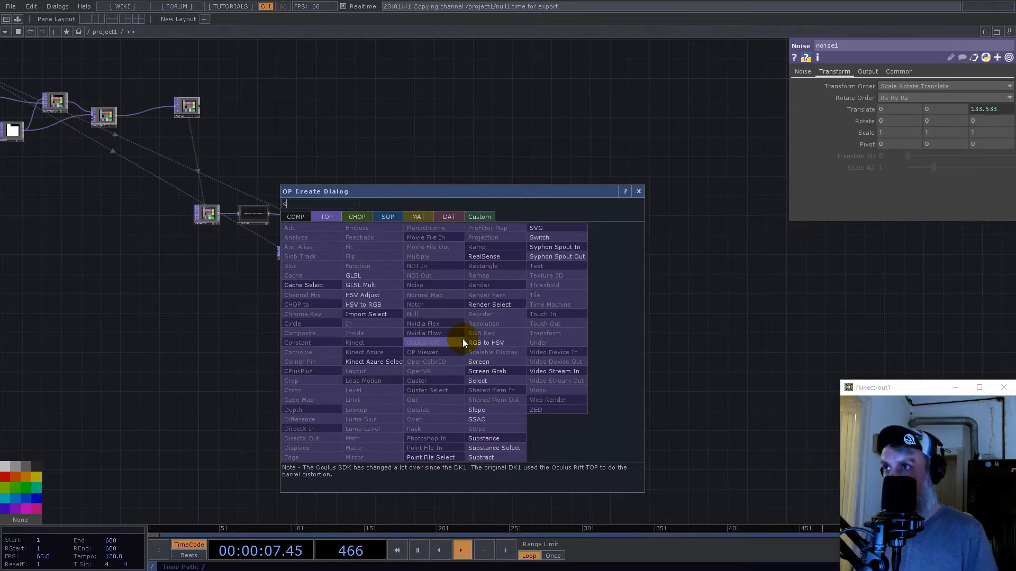
{"action": "left_click", "coordinate": [387, 217]}
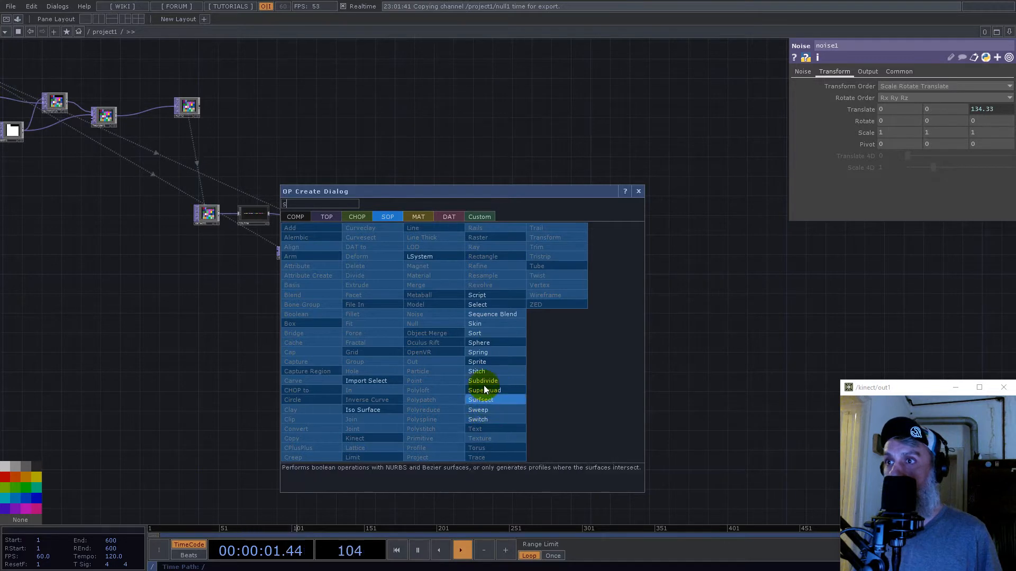
{"action": "left_click", "coordinate": [484, 344]}
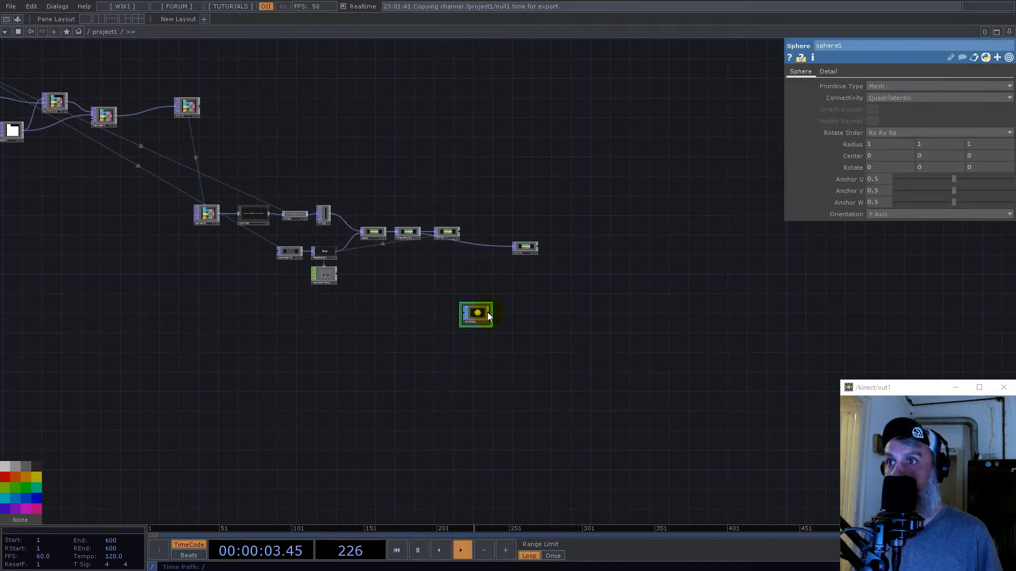
{"action": "right_click", "coordinate": [491, 315]}
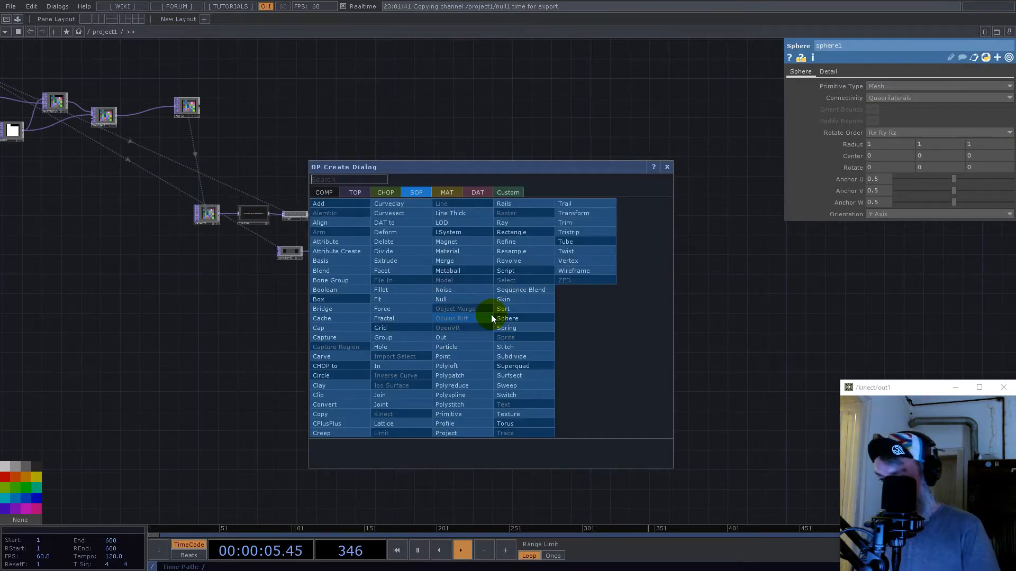
{"action": "left_click", "coordinate": [574, 213]}
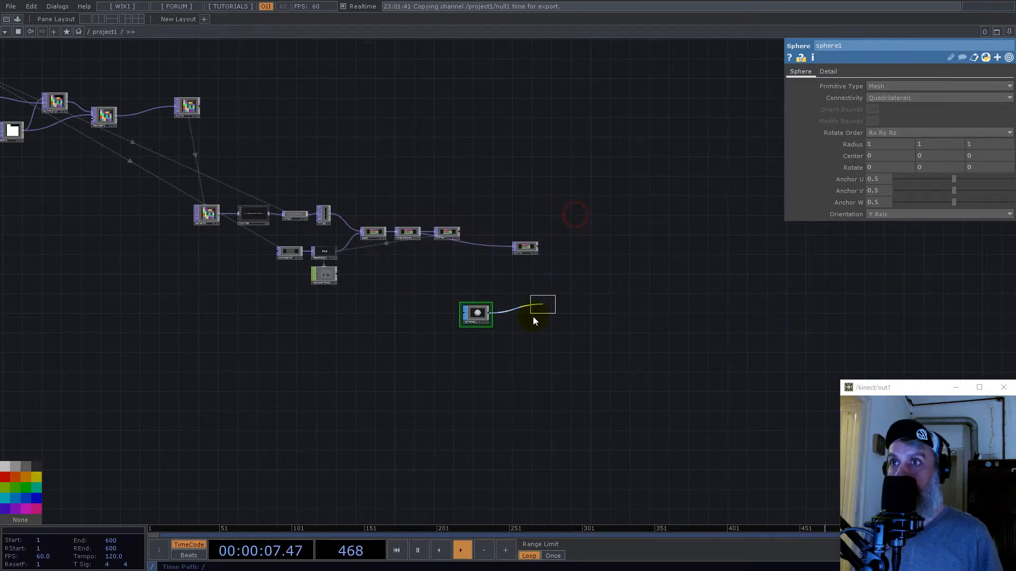
{"action": "left_click", "coordinate": [520, 318]}
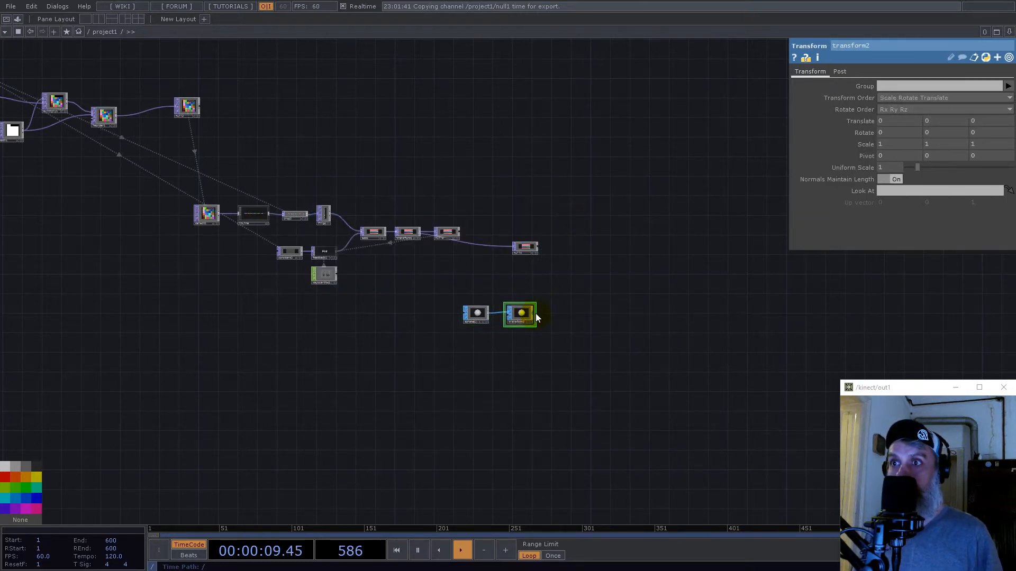
- Append a Geometry COMP to the output of the sphere's Transform SOP
{"action": "right_click", "coordinate": [535, 314]}
{"action": "type", "text": "ge"}
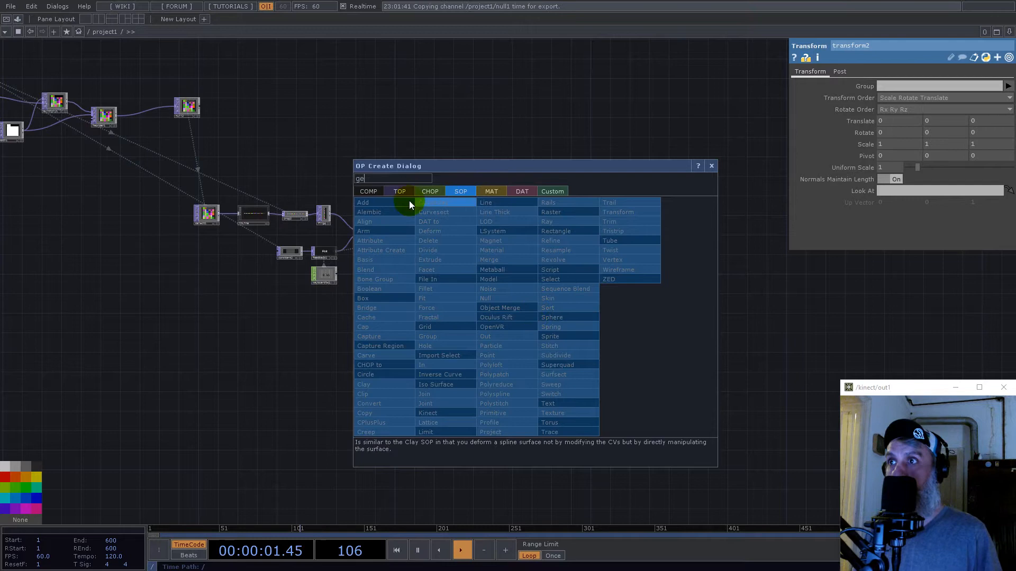
{"action": "left_click", "coordinate": [381, 291]}
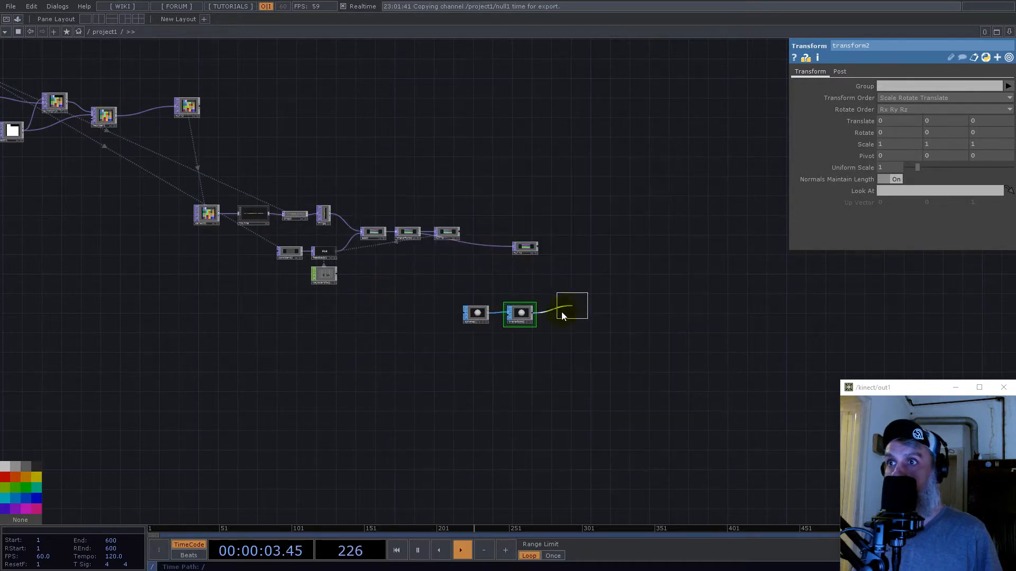
{"action": "left_click", "coordinate": [564, 313]}
- Set the Sphere SOP's primitive type to Polygon and its radius to 0.5 on all axes
{"action": "scroll", "coordinate": [520, 312], "scroll_direction": "up", "scroll_amount": 5}
{"action": "left_click", "coordinate": [347, 317]}
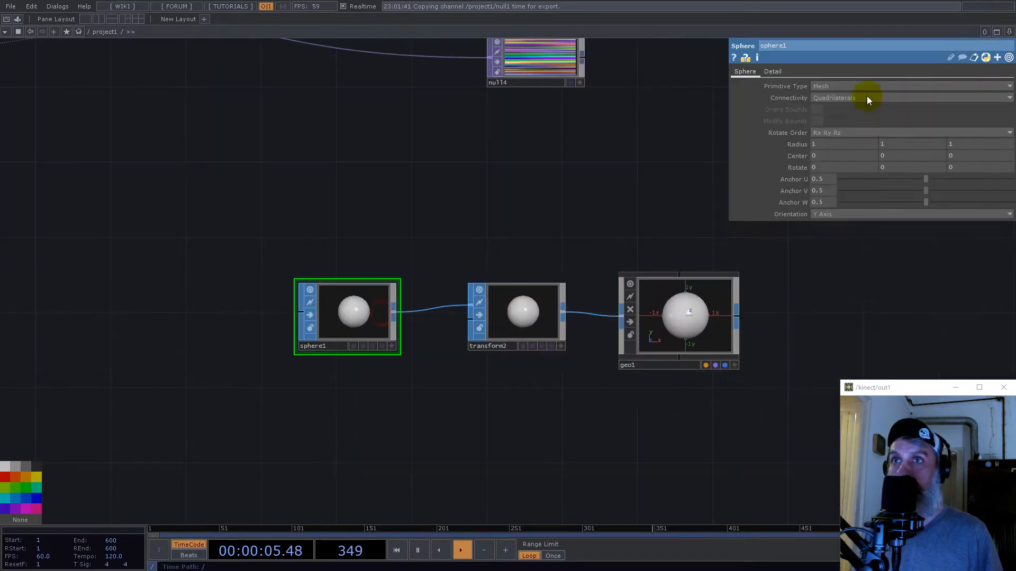
{"action": "left_click", "coordinate": [821, 86]}
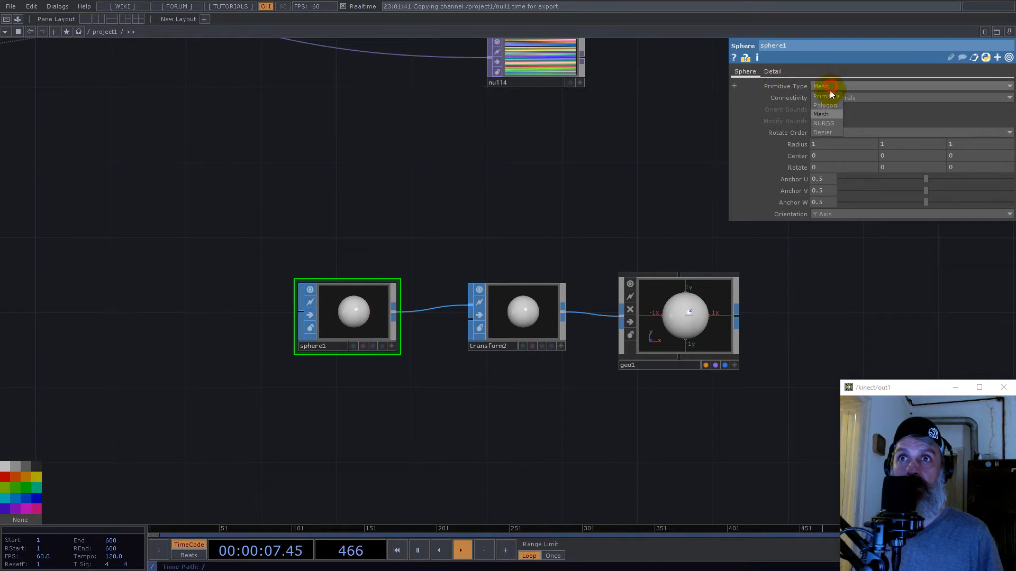
{"action": "left_click", "coordinate": [823, 104]}
{"action": "middle_click_drag", "start_coordinate": [795, 144], "coordinate": [741, 236]}
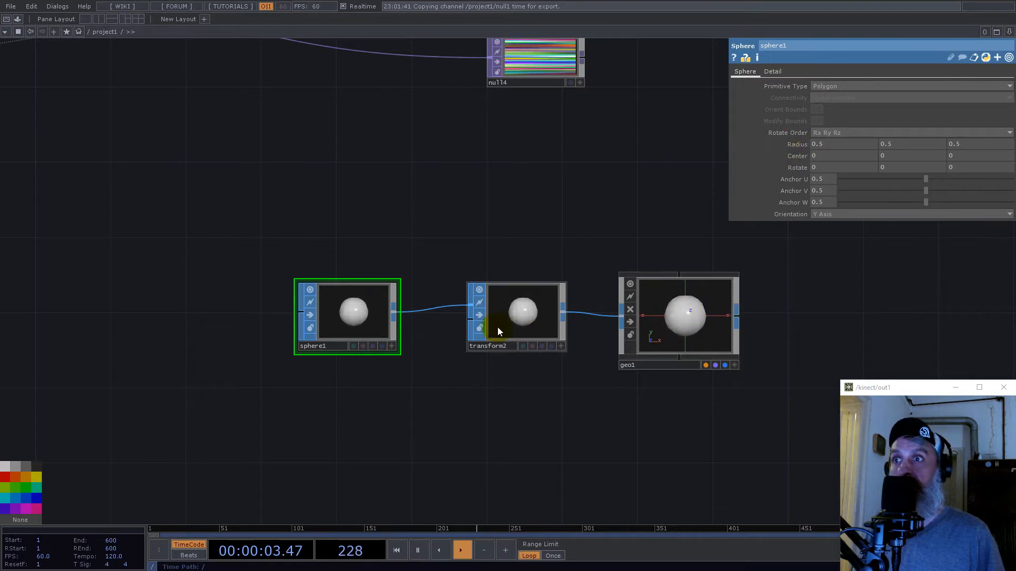
- Set the sphere's Transform SOP uniform scale to 1/128
{"action": "left_click", "coordinate": [523, 311]}
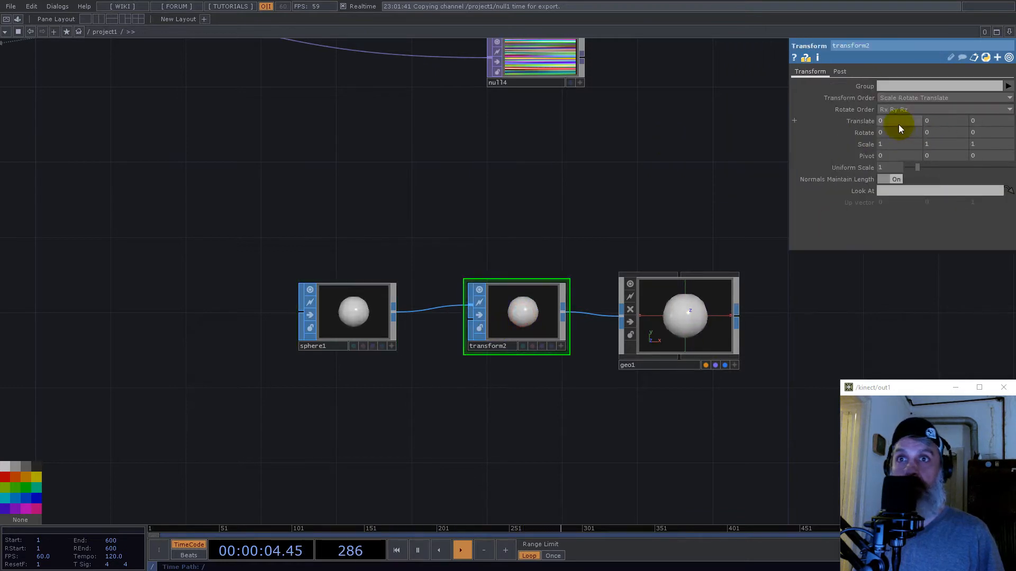
{"action": "left_click", "coordinate": [890, 168]}
{"action": "type", "text": "1/128"}
{"action": "key", "text": "Return"}
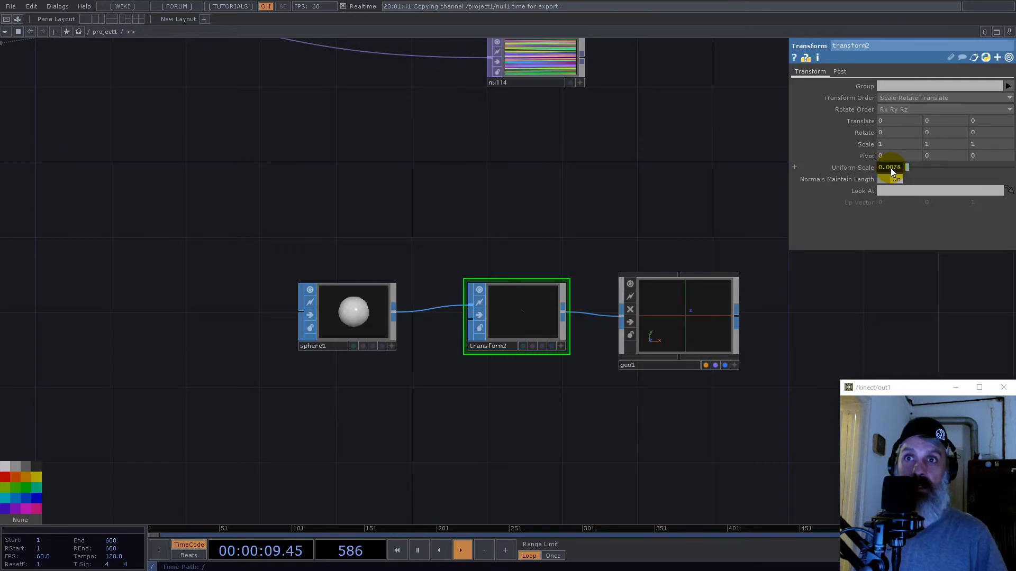
{"action": "left_click_drag", "start_coordinate": [614, 189], "coordinate": [506, 271]}
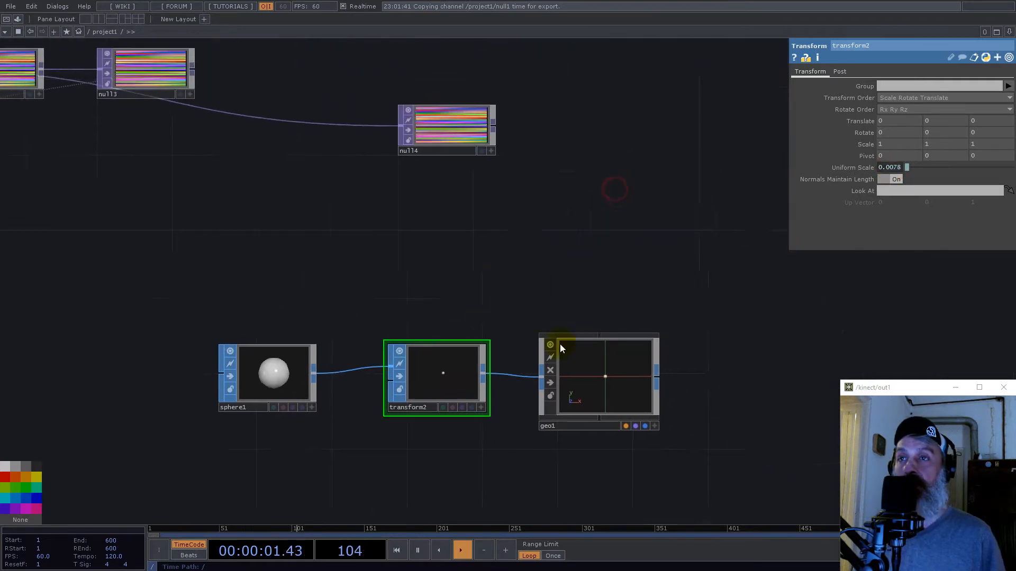
- Turn on instancing in geo1 with null4 as the Translate OP, mapping Translate X, Y and Z to r, g and b
{"action": "left_click", "coordinate": [580, 379]}
{"action": "left_click", "coordinate": [797, 70]}
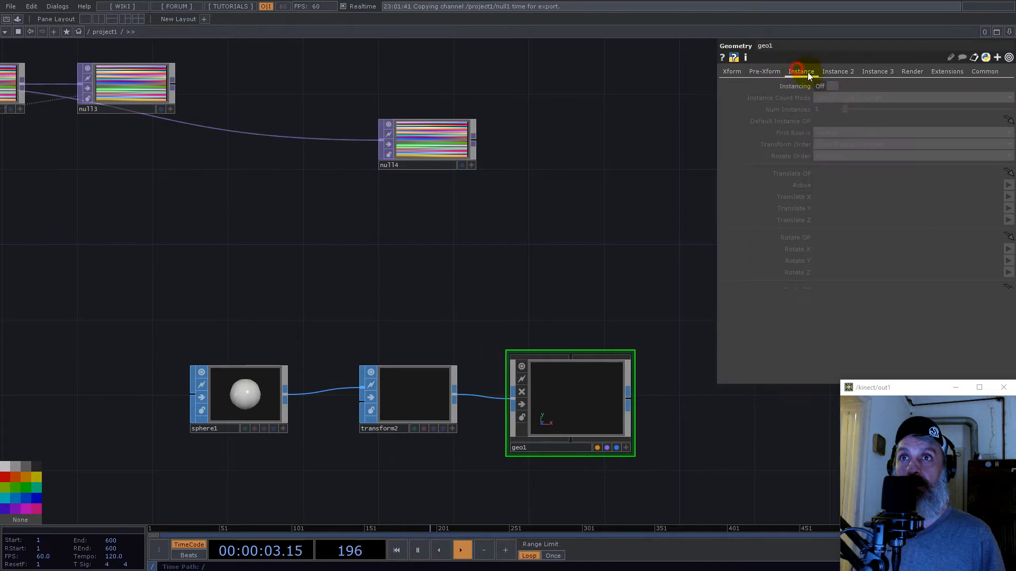
{"action": "left_click", "coordinate": [835, 86]}
{"action": "scroll", "coordinate": [594, 245], "scroll_direction": "down", "scroll_amount": 5}
{"action": "left_click_drag", "start_coordinate": [530, 214], "coordinate": [838, 175]}
{"action": "left_click", "coordinate": [1008, 197]}
{"action": "left_click", "coordinate": [1008, 207]}
{"action": "left_click", "coordinate": [1008, 208]}
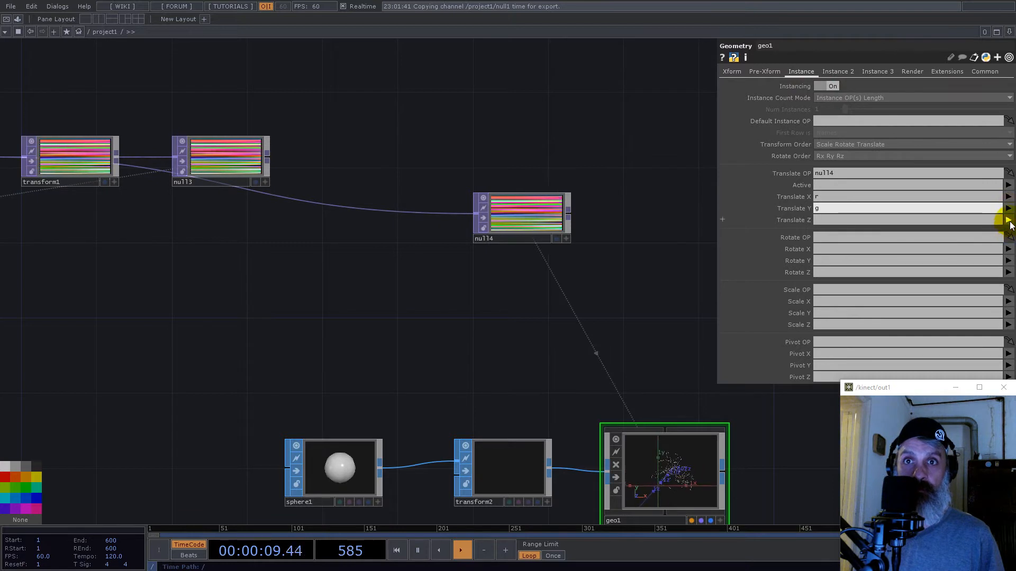
{"action": "left_click", "coordinate": [1010, 229]}
{"action": "left_click", "coordinate": [1008, 219]}
{"action": "left_click", "coordinate": [1011, 249]}
- Split the workspace in two, show a Geometry Viewer in the second pane, and inspect the instanced sphere trails
{"action": "left_click_drag", "start_coordinate": [604, 179], "coordinate": [390, 175]}
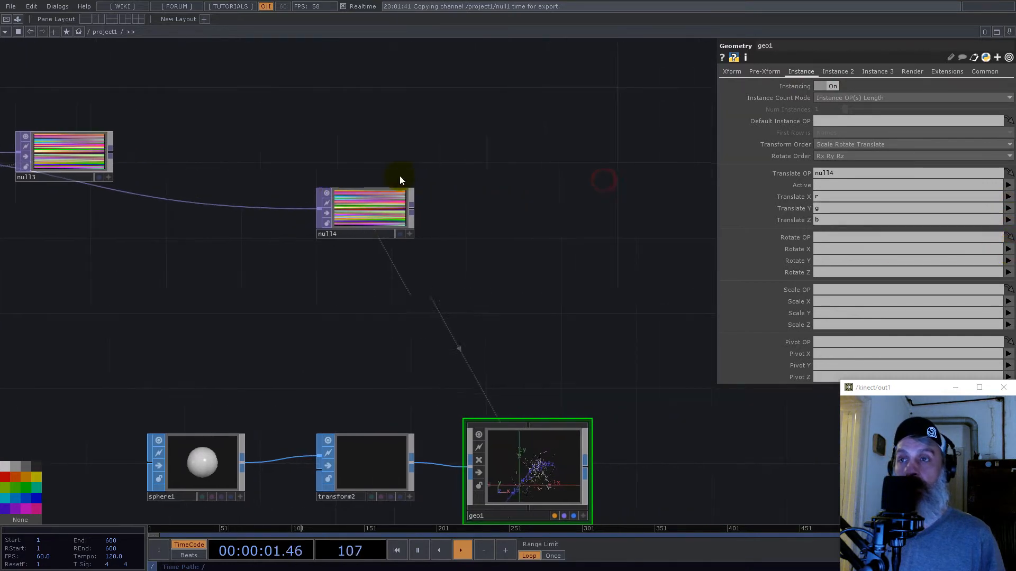
{"action": "left_click", "coordinate": [1009, 32]}
{"action": "left_click", "coordinate": [948, 54]}
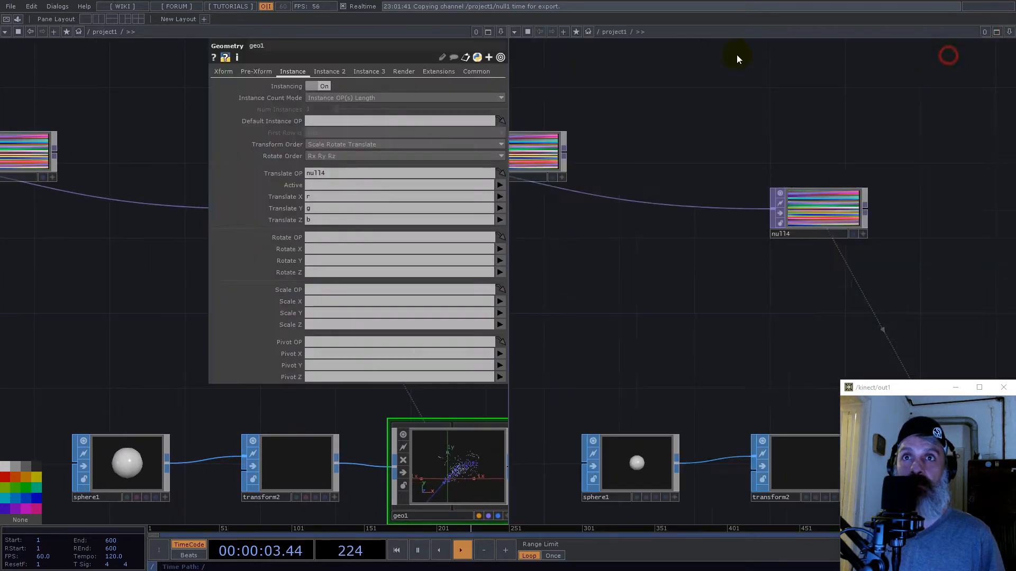
{"action": "left_click", "coordinate": [517, 32]}
{"action": "left_click", "coordinate": [530, 65]}
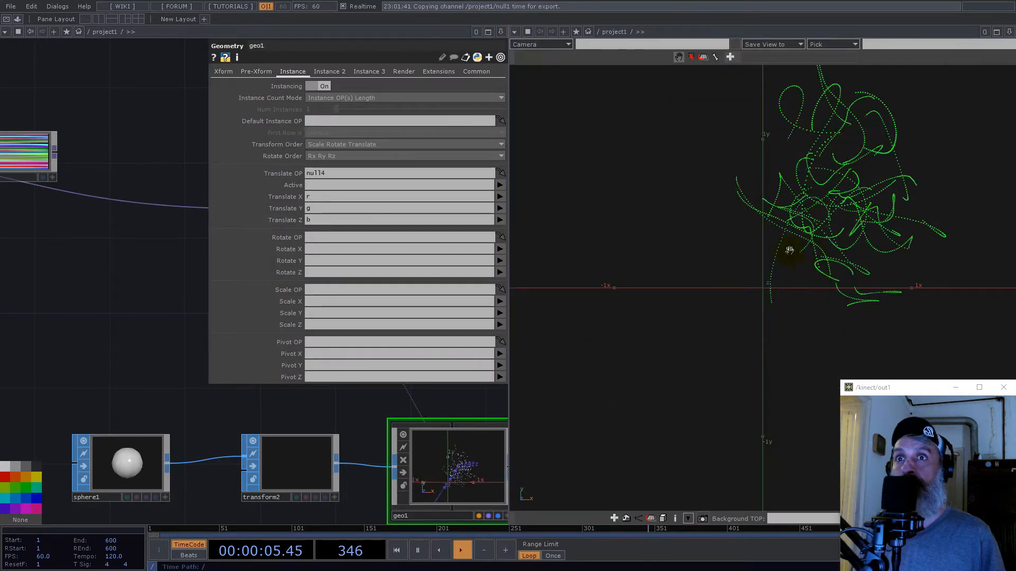
{"action": "left_click_drag", "start_coordinate": [685, 275], "coordinate": [744, 300]}
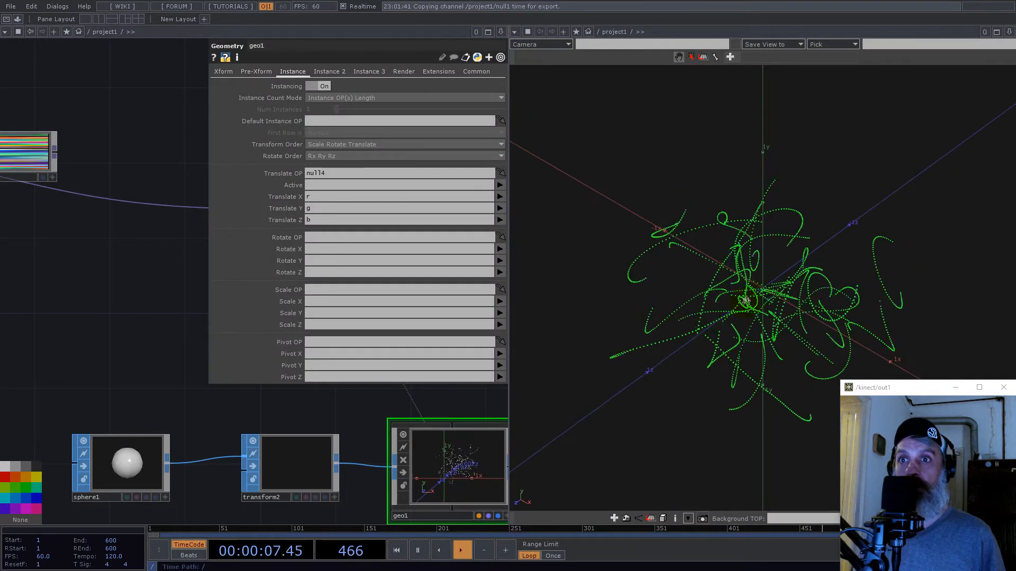
{"action": "scroll", "coordinate": [794, 290], "scroll_direction": "up", "scroll_amount": 5}
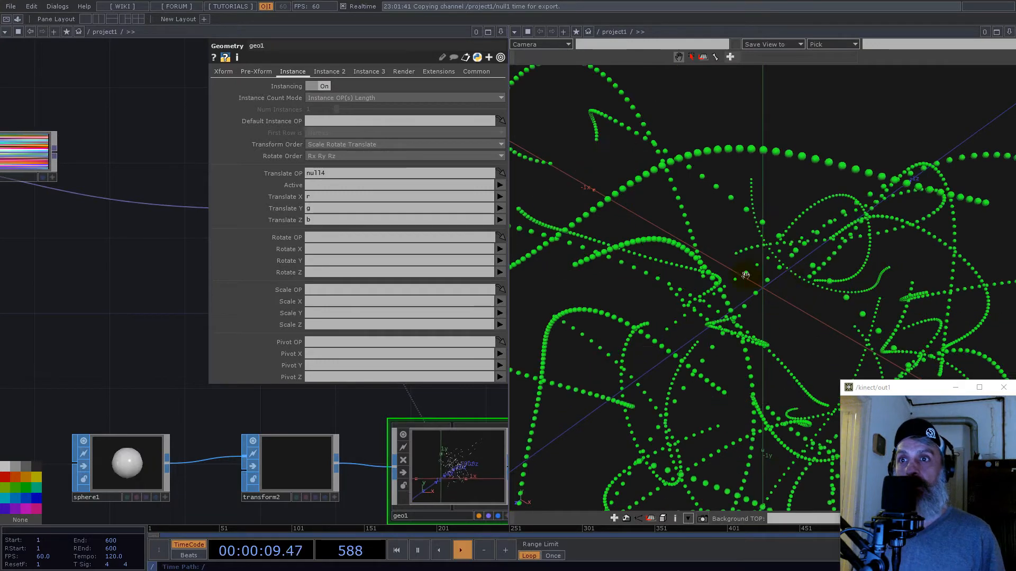
- Set the uniform scale of the sphere's transform2 SOP to 1/256 and inspect the instanced trails up close and from another angle
{"action": "left_click", "coordinate": [134, 290]}
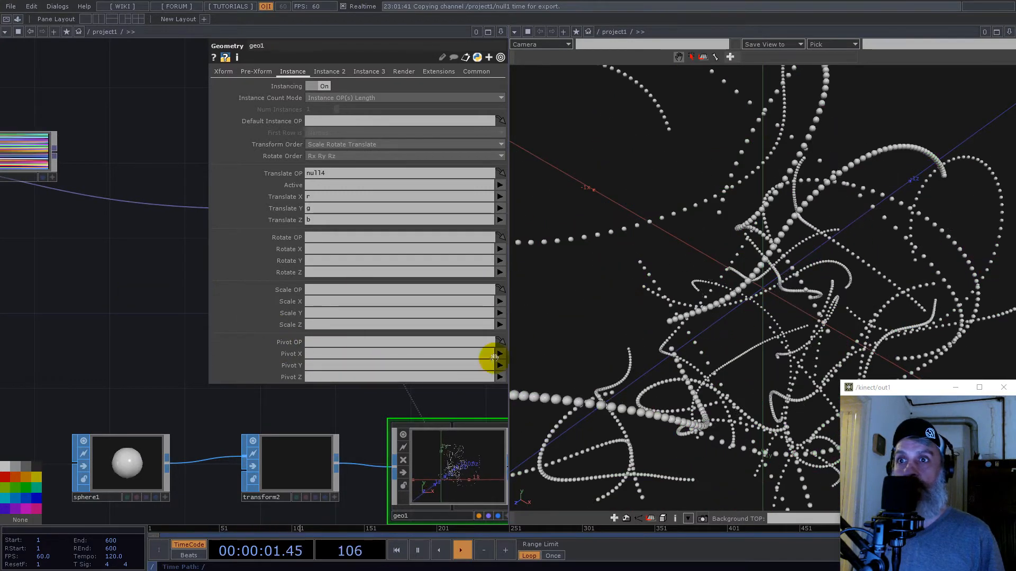
{"action": "scroll", "coordinate": [227, 434], "scroll_direction": "down", "scroll_amount": 5}
{"action": "left_click", "coordinate": [247, 447]}
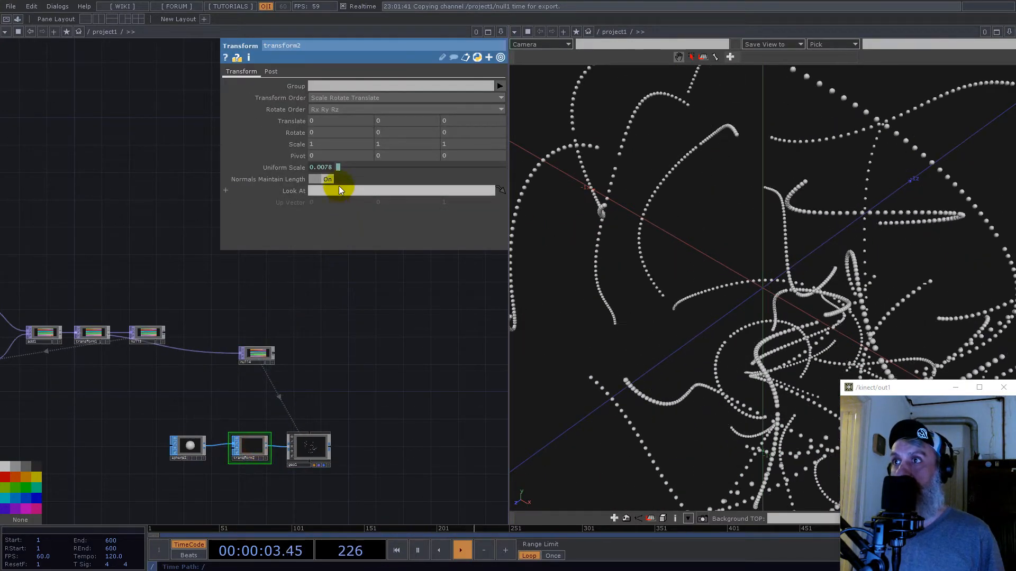
{"action": "left_click", "coordinate": [324, 166]}
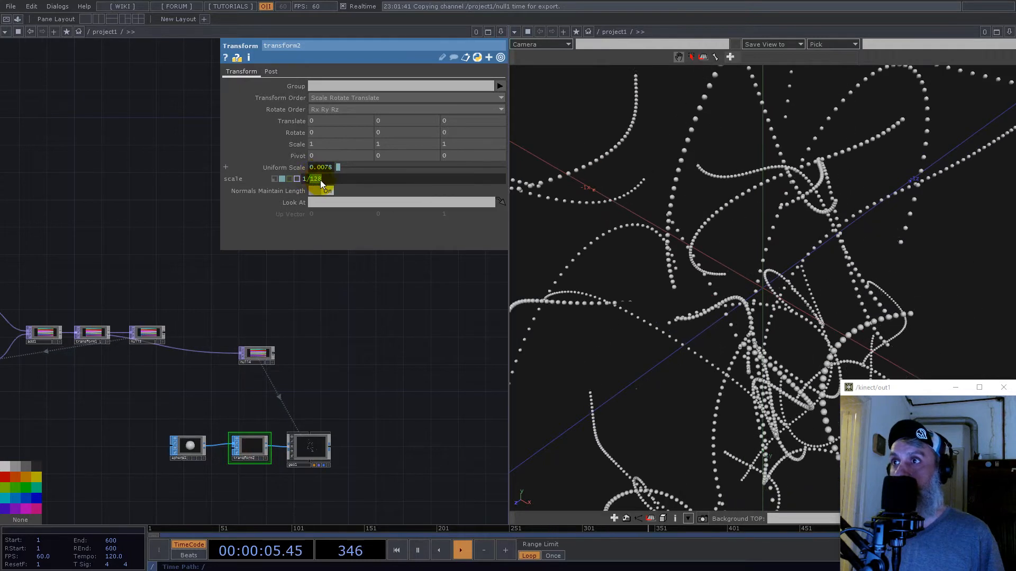
{"action": "type", "text": "256"}
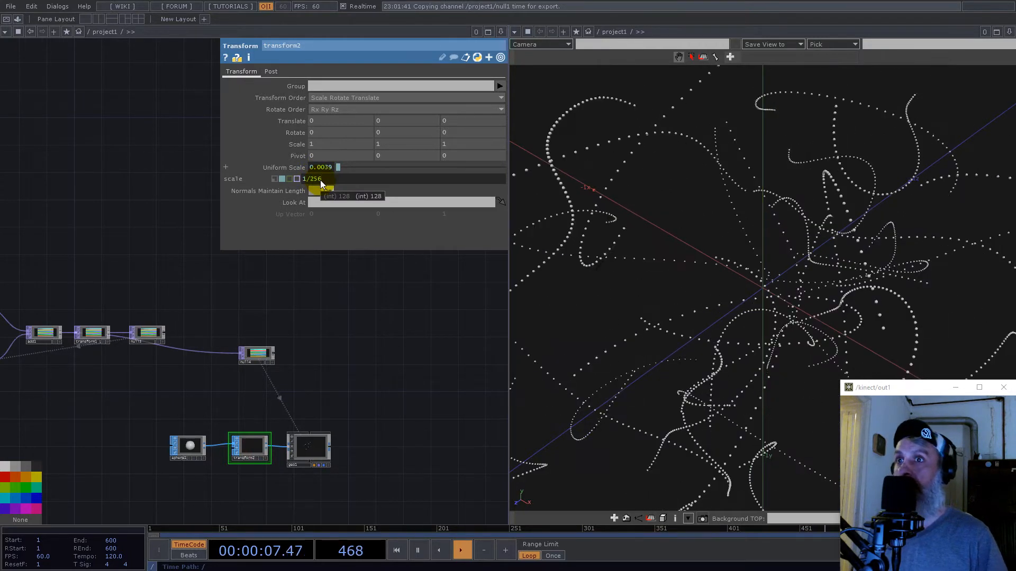
{"action": "left_click", "coordinate": [287, 296]}
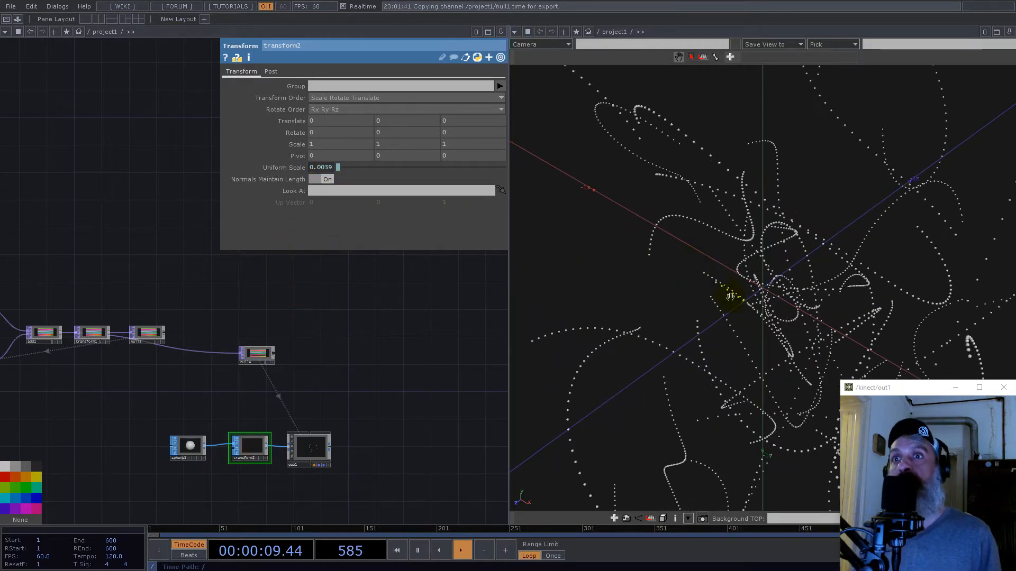
{"action": "scroll", "coordinate": [772, 288], "scroll_direction": "up", "scroll_amount": 2}
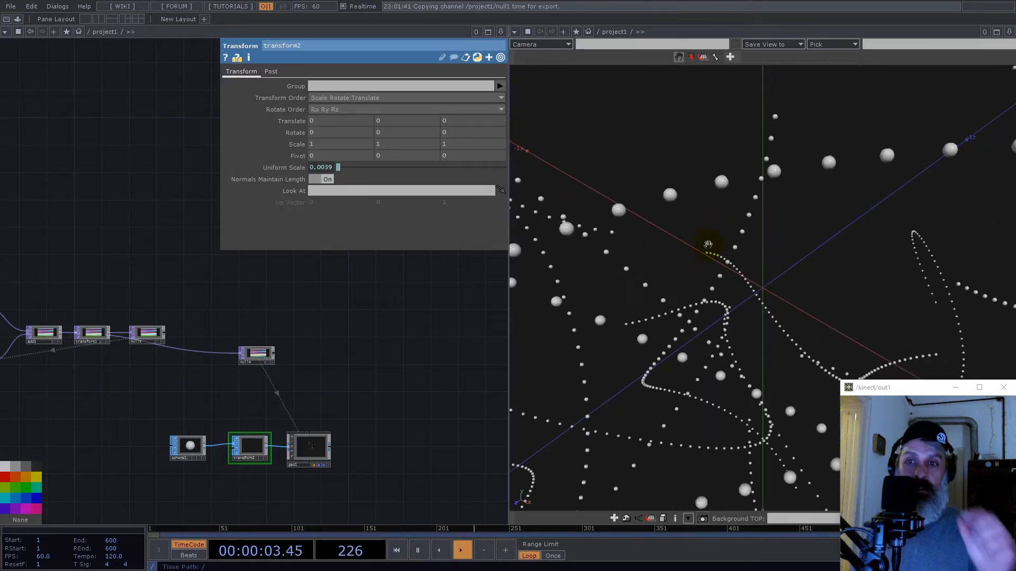
{"action": "scroll", "coordinate": [730, 262], "scroll_direction": "down", "scroll_amount": 2}
{"action": "left_click_drag", "start_coordinate": [814, 312], "coordinate": [805, 286]}
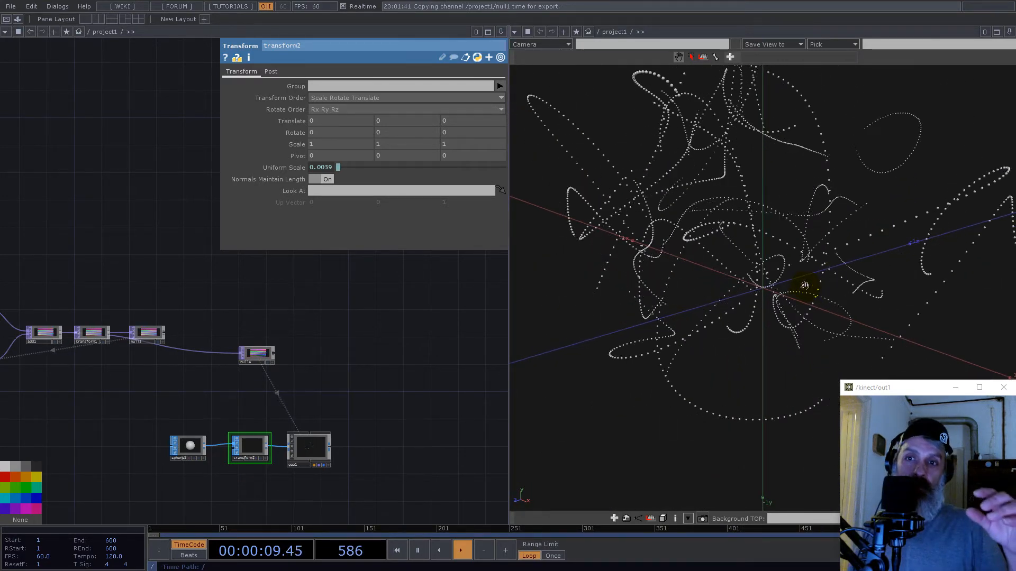
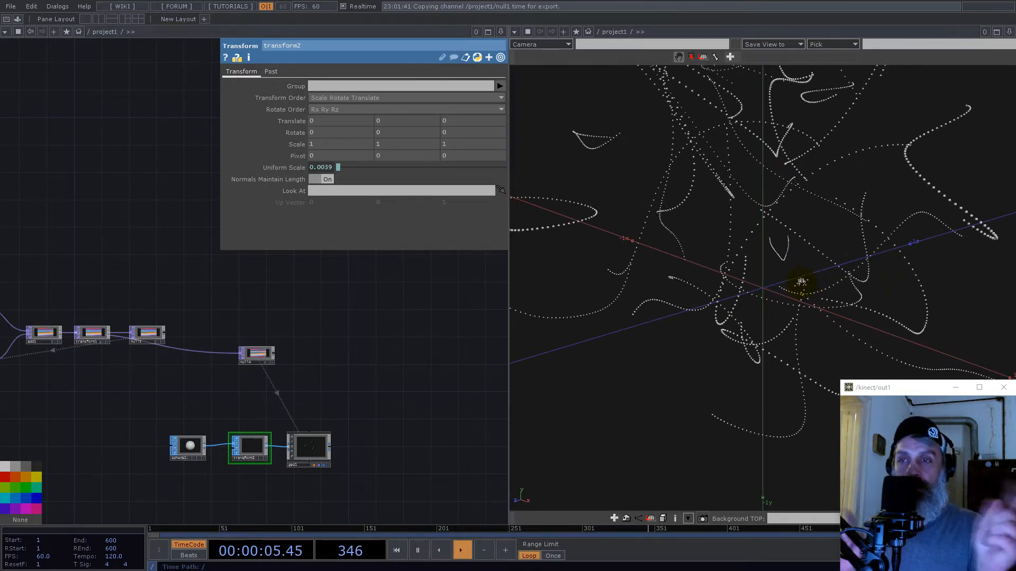
- Add a Select TOP above the trail-map network and set null4 as its source TOP
{"action": "scroll", "coordinate": [414, 303], "scroll_direction": "down", "scroll_amount": 5}
{"action": "left_click_drag", "start_coordinate": [408, 306], "coordinate": [312, 373]}
{"action": "left_click_drag", "start_coordinate": [306, 310], "coordinate": [287, 347]}
{"action": "key", "text": "Tab"}
{"action": "type", "text": "sel"}
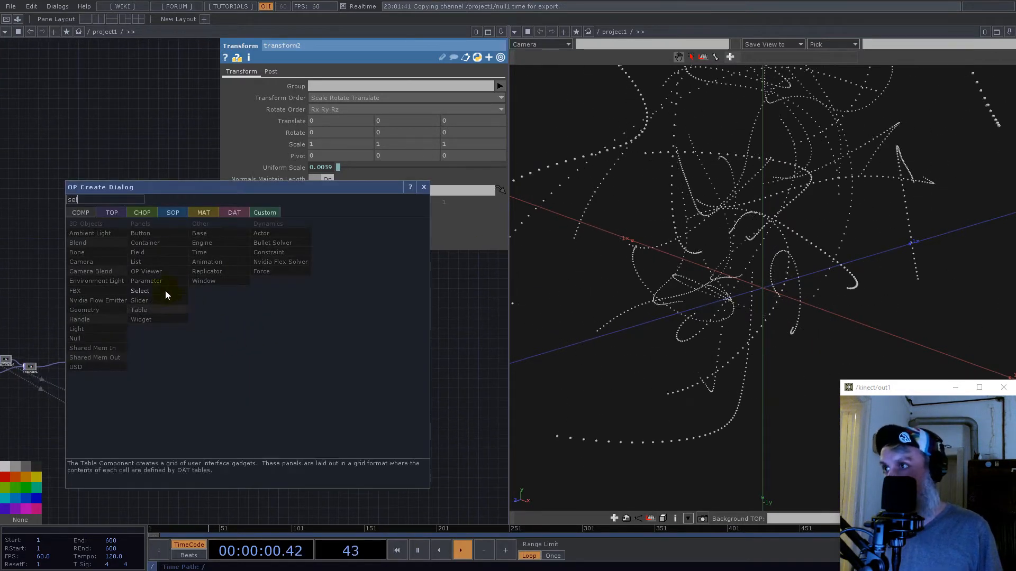
{"action": "left_click", "coordinate": [113, 213]}
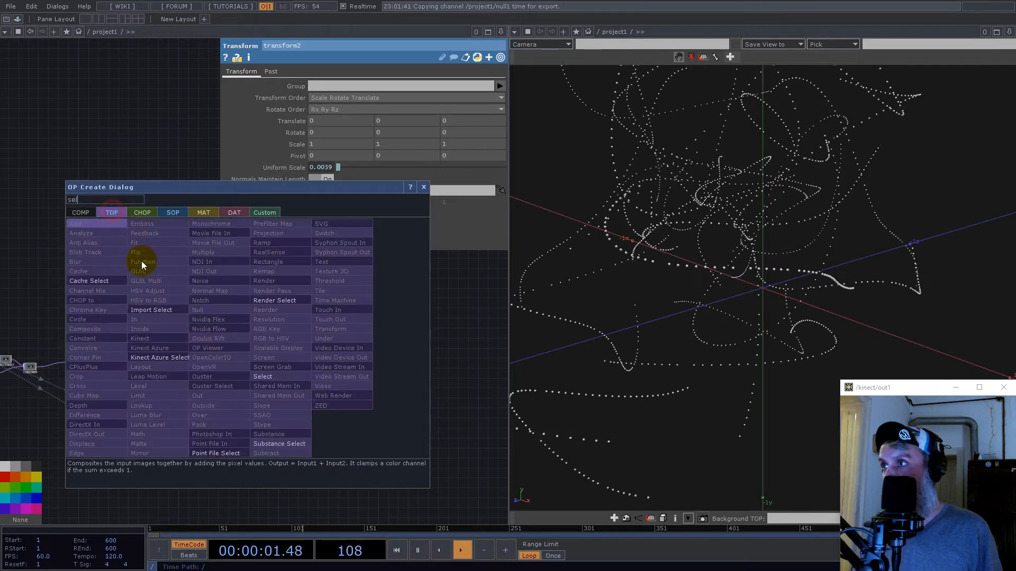
{"action": "left_click", "coordinate": [261, 376]}
{"action": "left_click", "coordinate": [301, 372]}
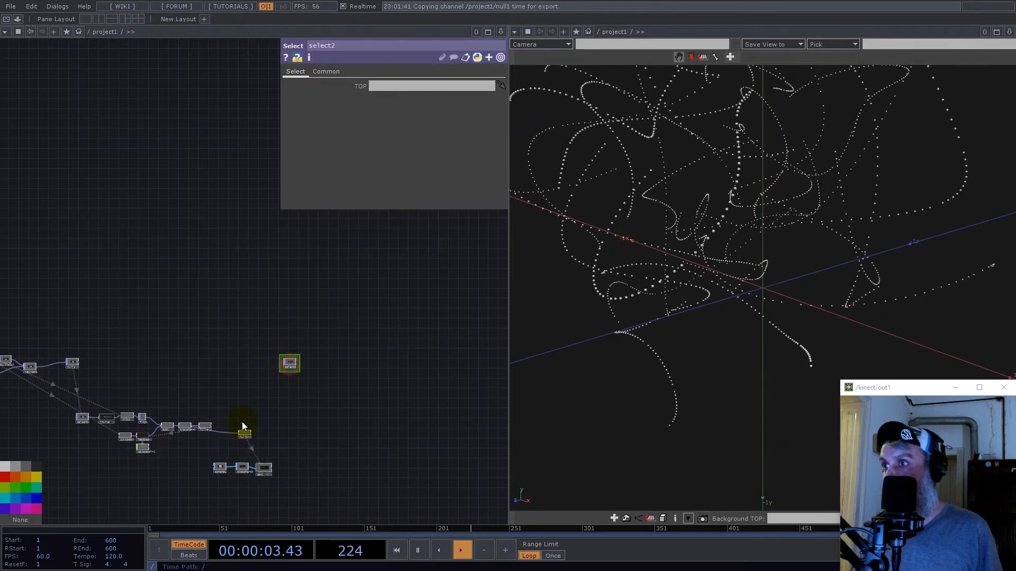
{"action": "left_click_drag", "start_coordinate": [252, 433], "coordinate": [437, 86]}
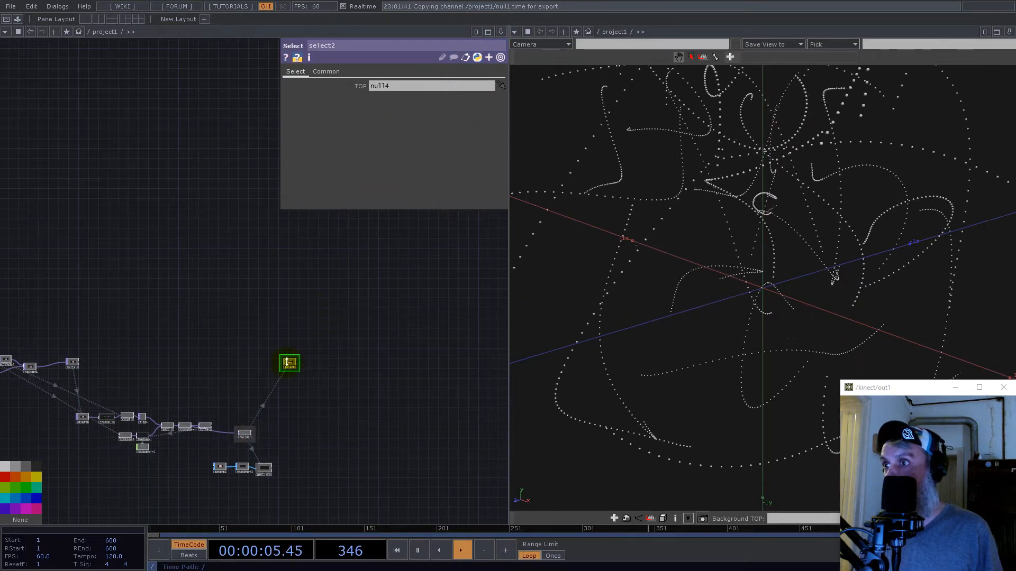
- Enlarge the select2 node for a bigger trail-map preview and widen the network pane
{"action": "scroll", "coordinate": [321, 292], "scroll_direction": "up", "scroll_amount": 5}
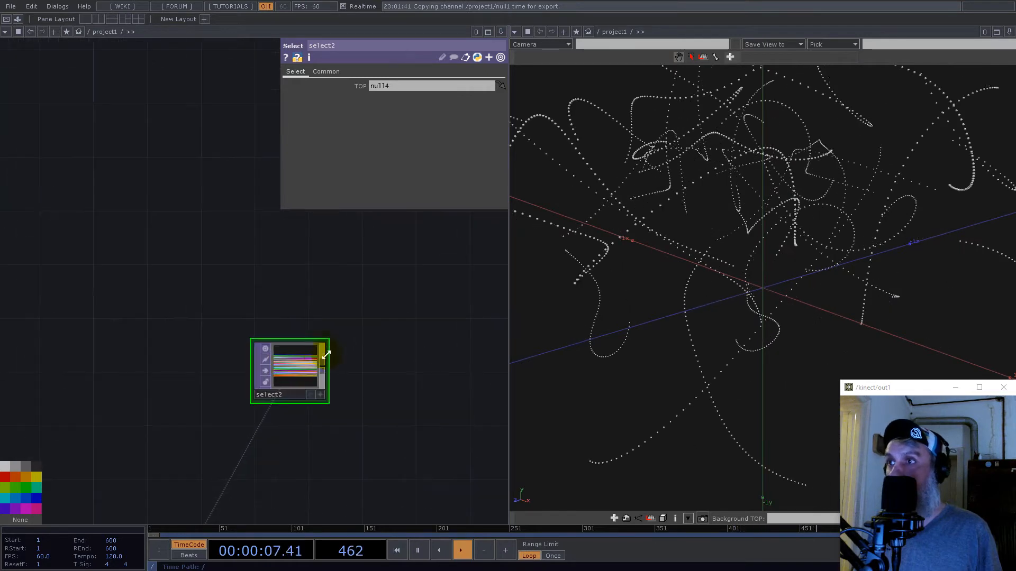
{"action": "left_click", "coordinate": [327, 334]}
{"action": "scroll", "coordinate": [267, 385], "scroll_direction": "up", "scroll_amount": 5}
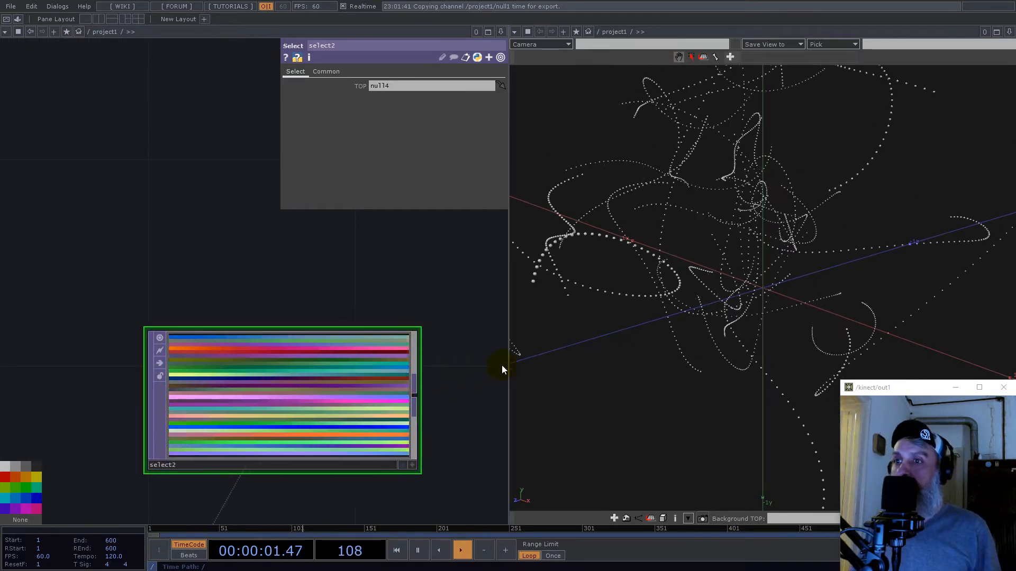
{"action": "left_click_drag", "start_coordinate": [509, 364], "coordinate": [582, 363]}
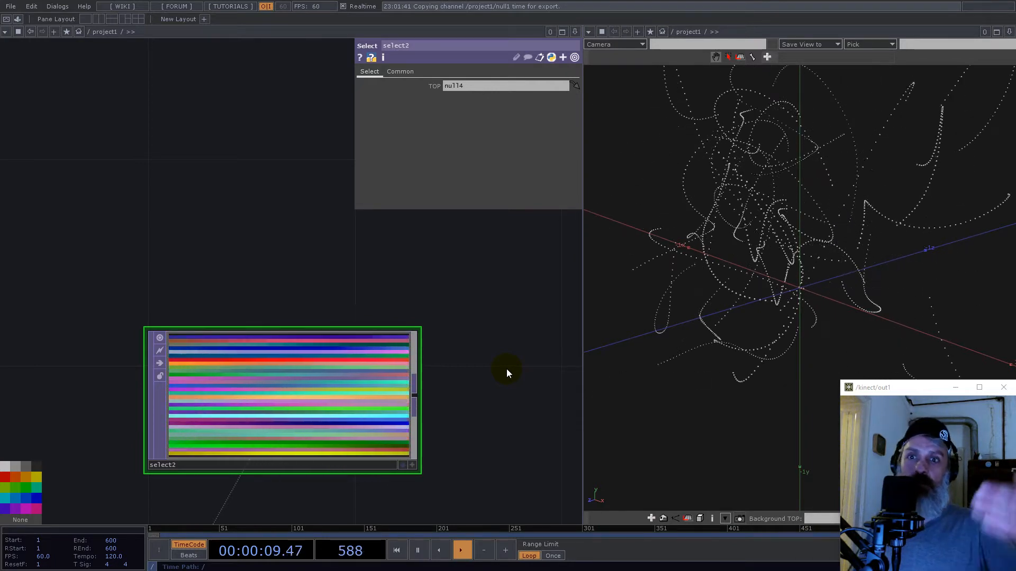
- Add a Transform TOP fed by select2
{"action": "scroll", "coordinate": [434, 308], "scroll_direction": "down", "scroll_amount": 3}
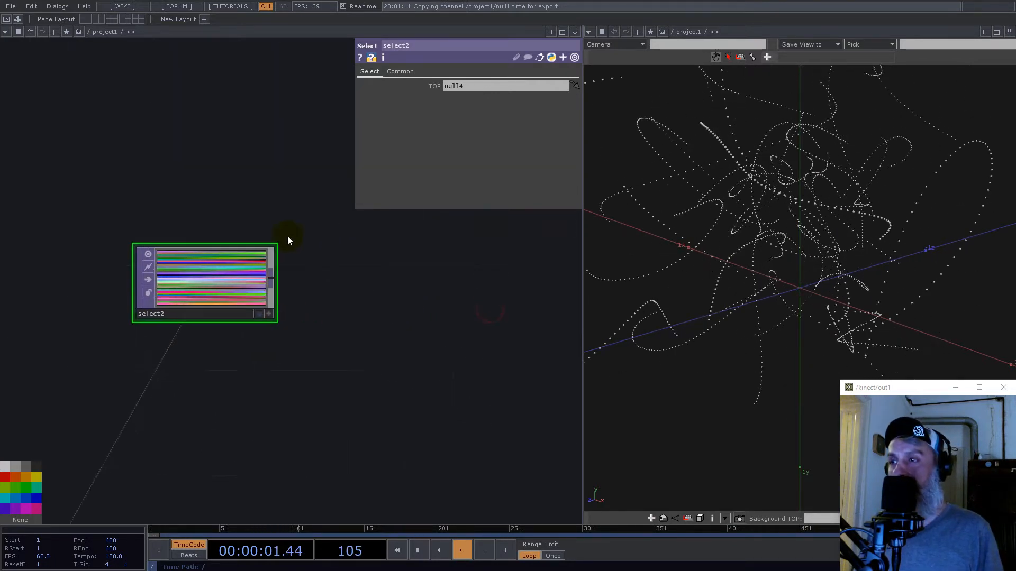
{"action": "right_click", "coordinate": [250, 271]}
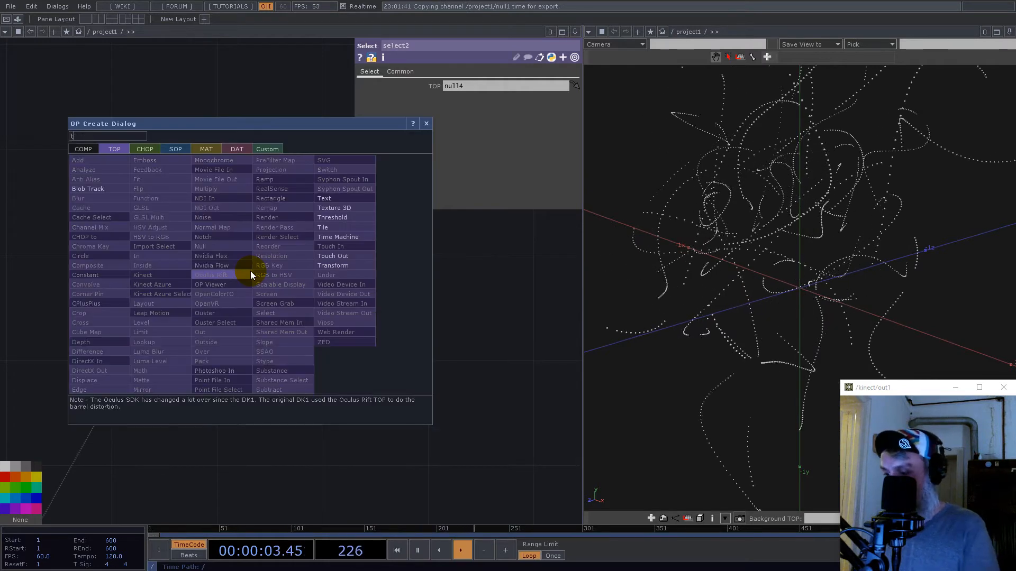
{"action": "left_click", "coordinate": [340, 265]}
{"action": "left_click", "coordinate": [389, 351]}
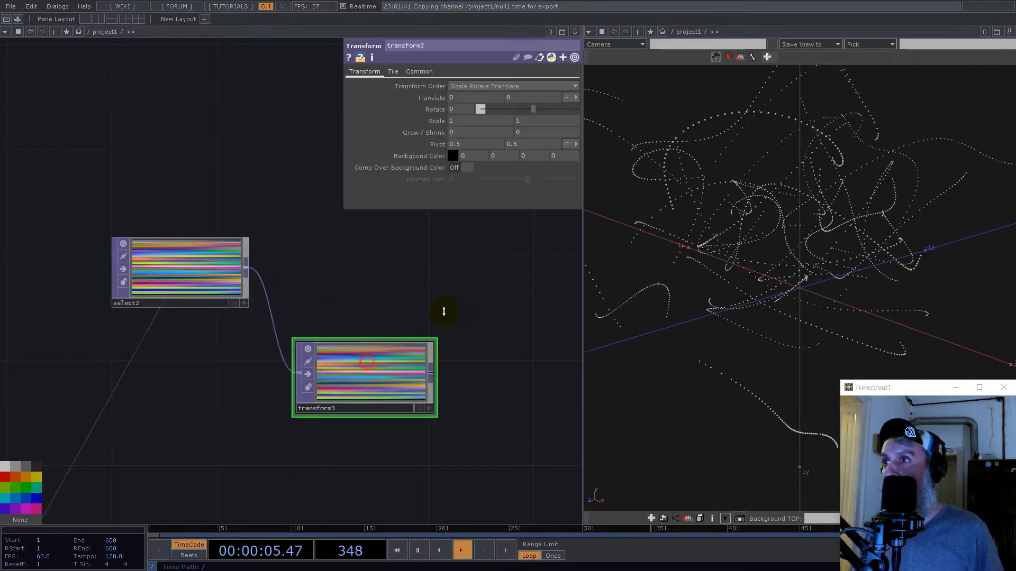
- Set both Input Smoothness and Viewer Smoothness of transform3 to Nearest Pixel
{"action": "left_click", "coordinate": [419, 71]}
{"action": "left_click", "coordinate": [481, 144]}
{"action": "left_click", "coordinate": [477, 156]}
{"action": "left_click", "coordinate": [477, 168]}
{"action": "left_click", "coordinate": [477, 179]}
{"action": "left_click", "coordinate": [363, 72]}
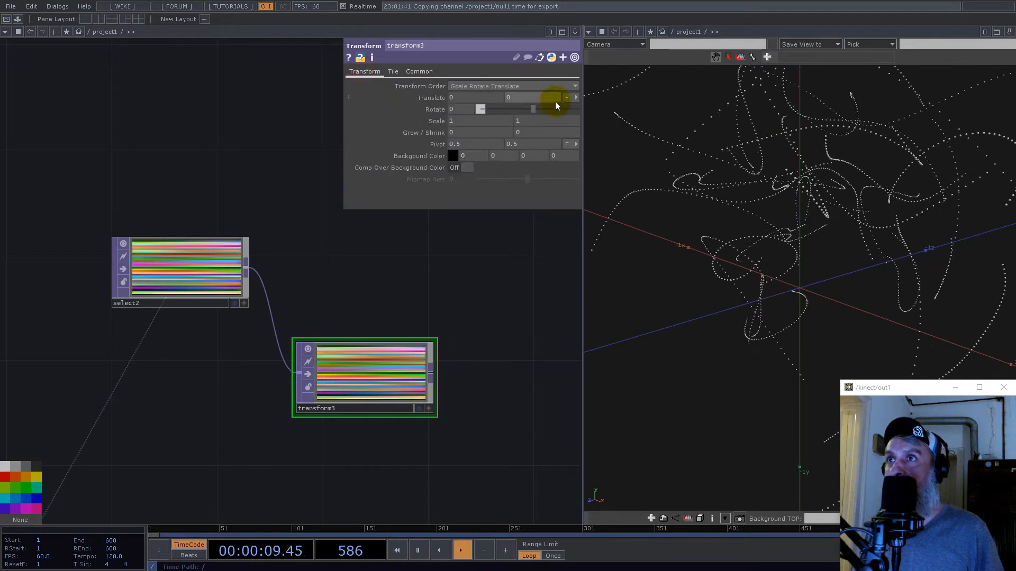
- Change transform3's Translate units to pixels and set the X translation to -1
{"action": "left_click", "coordinate": [570, 98]}
{"action": "left_click", "coordinate": [566, 107]}
{"action": "left_click", "coordinate": [475, 97]}
{"action": "left_click_drag", "start_coordinate": [459, 97], "coordinate": [428, 93]}
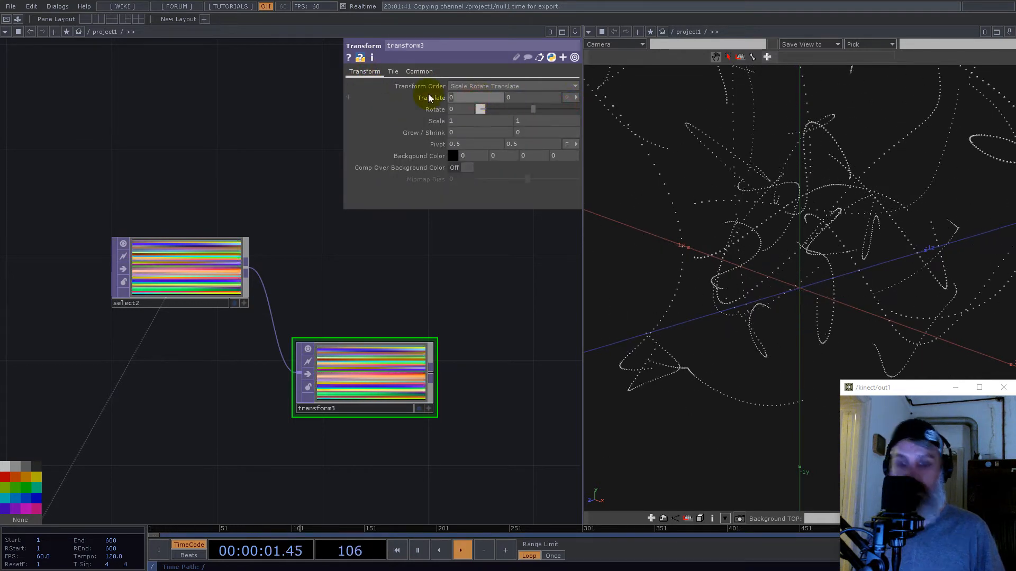
{"action": "type", "text": "-1"}
{"action": "key", "text": "Return"}
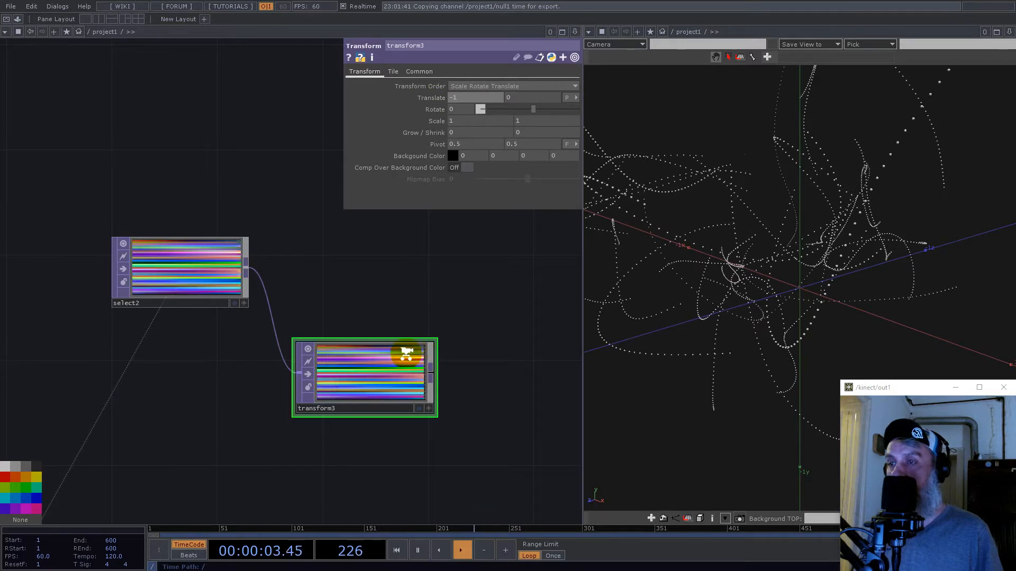
- Add a Subtract TOP fed by transform3 and also connect select2 to it as the other input
{"action": "scroll", "coordinate": [408, 354], "scroll_direction": "up", "scroll_amount": 5}
{"action": "scroll", "coordinate": [476, 360], "scroll_direction": "down", "scroll_amount": 5}
{"action": "scroll", "coordinate": [454, 363], "scroll_direction": "up", "scroll_amount": 5}
{"action": "scroll", "coordinate": [447, 401], "scroll_direction": "down", "scroll_amount": 5}
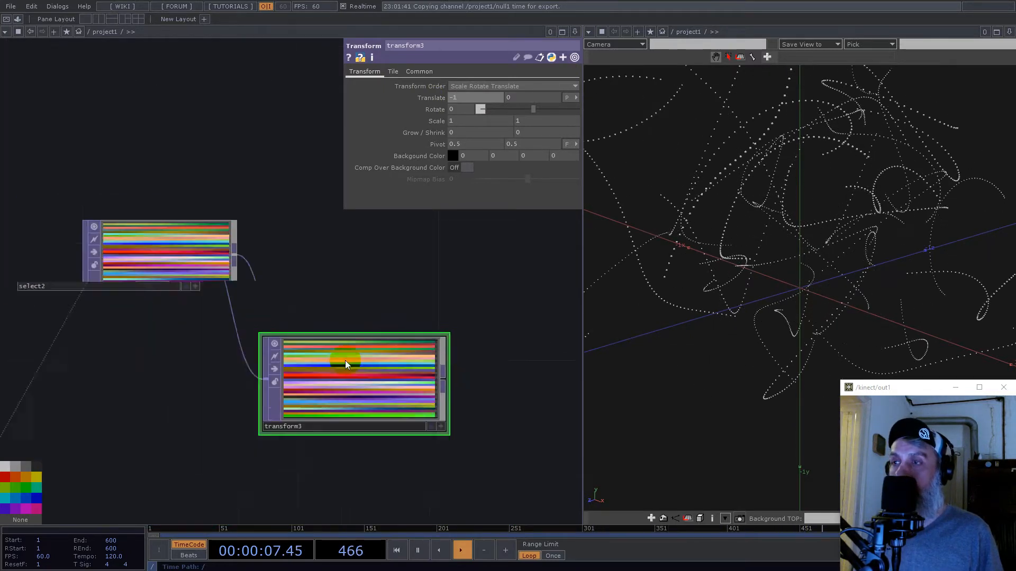
{"action": "scroll", "coordinate": [423, 365], "scroll_direction": "up", "scroll_amount": 4}
{"action": "right_click", "coordinate": [423, 360]}
{"action": "type", "text": "su"}
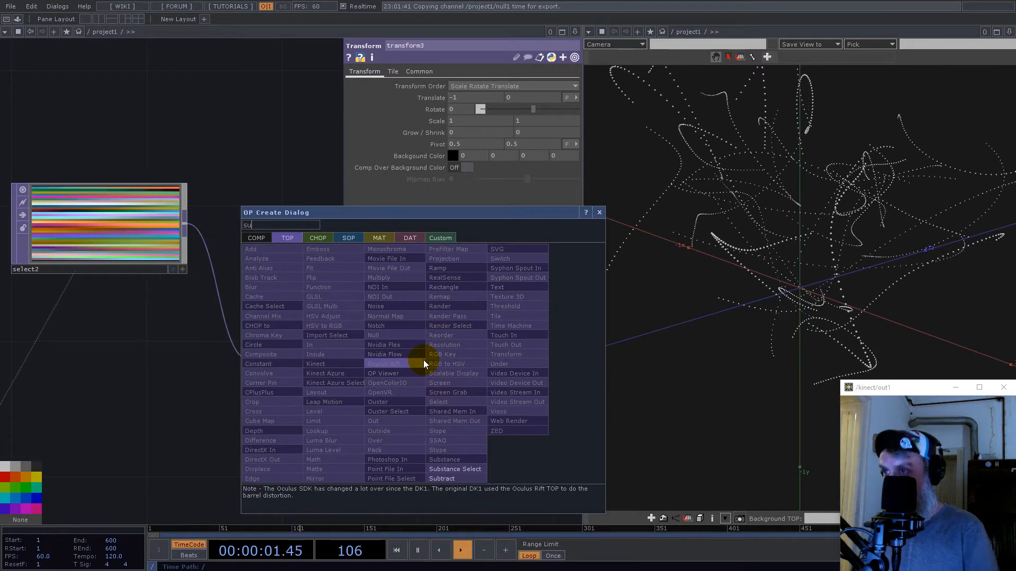
{"action": "left_click", "coordinate": [460, 478]}
{"action": "left_click", "coordinate": [508, 285]}
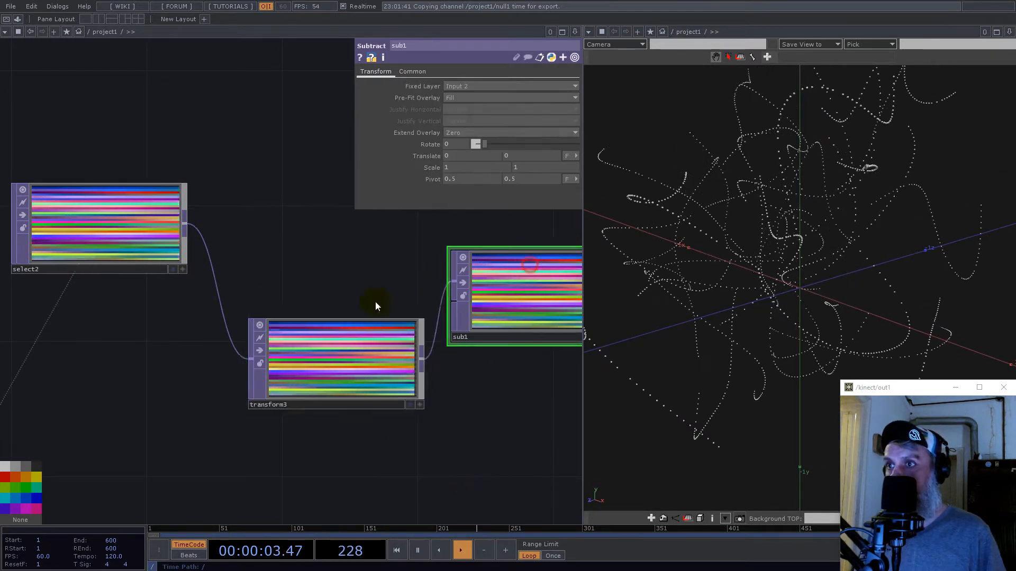
{"action": "scroll", "coordinate": [423, 312], "scroll_direction": "down", "scroll_amount": 6}
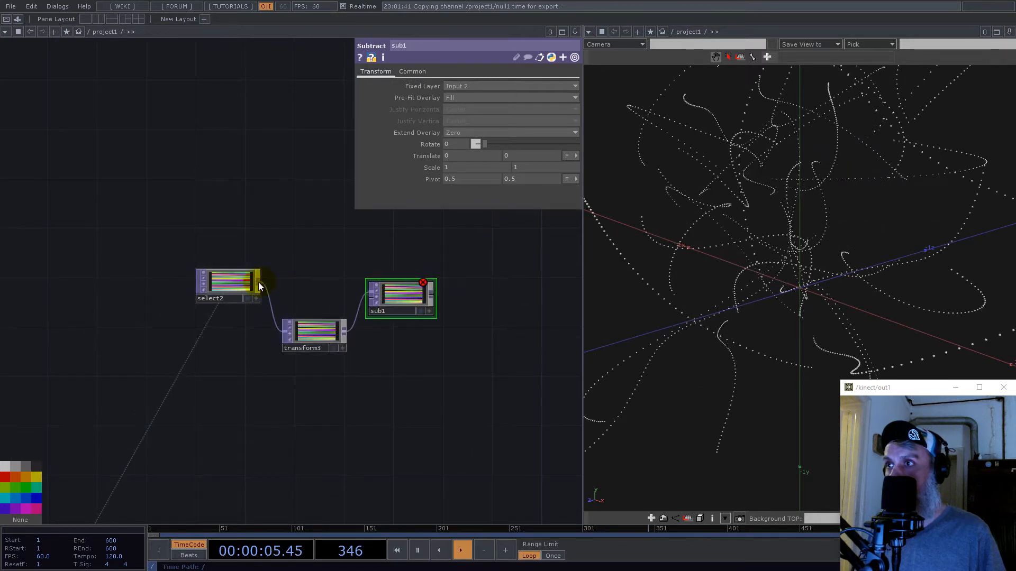
{"action": "left_click", "coordinate": [365, 299]}
- Exclude the alpha channel in sub1's Channel Mask so only RGB is subtracted
{"action": "scroll", "coordinate": [418, 296], "scroll_direction": "up", "scroll_amount": 5}
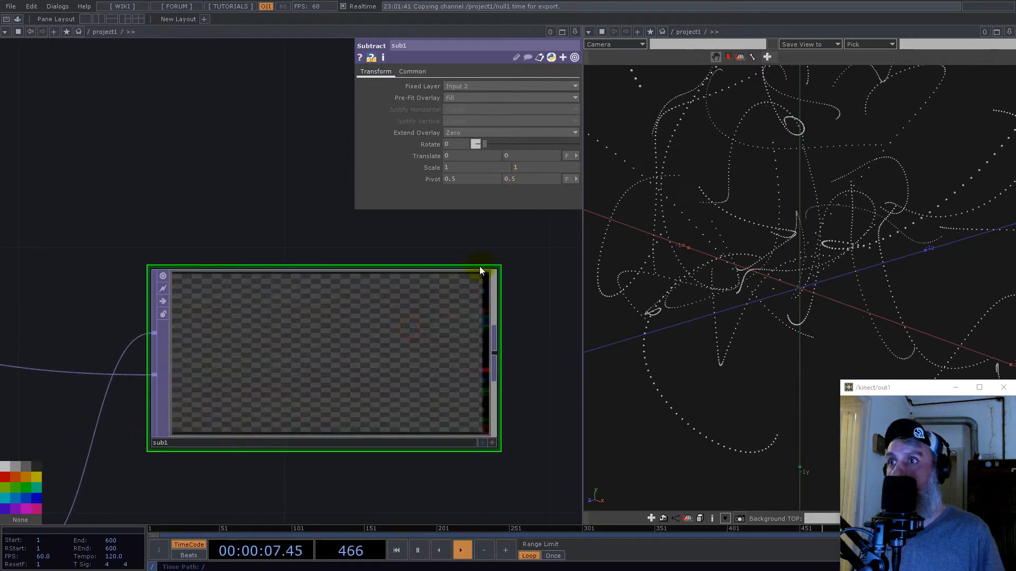
{"action": "left_click", "coordinate": [423, 74]}
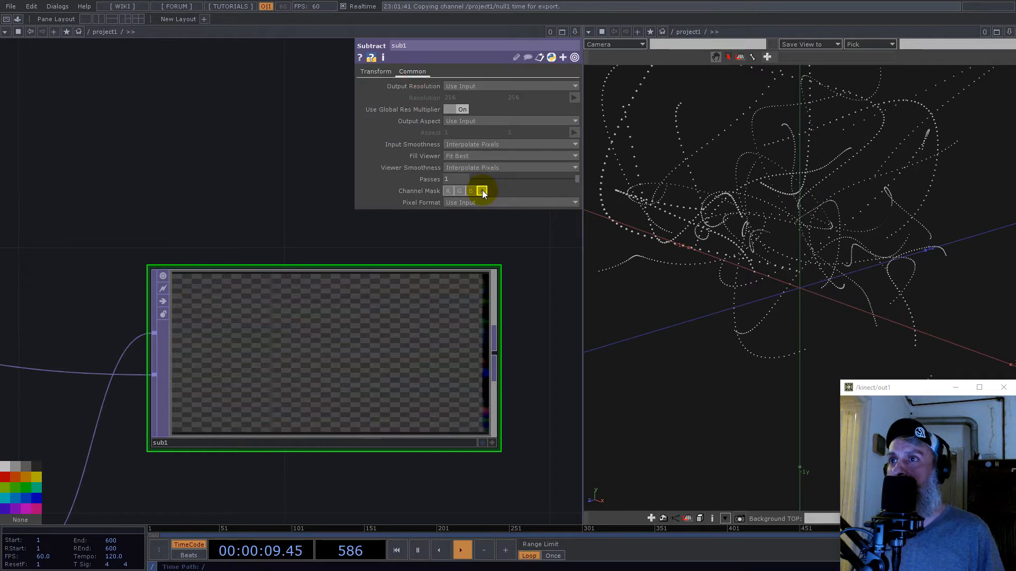
{"action": "left_click", "coordinate": [481, 191]}
- Reposition the sub1 node and add a Math TOP fed by it
{"action": "scroll", "coordinate": [387, 339], "scroll_direction": "down", "scroll_amount": 7}
{"action": "scroll", "coordinate": [415, 351], "scroll_direction": "up", "scroll_amount": 4}
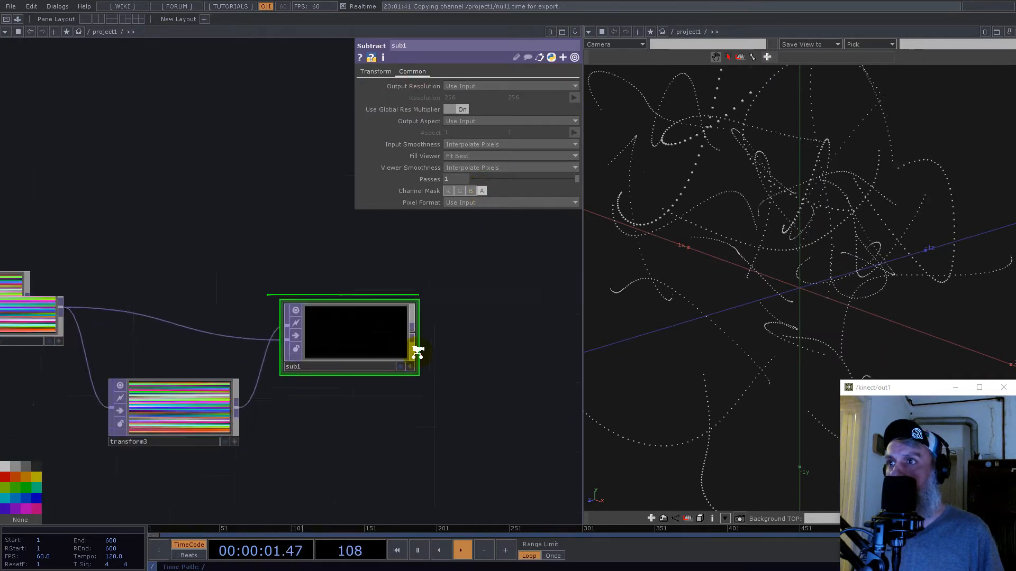
{"action": "left_click_drag", "start_coordinate": [351, 338], "coordinate": [360, 311]}
{"action": "scroll", "coordinate": [370, 299], "scroll_direction": "down", "scroll_amount": 5}
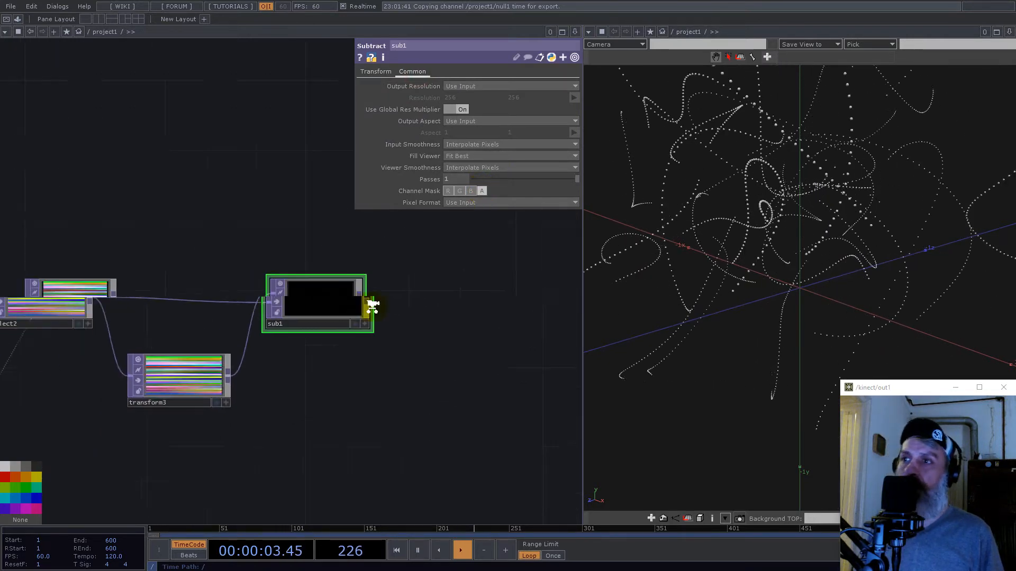
{"action": "left_click", "coordinate": [347, 301]}
{"action": "type", "text": "math"}
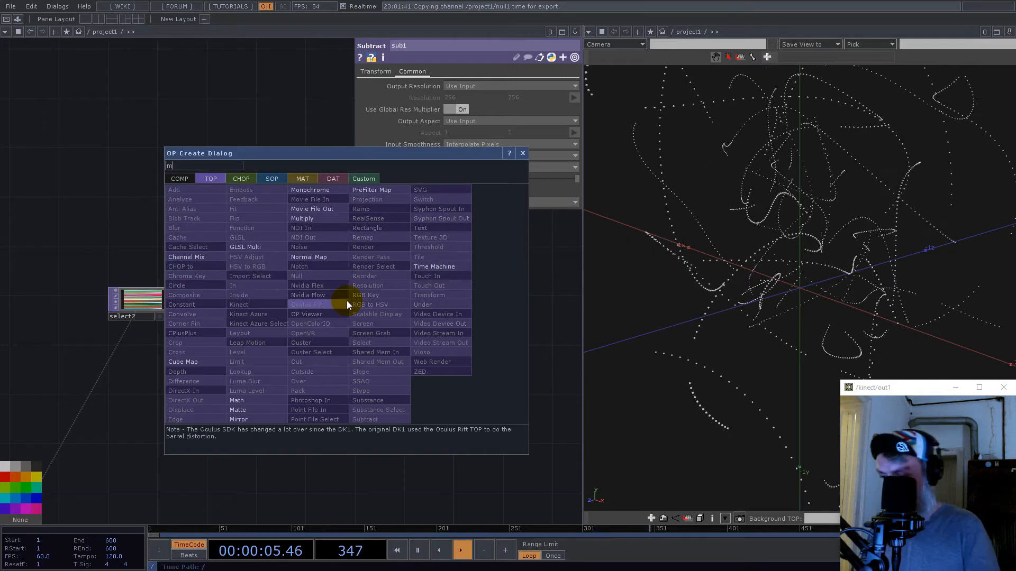
{"action": "left_click", "coordinate": [254, 402]}
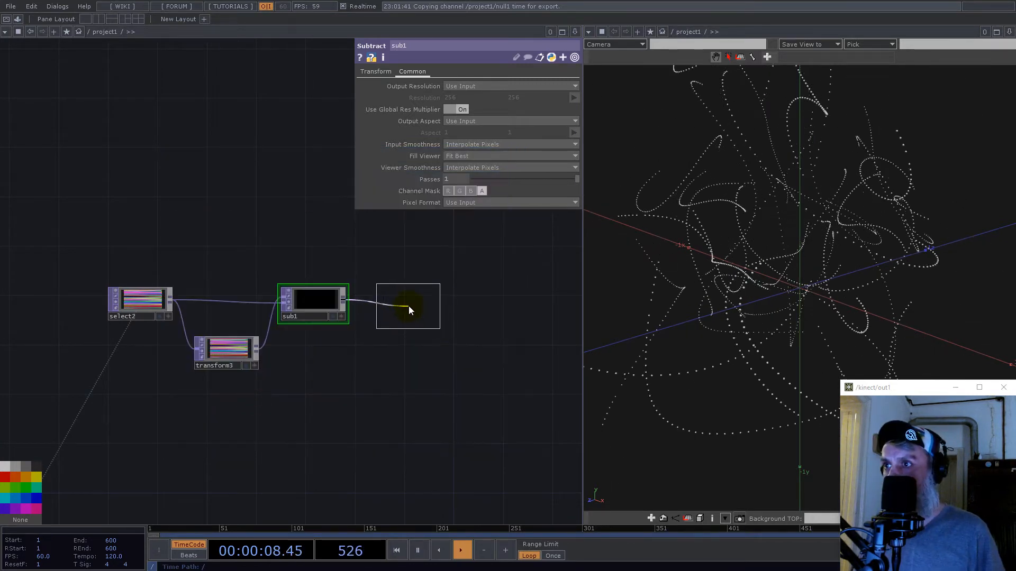
{"action": "left_click", "coordinate": [424, 353]}
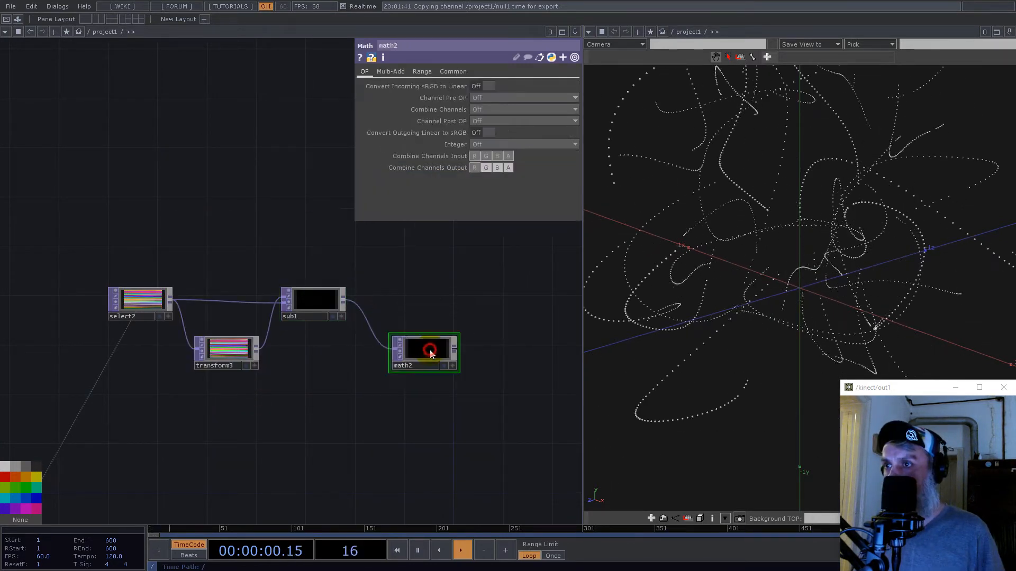
- Set math2 to combine channels by Length without alpha and use the 32-bit float (Mono) pixel format
{"action": "left_click", "coordinate": [503, 109]}
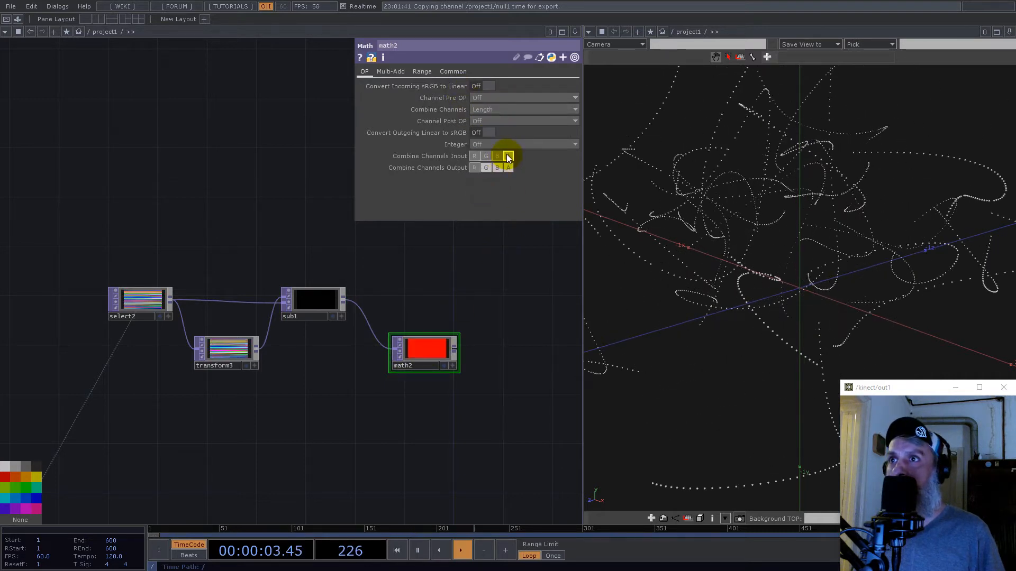
{"action": "left_click", "coordinate": [454, 71]}
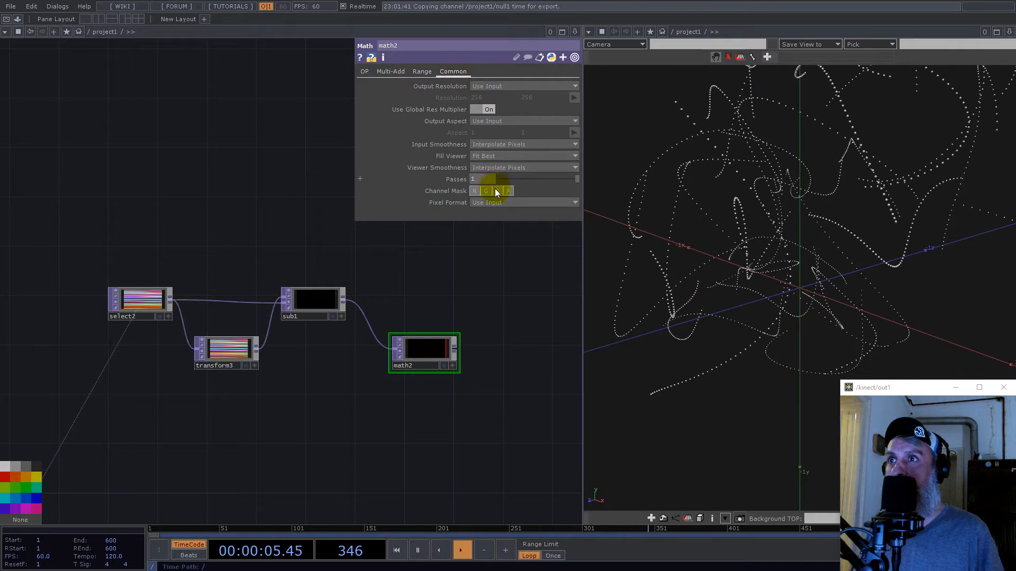
{"action": "left_click", "coordinate": [495, 203]}
{"action": "left_click", "coordinate": [520, 330]}
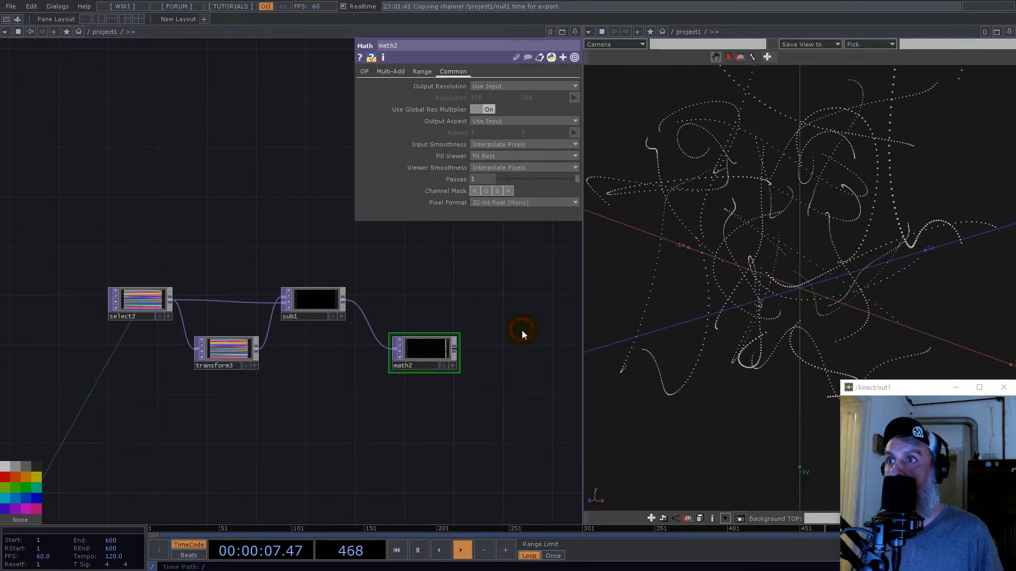
- Set math2's Input Smoothness and Viewer Smoothness to Nearest Pixel
{"action": "scroll", "coordinate": [423, 360], "scroll_direction": "up", "scroll_amount": 5}
{"action": "scroll", "coordinate": [408, 369], "scroll_direction": "up", "scroll_amount": 3}
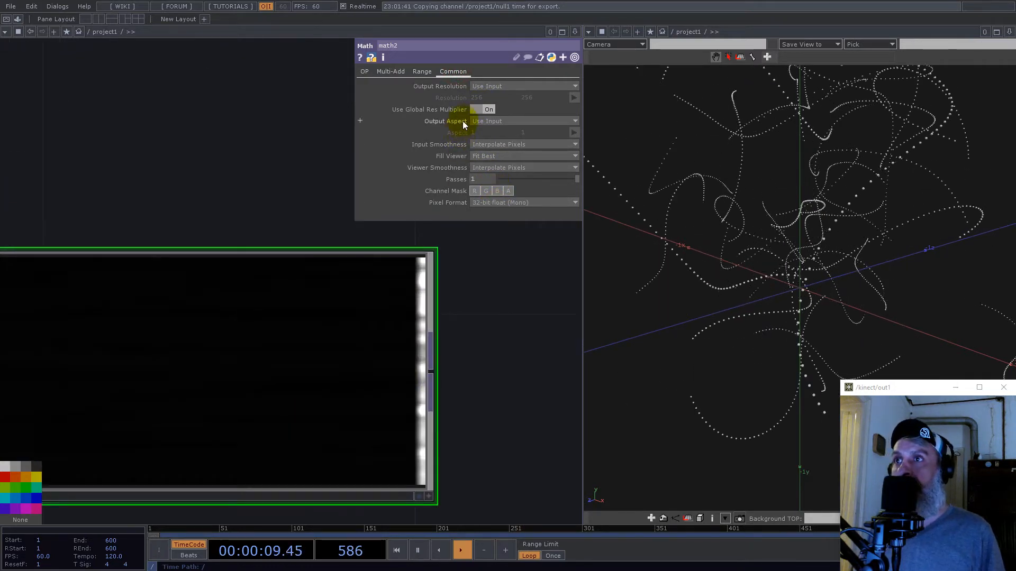
{"action": "left_click", "coordinate": [489, 155]}
{"action": "left_click", "coordinate": [491, 167]}
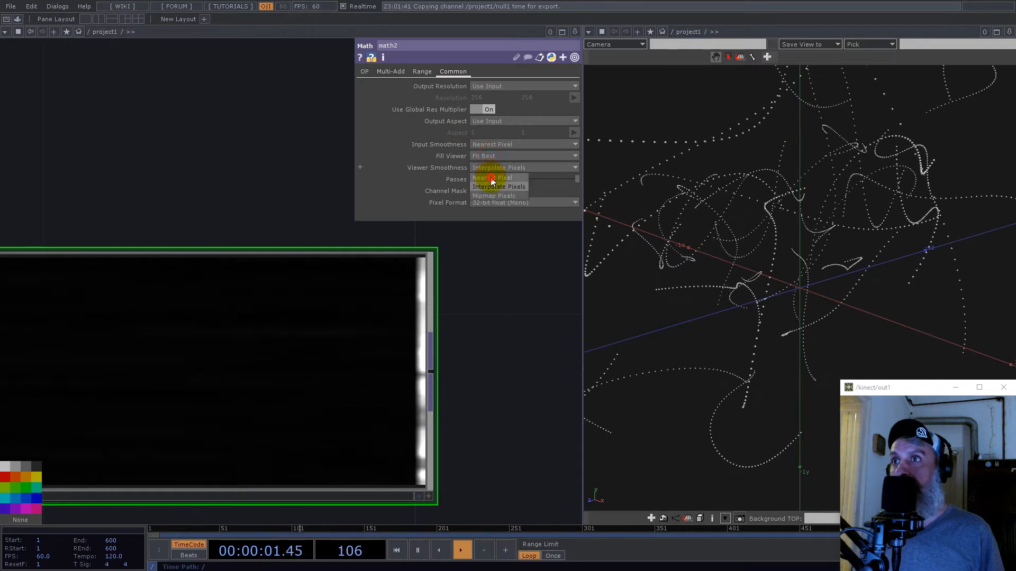
{"action": "left_click", "coordinate": [492, 180]}
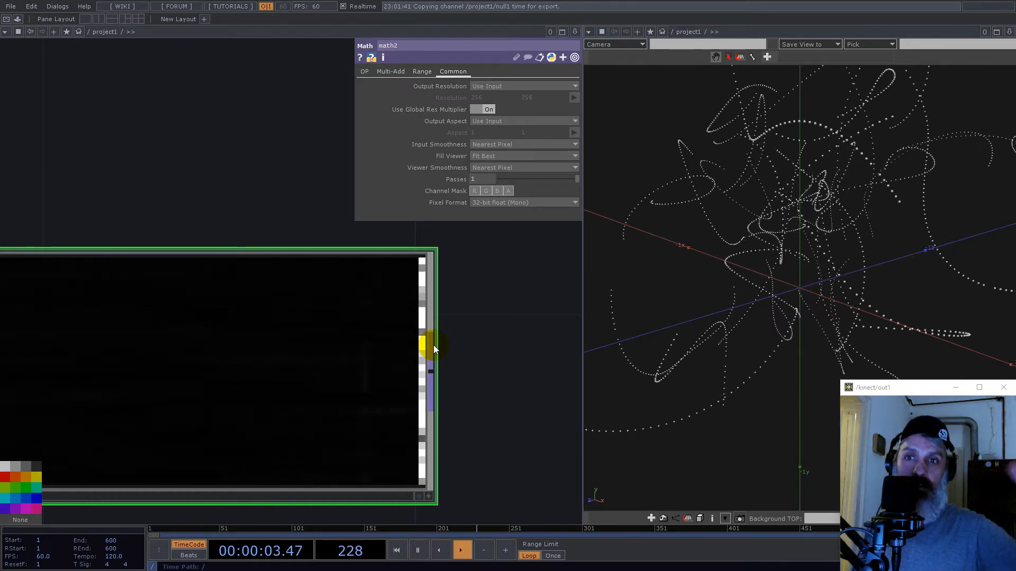
- Add a Crop TOP fed by math2
{"action": "scroll", "coordinate": [392, 320], "scroll_direction": "down", "scroll_amount": 5}
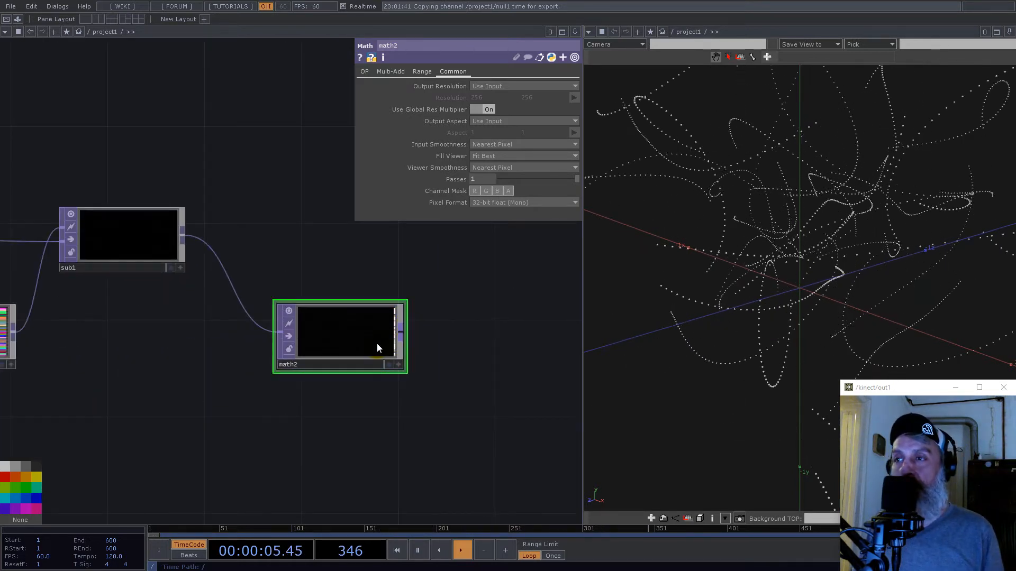
{"action": "scroll", "coordinate": [378, 348], "scroll_direction": "down", "scroll_amount": 4}
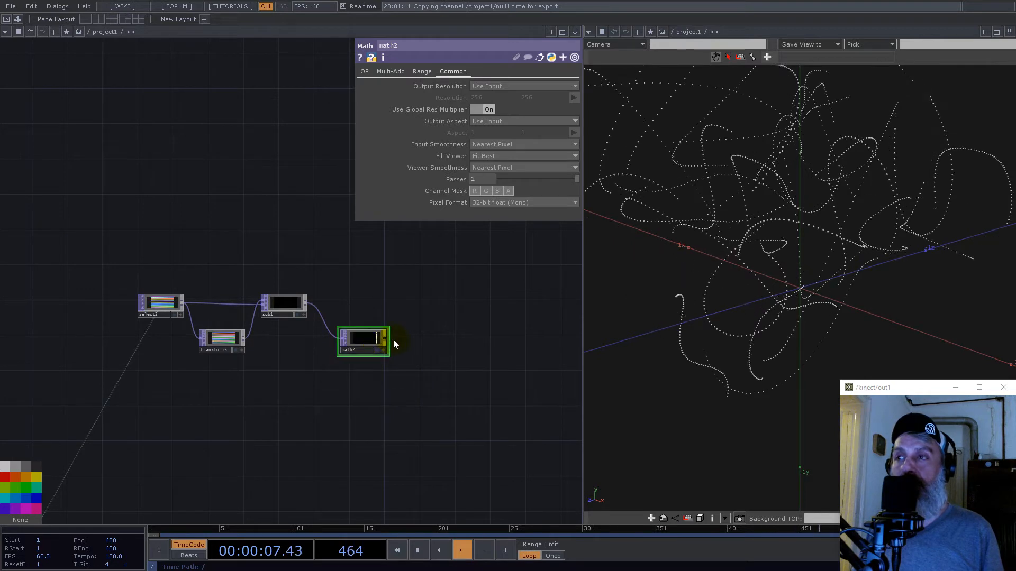
{"action": "right_click", "coordinate": [386, 341]}
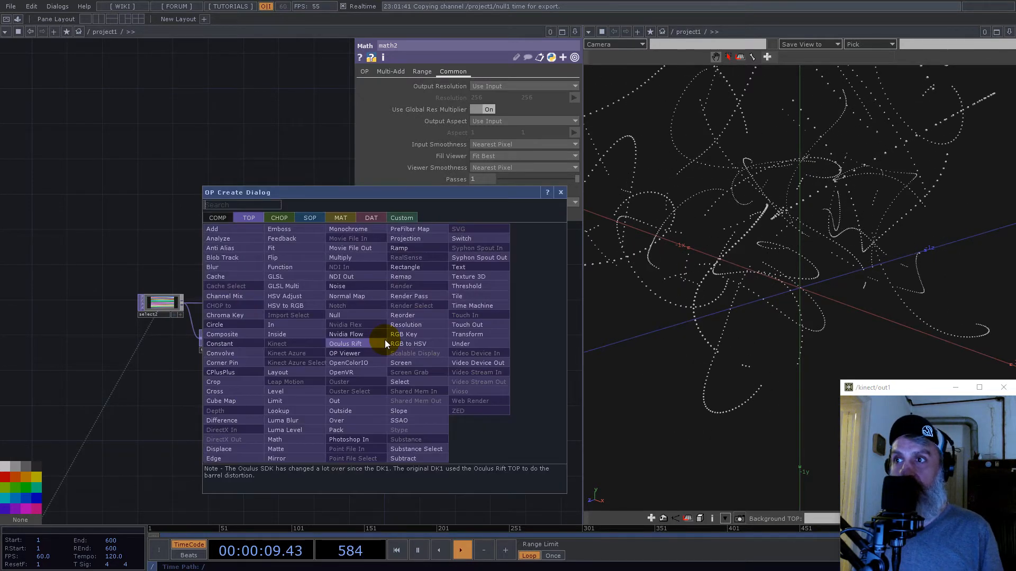
{"action": "type", "text": "cr"}
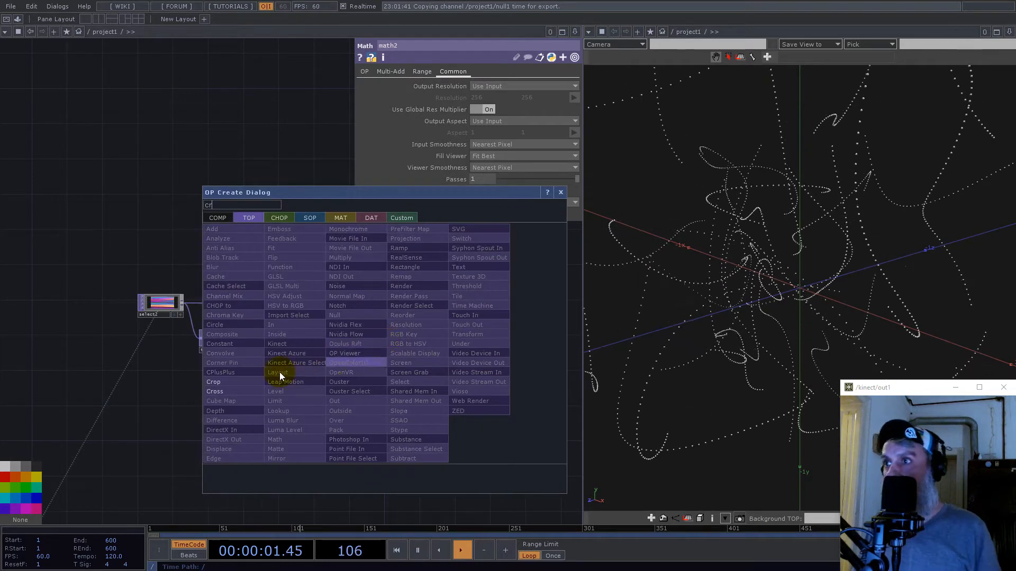
{"action": "left_click", "coordinate": [238, 384]}
{"action": "left_click", "coordinate": [433, 346]}
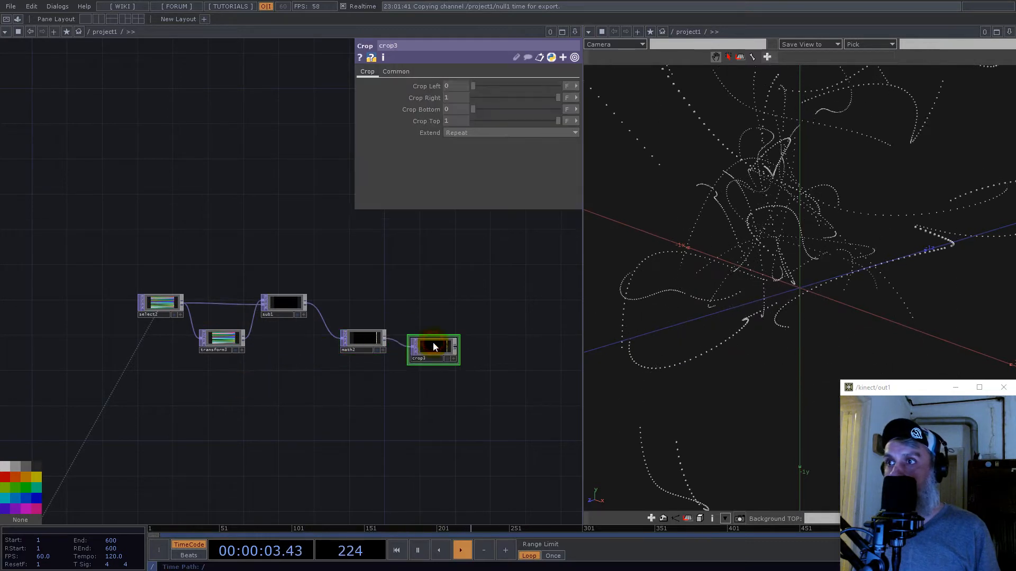
- Reference null1's trail channel in crop3's Crop Right as the expression op('null1')['trail']-1
{"action": "scroll", "coordinate": [430, 338], "scroll_direction": "down", "scroll_amount": 6}
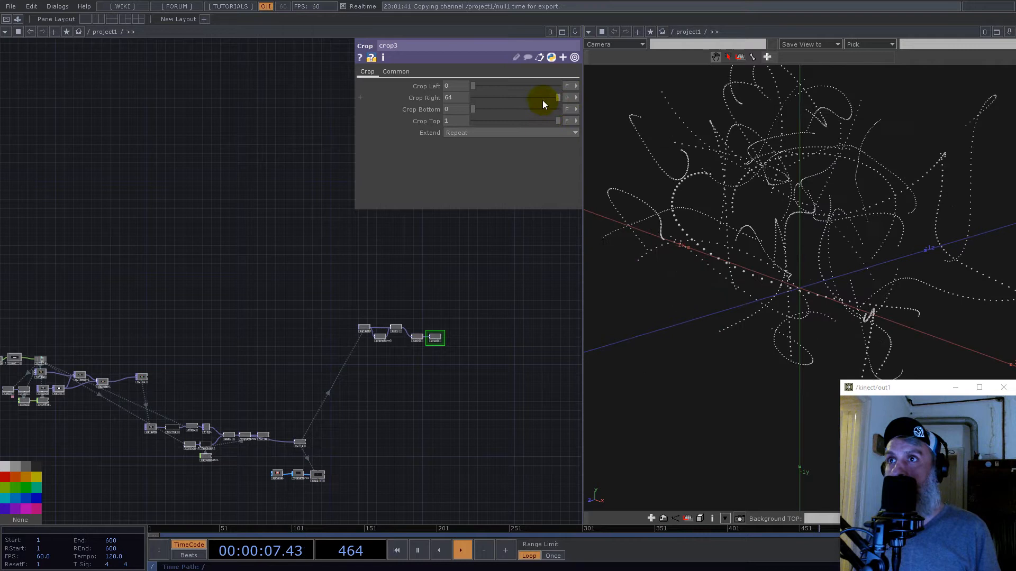
{"action": "scroll", "coordinate": [310, 335], "scroll_direction": "down", "scroll_amount": 4}
{"action": "scroll", "coordinate": [205, 348], "scroll_direction": "up", "scroll_amount": 12}
{"action": "left_click_drag", "start_coordinate": [114, 219], "coordinate": [461, 98]}
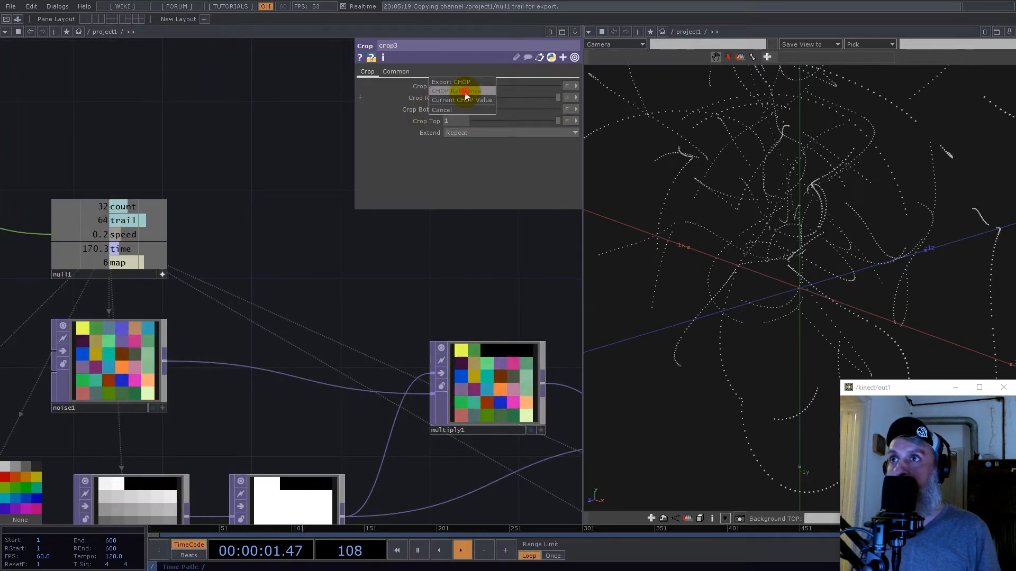
{"action": "left_click", "coordinate": [461, 98]}
{"action": "left_click", "coordinate": [461, 98]}
{"action": "type", "text": "-1"}
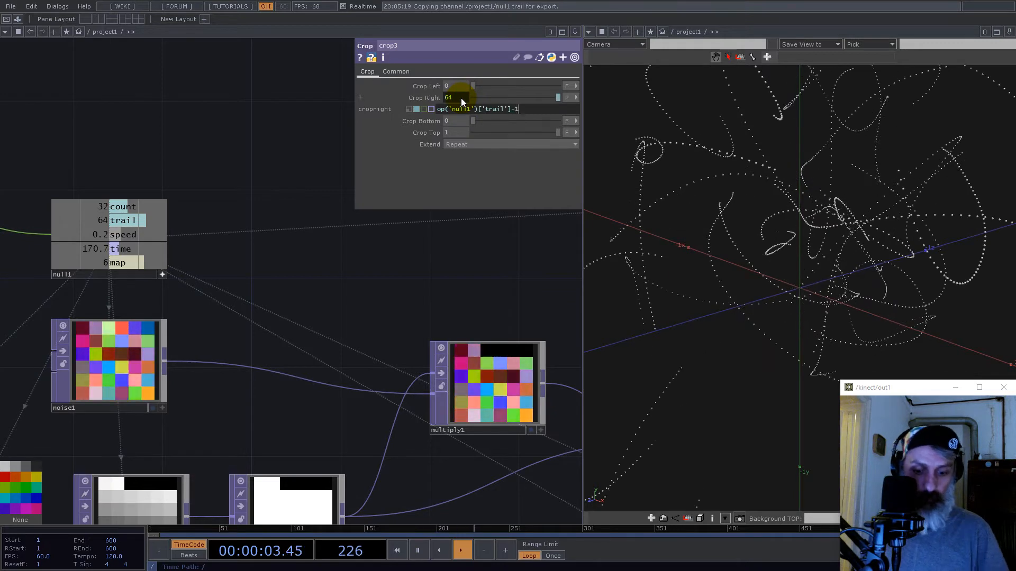
{"action": "key", "text": "Return"}
- Duplicate crop3, place the copy above the original, and feed it directly from select2
{"action": "scroll", "coordinate": [272, 288], "scroll_direction": "down", "scroll_amount": 8}
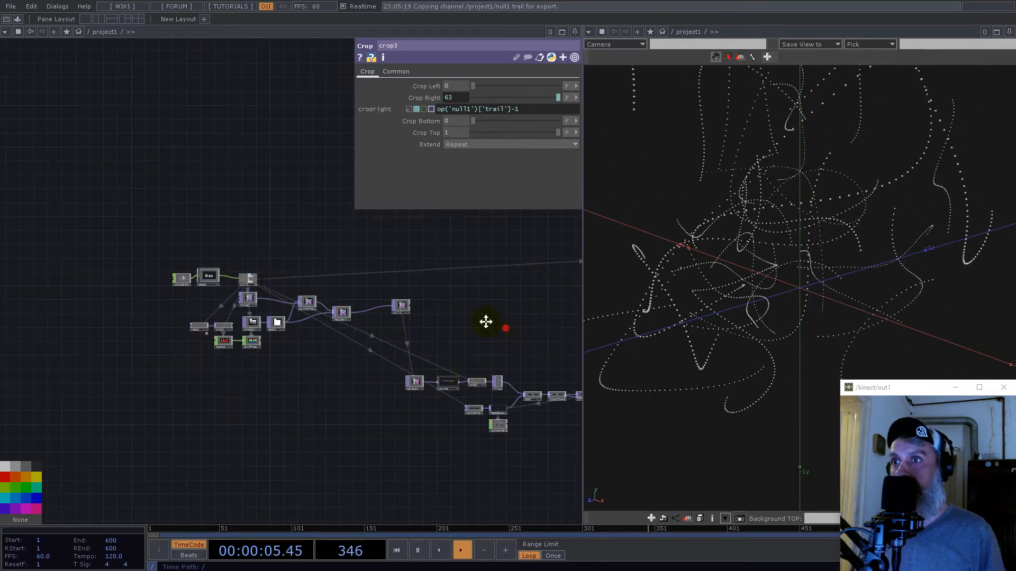
{"action": "left_click_drag", "start_coordinate": [485, 321], "coordinate": [233, 253]}
{"action": "scroll", "coordinate": [329, 363], "scroll_direction": "up", "scroll_amount": 5}
{"action": "left_click_drag", "start_coordinate": [250, 293], "coordinate": [206, 294]}
{"action": "scroll", "coordinate": [206, 296], "scroll_direction": "down", "scroll_amount": 5}
{"action": "scroll", "coordinate": [206, 295], "scroll_direction": "down", "scroll_amount": 2}
{"action": "left_click_drag", "start_coordinate": [279, 184], "coordinate": [155, 352]}
{"action": "scroll", "coordinate": [249, 306], "scroll_direction": "up", "scroll_amount": 7}
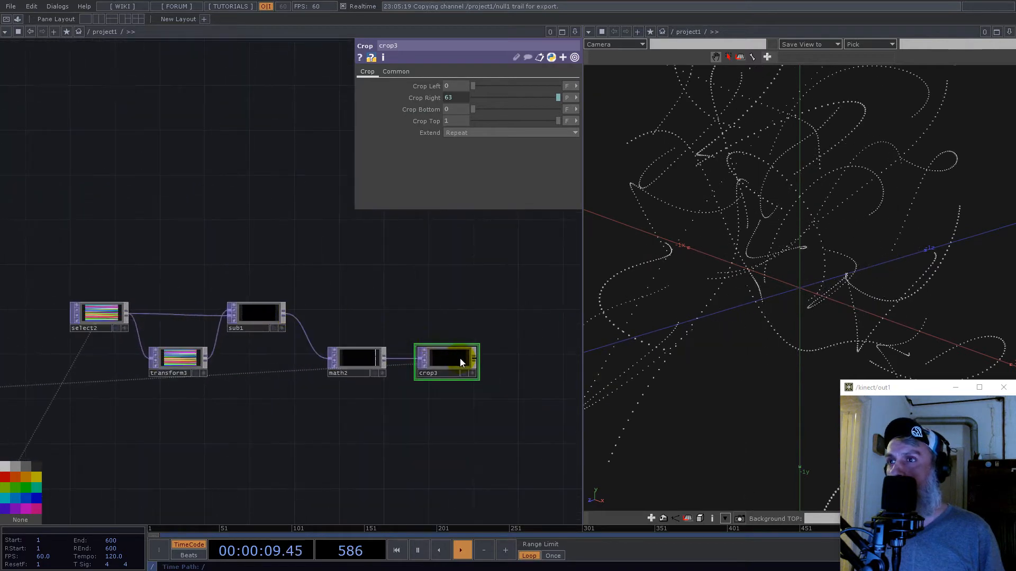
{"action": "left_click_drag", "start_coordinate": [433, 286], "coordinate": [292, 283]}
{"action": "scroll", "coordinate": [354, 300], "scroll_direction": "down", "scroll_amount": 4}
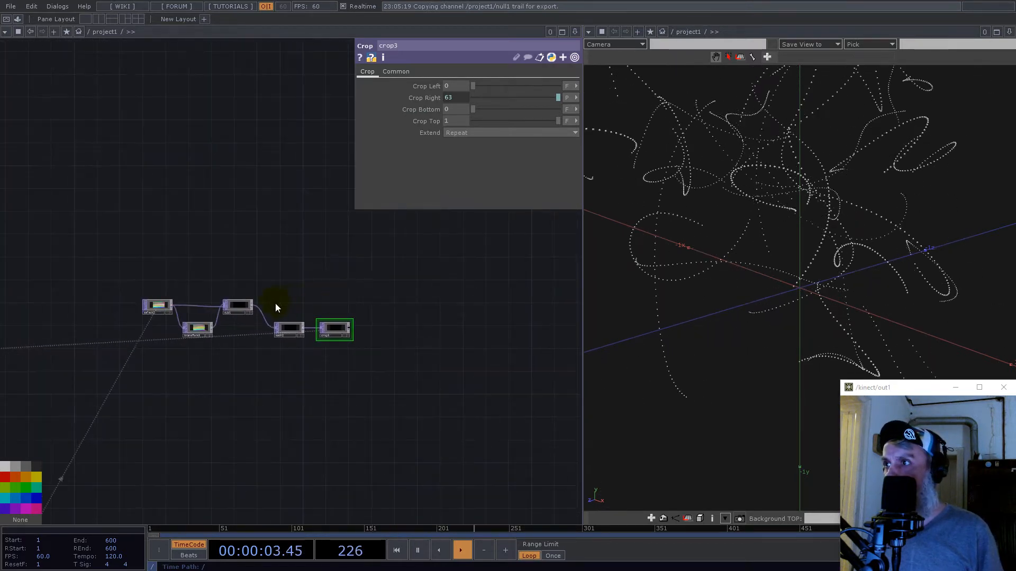
{"action": "scroll", "coordinate": [322, 325], "scroll_direction": "up", "scroll_amount": 3}
{"action": "scroll", "coordinate": [341, 338], "scroll_direction": "up", "scroll_amount": 1}
{"action": "key", "text": "ctrl+c"}
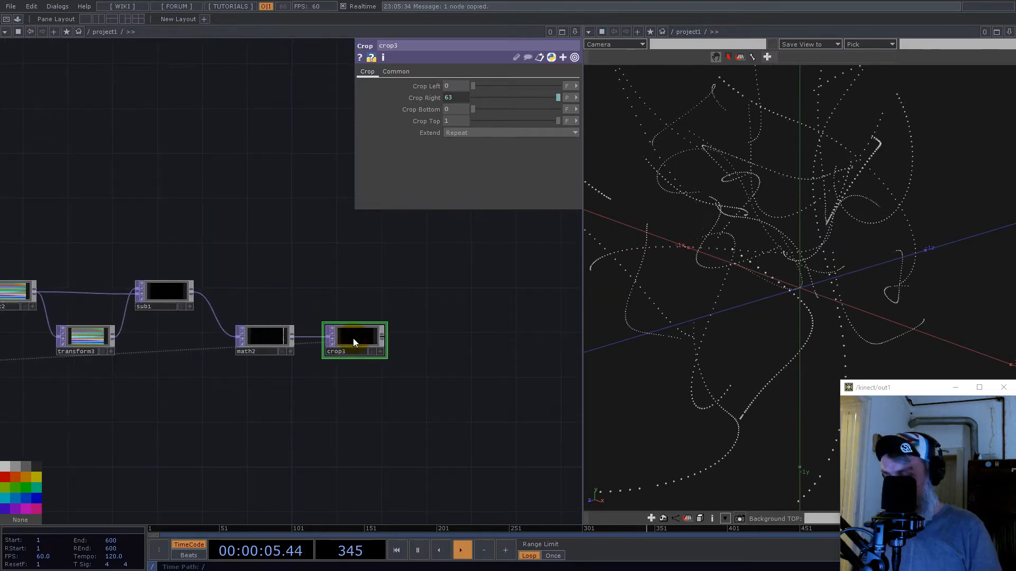
{"action": "key", "text": "ctrl+v"}
{"action": "left_click_drag", "start_coordinate": [361, 388], "coordinate": [354, 250]}
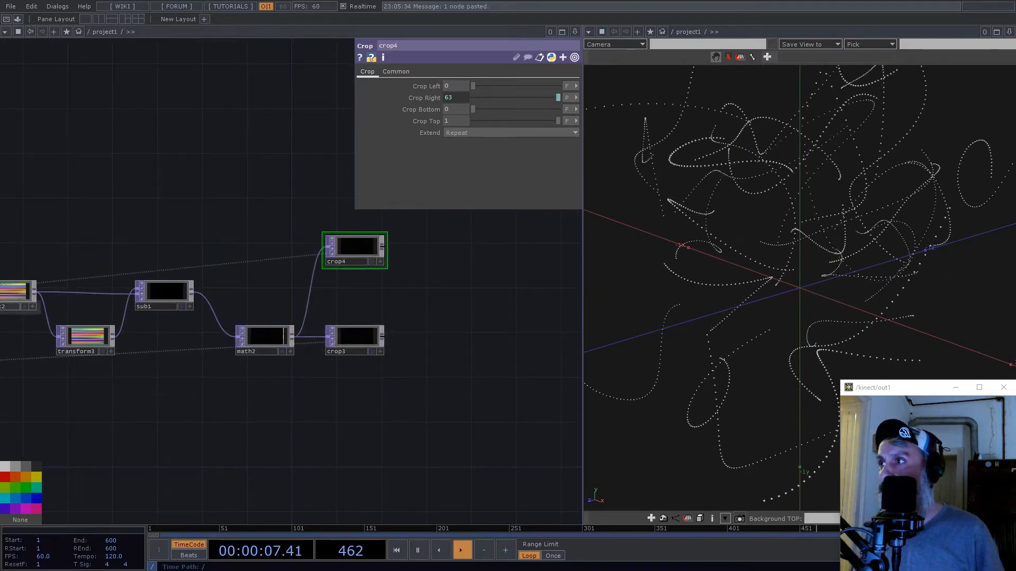
{"action": "left_click_drag", "start_coordinate": [39, 293], "coordinate": [329, 247]}
{"action": "left_click_drag", "start_coordinate": [386, 315], "coordinate": [321, 308]}
{"action": "right_click", "coordinate": [322, 241]}
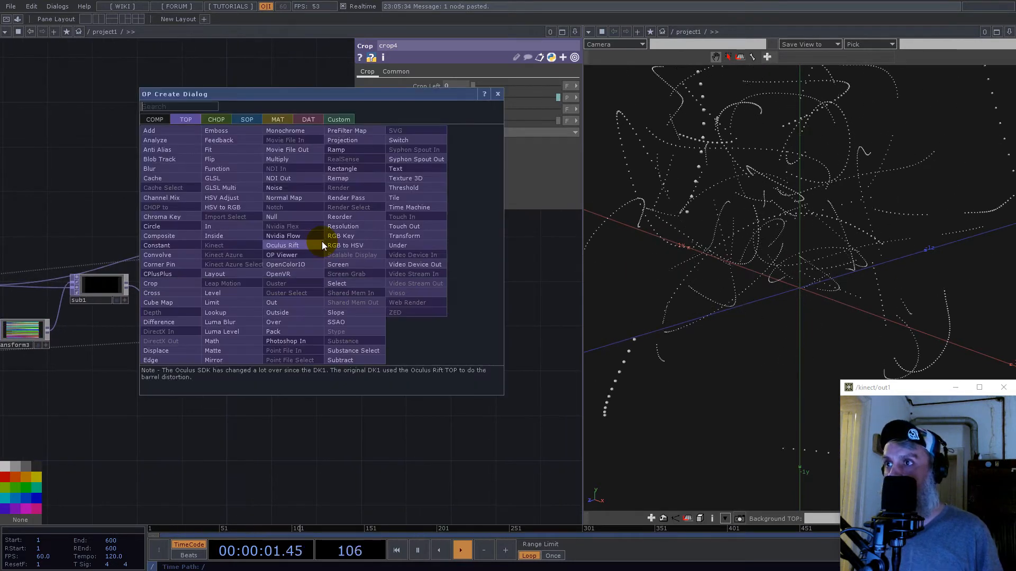
{"action": "type", "text": "nul"}
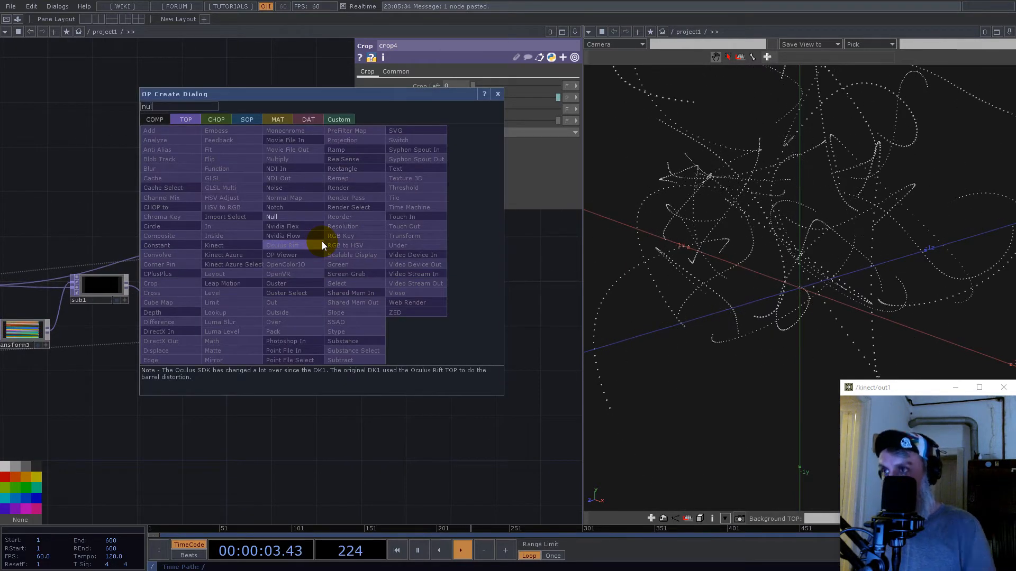
{"action": "left_click", "coordinate": [293, 214]}
{"action": "left_click", "coordinate": [385, 253]}
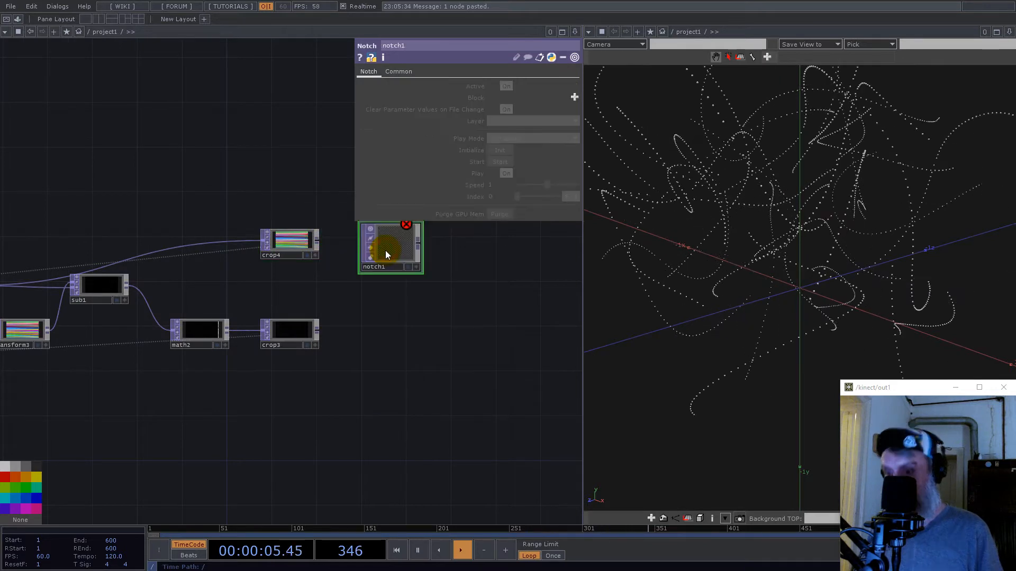
{"action": "key", "text": "Delete"}
- Add a Null TOP fed by crop4 and rename it position
{"action": "key", "text": "Tab"}
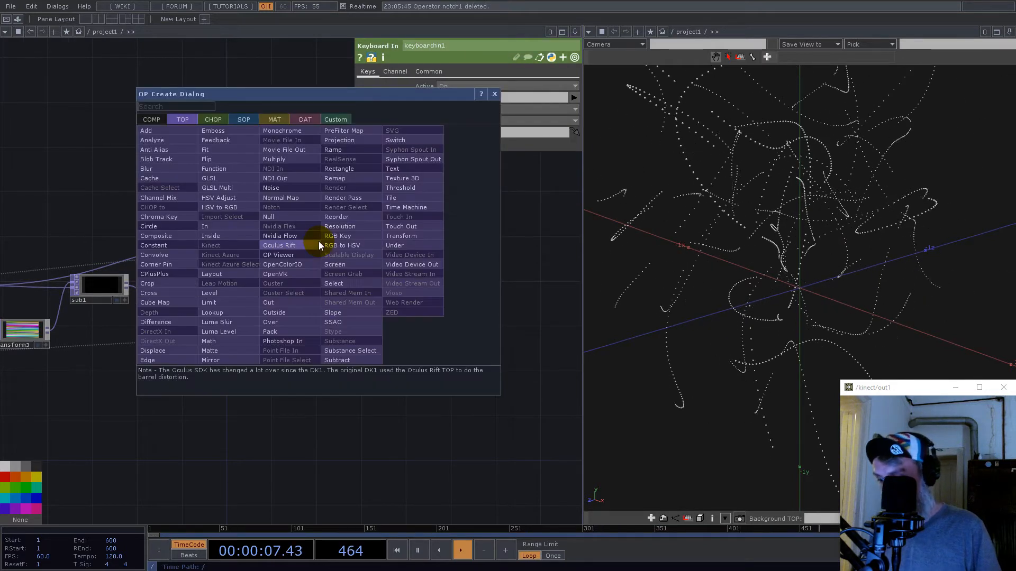
{"action": "type", "text": "nul"}
{"action": "left_click", "coordinate": [283, 218]}
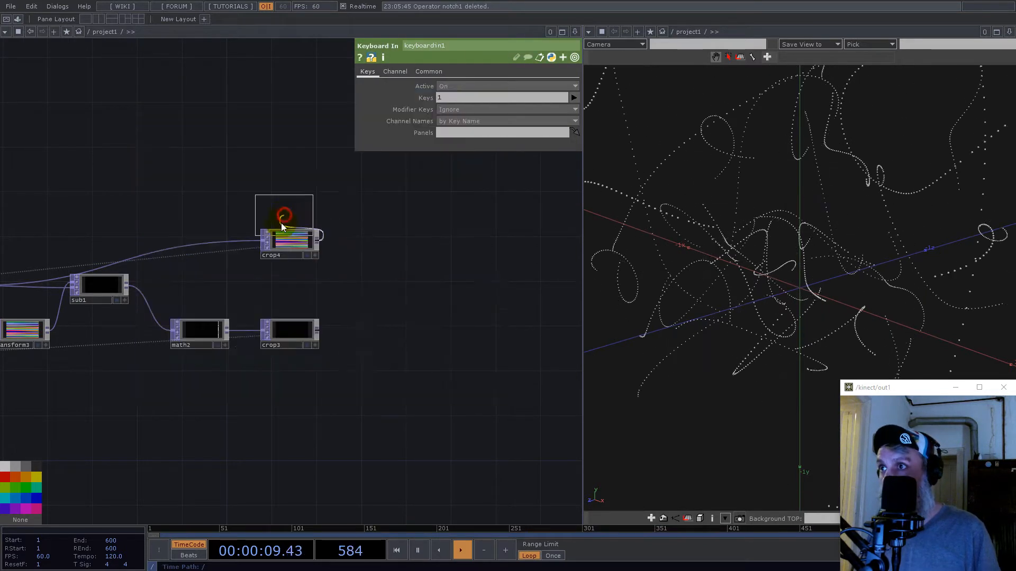
{"action": "scroll", "coordinate": [284, 230], "scroll_direction": "down", "scroll_amount": 3}
{"action": "left_click", "coordinate": [403, 239]}
{"action": "scroll", "coordinate": [403, 239], "scroll_direction": "up", "scroll_amount": 1}
{"action": "scroll", "coordinate": [403, 239], "scroll_direction": "up", "scroll_amount": 3}
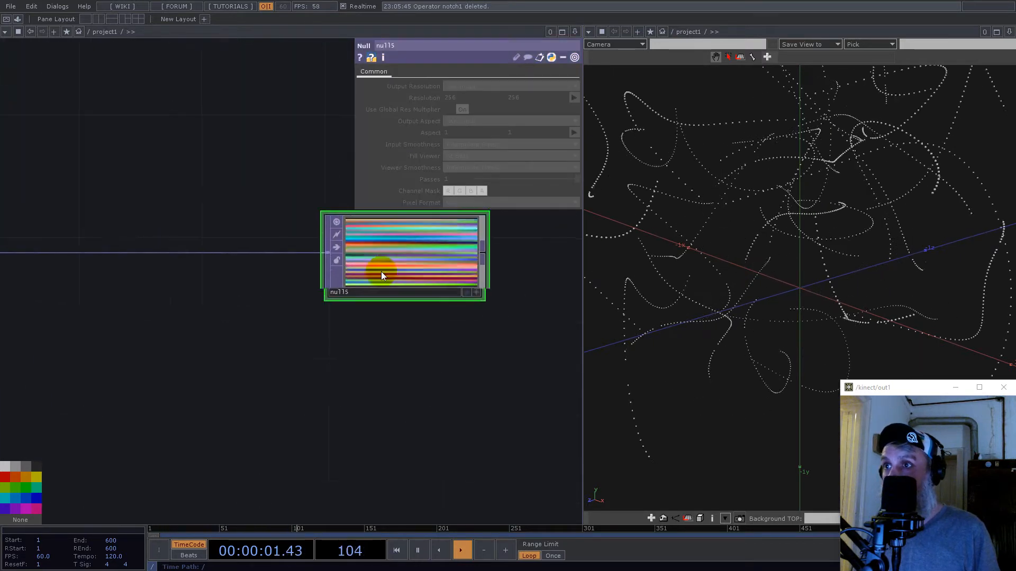
{"action": "left_click", "coordinate": [366, 293]}
{"action": "type", "text": "position"}
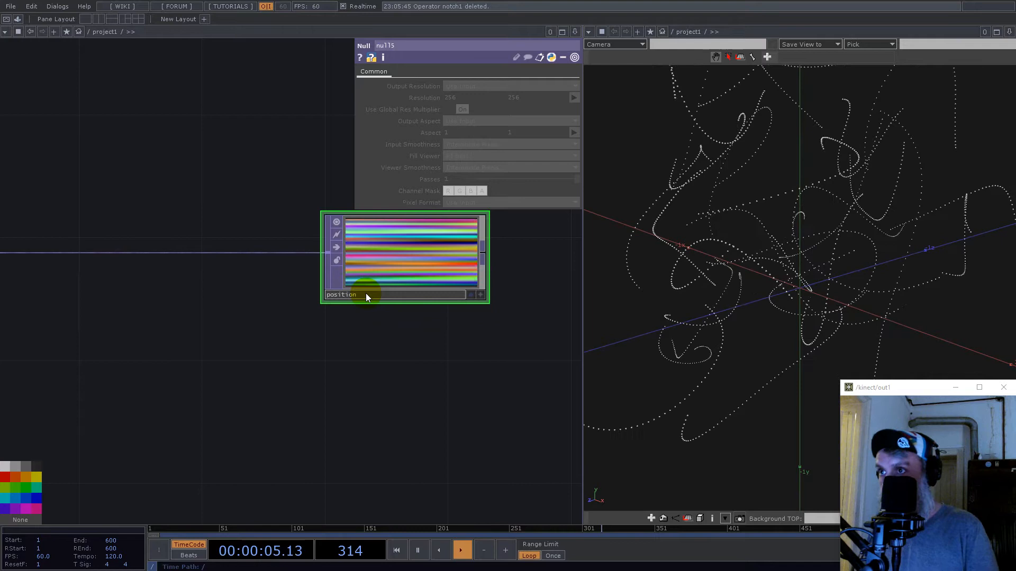
{"action": "key", "text": "Return"}
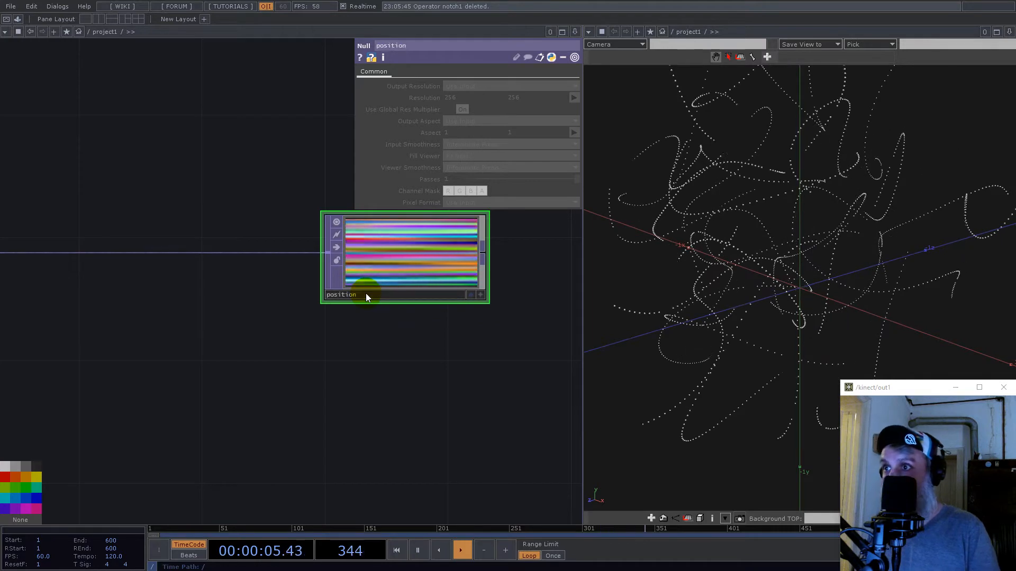
- Add a Null TOP fed by crop3, place it below the position node, and rename it scale
{"action": "scroll", "coordinate": [388, 276], "scroll_direction": "down", "scroll_amount": 3}
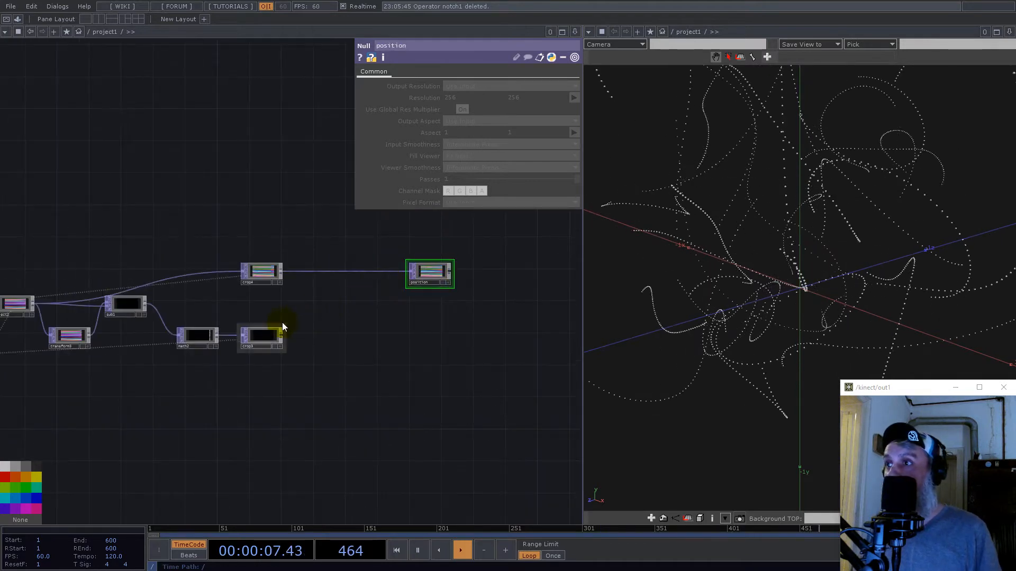
{"action": "left_click", "coordinate": [280, 336]}
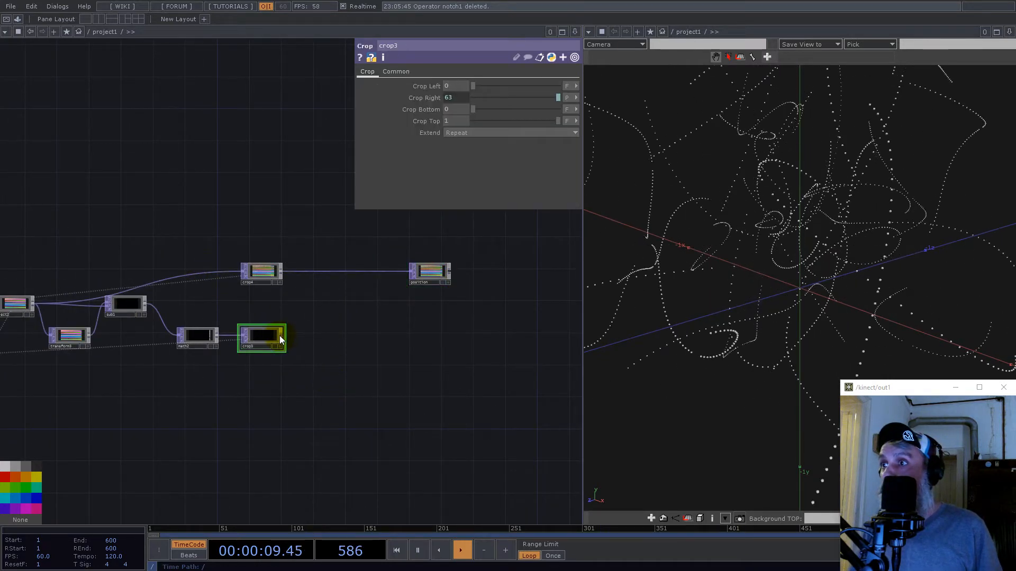
{"action": "right_click", "coordinate": [279, 335]}
{"action": "type", "text": "nul"}
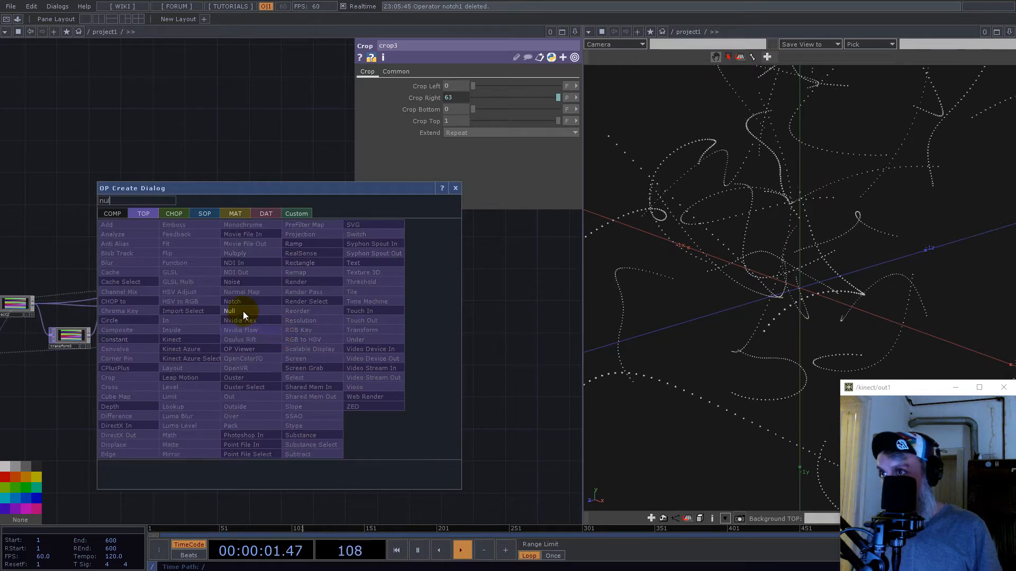
{"action": "left_click", "coordinate": [237, 311]}
{"action": "left_click", "coordinate": [430, 335]}
{"action": "scroll", "coordinate": [433, 335], "scroll_direction": "up", "scroll_amount": 5}
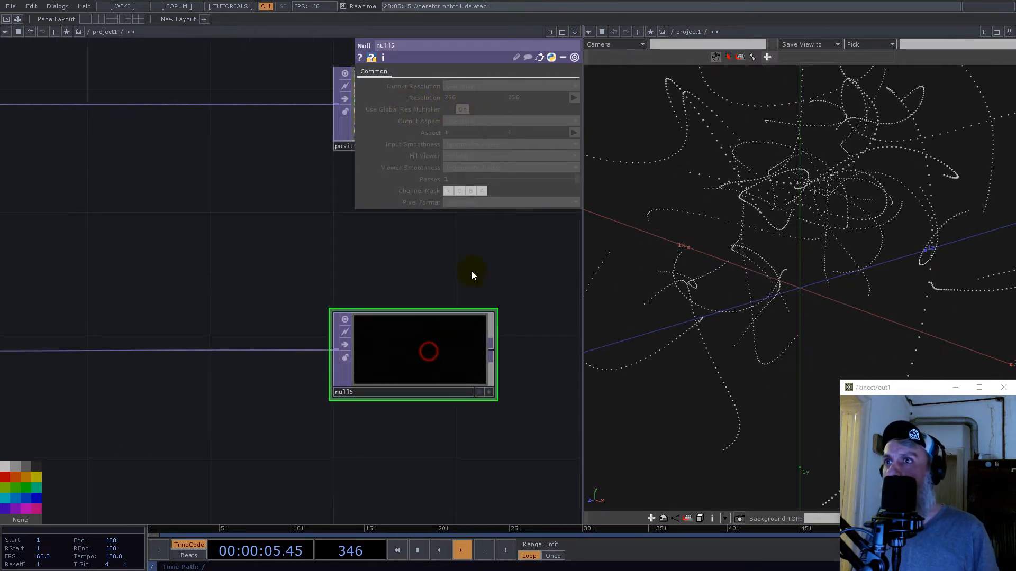
{"action": "scroll", "coordinate": [436, 395], "scroll_direction": "down", "scroll_amount": 3}
{"action": "left_click", "coordinate": [417, 394]}
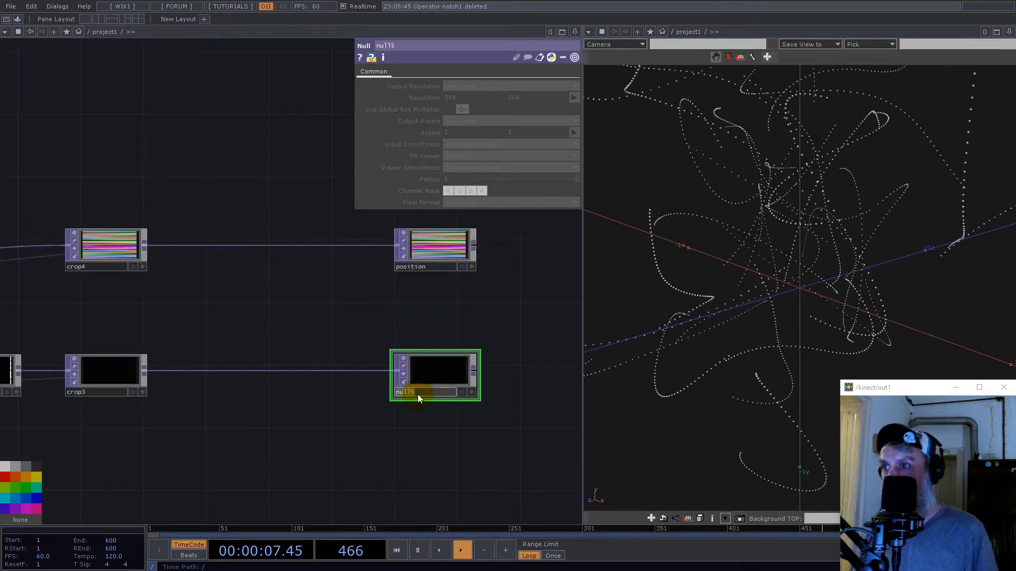
{"action": "type", "text": "scale"}
{"action": "key", "text": "Return"}
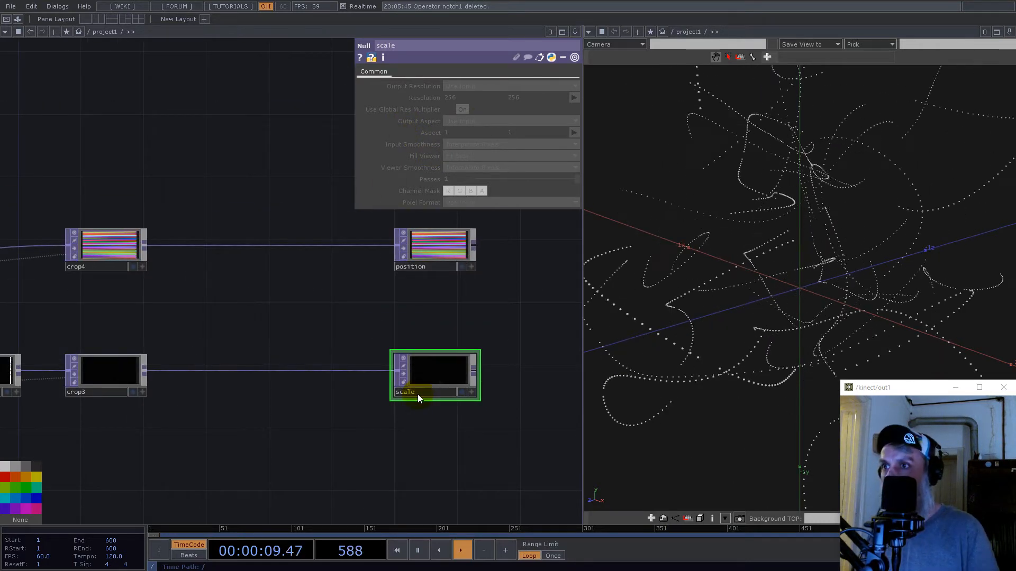
- Colour the position and scale Null nodes magenta
{"action": "scroll", "coordinate": [365, 344], "scroll_direction": "down", "scroll_amount": 5}
{"action": "scroll", "coordinate": [424, 302], "scroll_direction": "up", "scroll_amount": 3}
{"action": "scroll", "coordinate": [422, 303], "scroll_direction": "down", "scroll_amount": 3}
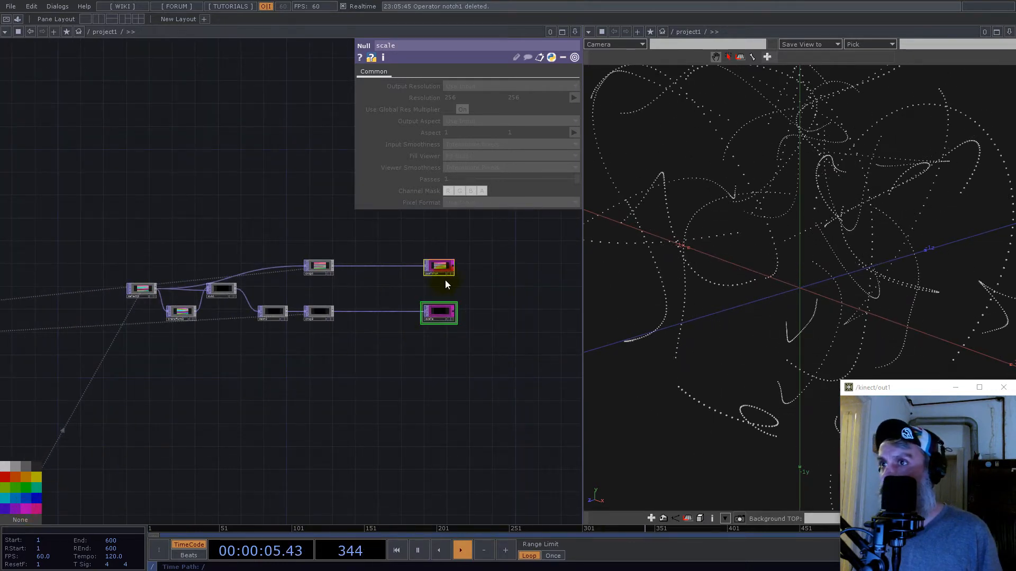
{"action": "scroll", "coordinate": [447, 279], "scroll_direction": "up", "scroll_amount": 3}
{"action": "scroll", "coordinate": [350, 325], "scroll_direction": "down", "scroll_amount": 3}
- Add a Line SOP in the empty area below the TOP chain
{"action": "left_click_drag", "start_coordinate": [387, 415], "coordinate": [379, 307]}
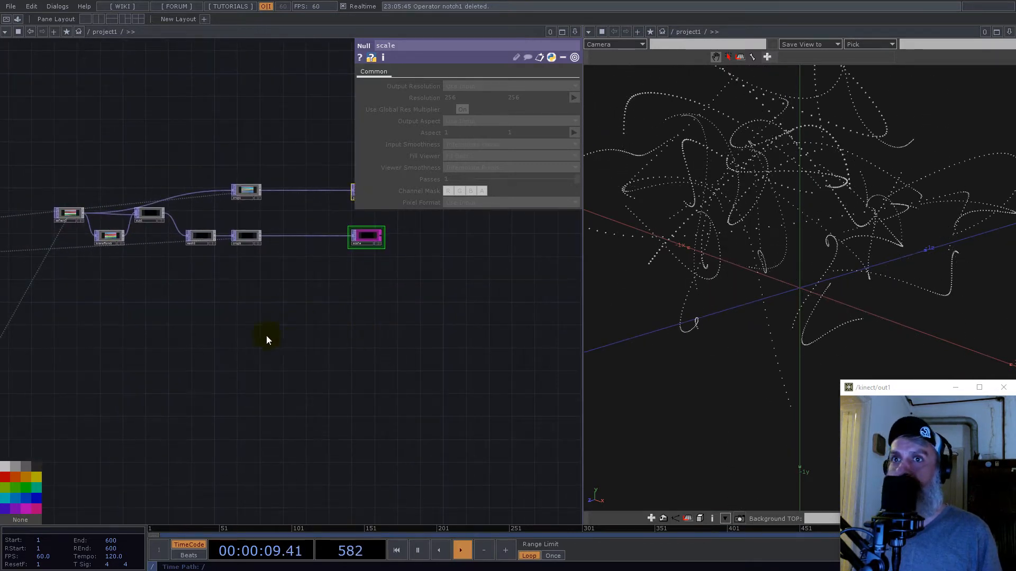
{"action": "double_click", "coordinate": [245, 348]}
{"action": "type", "text": "li"}
{"action": "left_click", "coordinate": [168, 226]}
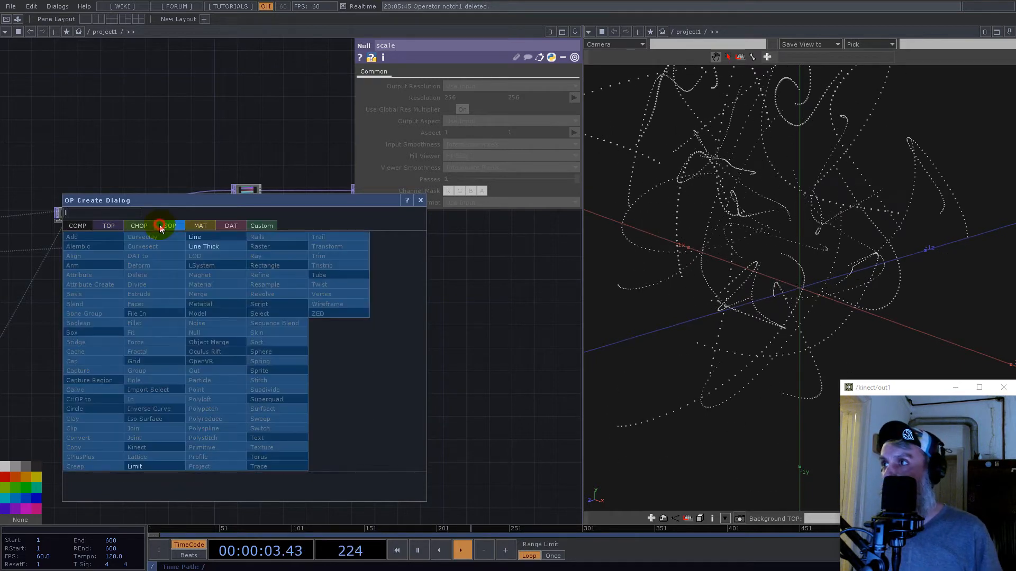
{"action": "left_click", "coordinate": [202, 236]}
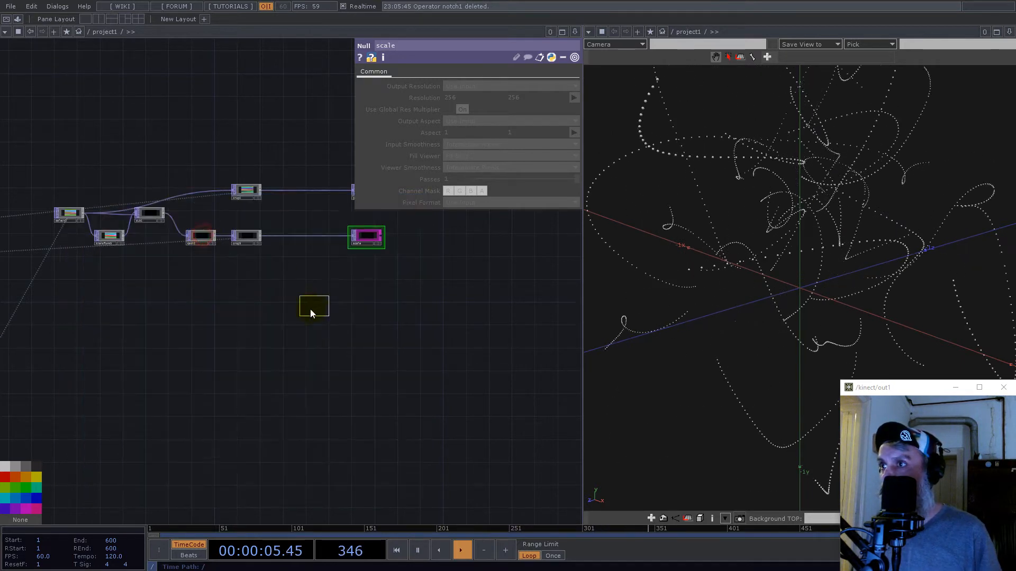
{"action": "left_click", "coordinate": [293, 313]}
{"action": "scroll", "coordinate": [296, 339], "scroll_direction": "up", "scroll_amount": 5}
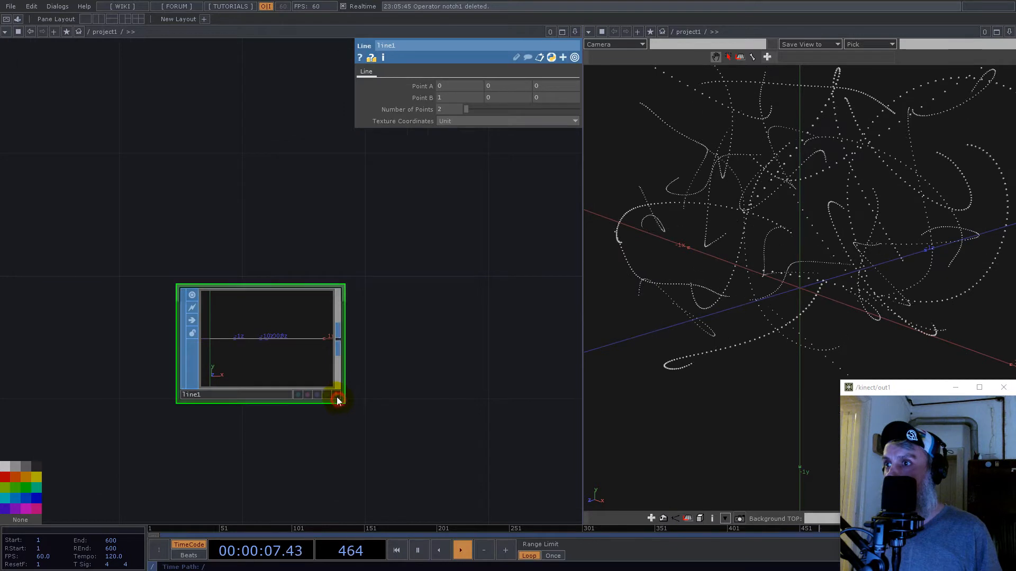
- Make line1's viewer active and set the line's Point B to 0, 0, 1
{"action": "left_click", "coordinate": [336, 395]}
{"action": "left_click_drag", "start_coordinate": [275, 320], "coordinate": [284, 339]}
{"action": "left_click", "coordinate": [451, 95]}
{"action": "type", "text": "0"}
{"action": "key", "text": "Tab"}
{"action": "key", "text": "Tab"}
{"action": "type", "text": "1"}
{"action": "key", "text": "Return"}
{"action": "left_click_drag", "start_coordinate": [298, 301], "coordinate": [273, 333]}
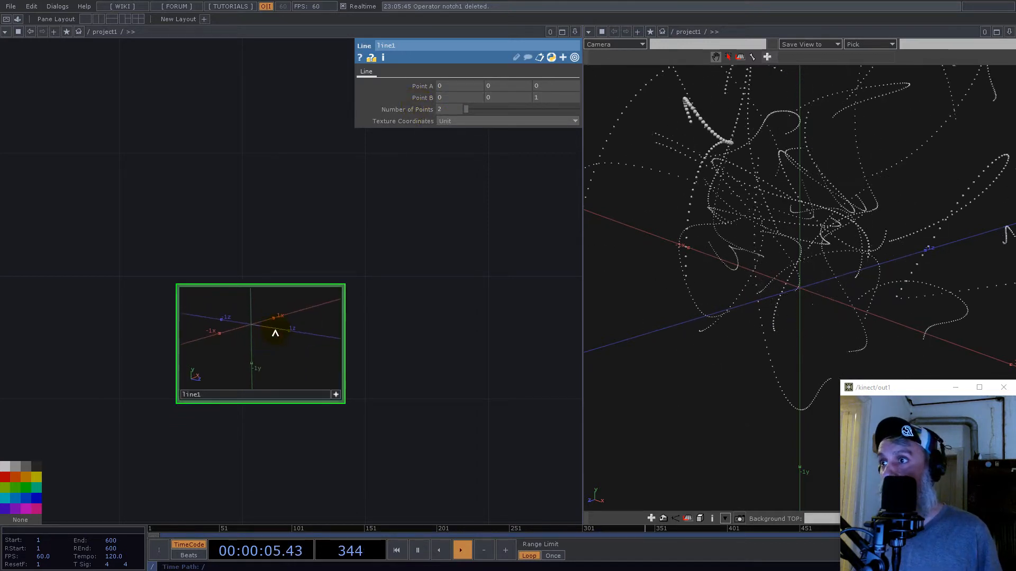
- Add a Geometry COMP fed by line1
{"action": "right_click", "coordinate": [344, 341]}
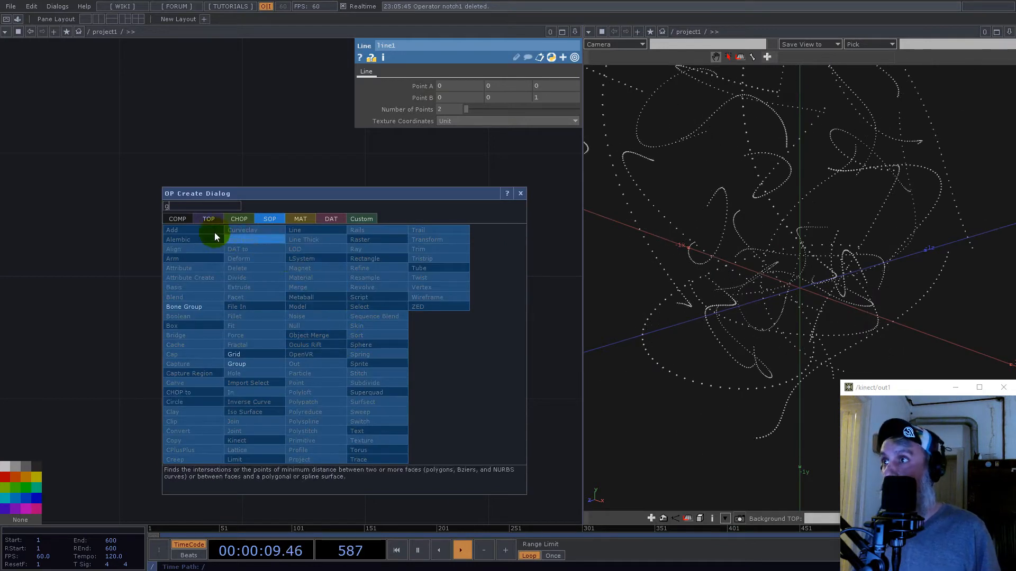
{"action": "left_click", "coordinate": [178, 219]}
{"action": "type", "text": "g"}
{"action": "left_click", "coordinate": [188, 315]}
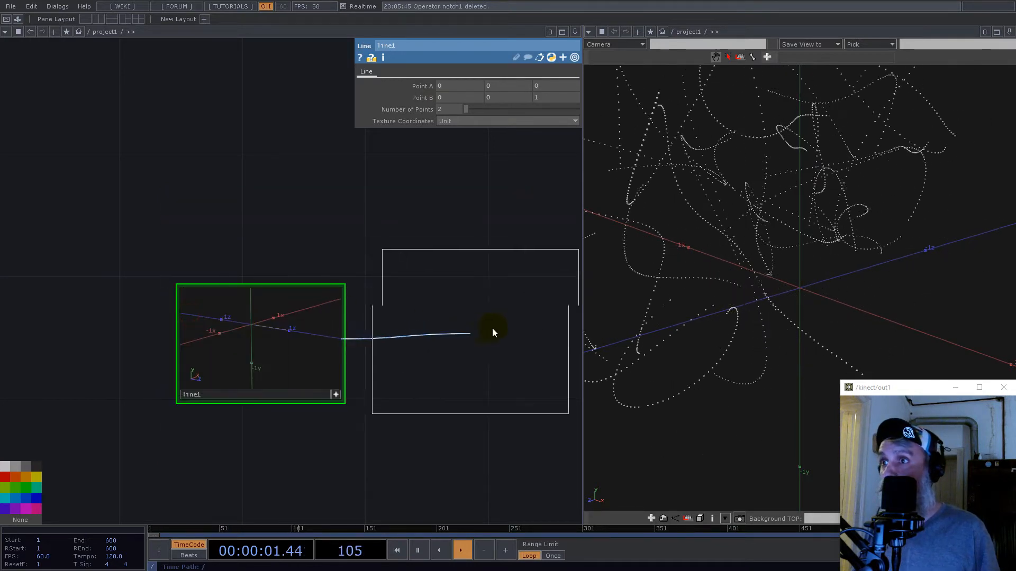
{"action": "left_click", "coordinate": [449, 335]}
- Turn on instancing for geo2 and arrange line1 and geo2 below the position and scale nodes
{"action": "left_click", "coordinate": [374, 71]}
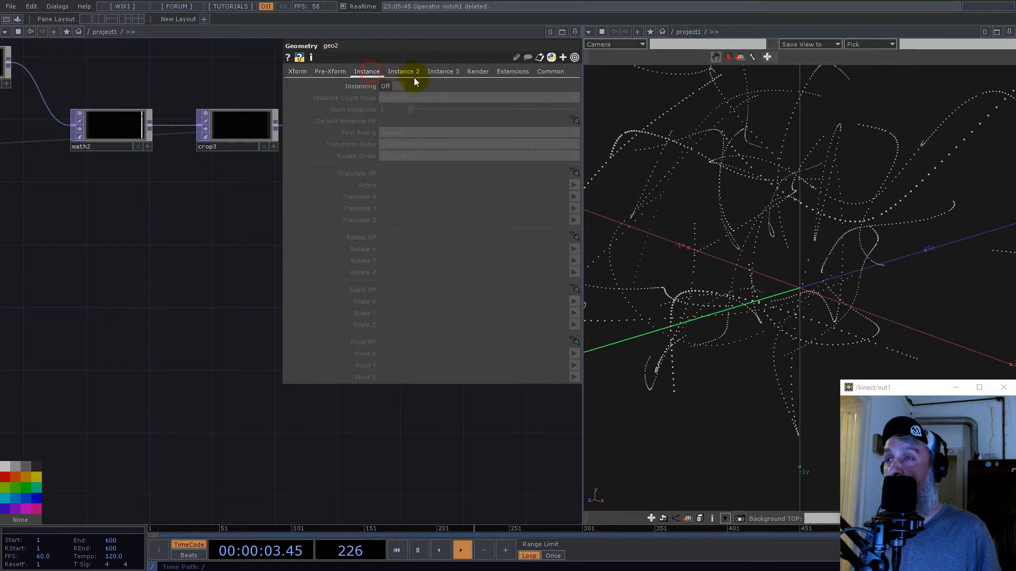
{"action": "scroll", "coordinate": [143, 307], "scroll_direction": "down", "scroll_amount": 5}
{"action": "left_click_drag", "start_coordinate": [225, 261], "coordinate": [48, 325]}
{"action": "left_click_drag", "start_coordinate": [83, 381], "coordinate": [204, 363]}
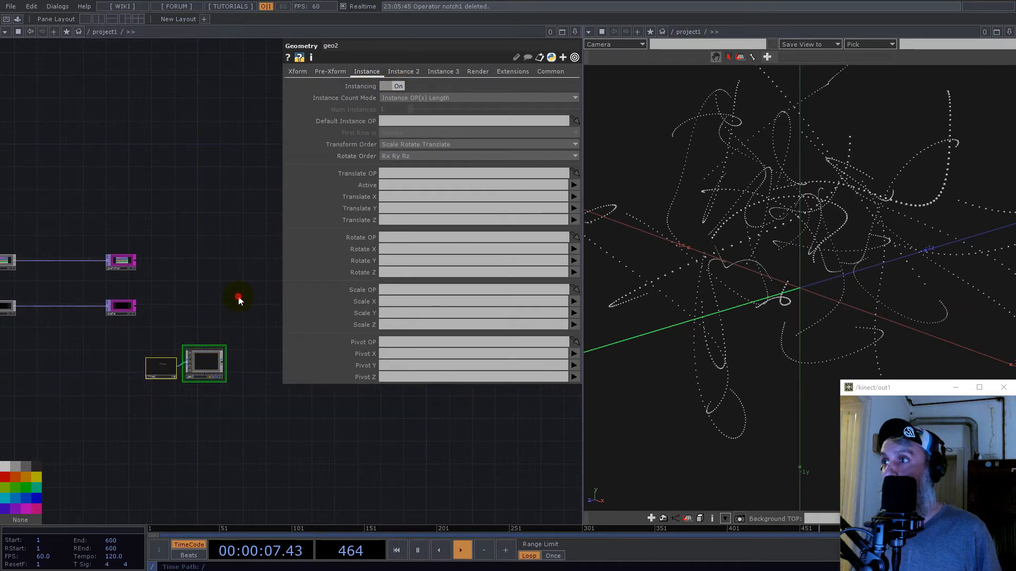
{"action": "scroll", "coordinate": [176, 395], "scroll_direction": "up", "scroll_amount": 3}
{"action": "left_click", "coordinate": [168, 350]}
{"action": "left_click_drag", "start_coordinate": [159, 320], "coordinate": [98, 333]}
{"action": "left_click_drag", "start_coordinate": [156, 146], "coordinate": [103, 314]}
{"action": "scroll", "coordinate": [149, 229], "scroll_direction": "down", "scroll_amount": 2}
{"action": "scroll", "coordinate": [149, 229], "scroll_direction": "down", "scroll_amount": 1}
- Assign the position null as geo2's Translate OP, with Translate X, Y and Z driven by r, g and b
{"action": "left_click_drag", "start_coordinate": [352, 198], "coordinate": [399, 173]}
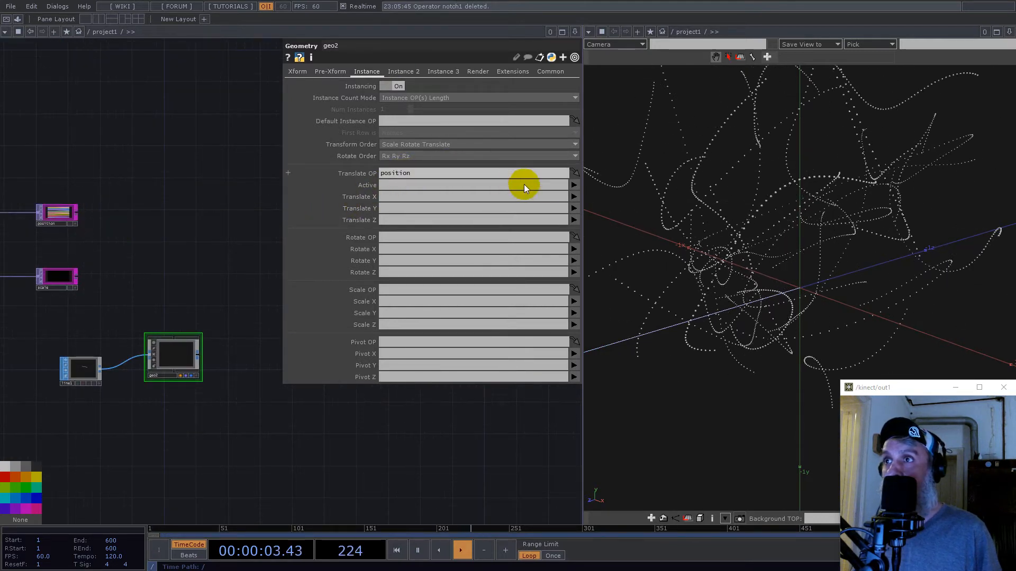
{"action": "left_click", "coordinate": [572, 198]}
{"action": "left_click", "coordinate": [574, 208]}
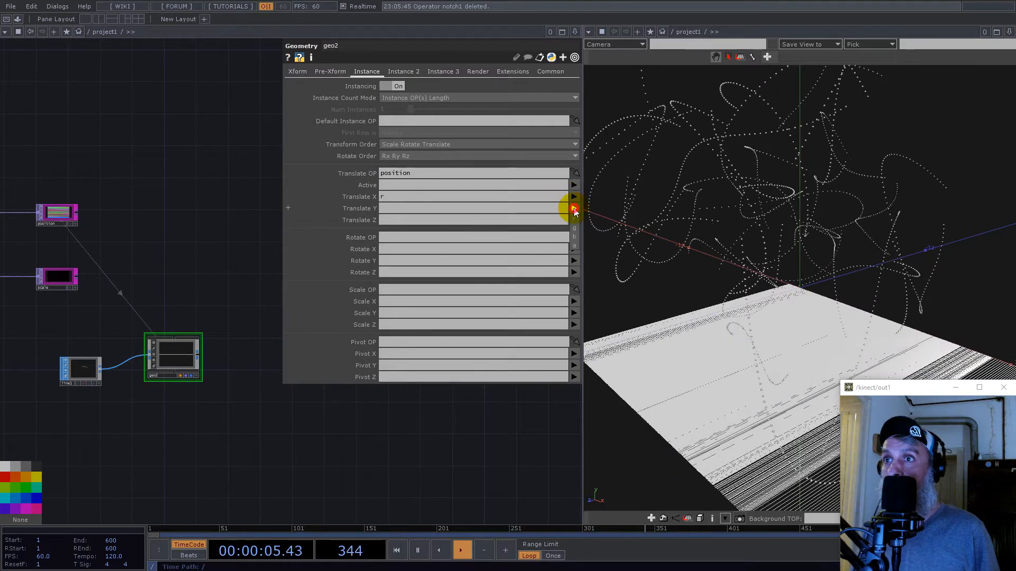
{"action": "left_click", "coordinate": [574, 208]}
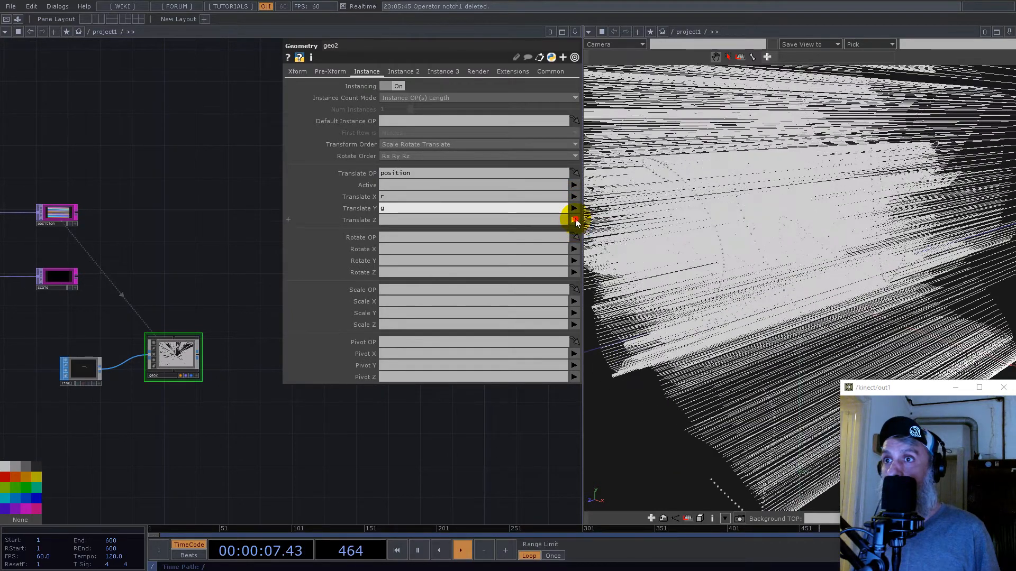
{"action": "left_click", "coordinate": [574, 229]}
{"action": "left_click", "coordinate": [575, 251]}
- Assign the scale null as geo2's Scale OP and drive Scale Z with r
{"action": "key", "text": "h"}
{"action": "left_click_drag", "start_coordinate": [64, 278], "coordinate": [390, 290]}
{"action": "left_click", "coordinate": [574, 324]}
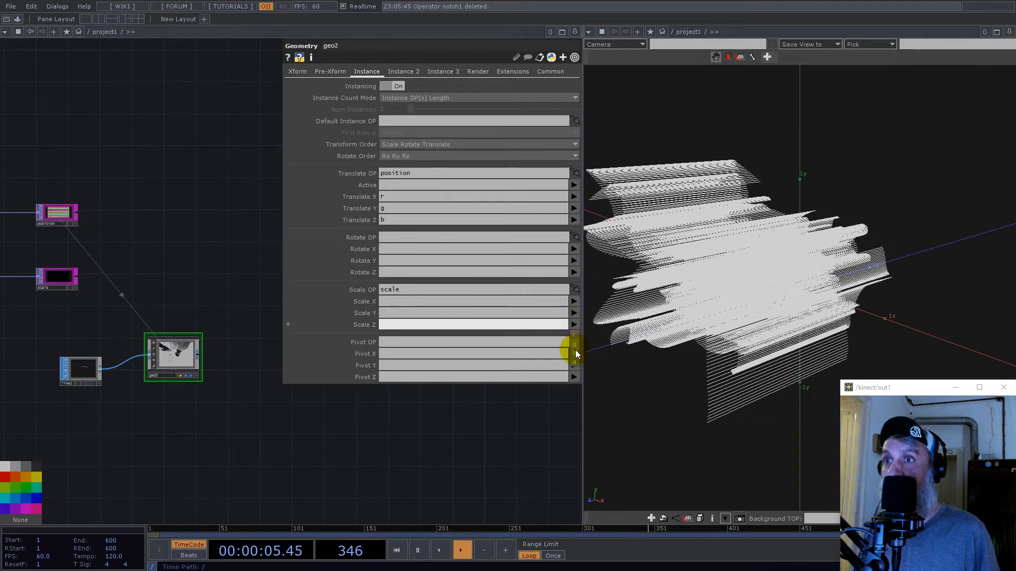
{"action": "left_click", "coordinate": [576, 342]}
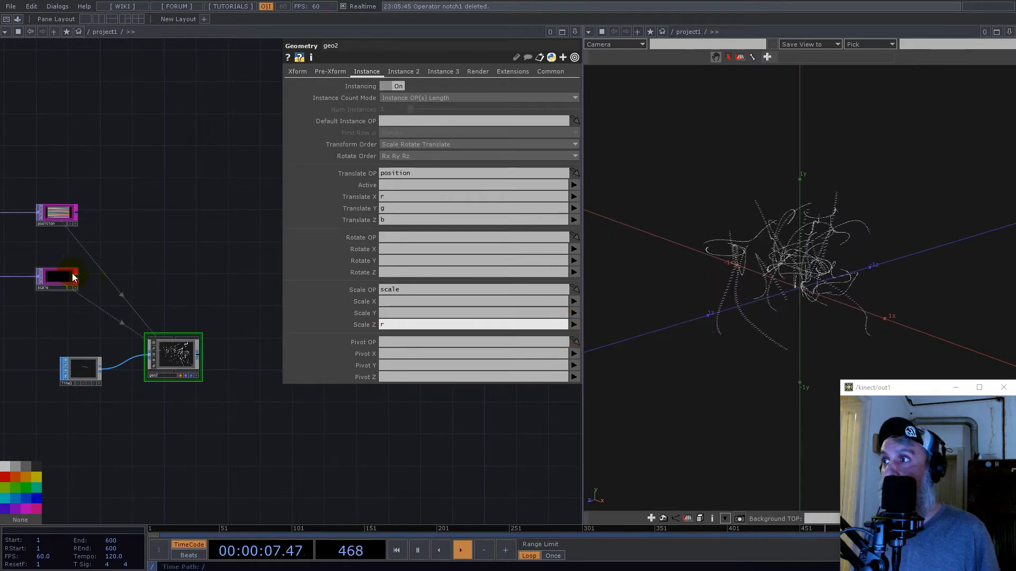
{"action": "middle_click", "coordinate": [64, 279]}
{"action": "left_click", "coordinate": [174, 197]}
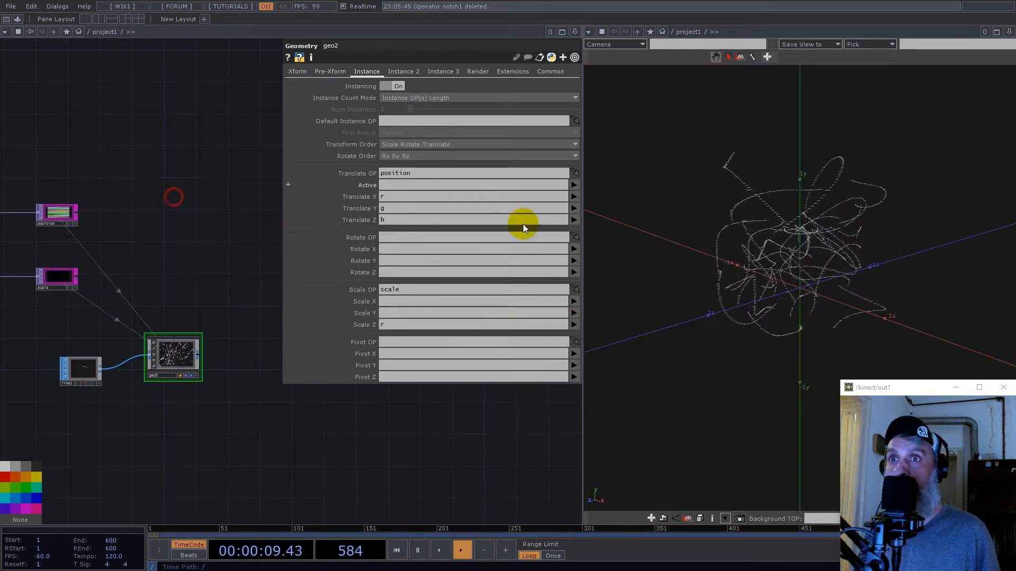
- Examine the direction of the instanced lines in the 3D view, the line1 source, and the sub1 node fed by select2 and transform3
{"action": "middle_click_drag", "start_coordinate": [825, 276], "coordinate": [958, 259]}
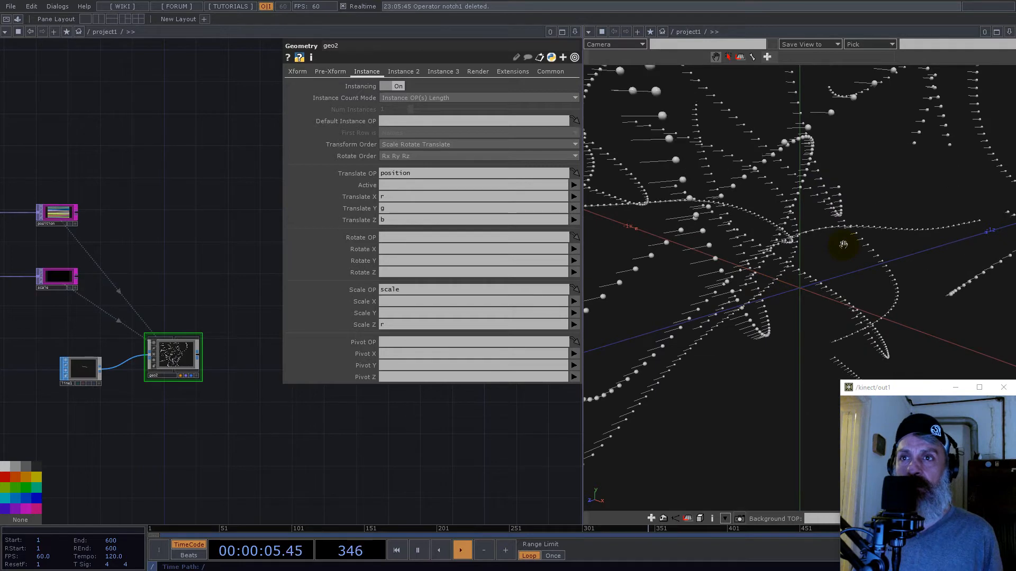
{"action": "left_click_drag", "start_coordinate": [722, 240], "coordinate": [821, 245]}
{"action": "left_click_drag", "start_coordinate": [736, 275], "coordinate": [788, 263]}
{"action": "left_click_drag", "start_coordinate": [741, 184], "coordinate": [853, 186]}
{"action": "scroll", "coordinate": [80, 365], "scroll_direction": "up", "scroll_amount": 5}
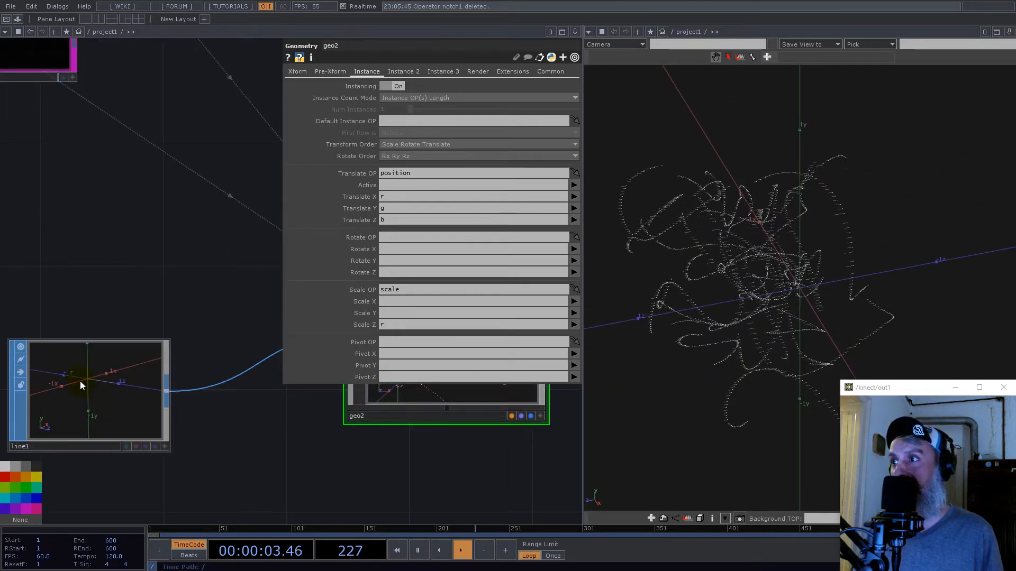
{"action": "scroll", "coordinate": [88, 386], "scroll_direction": "down", "scroll_amount": 5}
{"action": "left_click_drag", "start_coordinate": [143, 292], "coordinate": [245, 333]}
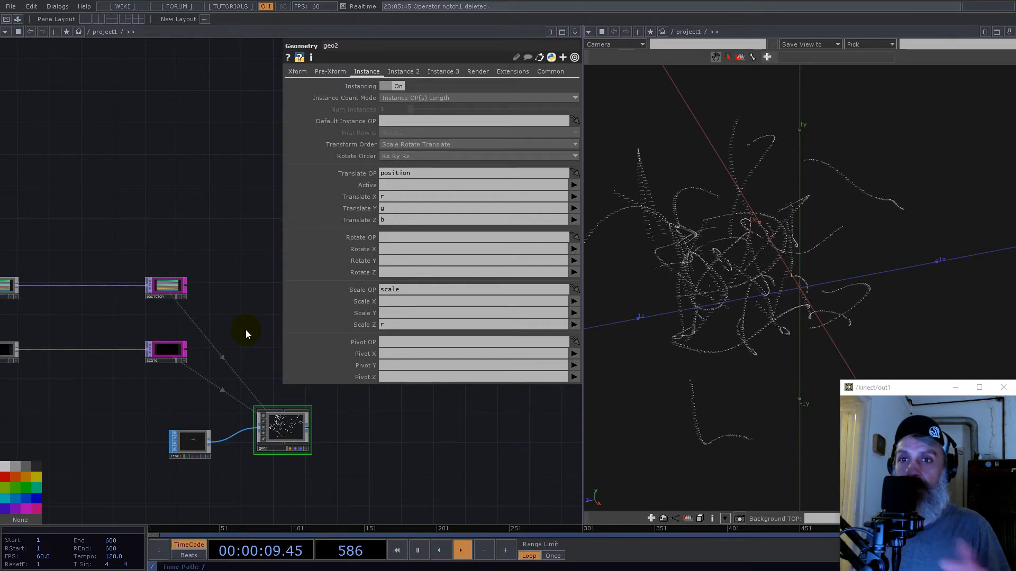
{"action": "left_click_drag", "start_coordinate": [87, 224], "coordinate": [321, 307]}
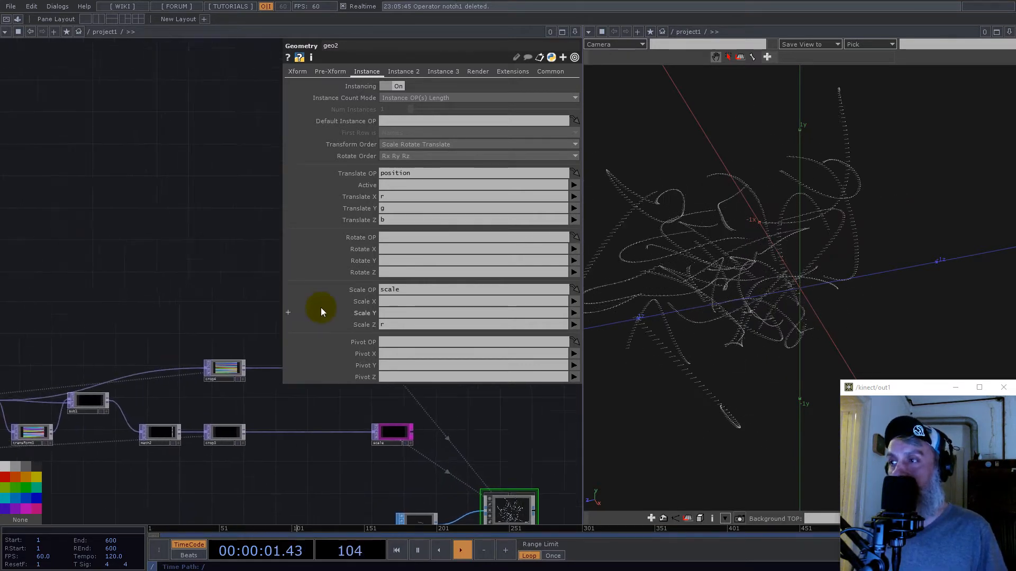
{"action": "scroll", "coordinate": [75, 397], "scroll_direction": "up", "scroll_amount": 5}
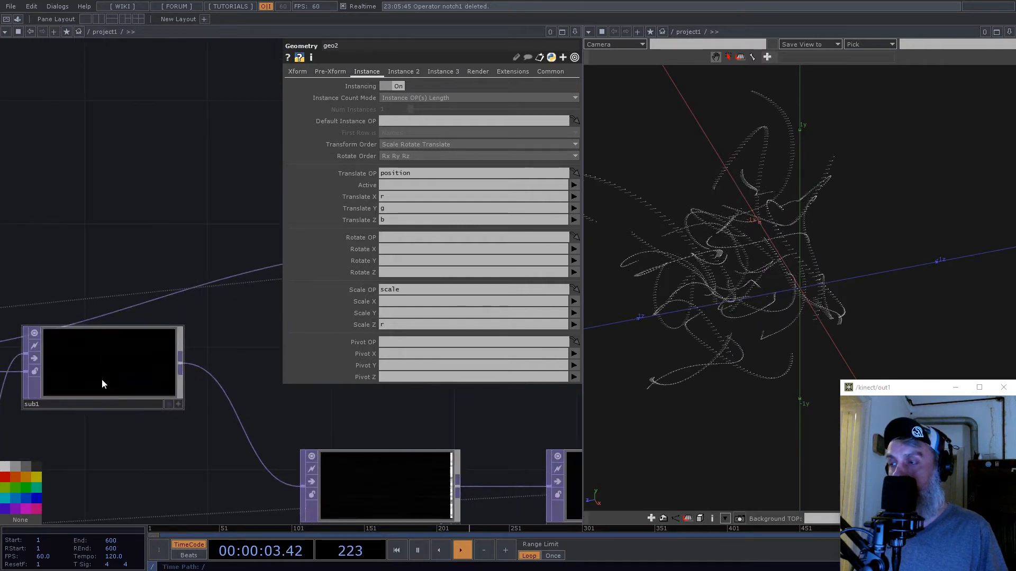
{"action": "left_click_drag", "start_coordinate": [235, 469], "coordinate": [344, 462]}
{"action": "scroll", "coordinate": [343, 461], "scroll_direction": "down", "scroll_amount": 4}
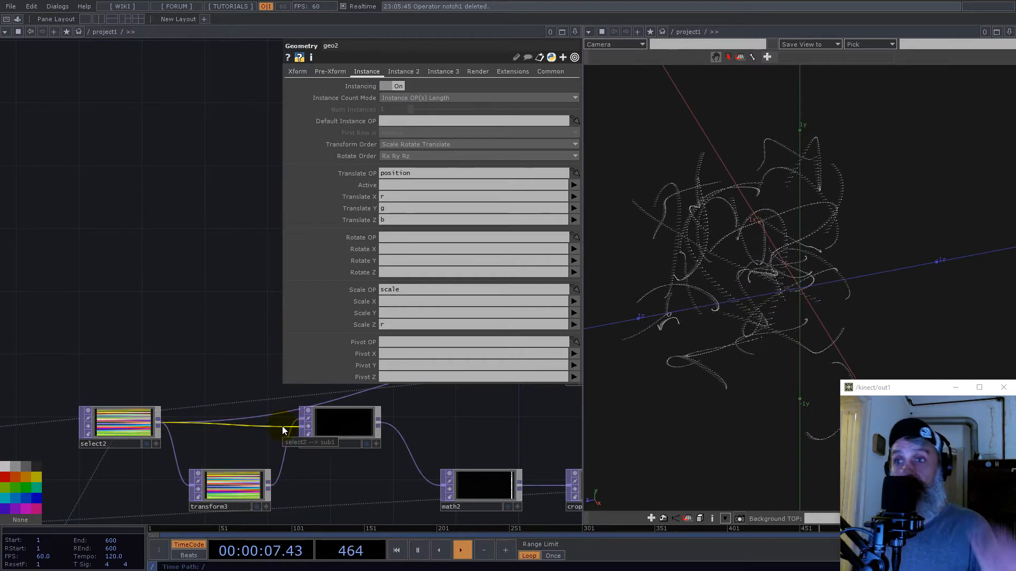
{"action": "scroll", "coordinate": [234, 440], "scroll_direction": "down", "scroll_amount": 4}
{"action": "scroll", "coordinate": [374, 433], "scroll_direction": "up", "scroll_amount": 3}
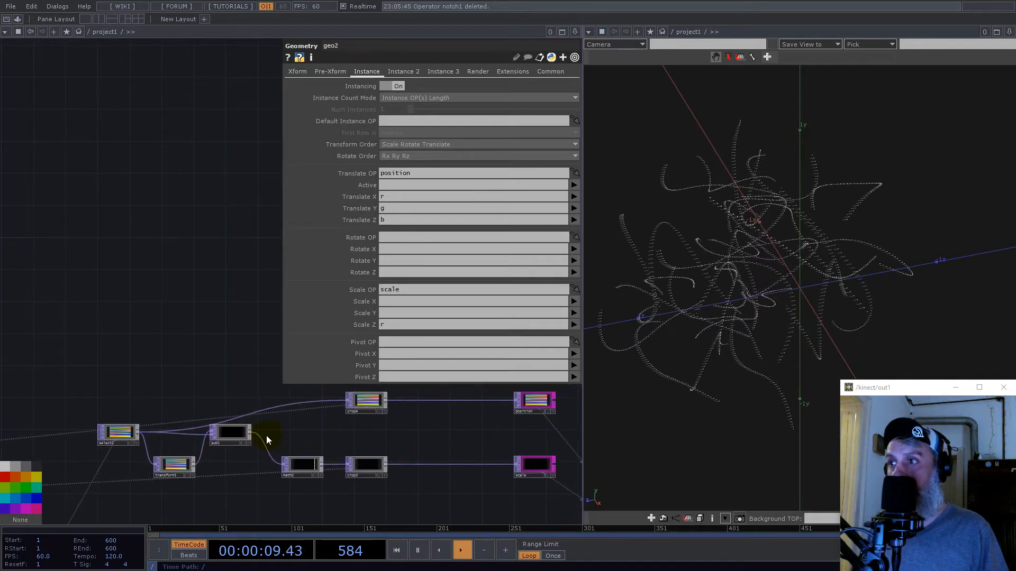
- Add a Null TOP to sub1's output and place it between the position and scale nulls
{"action": "right_click", "coordinate": [251, 437]}
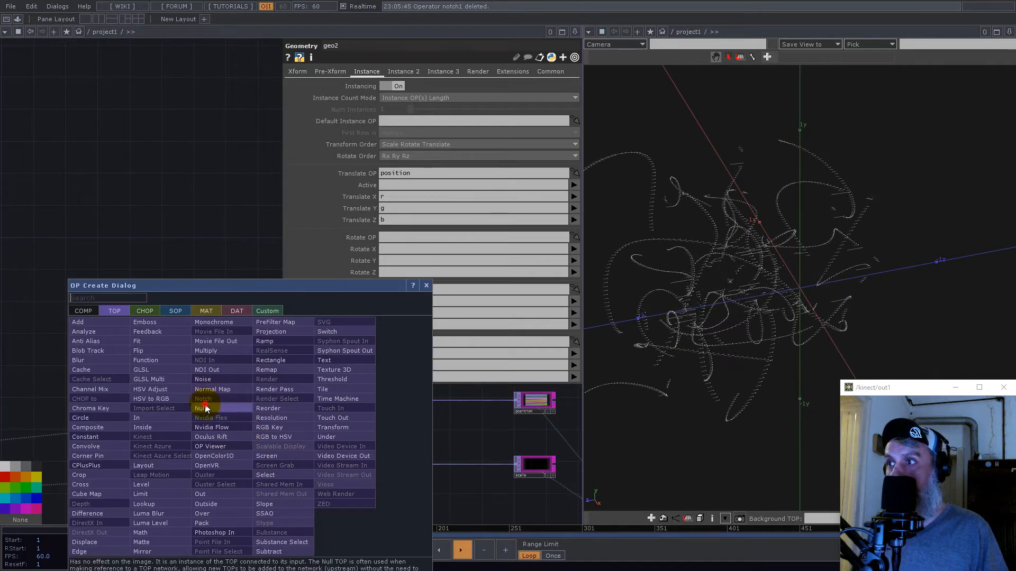
{"action": "left_click", "coordinate": [205, 403]}
{"action": "left_click", "coordinate": [537, 433]}
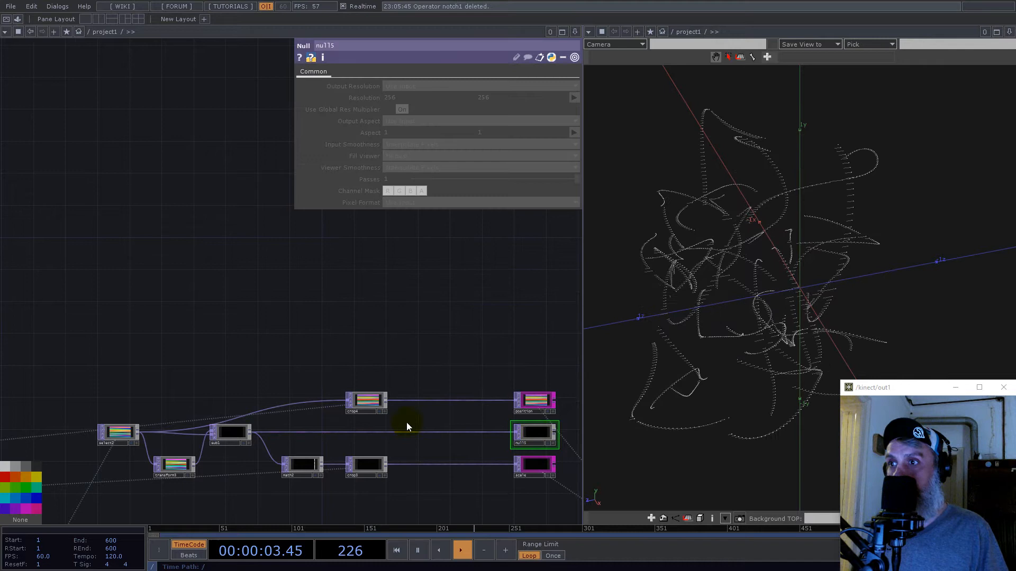
- Duplicate crop4 and place the copy in the connection between sub1 and the new null
{"action": "left_click", "coordinate": [365, 403]}
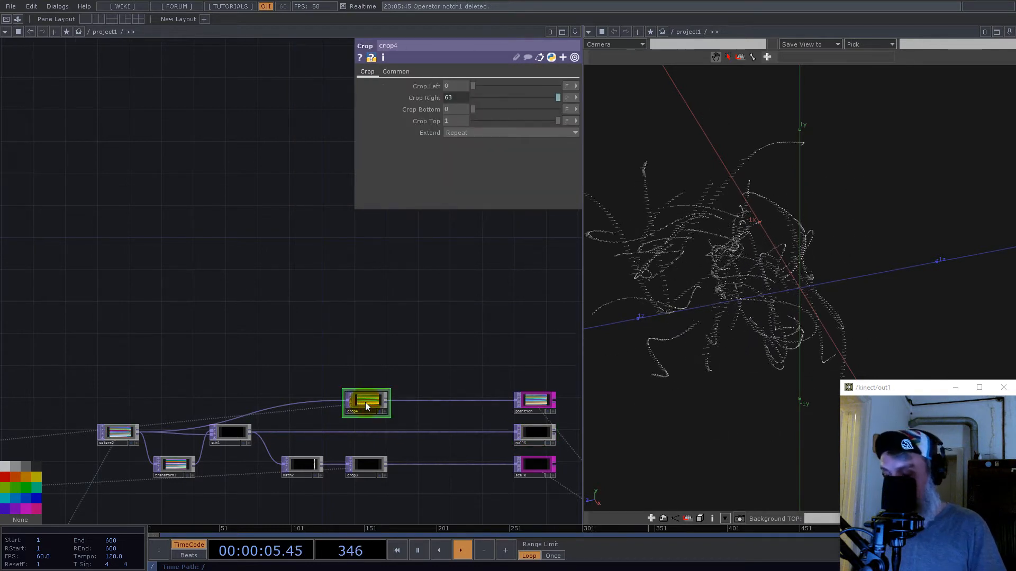
{"action": "key", "text": "ctrl+c"}
{"action": "key", "text": "ctrl+v"}
{"action": "left_click", "coordinate": [251, 432]}
{"action": "left_click_drag", "start_coordinate": [252, 435], "coordinate": [339, 434]}
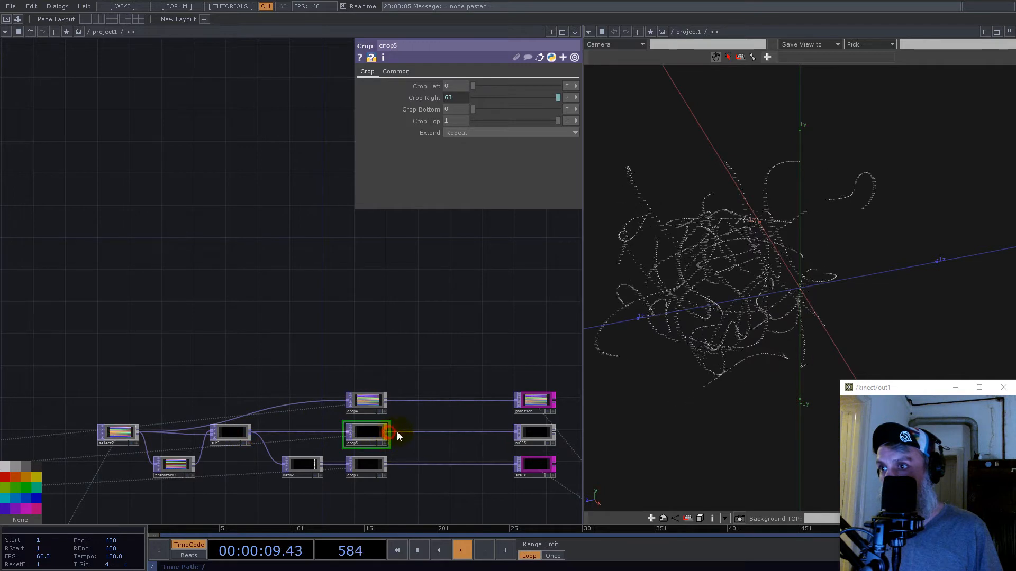
- Insert a Null TOP into the connection between crop5 and null5
{"action": "left_click_drag", "start_coordinate": [415, 339], "coordinate": [320, 294]}
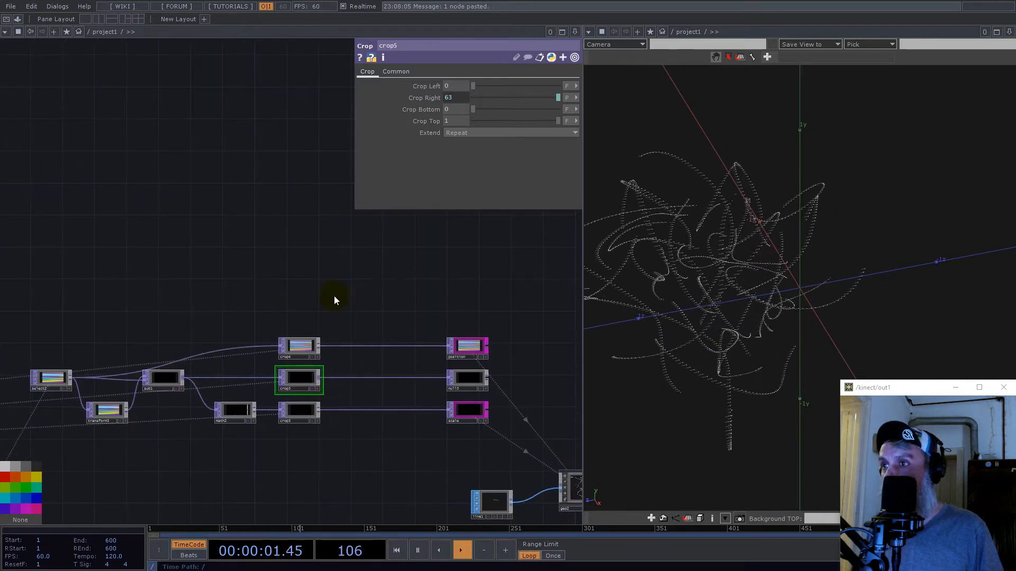
{"action": "scroll", "coordinate": [372, 365], "scroll_direction": "up", "scroll_amount": 4}
{"action": "left_click_drag", "start_coordinate": [438, 358], "coordinate": [302, 324]}
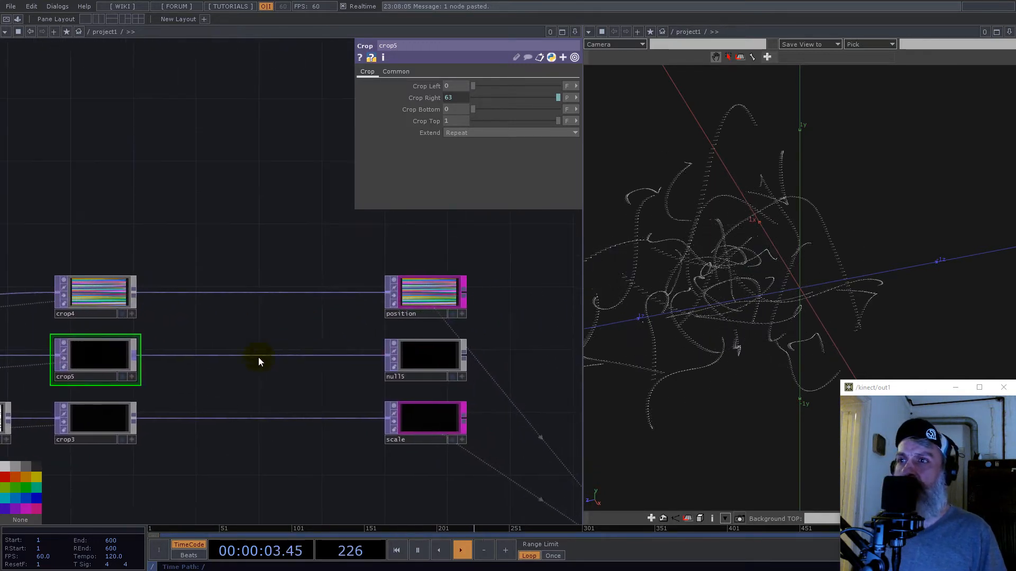
{"action": "scroll", "coordinate": [212, 363], "scroll_direction": "up", "scroll_amount": 2}
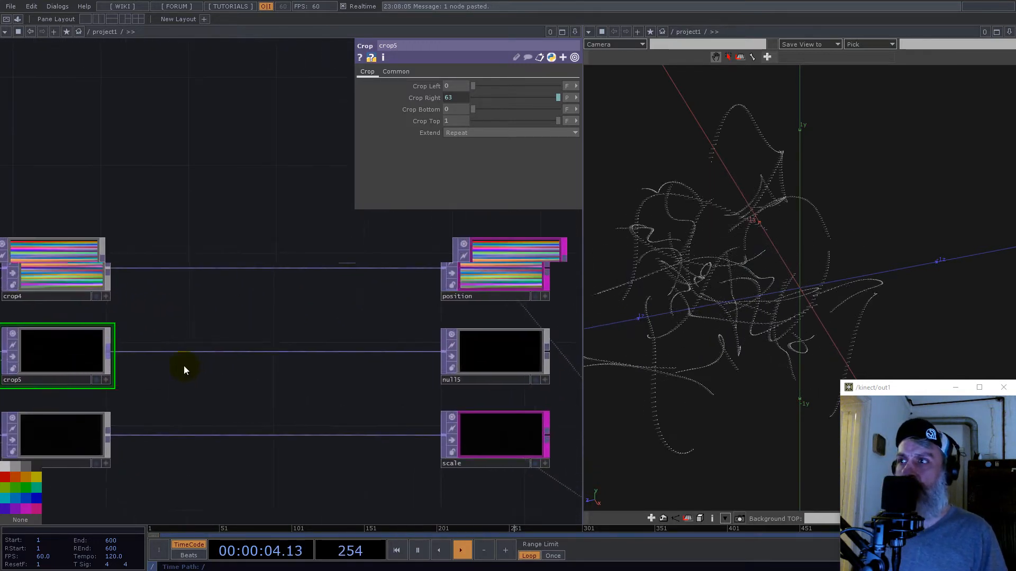
{"action": "right_click", "coordinate": [130, 349]}
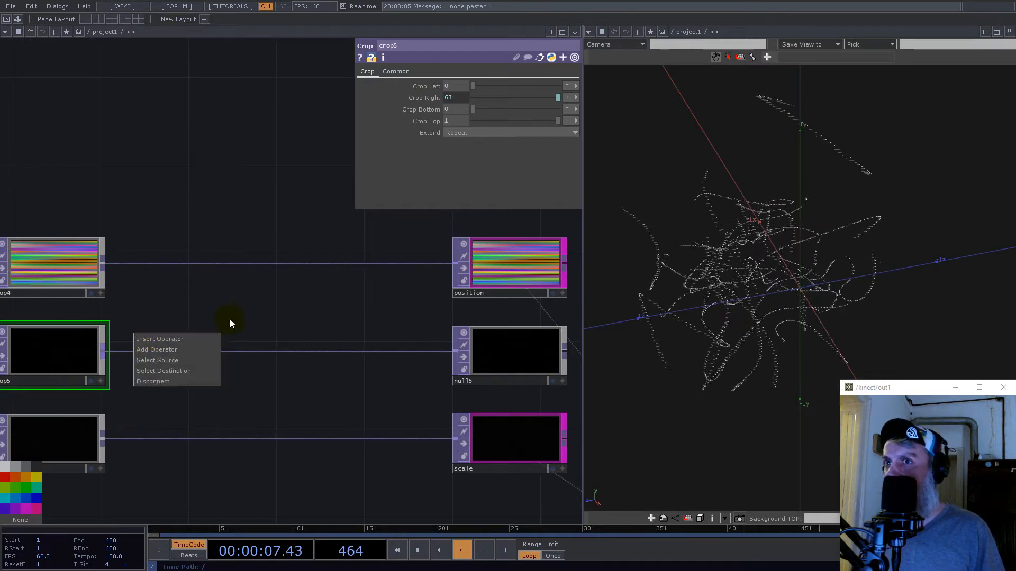
{"action": "left_click", "coordinate": [246, 312]}
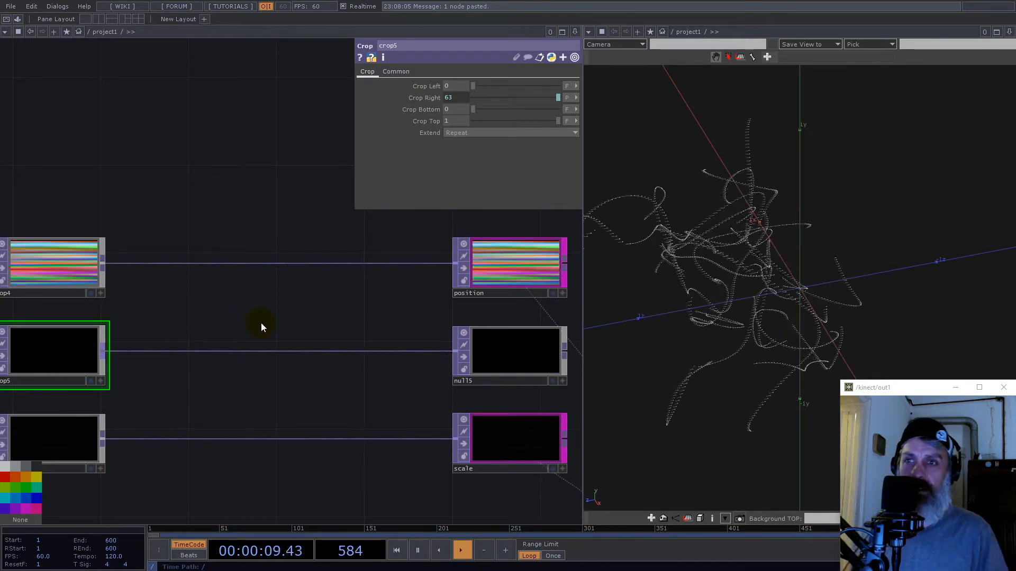
{"action": "right_click", "coordinate": [169, 351]}
{"action": "left_click", "coordinate": [188, 342]}
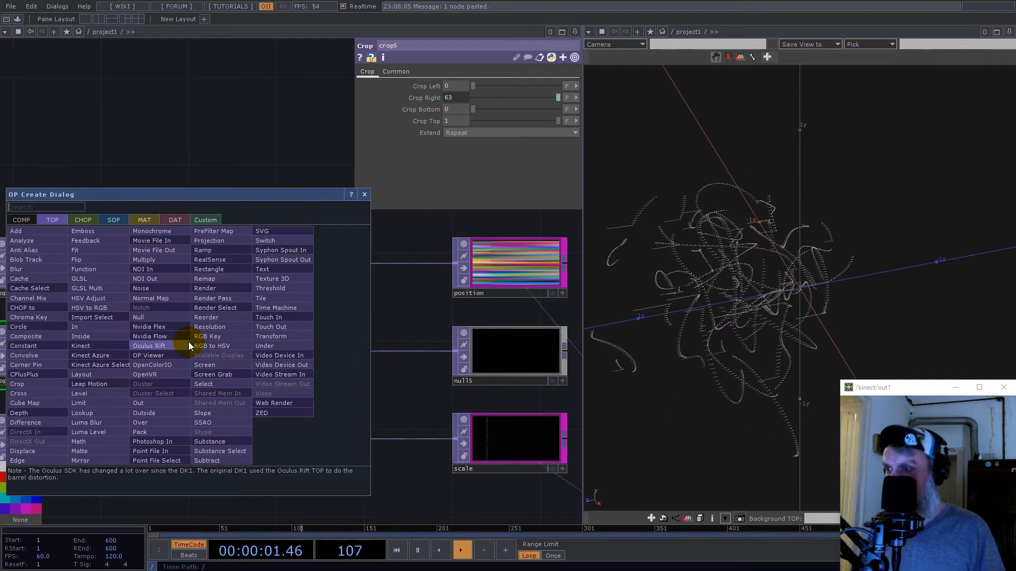
{"action": "left_click", "coordinate": [154, 316]}
{"action": "left_click", "coordinate": [232, 353]}
- Collapse the inserted null into a Base COMP and rename the component normalize
{"action": "mouse_move", "coordinate": [147, 297]}
{"action": "right_mouse_down"}
{"action": "mouse_move", "coordinate": [378, 411]}
{"action": "mouse_move", "coordinate": [309, 407]}
{"action": "right_mouse_up"}
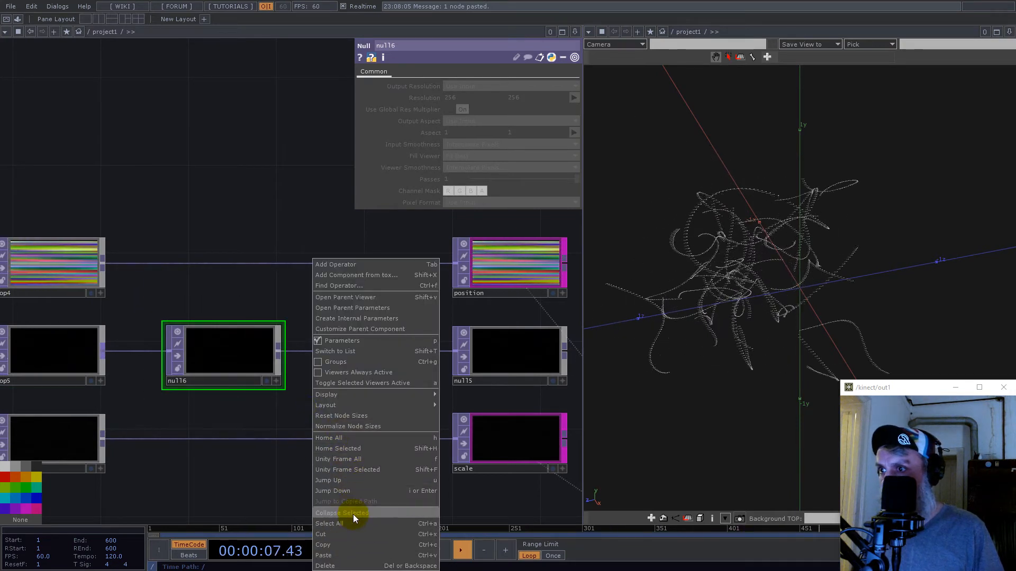
{"action": "left_click", "coordinate": [353, 513]}
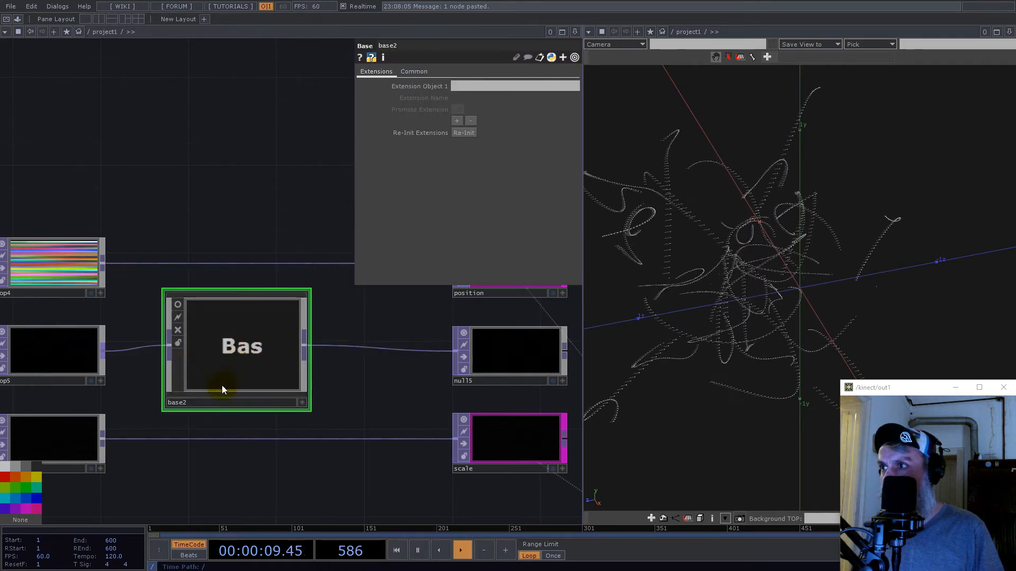
{"action": "left_click", "coordinate": [215, 401]}
{"action": "type", "text": "nor"}
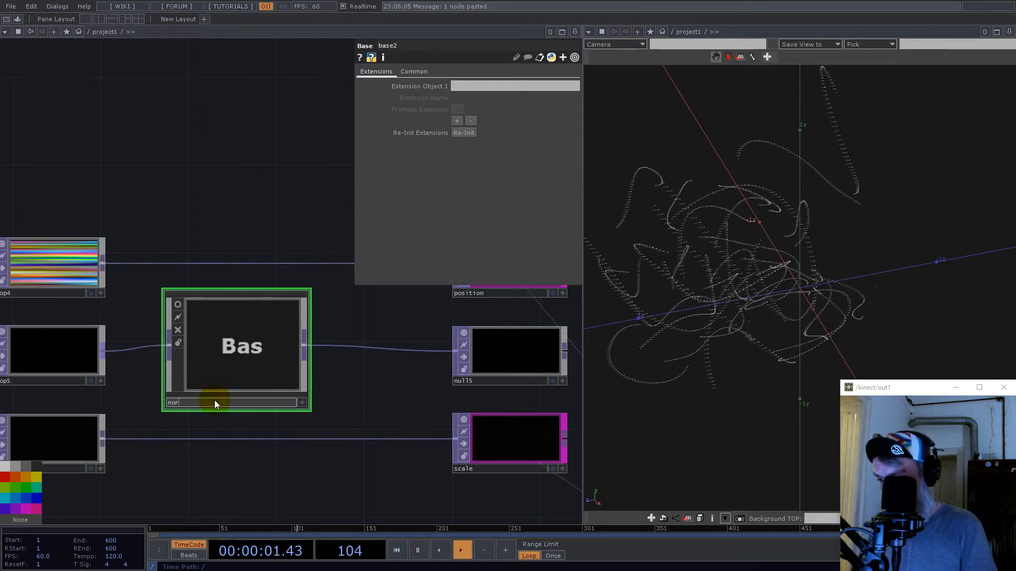
{"action": "type", "text": "malisz"}
{"action": "key", "text": "BackSpace"}
{"action": "key", "text": "BackSpace"}
{"action": "type", "text": "ze"}
{"action": "key", "text": "Return"}
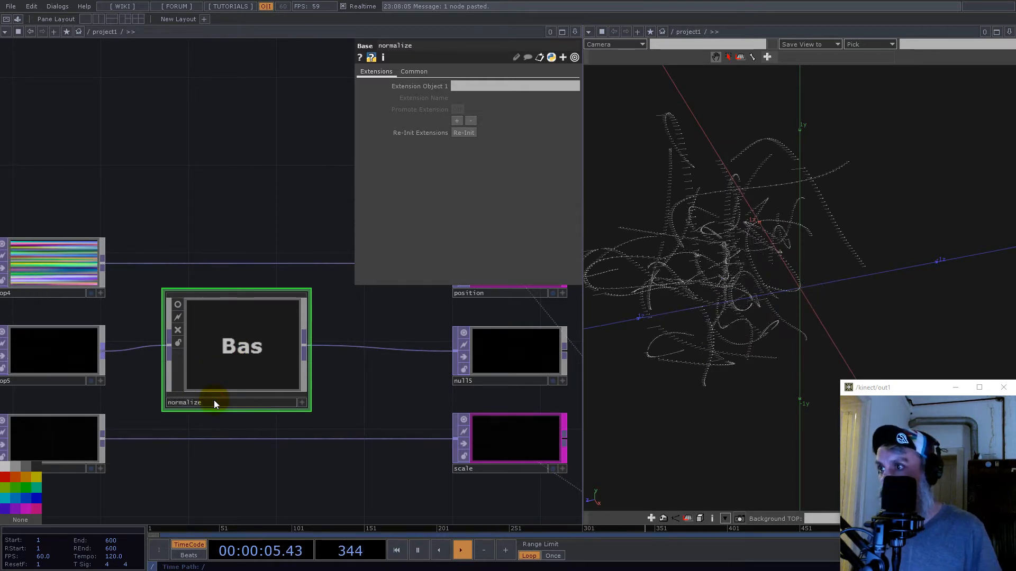
- Enter the normalize component and delete the Null TOP between its input and output
{"action": "double_click", "coordinate": [224, 344]}
{"action": "scroll", "coordinate": [176, 294], "scroll_direction": "up", "scroll_amount": 4}
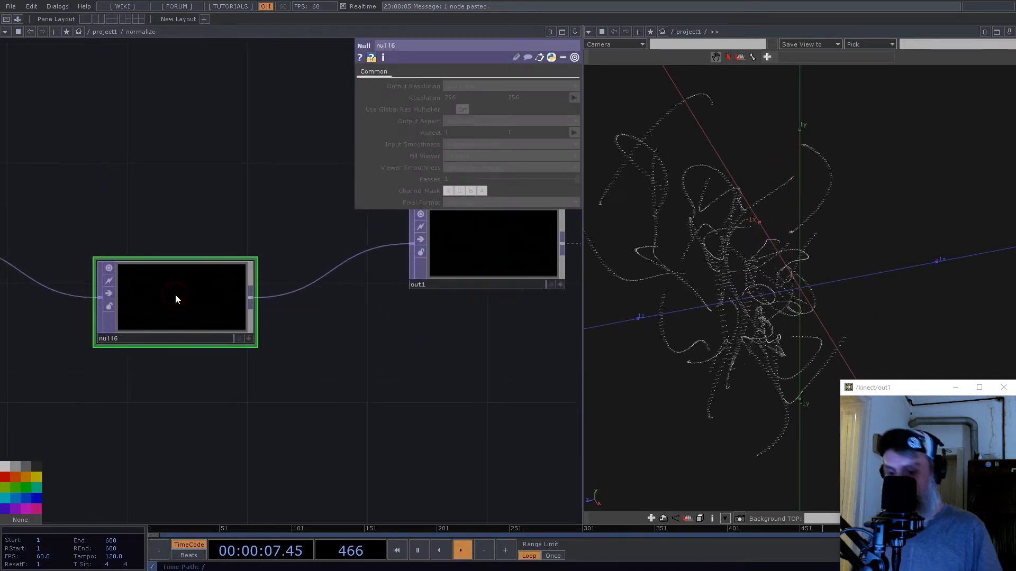
{"action": "key", "text": "Delete"}
{"action": "scroll", "coordinate": [183, 301], "scroll_direction": "down", "scroll_amount": 3}
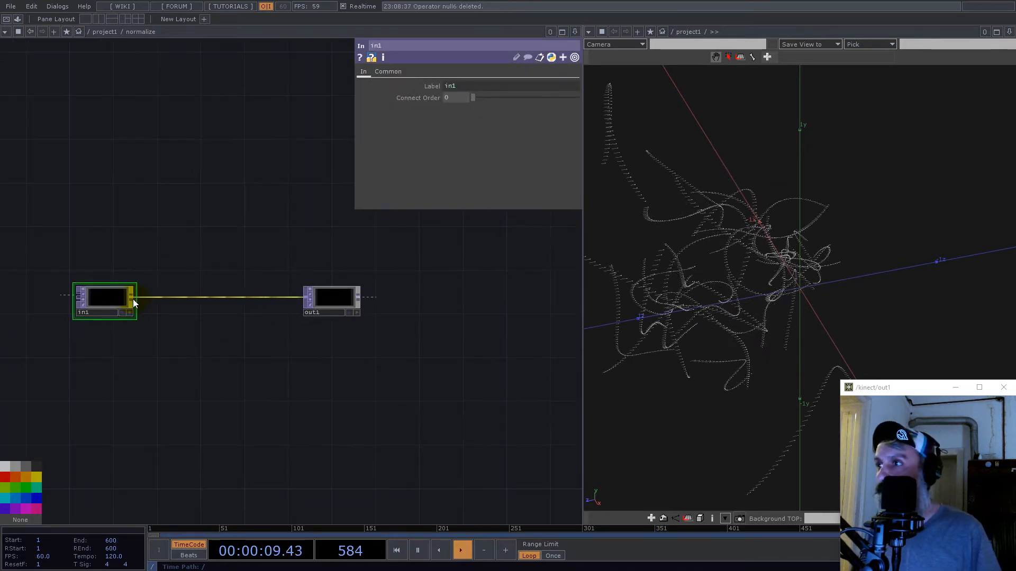
- Add a Math TOP fed by in1, placed below the wire to out1
{"action": "right_click", "coordinate": [132, 298]}
{"action": "type", "text": "math"}
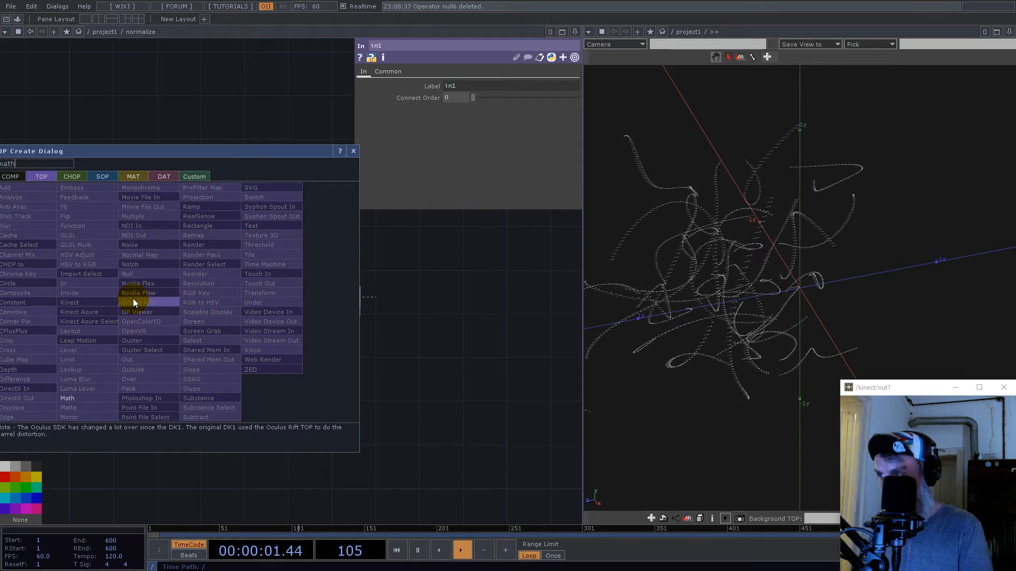
{"action": "left_click", "coordinate": [68, 398]}
{"action": "left_click", "coordinate": [208, 343]}
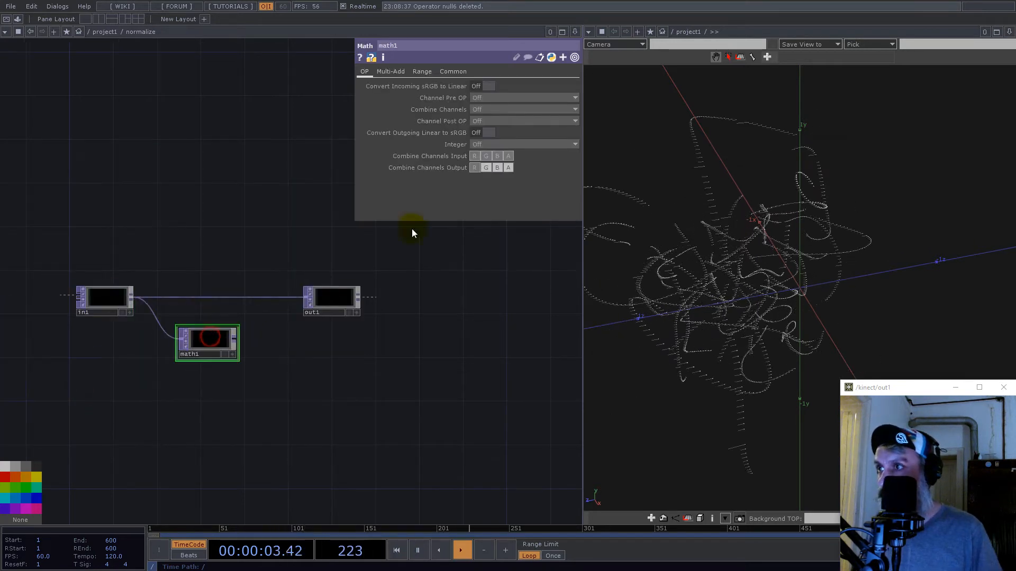
- Set math1 to combine channels by Length and its pixel format to 32-bit float (Mono)
{"action": "left_click", "coordinate": [501, 109]}
{"action": "left_click", "coordinate": [488, 190]}
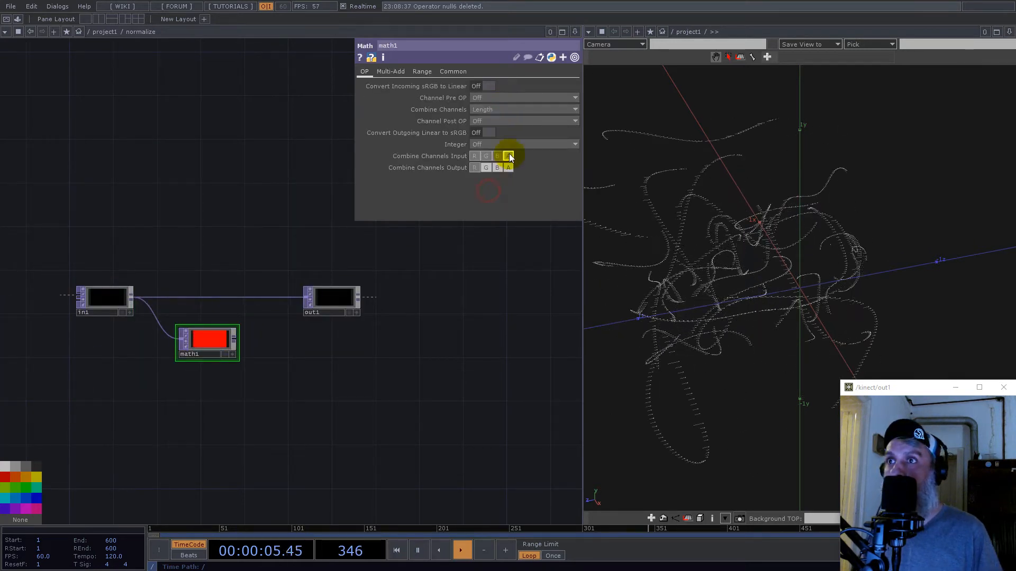
{"action": "left_click", "coordinate": [457, 72]}
{"action": "left_click", "coordinate": [499, 201]}
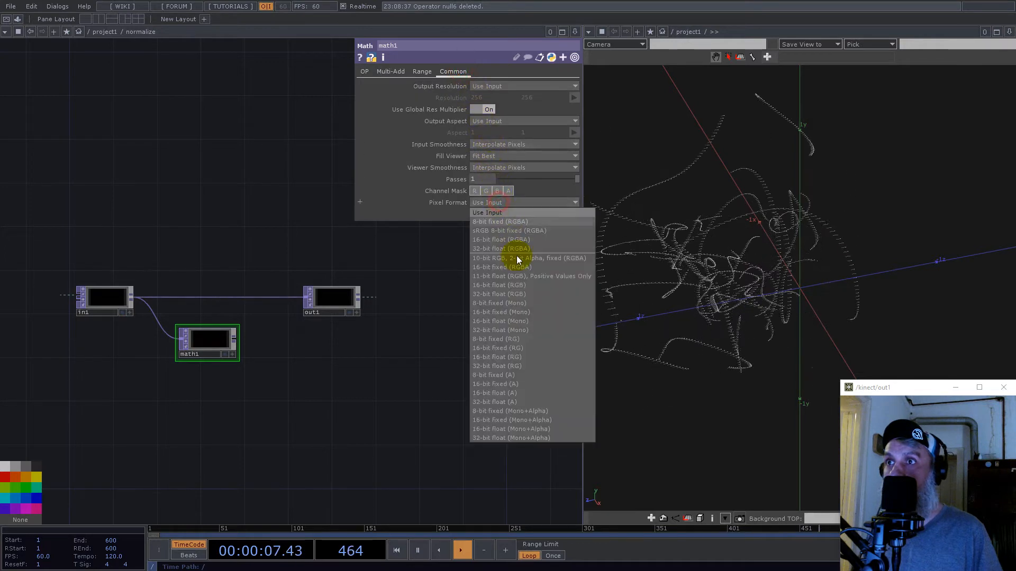
{"action": "left_click", "coordinate": [515, 331]}
- Insert a Composite TOP into the connection between in1 and out1
{"action": "right_click", "coordinate": [263, 300]}
{"action": "left_click", "coordinate": [274, 287]}
{"action": "type", "text": "com"}
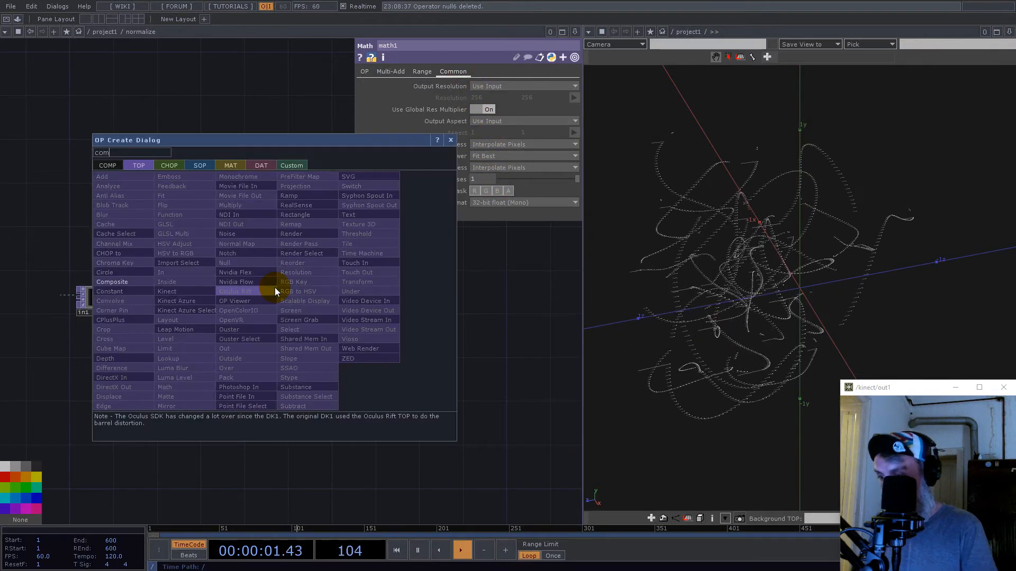
{"action": "left_click", "coordinate": [129, 282]}
{"action": "left_click", "coordinate": [275, 307]}
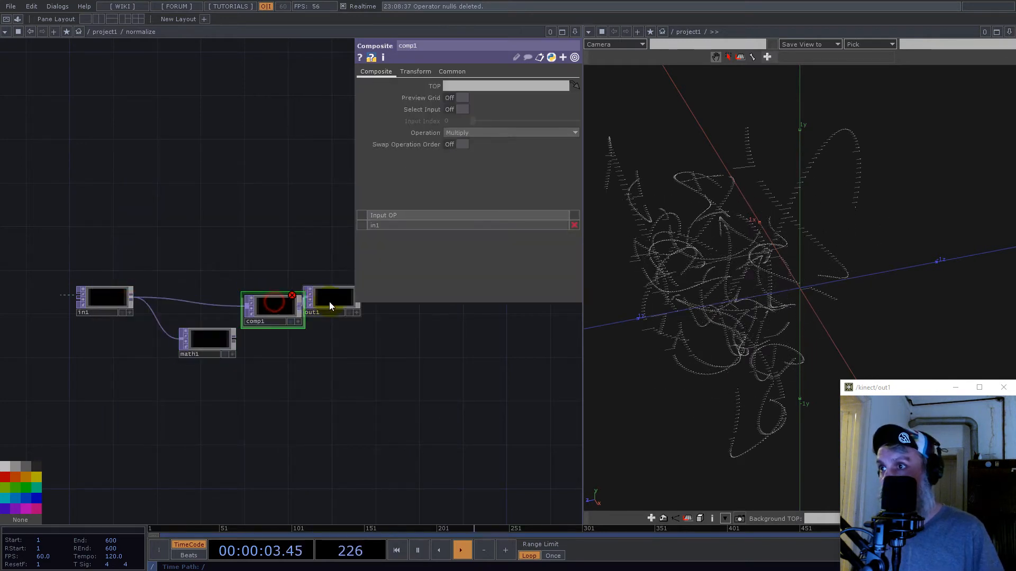
- Set comp1's operation to Divide and its fixed layer to Input 1, and wire math1 in as its second input
{"action": "scroll", "coordinate": [322, 302], "scroll_direction": "up", "scroll_amount": 3}
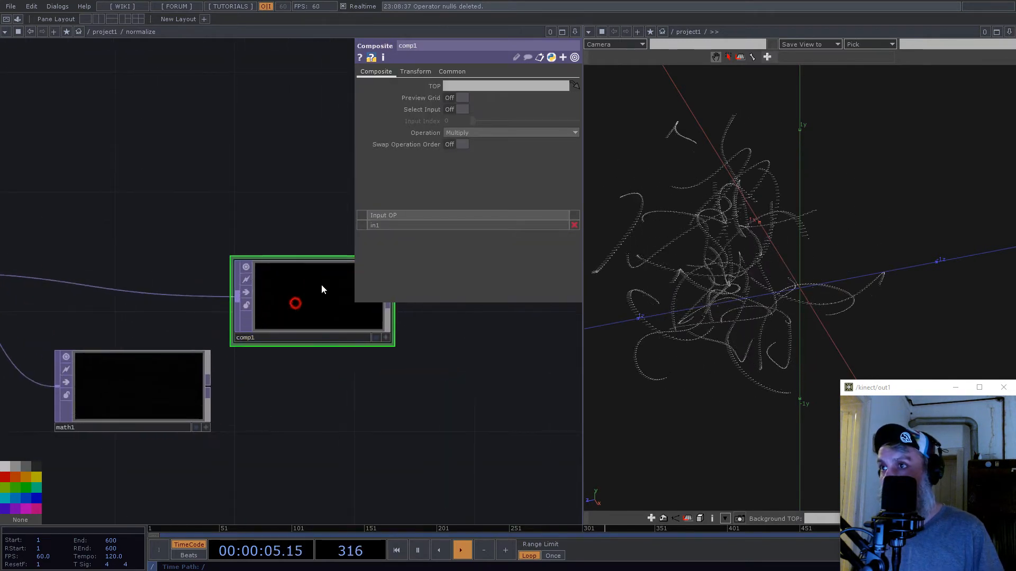
{"action": "left_click", "coordinate": [452, 134]}
{"action": "left_click", "coordinate": [458, 241]}
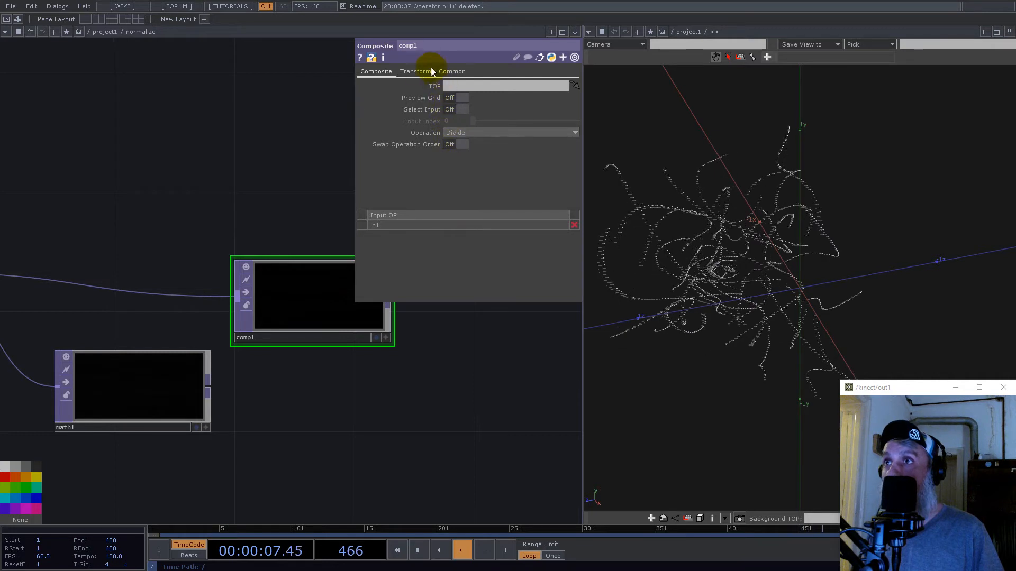
{"action": "left_click", "coordinate": [415, 72]}
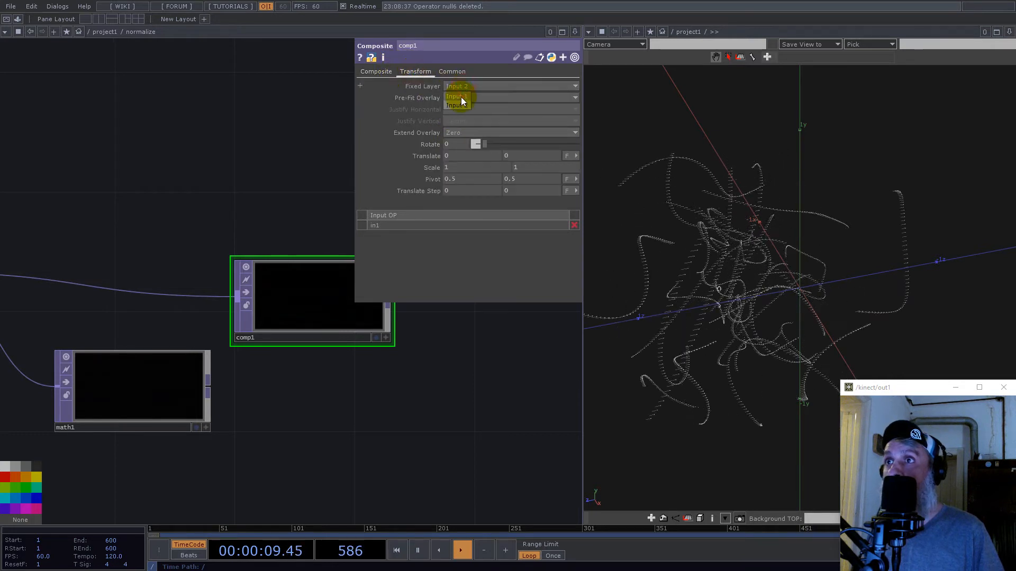
{"action": "left_click_drag", "start_coordinate": [211, 390], "coordinate": [236, 313]}
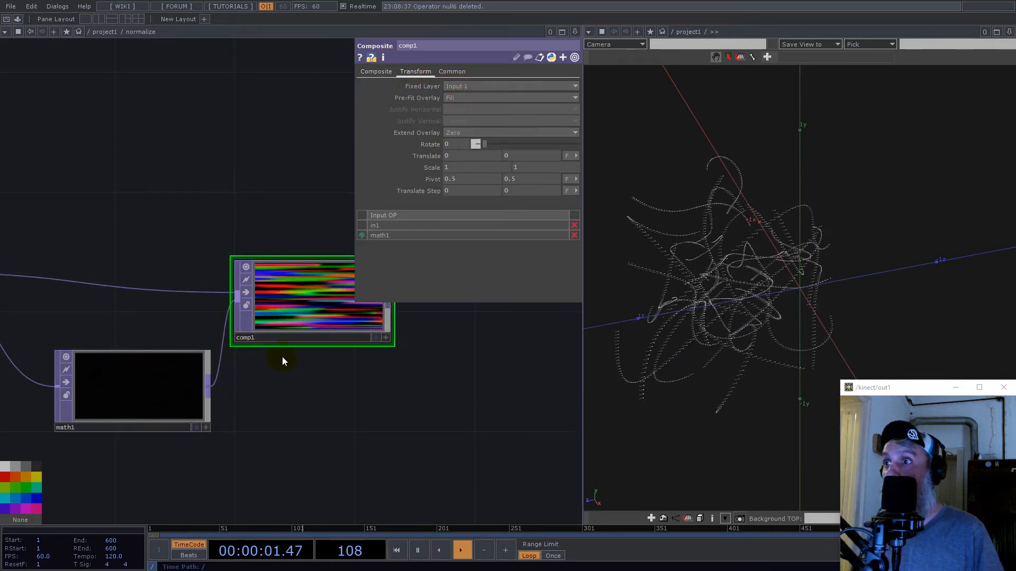
{"action": "scroll", "coordinate": [280, 354], "scroll_direction": "down", "scroll_amount": 5}
{"action": "scroll", "coordinate": [301, 337], "scroll_direction": "up", "scroll_amount": 5}
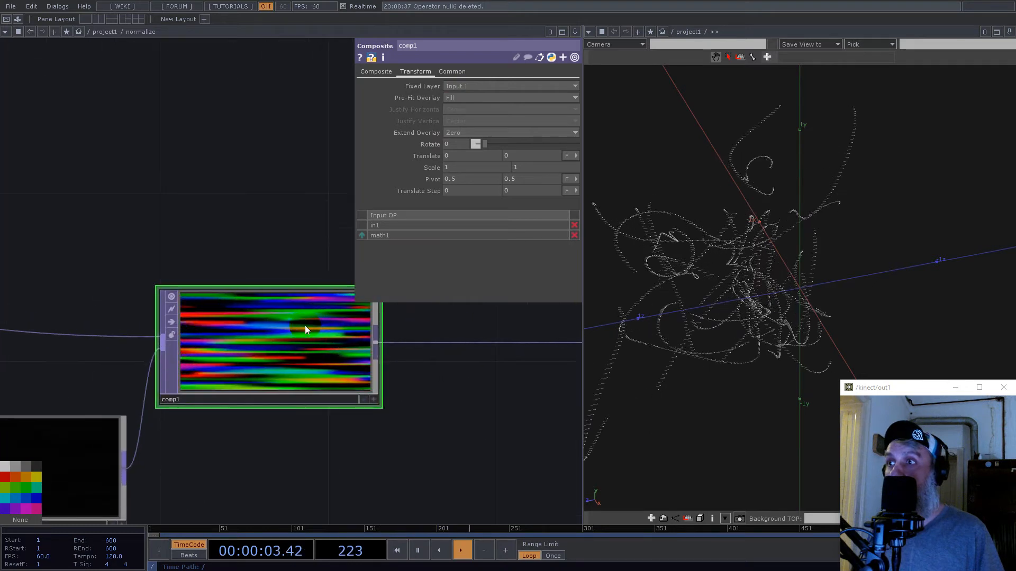
{"action": "scroll", "coordinate": [305, 331], "scroll_direction": "down", "scroll_amount": 5}
- Set comp1's input smoothness and viewer smoothness to Nearest Pixel
{"action": "left_click_drag", "start_coordinate": [401, 438], "coordinate": [168, 272]}
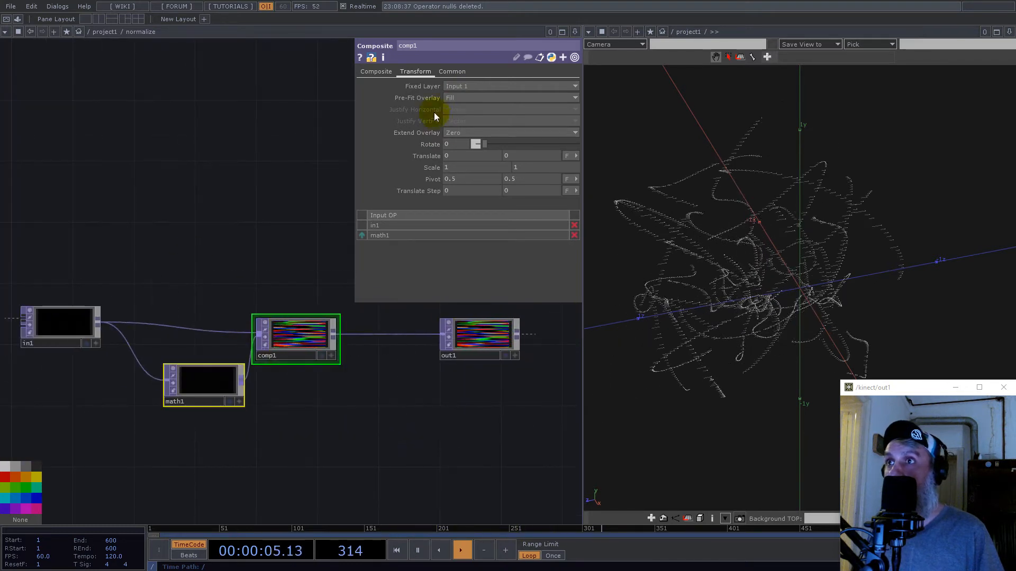
{"action": "left_click", "coordinate": [452, 71]}
{"action": "left_click", "coordinate": [476, 144]}
{"action": "left_click", "coordinate": [465, 155]}
{"action": "left_click", "coordinate": [473, 168]}
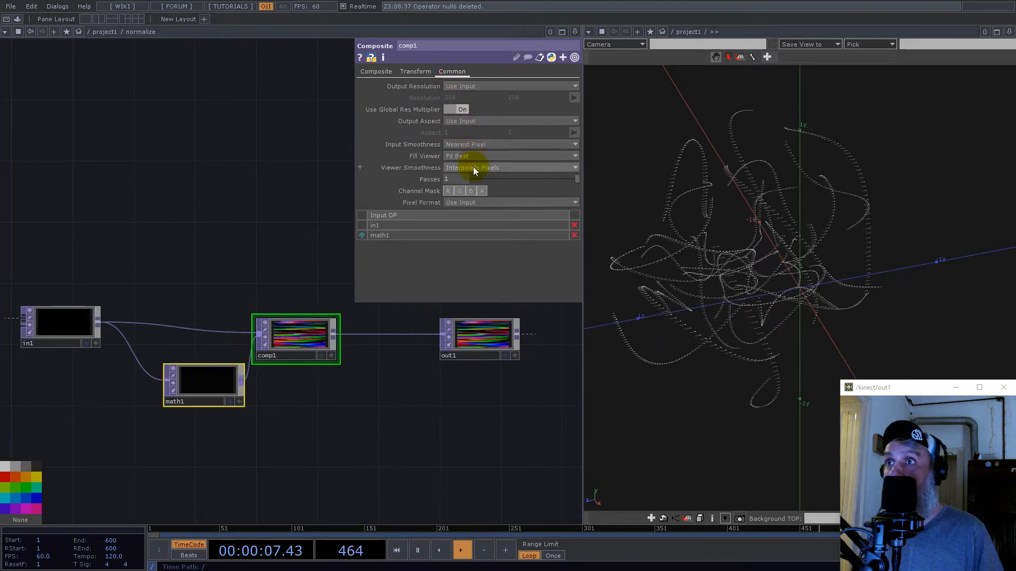
{"action": "left_click", "coordinate": [472, 177]}
{"action": "scroll", "coordinate": [317, 328], "scroll_direction": "up", "scroll_amount": 6}
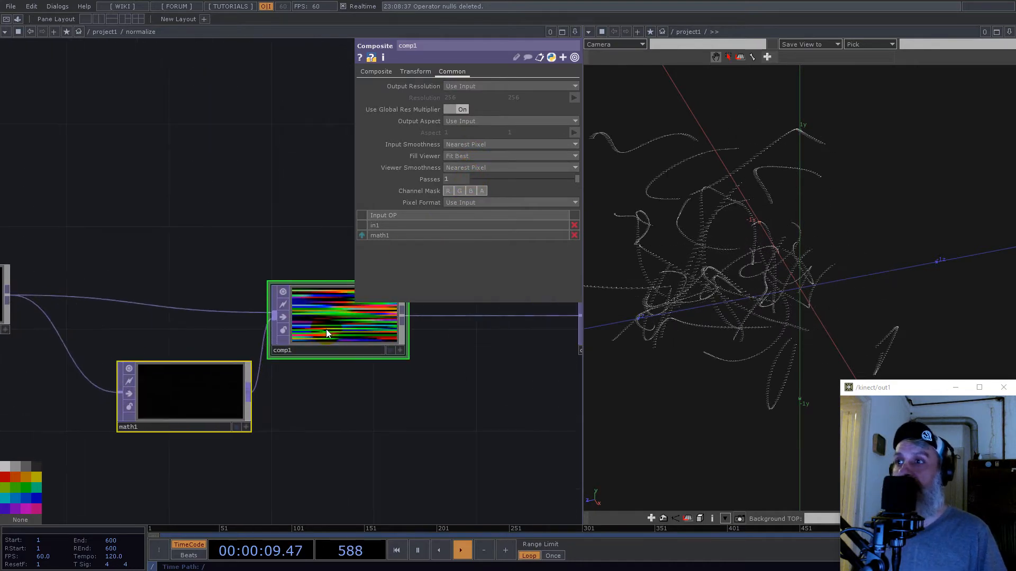
- Leave the normalize component and assign null5 as geo2's Rotate to OP for instancing
{"action": "scroll", "coordinate": [268, 329], "scroll_direction": "down", "scroll_amount": 10}
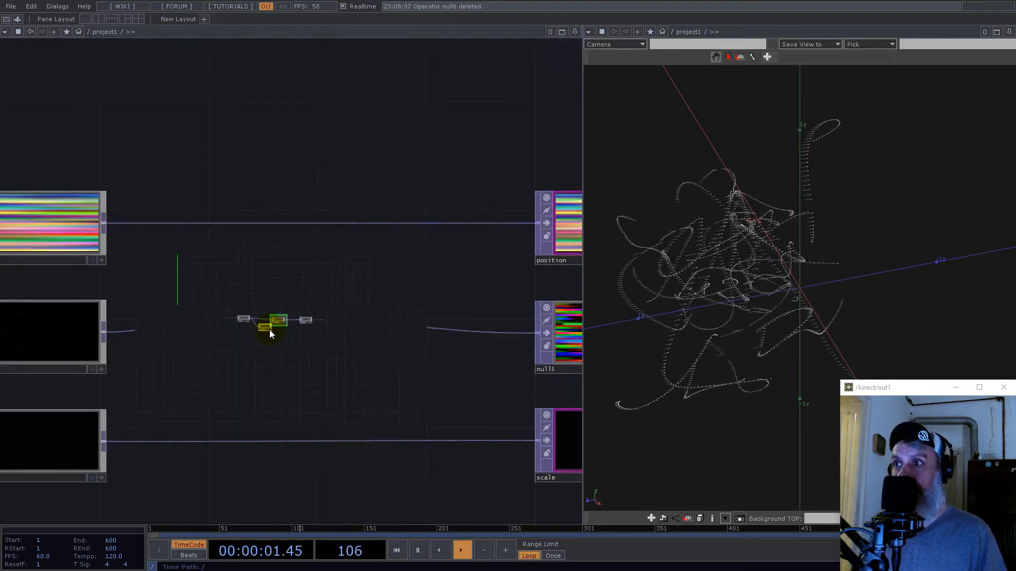
{"action": "scroll", "coordinate": [269, 329], "scroll_direction": "up", "scroll_amount": 5}
{"action": "scroll", "coordinate": [269, 329], "scroll_direction": "down", "scroll_amount": 6}
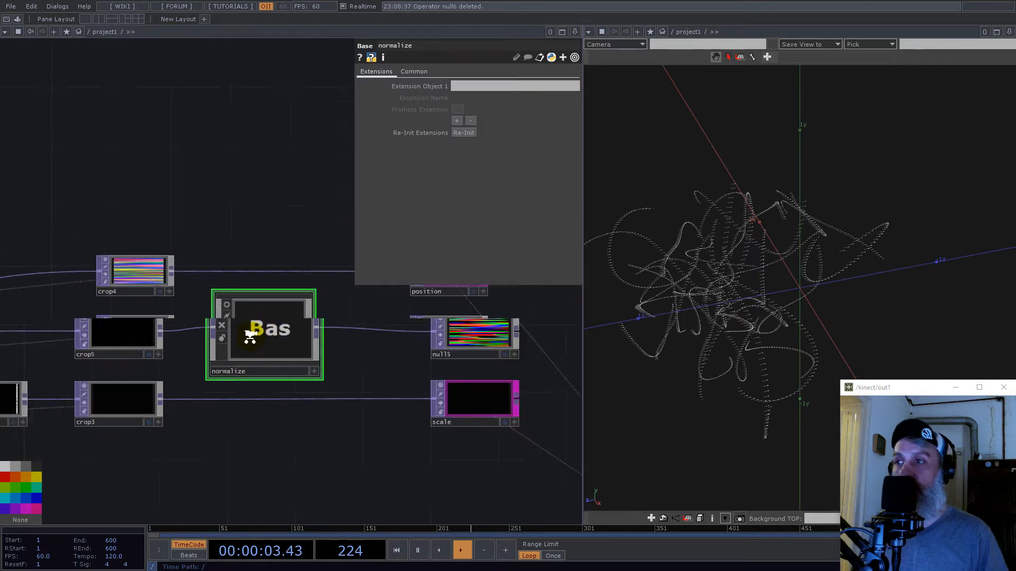
{"action": "scroll", "coordinate": [381, 397], "scroll_direction": "up", "scroll_amount": 4}
{"action": "scroll", "coordinate": [381, 398], "scroll_direction": "up", "scroll_amount": 1}
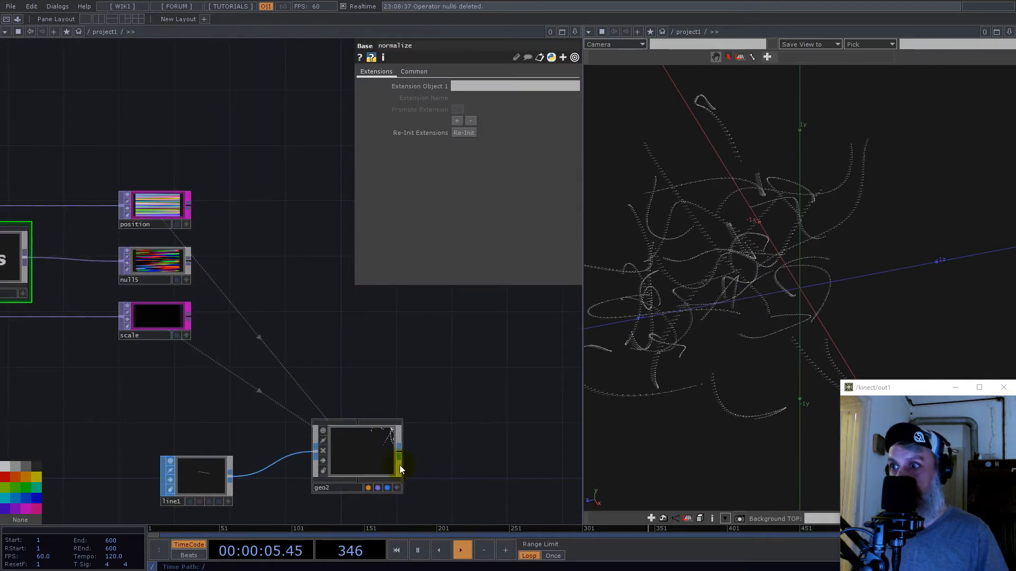
{"action": "left_click", "coordinate": [371, 448]}
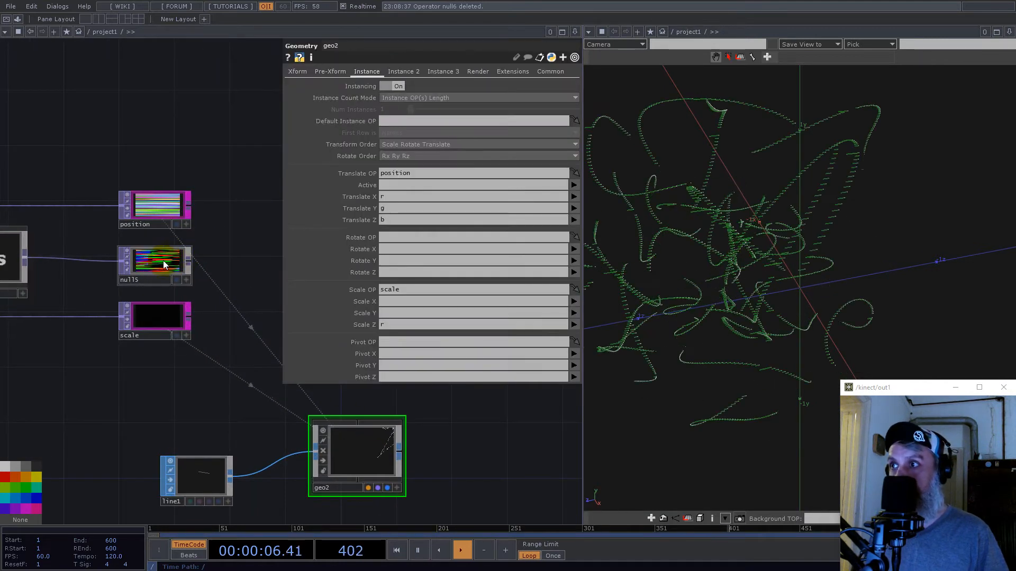
{"action": "left_click", "coordinate": [402, 71]}
{"action": "left_click_drag", "start_coordinate": [403, 75], "coordinate": [400, 98]}
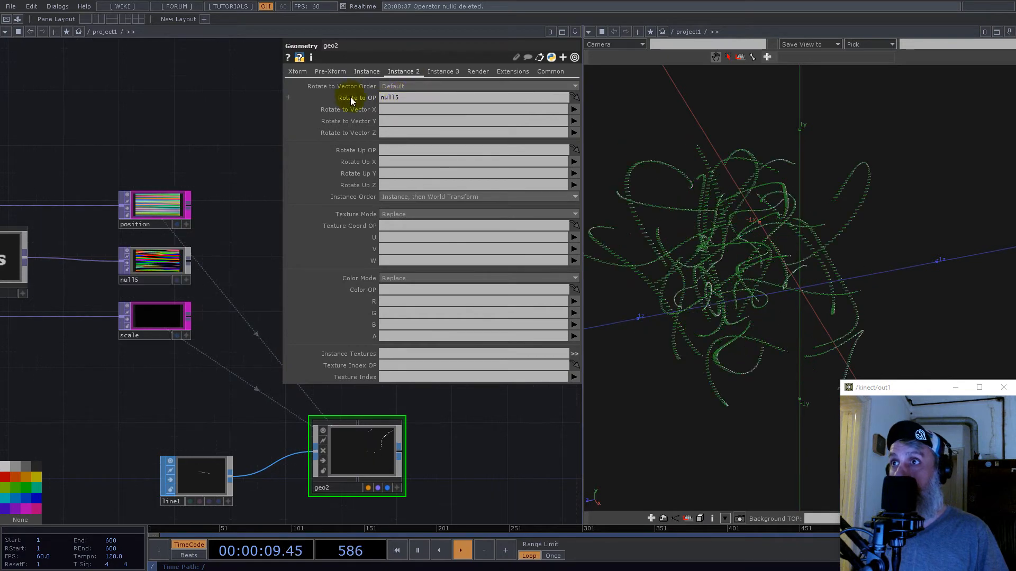
- Map geo2's Rotate to Vector X, Y and Z to the r, g and b channels
{"action": "left_click", "coordinate": [574, 109]}
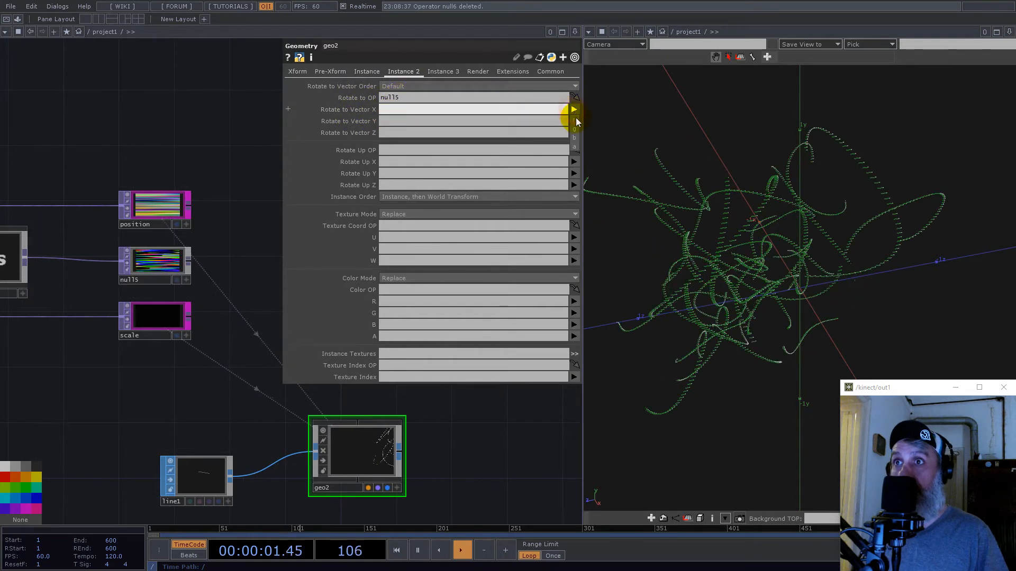
{"action": "left_click", "coordinate": [574, 121]}
{"action": "left_click", "coordinate": [574, 121]}
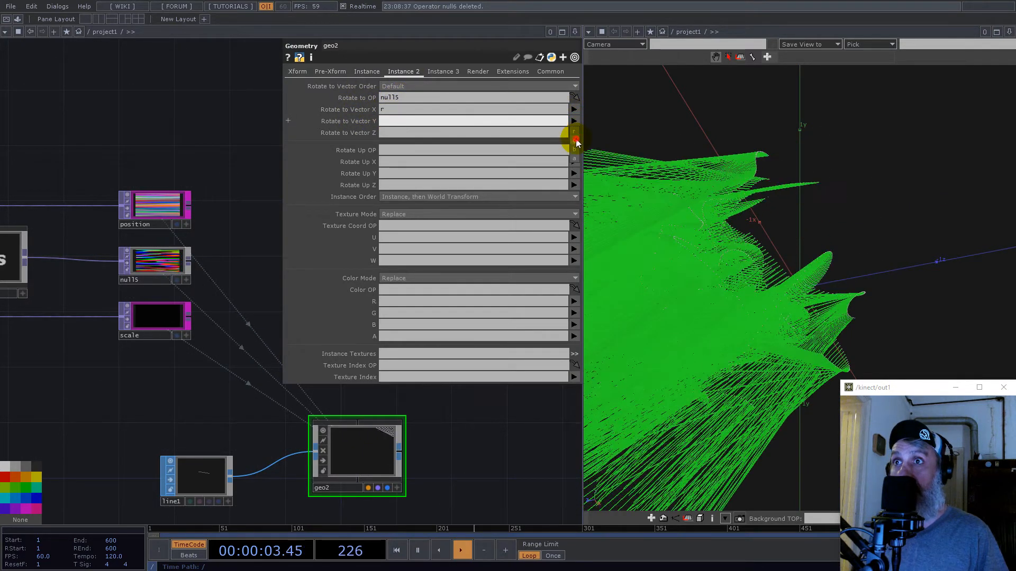
{"action": "left_click", "coordinate": [575, 139]}
{"action": "left_click", "coordinate": [573, 133]}
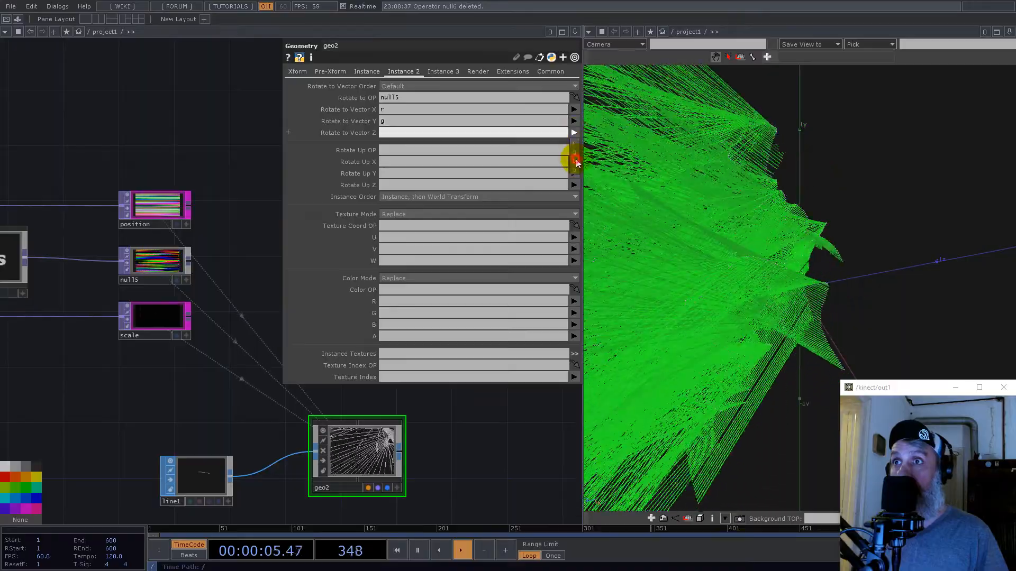
{"action": "left_click", "coordinate": [575, 161]}
- Set geo2's Rotate to Vector Order to Pre-Rot and inspect the instanced lines up close in the 3D view
{"action": "scroll", "coordinate": [759, 268], "scroll_direction": "up", "scroll_amount": 10}
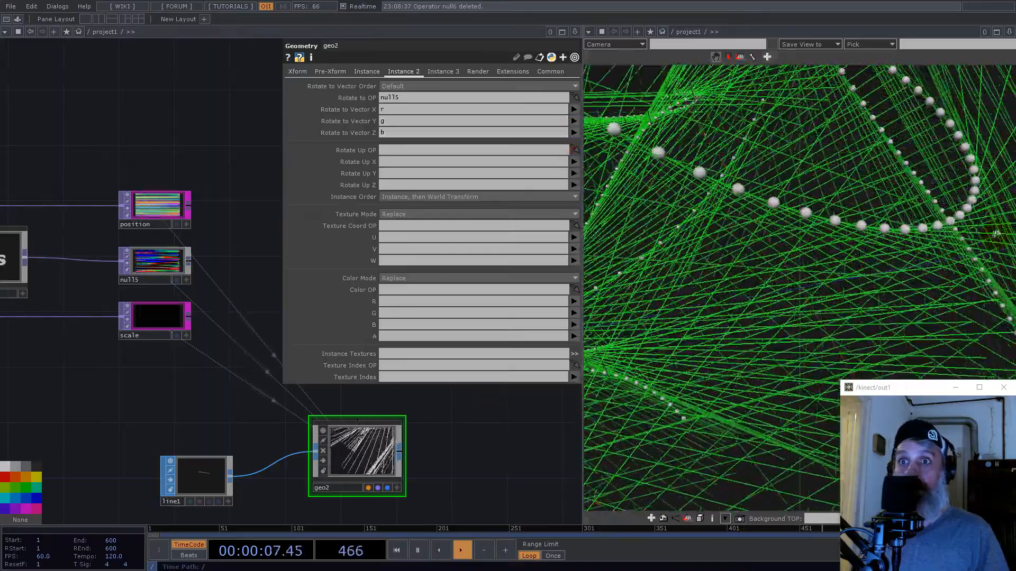
{"action": "scroll", "coordinate": [808, 203], "scroll_direction": "down", "scroll_amount": 10}
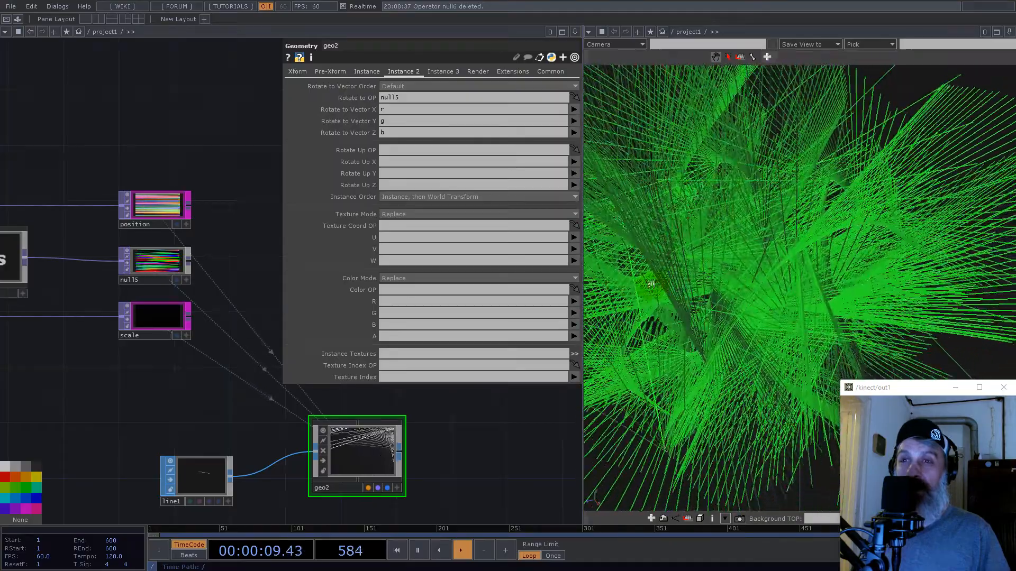
{"action": "left_click_drag", "start_coordinate": [606, 289], "coordinate": [813, 237]}
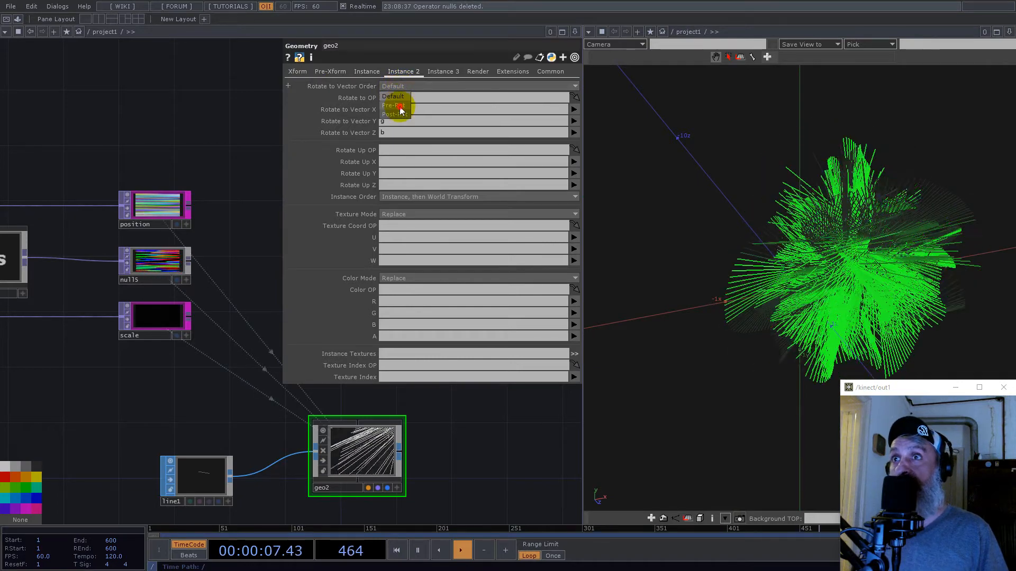
{"action": "left_click", "coordinate": [399, 106]}
{"action": "scroll", "coordinate": [944, 236], "scroll_direction": "up", "scroll_amount": 2}
{"action": "right_click_drag", "start_coordinate": [920, 240], "coordinate": [762, 291]}
{"action": "scroll", "coordinate": [949, 263], "scroll_direction": "up", "scroll_amount": 5}
{"action": "right_click_drag", "start_coordinate": [949, 263], "coordinate": [890, 290]}
{"action": "left_click_drag", "start_coordinate": [728, 288], "coordinate": [763, 291]}
{"action": "scroll", "coordinate": [762, 283], "scroll_direction": "down", "scroll_amount": 3}
{"action": "scroll", "coordinate": [816, 272], "scroll_direction": "down", "scroll_amount": 5}
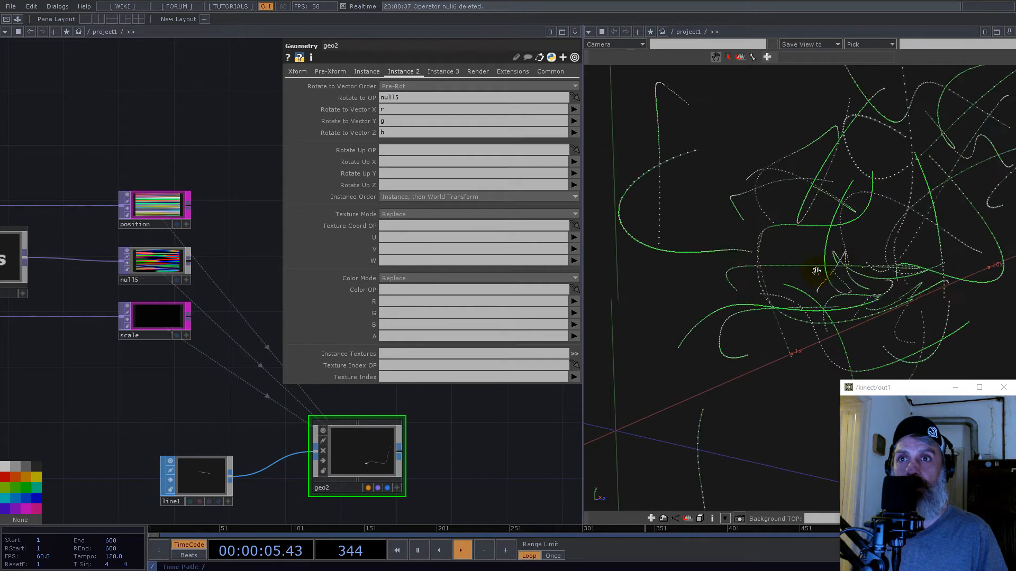
- Set both the count and trail values of constant1 to 512
{"action": "scroll", "coordinate": [310, 427], "scroll_direction": "down", "scroll_amount": 5}
{"action": "left_click_drag", "start_coordinate": [147, 298], "coordinate": [502, 328]}
{"action": "scroll", "coordinate": [349, 341], "scroll_direction": "up", "scroll_amount": 5}
{"action": "scroll", "coordinate": [169, 371], "scroll_direction": "up", "scroll_amount": 5}
{"action": "left_click", "coordinate": [185, 355]}
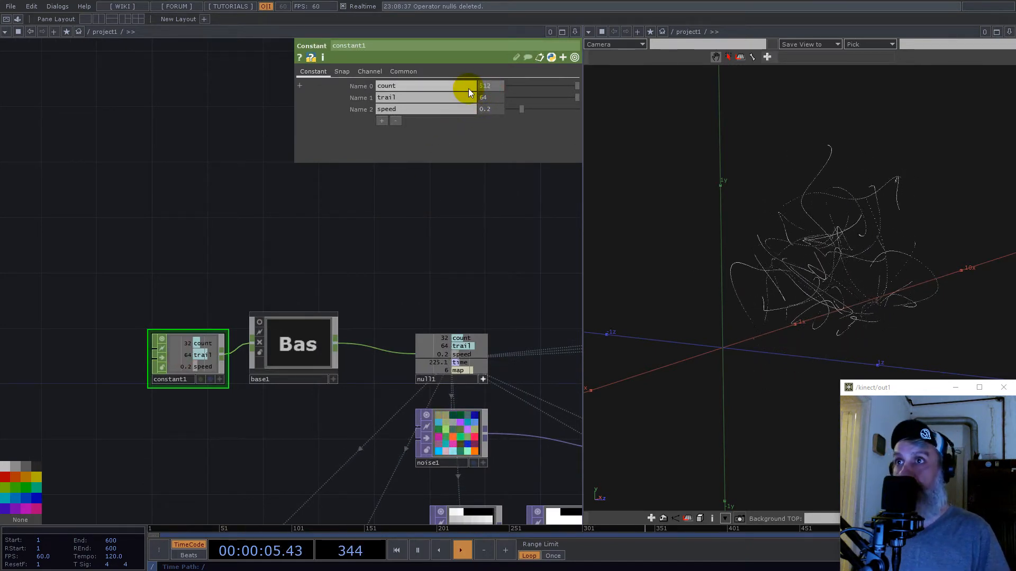
{"action": "key", "text": "Tab"}
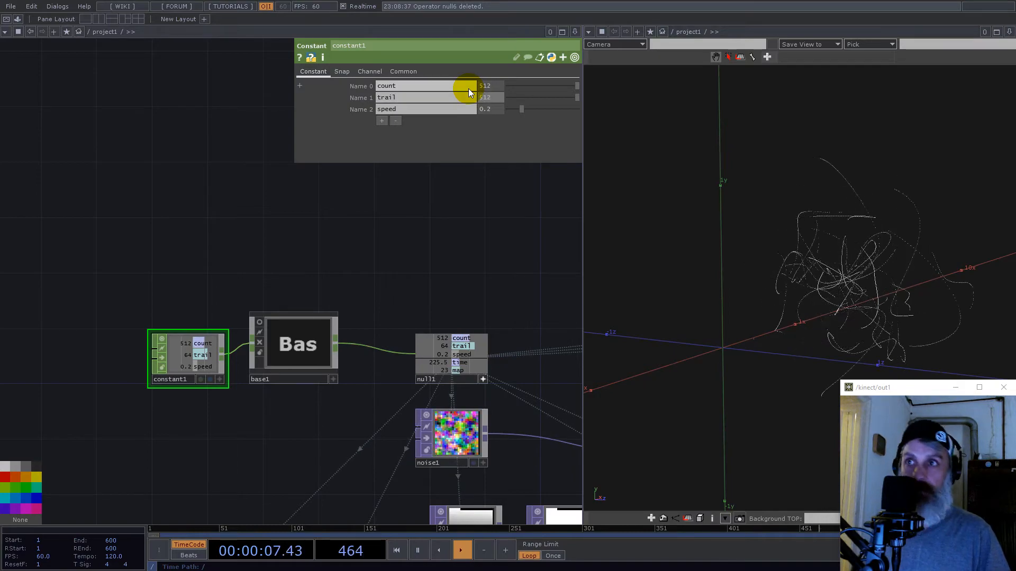
{"action": "type", "text": "512"}
{"action": "key", "text": "Return"}
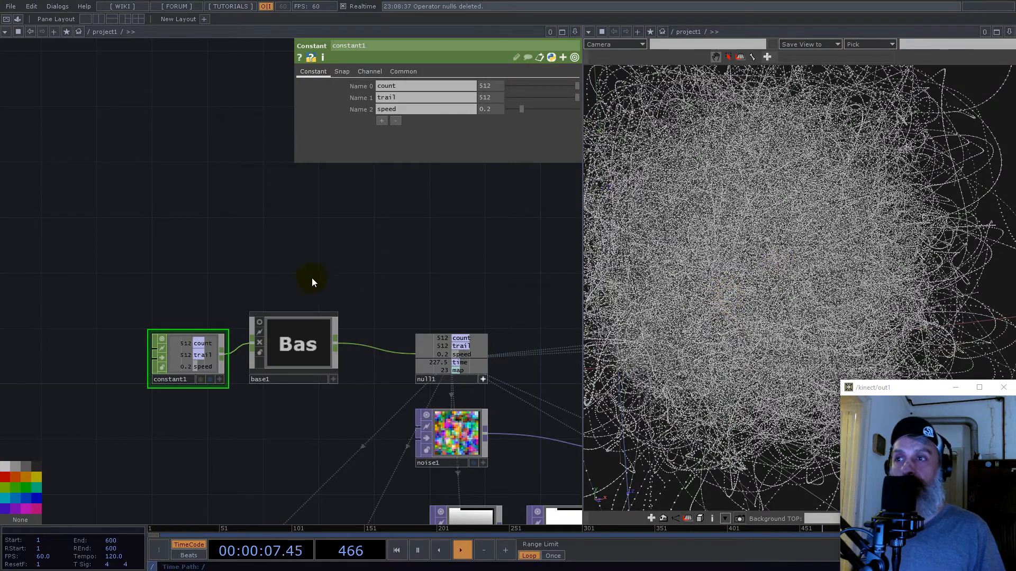
- Delete the sphere SOP, its connected Transform SOP and the geo1 component below null4
{"action": "scroll", "coordinate": [317, 279], "scroll_direction": "down", "scroll_amount": 8}
{"action": "left_click_drag", "start_coordinate": [442, 261], "coordinate": [133, 205]}
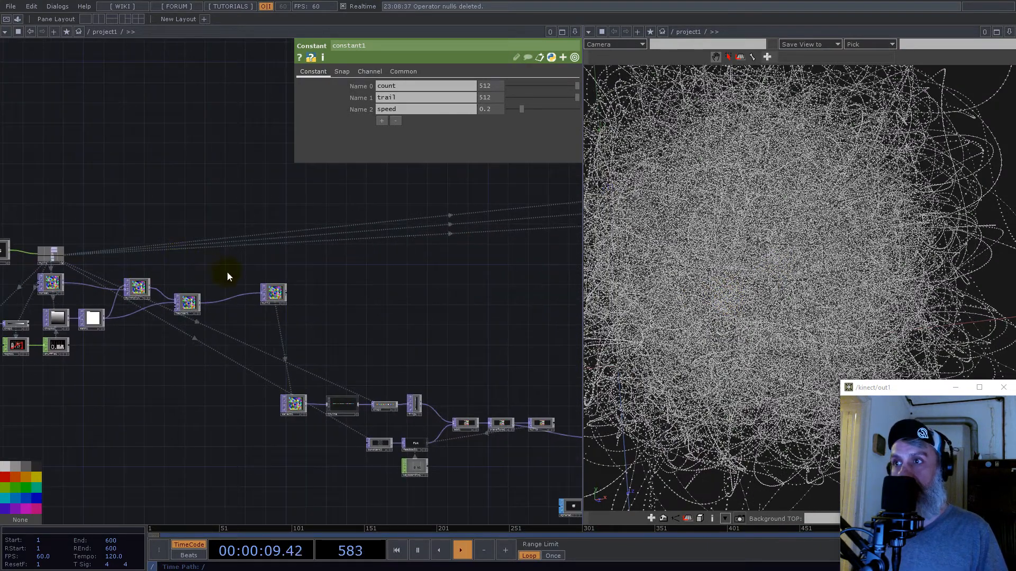
{"action": "scroll", "coordinate": [227, 272], "scroll_direction": "down", "scroll_amount": 3}
{"action": "scroll", "coordinate": [414, 385], "scroll_direction": "up", "scroll_amount": 10}
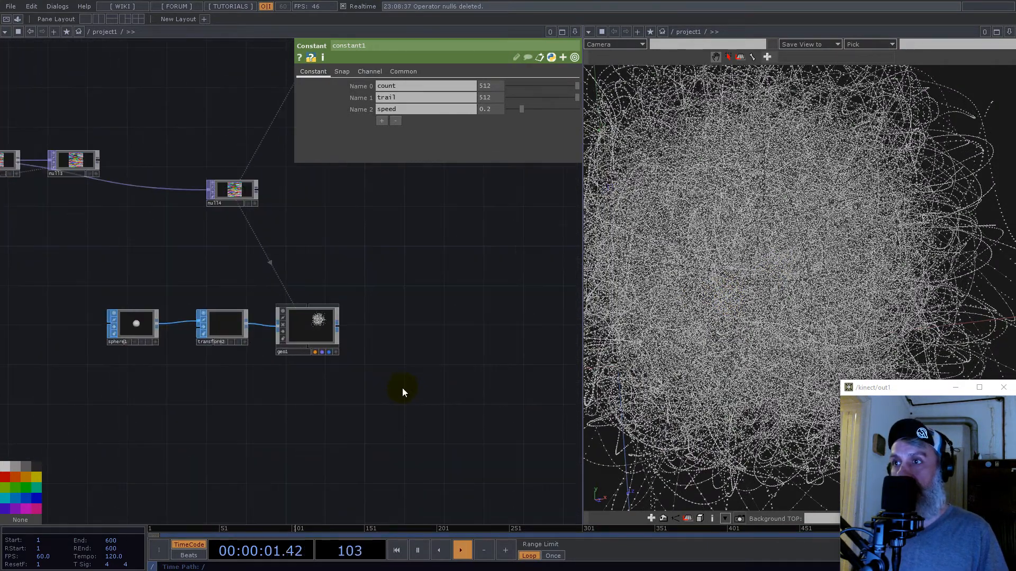
{"action": "left_click_drag", "start_coordinate": [49, 271], "coordinate": [49, 270]}
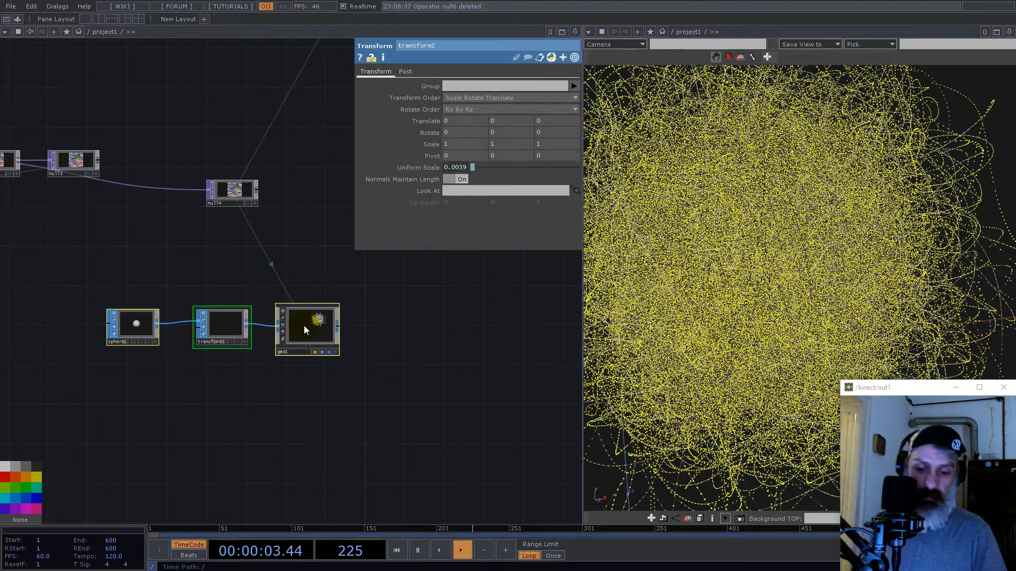
{"action": "key", "text": "Delete"}
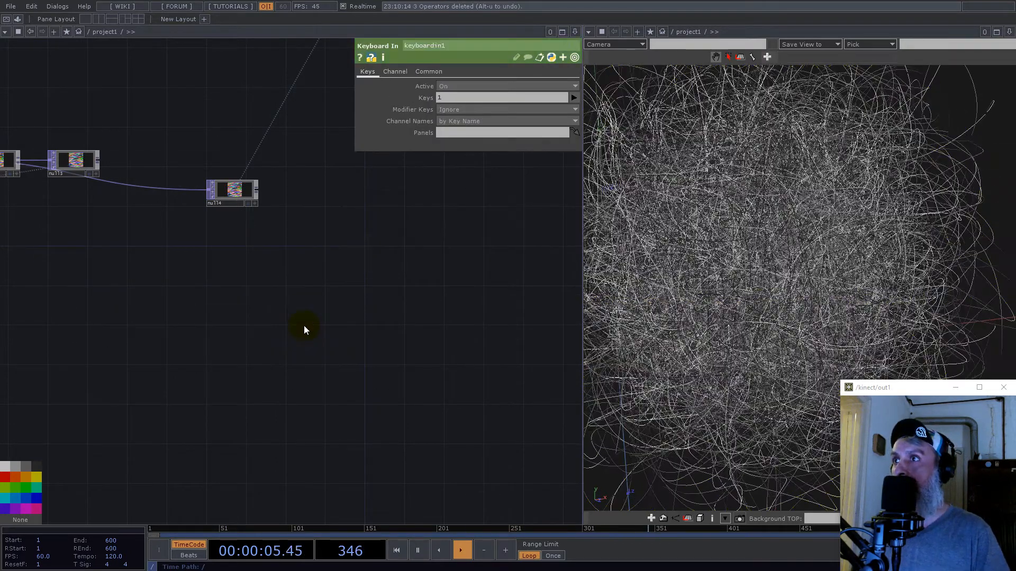
- Add a Tube SOP to the network directly below line1
{"action": "scroll", "coordinate": [332, 363], "scroll_direction": "down", "scroll_amount": 4}
{"action": "scroll", "coordinate": [483, 340], "scroll_direction": "up", "scroll_amount": 10}
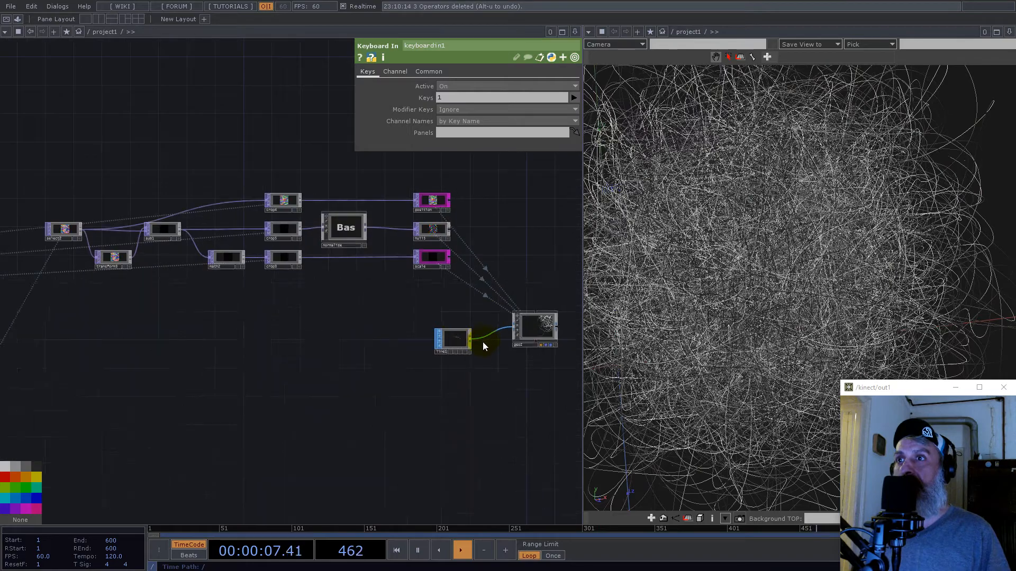
{"action": "left_click_drag", "start_coordinate": [777, 265], "coordinate": [830, 278]}
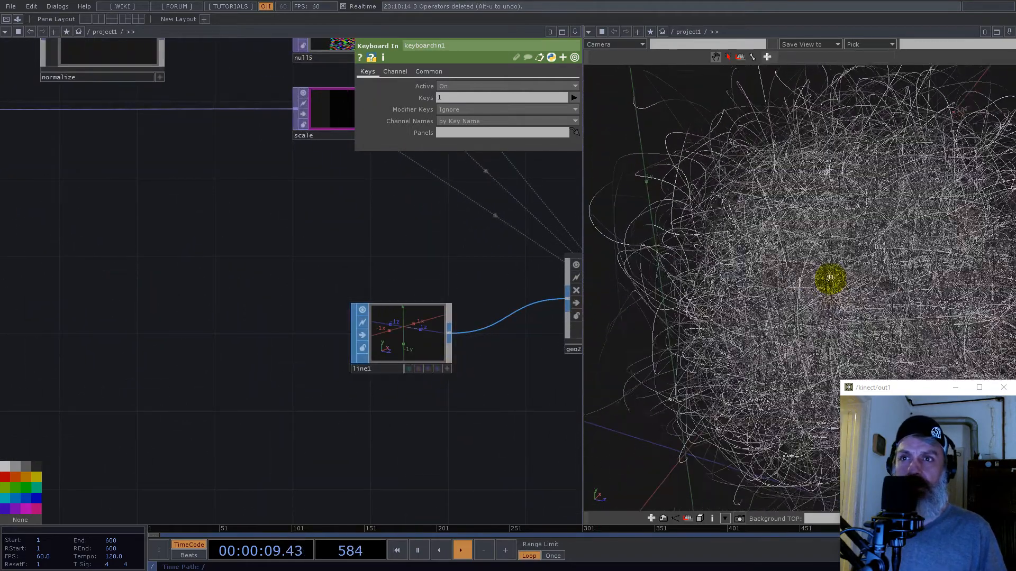
{"action": "scroll", "coordinate": [445, 310], "scroll_direction": "down", "scroll_amount": 5}
{"action": "left_click_drag", "start_coordinate": [505, 247], "coordinate": [415, 268]}
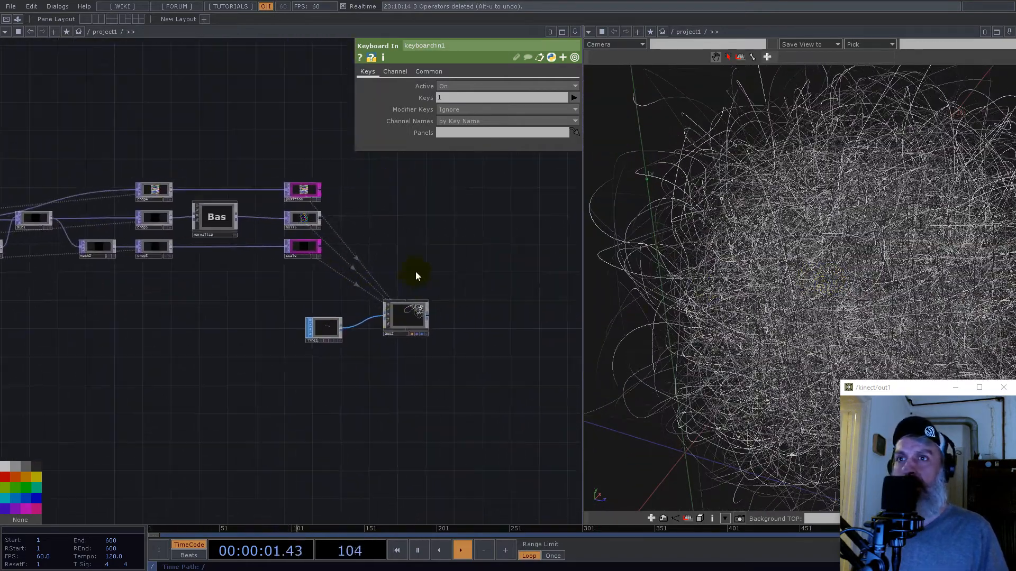
{"action": "scroll", "coordinate": [328, 323], "scroll_direction": "up", "scroll_amount": 6}
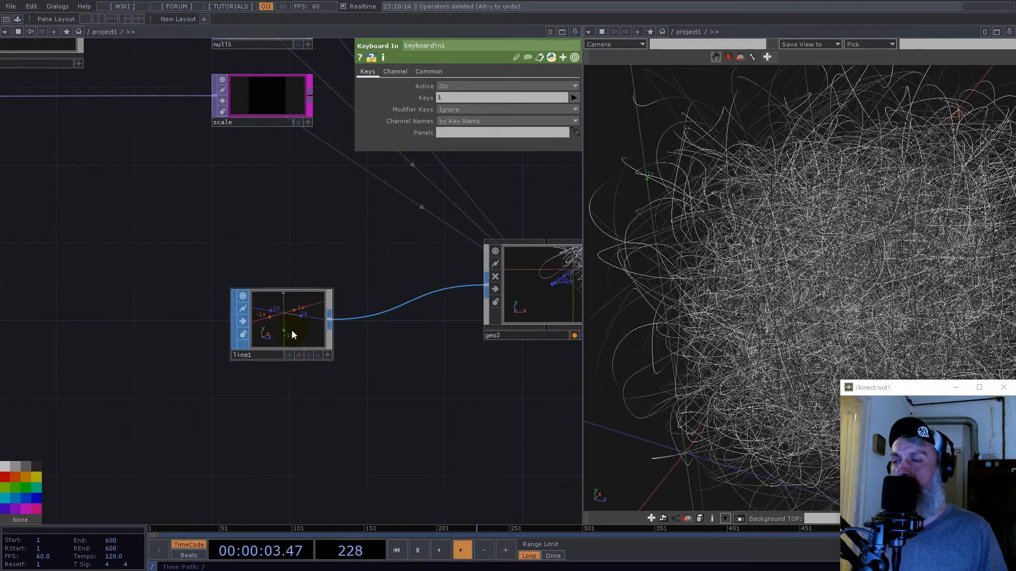
{"action": "double_click", "coordinate": [268, 415]}
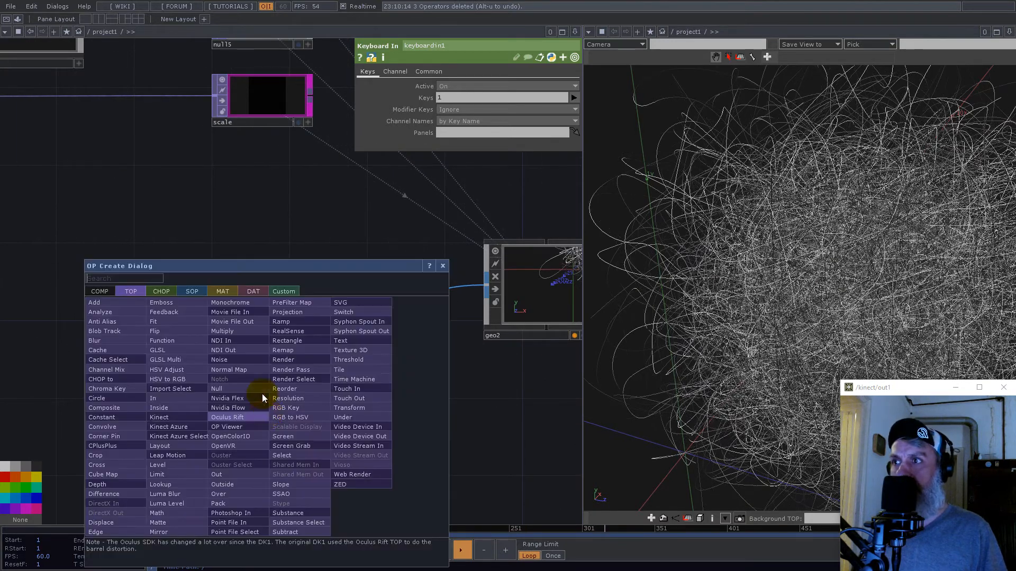
{"action": "left_click", "coordinate": [191, 292]}
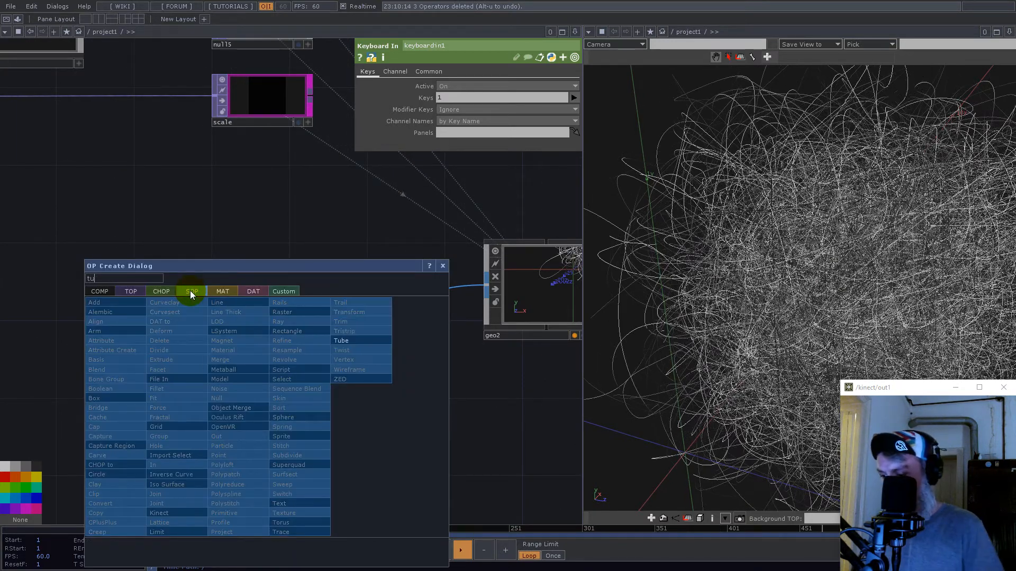
{"action": "type", "text": "tu"}
{"action": "left_click", "coordinate": [339, 340]}
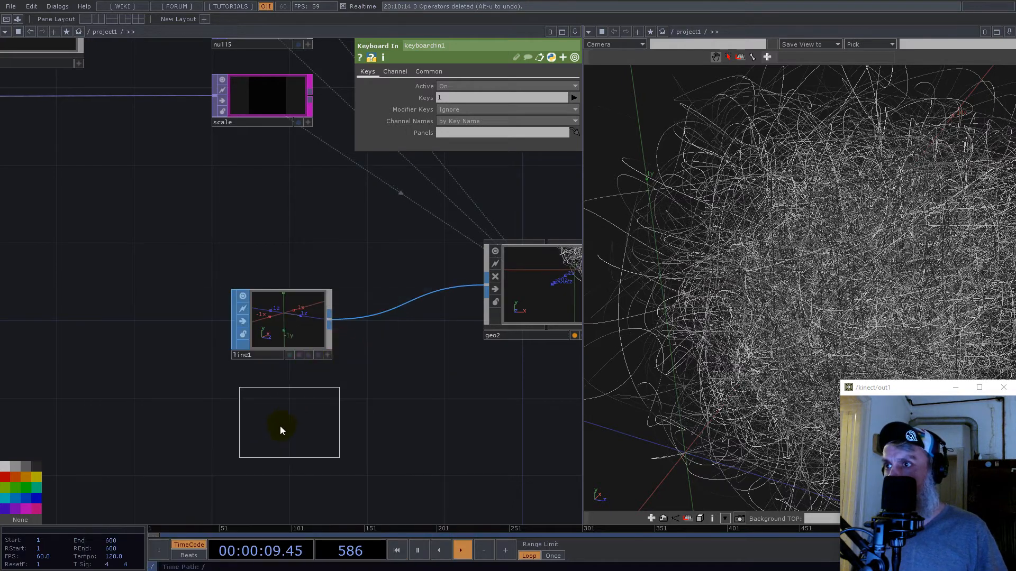
{"action": "left_click", "coordinate": [283, 424]}
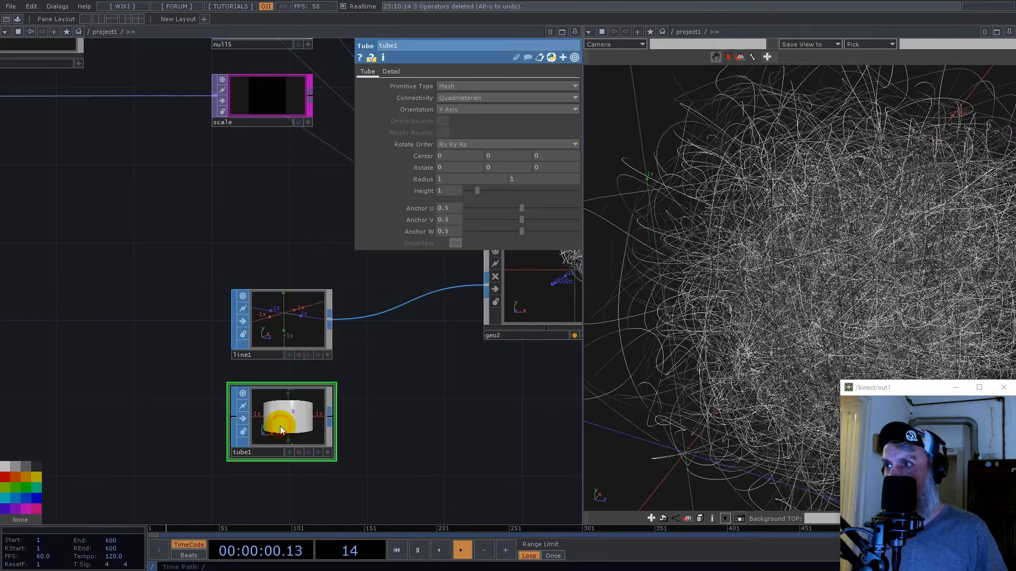
- Set tube1's Orientation to Z Axis and compare it with the line1 point settings
{"action": "left_click", "coordinate": [449, 108]}
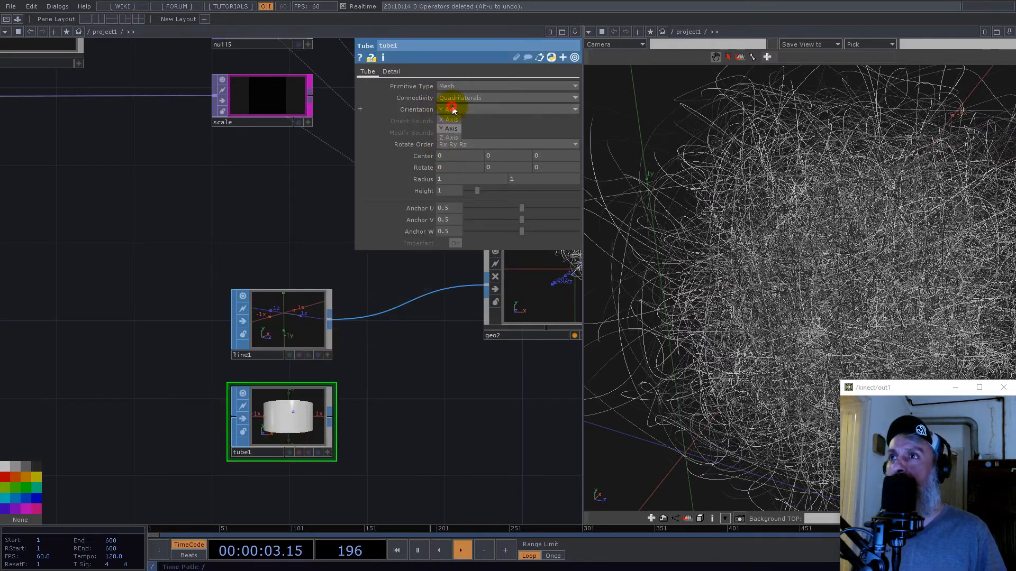
{"action": "left_click", "coordinate": [453, 137]}
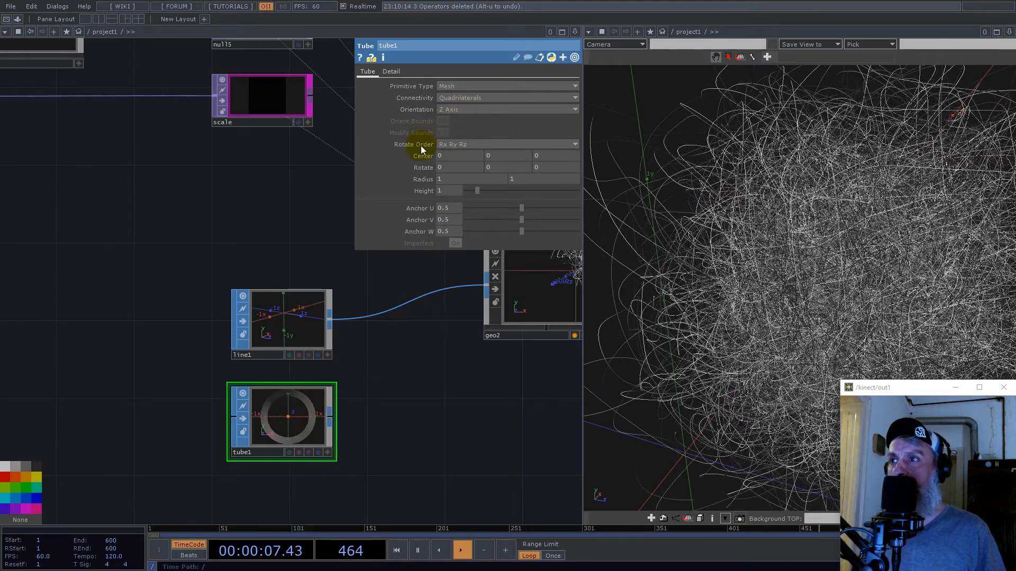
{"action": "left_click", "coordinate": [300, 320]}
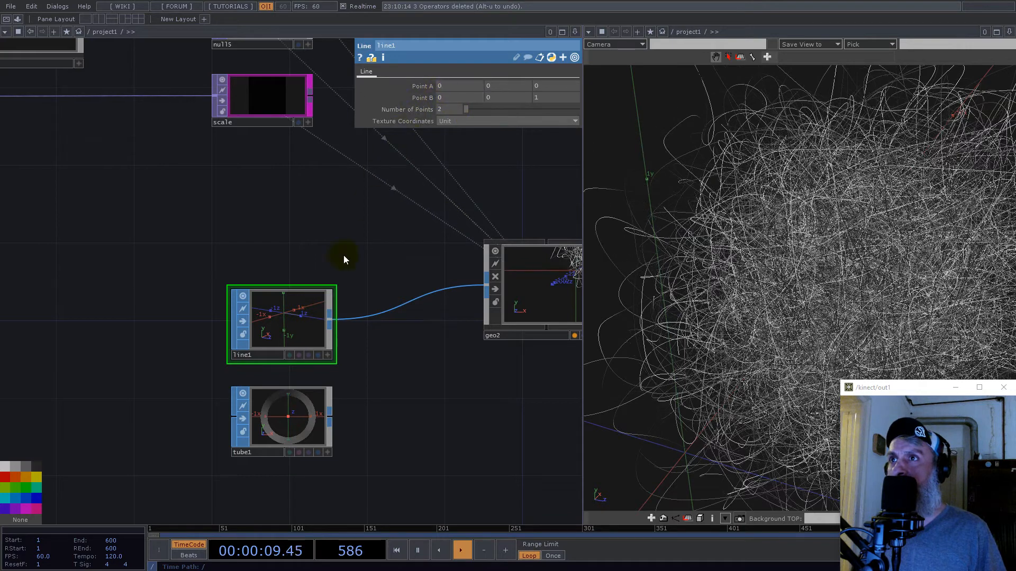
{"action": "scroll", "coordinate": [280, 330], "scroll_direction": "up", "scroll_amount": 5}
{"action": "scroll", "coordinate": [288, 293], "scroll_direction": "down", "scroll_amount": 5}
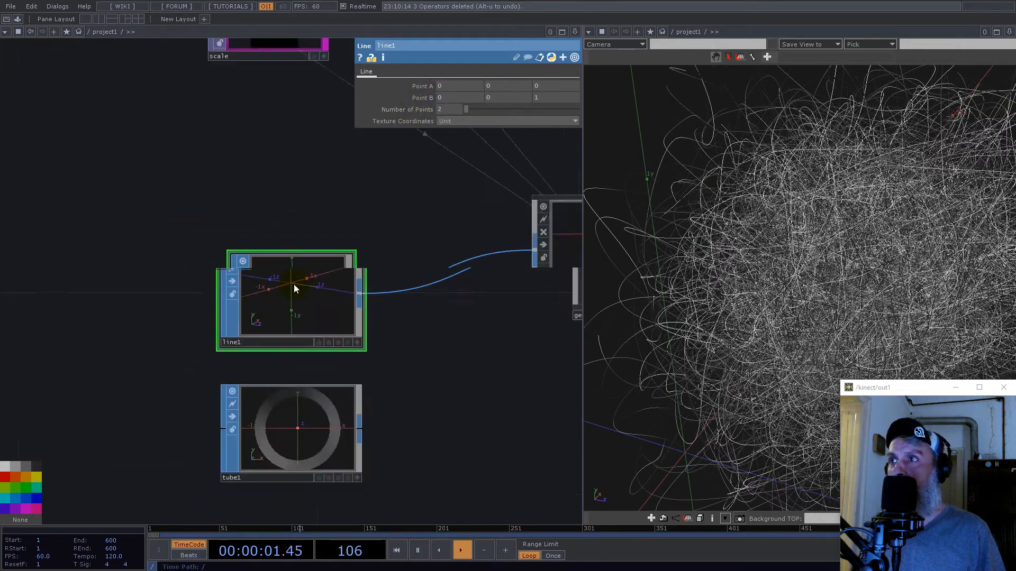
{"action": "scroll", "coordinate": [307, 323], "scroll_direction": "down", "scroll_amount": 2}
- Give tube1 32 columns and turn on its End Caps
{"action": "left_click", "coordinate": [306, 326]}
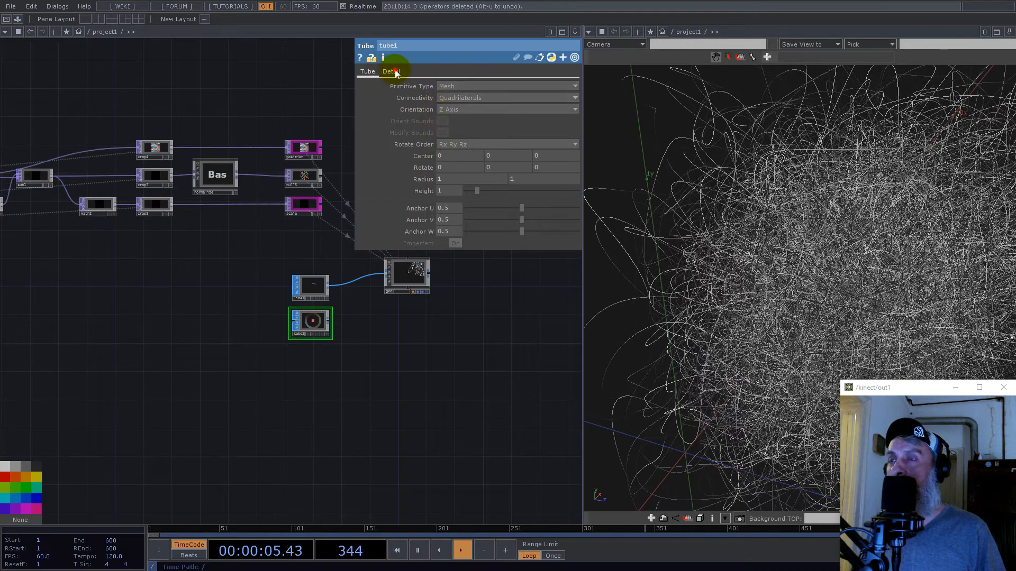
{"action": "left_click", "coordinate": [393, 71]}
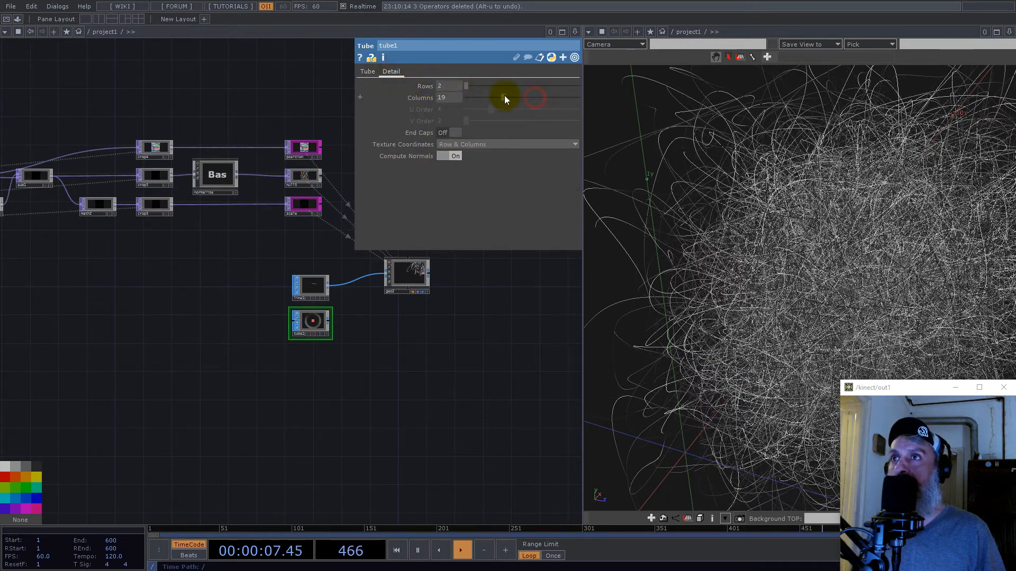
{"action": "left_click_drag", "start_coordinate": [448, 97], "coordinate": [422, 99]}
{"action": "type", "text": "32"}
{"action": "key", "text": "Return"}
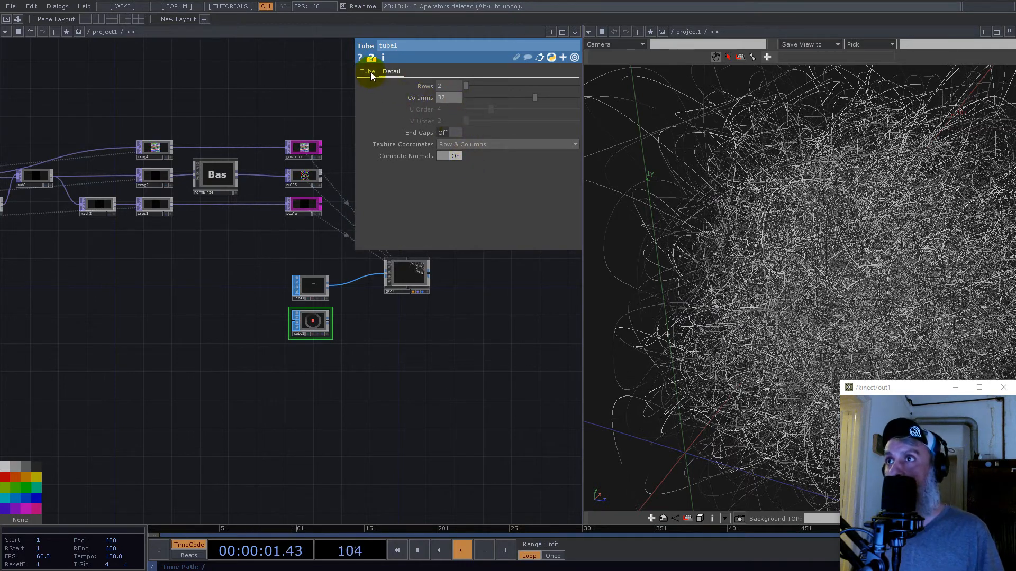
{"action": "left_click", "coordinate": [456, 133]}
{"action": "left_click", "coordinate": [368, 72]}
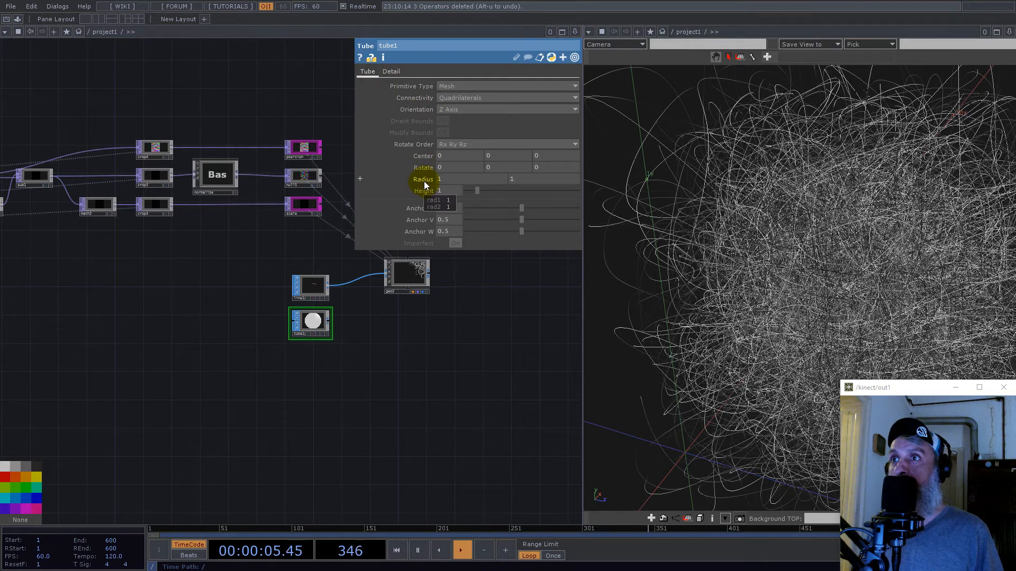
- Reduce both radius values of tube1 to 0.05
{"action": "middle_click_drag", "start_coordinate": [424, 180], "coordinate": [408, 185]}
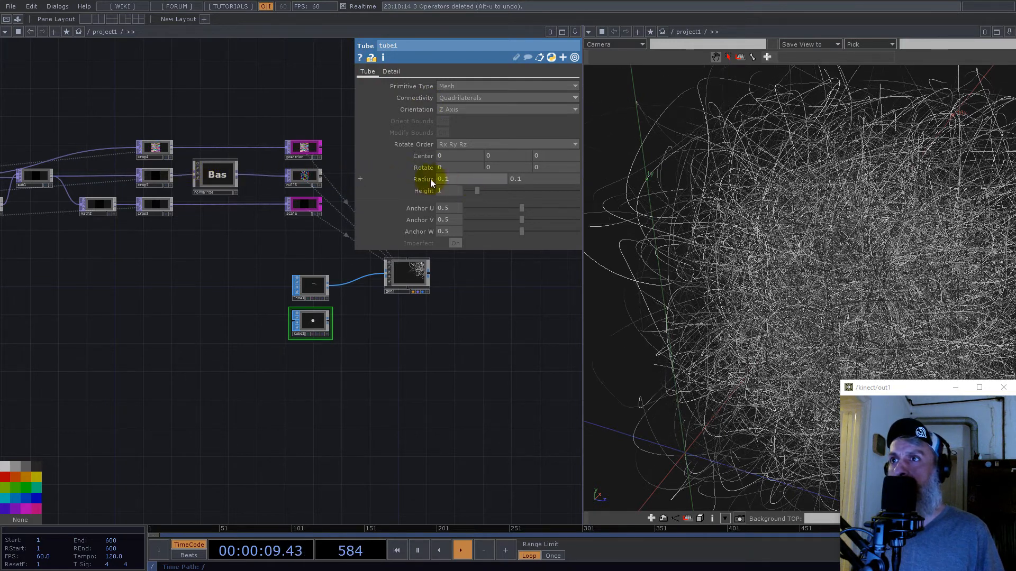
{"action": "middle_click_drag", "start_coordinate": [277, 195], "coordinate": [228, 192]}
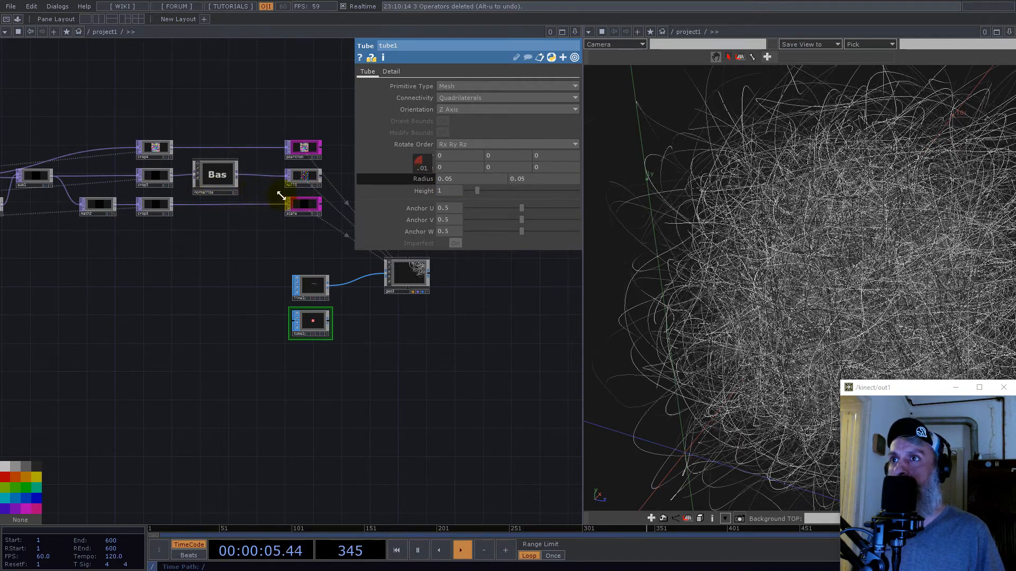
{"action": "middle_click_drag", "start_coordinate": [284, 195], "coordinate": [285, 196]}
- Orbit tube1 in its viewer and set its Center Z to the expression me.par.height/2
{"action": "scroll", "coordinate": [369, 310], "scroll_direction": "up", "scroll_amount": 10}
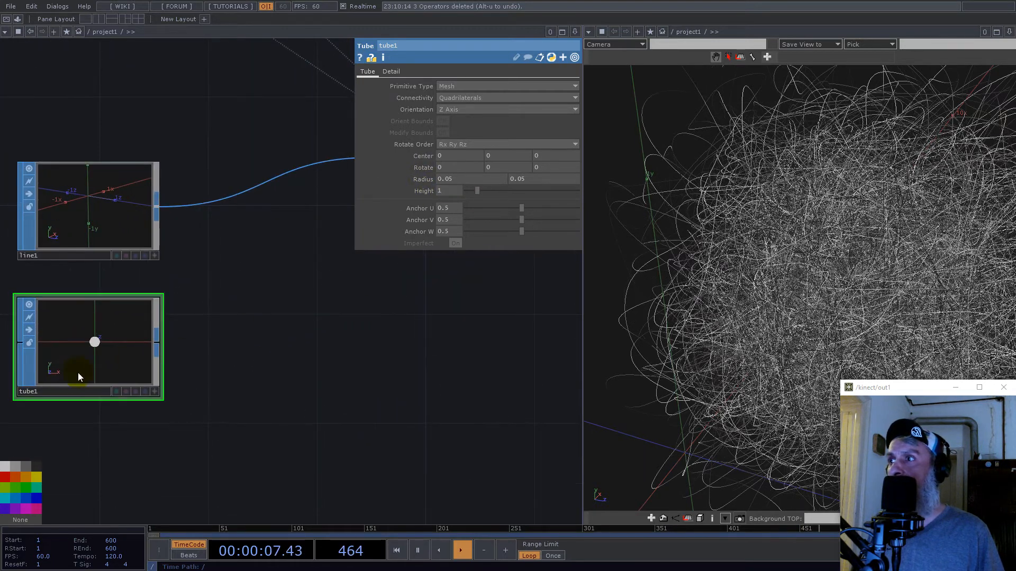
{"action": "left_click_drag", "start_coordinate": [170, 369], "coordinate": [168, 337]}
{"action": "scroll", "coordinate": [175, 345], "scroll_direction": "down", "scroll_amount": 5}
{"action": "scroll", "coordinate": [177, 335], "scroll_direction": "up", "scroll_amount": 5}
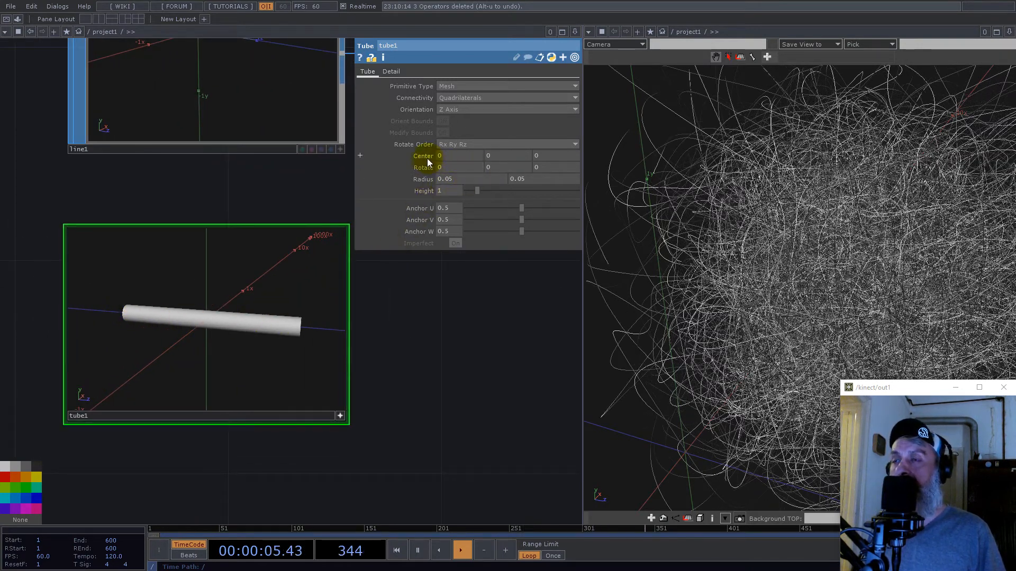
{"action": "left_click", "coordinate": [423, 191]}
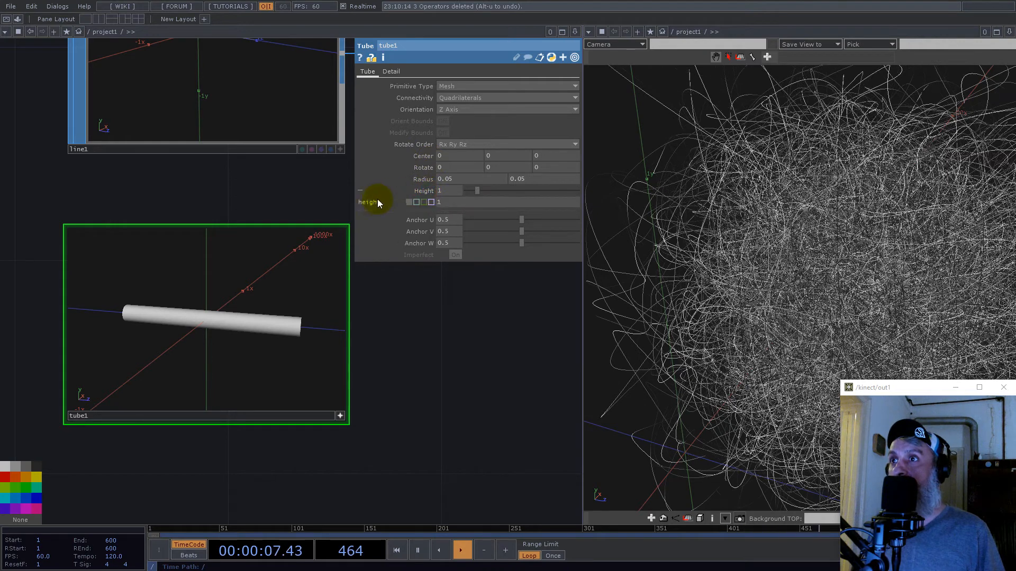
{"action": "left_click", "coordinate": [556, 152]}
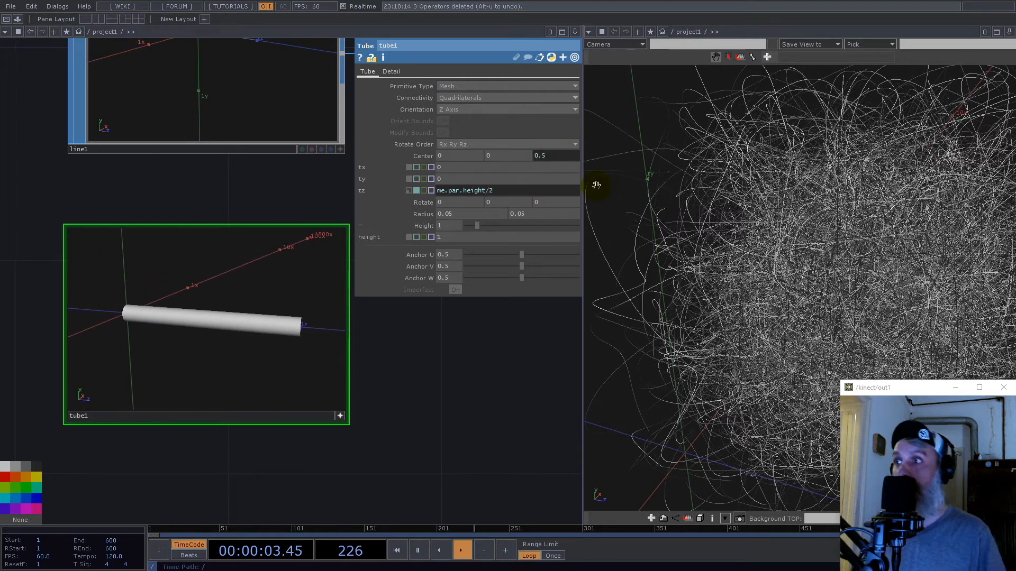
- Connect tube1 to geo2 in place of line1
{"action": "scroll", "coordinate": [280, 300], "scroll_direction": "down", "scroll_amount": 5}
{"action": "left_click_drag", "start_coordinate": [368, 330], "coordinate": [213, 471]}
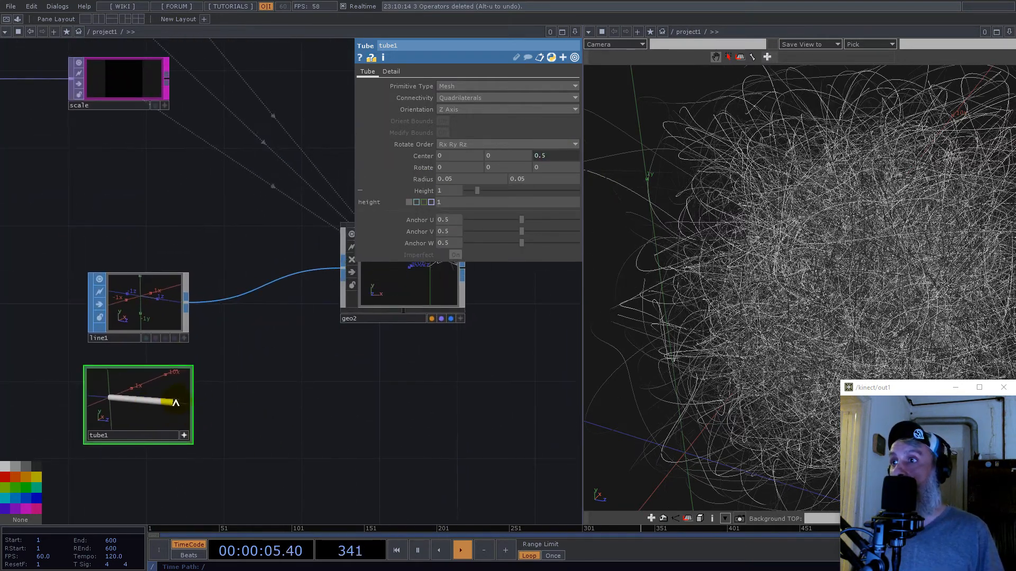
{"action": "left_click", "coordinate": [268, 283]}
{"action": "scroll", "coordinate": [788, 313], "scroll_direction": "down", "scroll_amount": 5}
{"action": "scroll", "coordinate": [793, 317], "scroll_direction": "up", "scroll_amount": 5}
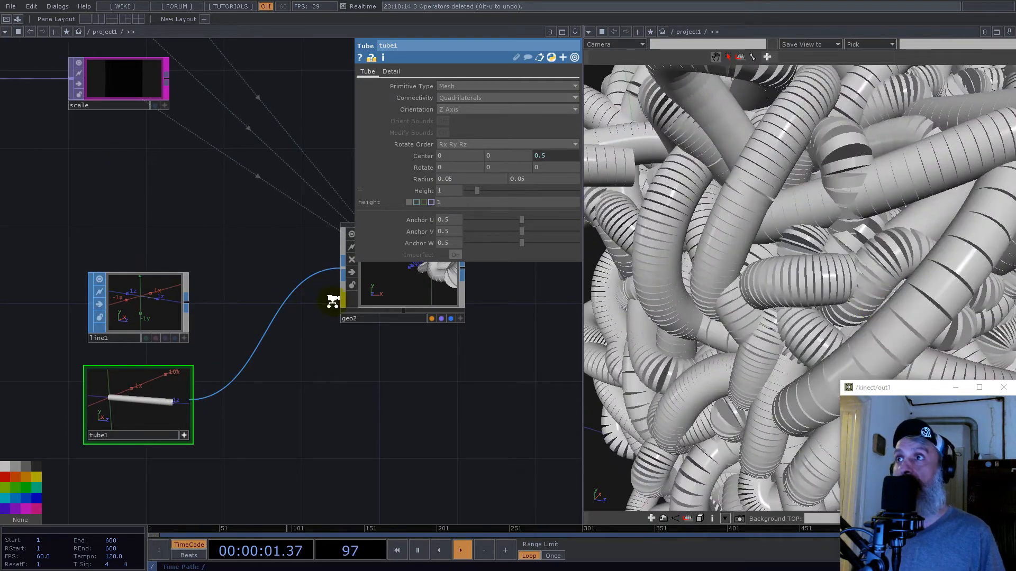
- Set the count value of constant1 to 2
{"action": "scroll", "coordinate": [333, 301], "scroll_direction": "down", "scroll_amount": 5}
{"action": "left_click_drag", "start_coordinate": [93, 145], "coordinate": [545, 281]}
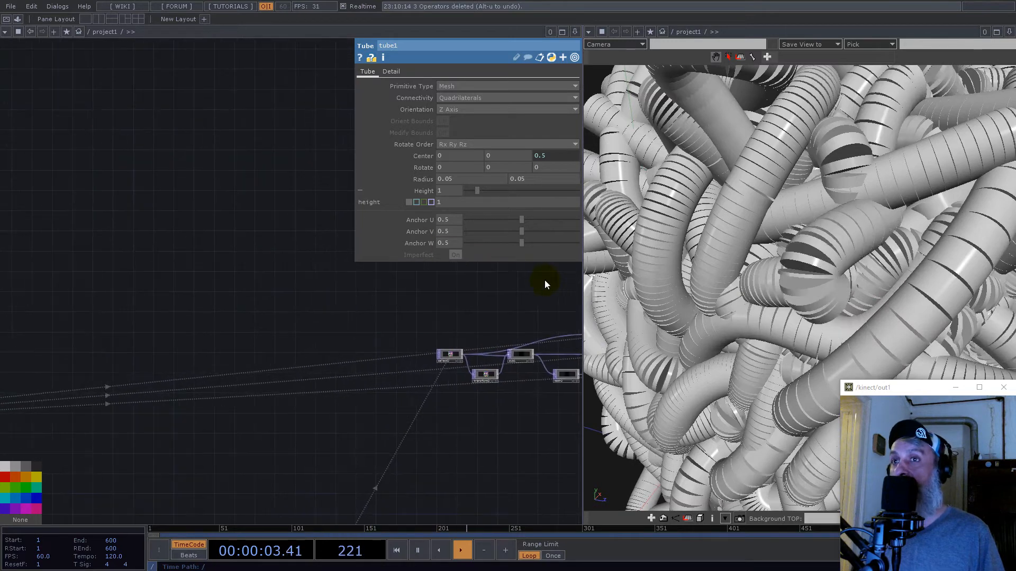
{"action": "left_click_drag", "start_coordinate": [148, 317], "coordinate": [365, 284]}
{"action": "scroll", "coordinate": [438, 346], "scroll_direction": "down", "scroll_amount": 5}
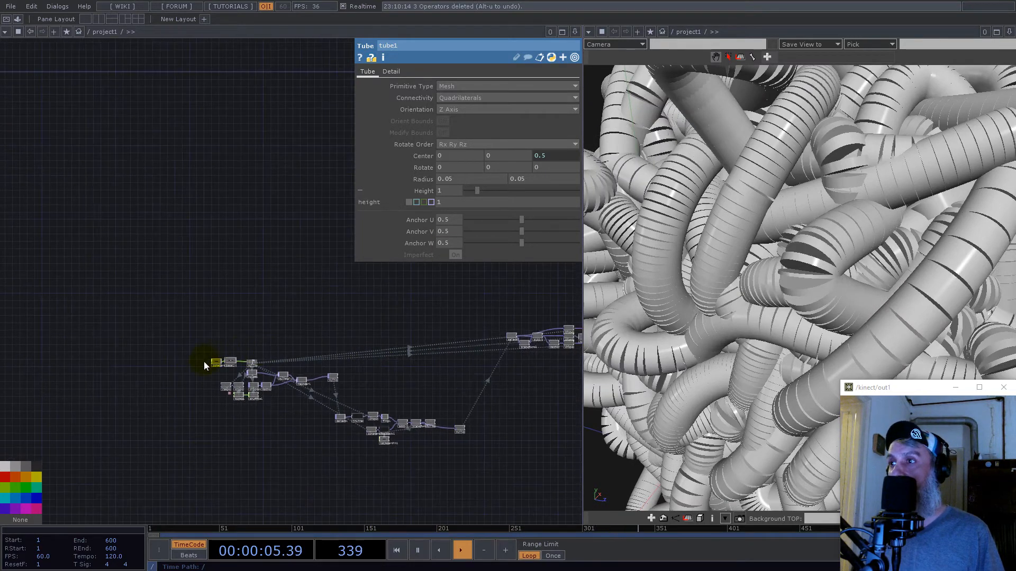
{"action": "scroll", "coordinate": [206, 361], "scroll_direction": "up", "scroll_amount": 8}
{"action": "left_click", "coordinate": [247, 371]}
{"action": "left_click", "coordinate": [528, 86]}
{"action": "type", "text": "2"}
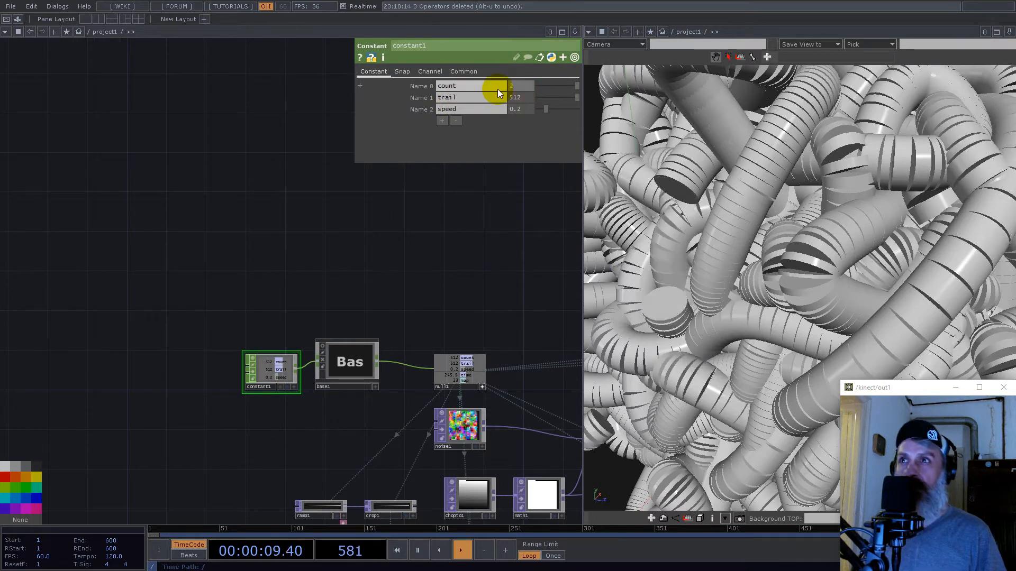
{"action": "left_click", "coordinate": [424, 249]}
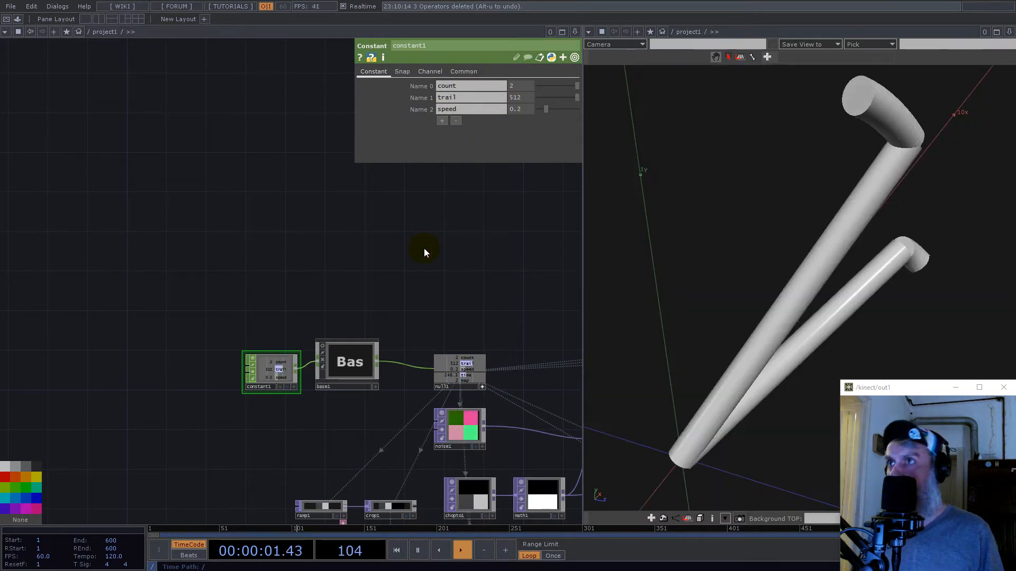
- Examine the instanced tubes in the 3D view along with the add1, transform1 and null3 chain
{"action": "scroll", "coordinate": [799, 254], "scroll_direction": "down", "scroll_amount": 4}
{"action": "left_click_drag", "start_coordinate": [882, 277], "coordinate": [623, 266]}
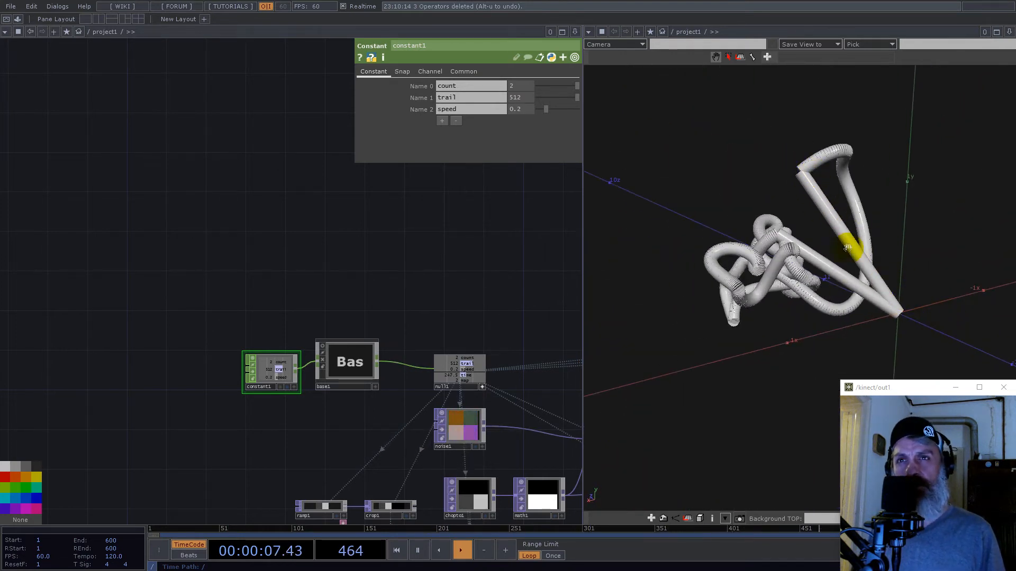
{"action": "left_click_drag", "start_coordinate": [500, 266], "coordinate": [148, 268]}
{"action": "scroll", "coordinate": [148, 270], "scroll_direction": "down", "scroll_amount": 5}
{"action": "left_click_drag", "start_coordinate": [492, 372], "coordinate": [331, 333]}
{"action": "scroll", "coordinate": [298, 385], "scroll_direction": "up", "scroll_amount": 5}
{"action": "scroll", "coordinate": [298, 385], "scroll_direction": "up", "scroll_amount": 6}
{"action": "scroll", "coordinate": [274, 380], "scroll_direction": "down", "scroll_amount": 7}
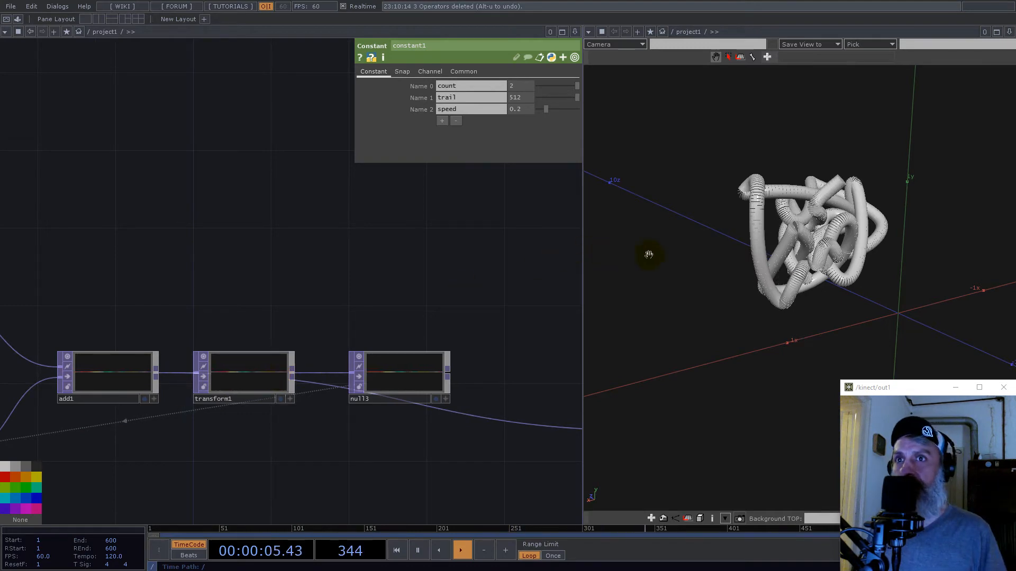
{"action": "left_click_drag", "start_coordinate": [839, 233], "coordinate": [977, 249]}
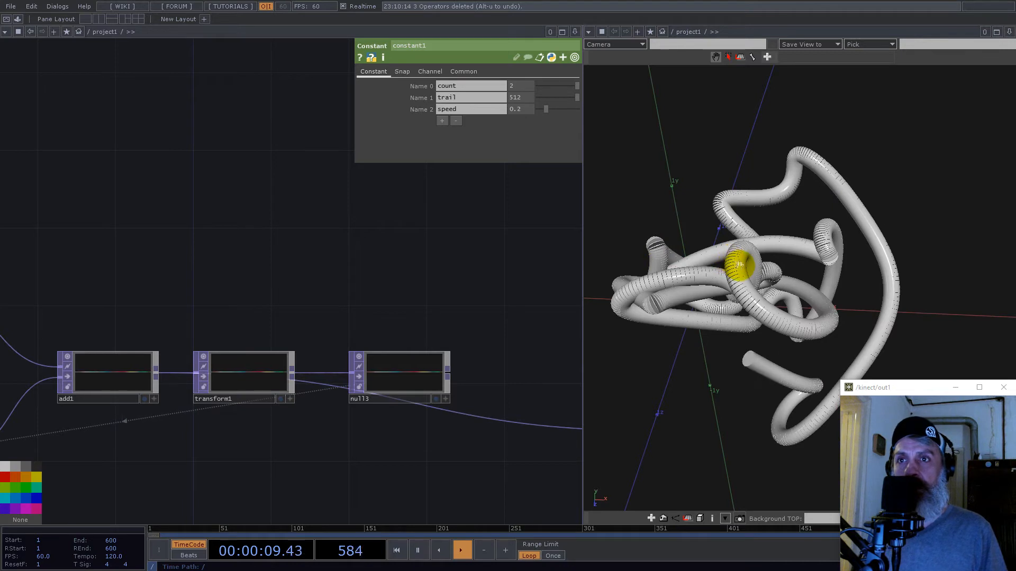
- Rearrange the trail network by moving null4 higher and placing transform1 and null3 lower, away from the null4 wire
{"action": "scroll", "coordinate": [238, 289], "scroll_direction": "down", "scroll_amount": 3}
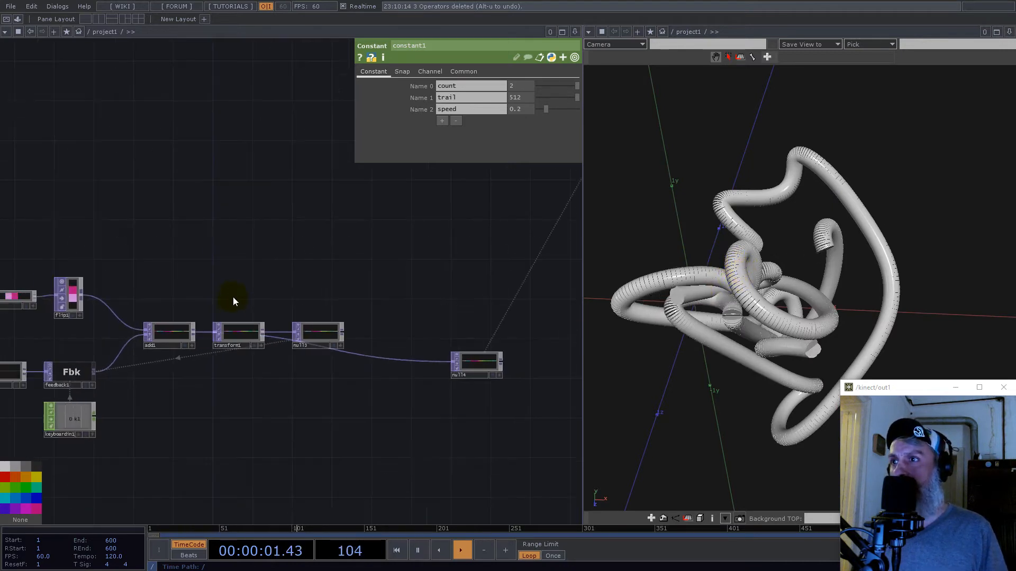
{"action": "left_click_drag", "start_coordinate": [476, 363], "coordinate": [456, 233]}
{"action": "left_click_drag", "start_coordinate": [310, 347], "coordinate": [321, 367]}
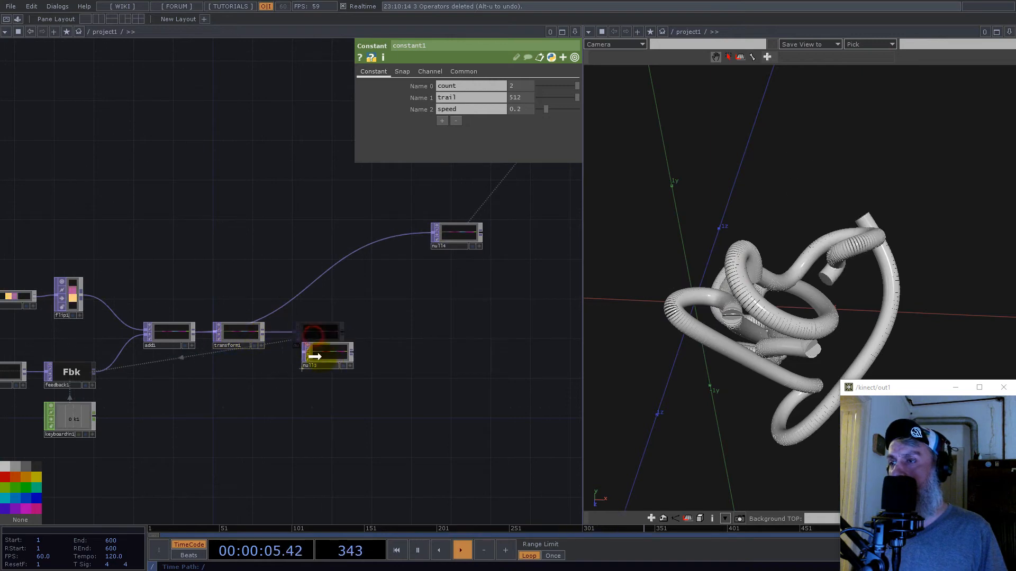
{"action": "left_click_drag", "start_coordinate": [369, 409], "coordinate": [310, 384]}
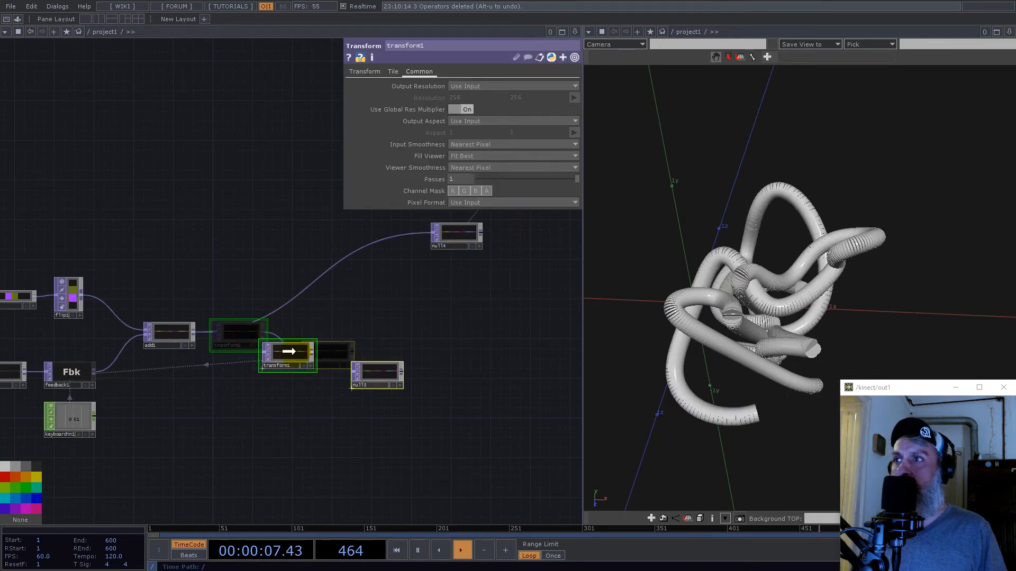
{"action": "scroll", "coordinate": [915, 281], "scroll_direction": "up", "scroll_amount": 5}
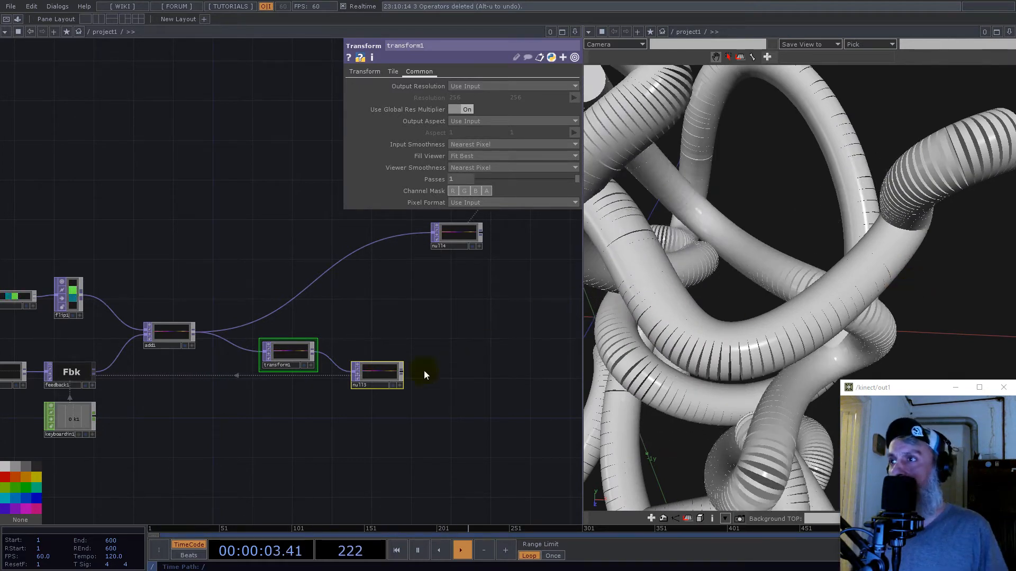
- Insert a Cache TOP on the wire between add1 and transform1
{"action": "right_click", "coordinate": [214, 340]}
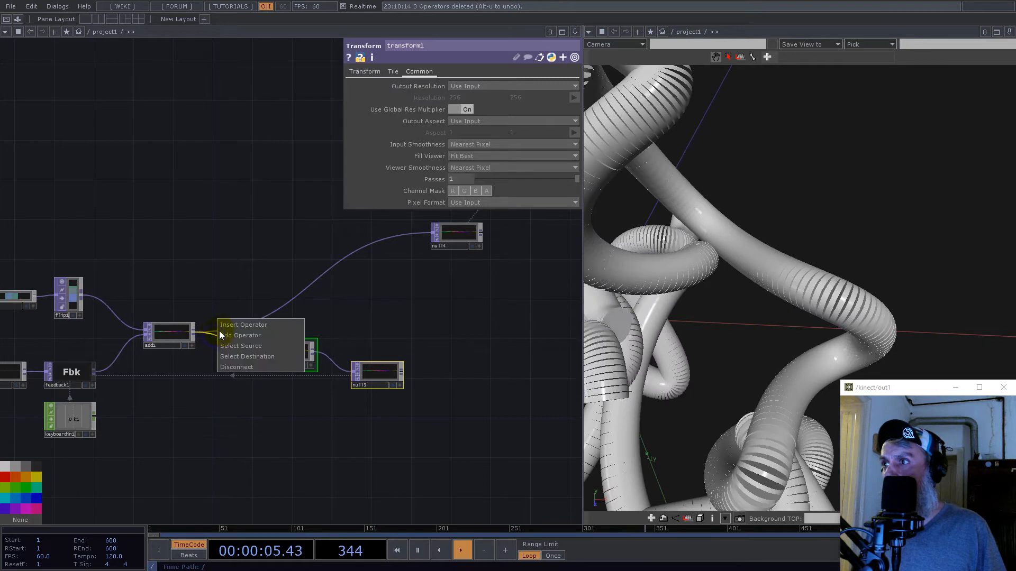
{"action": "left_click", "coordinate": [222, 327]}
{"action": "type", "text": "ca"}
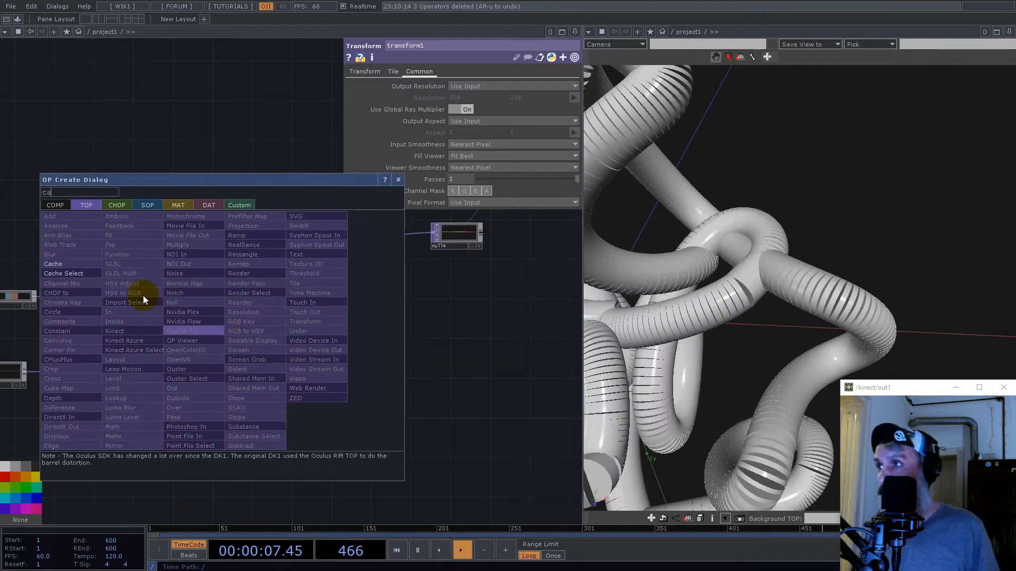
{"action": "left_click", "coordinate": [51, 264]}
{"action": "left_click", "coordinate": [223, 345]}
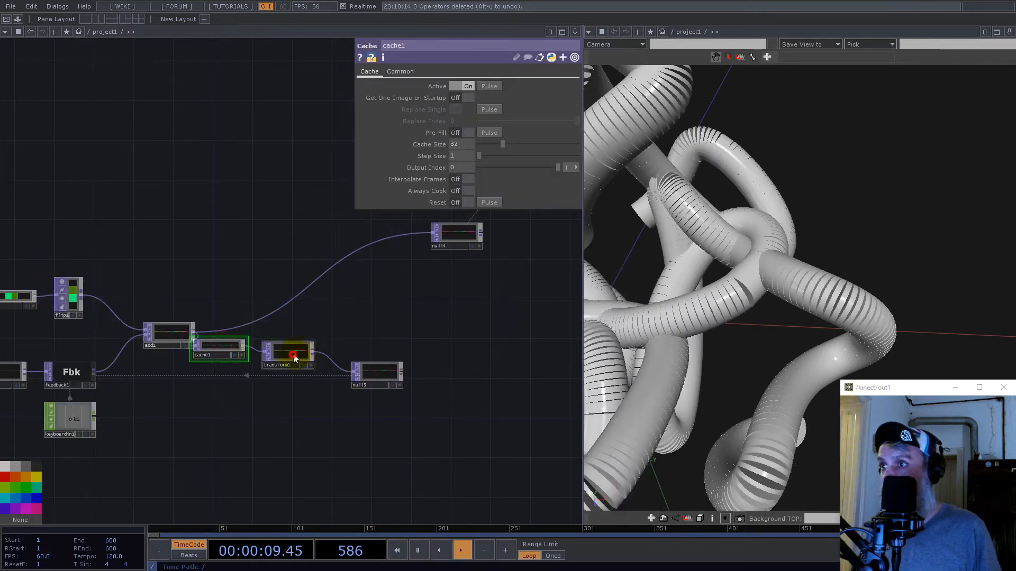
- Set cache1's Cache Size and Step Size both to 1, and toggle its bypass flag
{"action": "left_click_drag", "start_coordinate": [502, 144], "coordinate": [551, 158]}
{"action": "scroll", "coordinate": [863, 206], "scroll_direction": "down", "scroll_amount": 5}
{"action": "left_click_drag", "start_coordinate": [739, 222], "coordinate": [706, 222]}
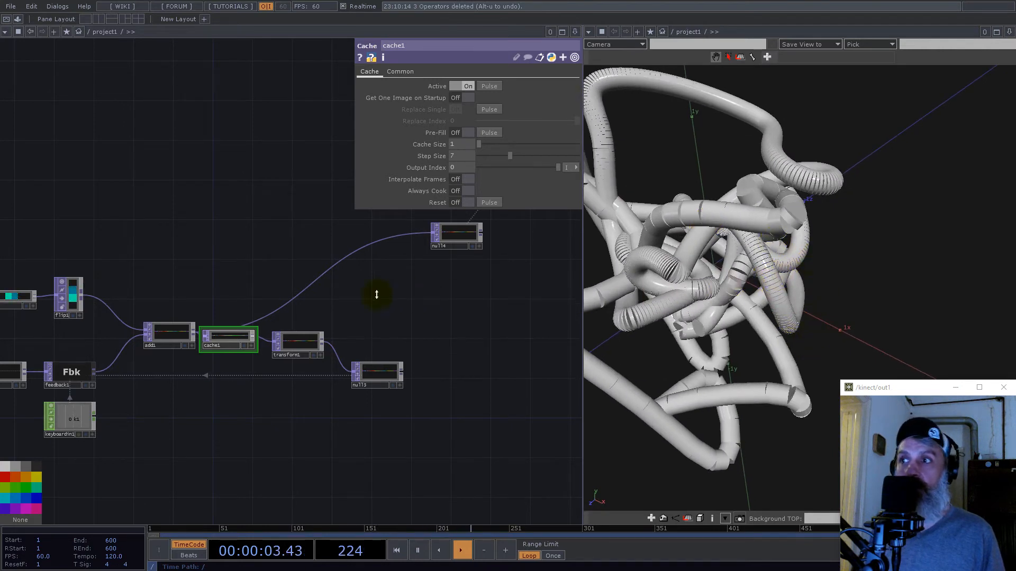
{"action": "scroll", "coordinate": [222, 339], "scroll_direction": "up", "scroll_amount": 3}
{"action": "left_click_drag", "start_coordinate": [509, 155], "coordinate": [476, 157]}
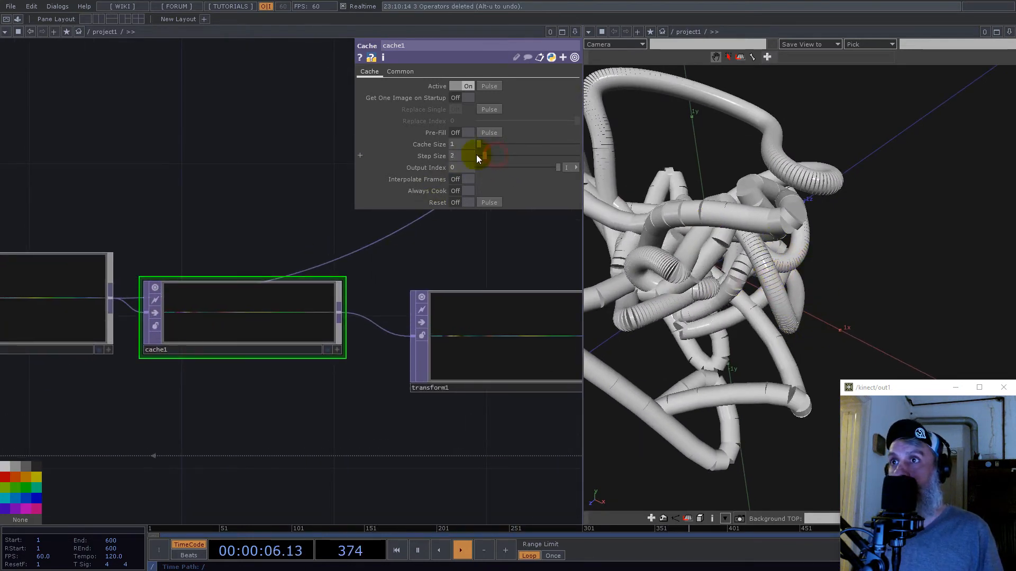
{"action": "left_click", "coordinate": [156, 312]}
- Inspect the tube instances in the 3D view and the position, normalize and scale chains feeding geo2
{"action": "scroll", "coordinate": [226, 325], "scroll_direction": "down", "scroll_amount": 3}
{"action": "scroll", "coordinate": [226, 326], "scroll_direction": "down", "scroll_amount": 3}
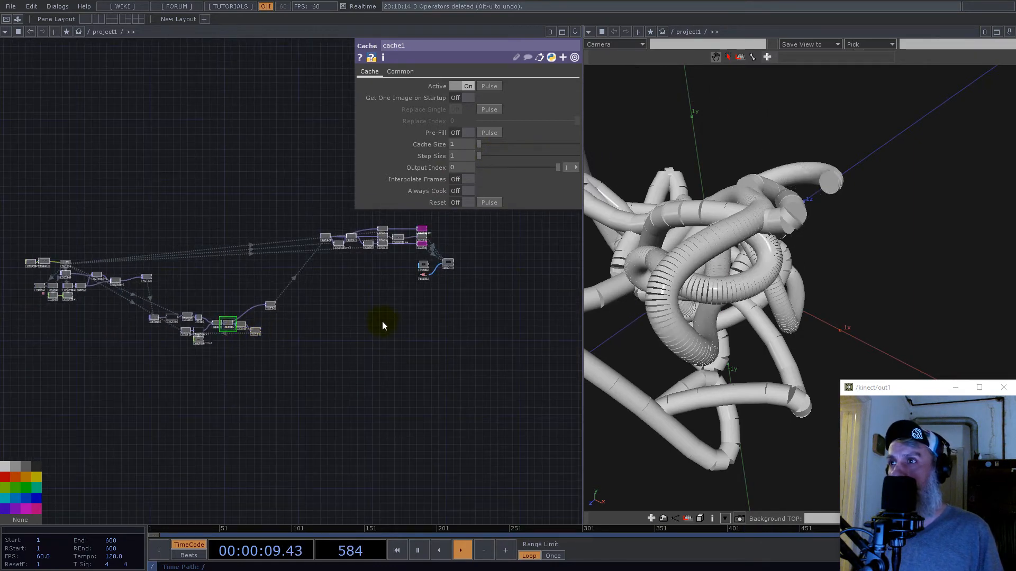
{"action": "left_click_drag", "start_coordinate": [382, 322], "coordinate": [296, 379]}
{"action": "scroll", "coordinate": [302, 349], "scroll_direction": "up", "scroll_amount": 2}
{"action": "scroll", "coordinate": [302, 349], "scroll_direction": "up", "scroll_amount": 2}
{"action": "left_click_drag", "start_coordinate": [510, 357], "coordinate": [415, 275]}
{"action": "scroll", "coordinate": [324, 281], "scroll_direction": "up", "scroll_amount": 4}
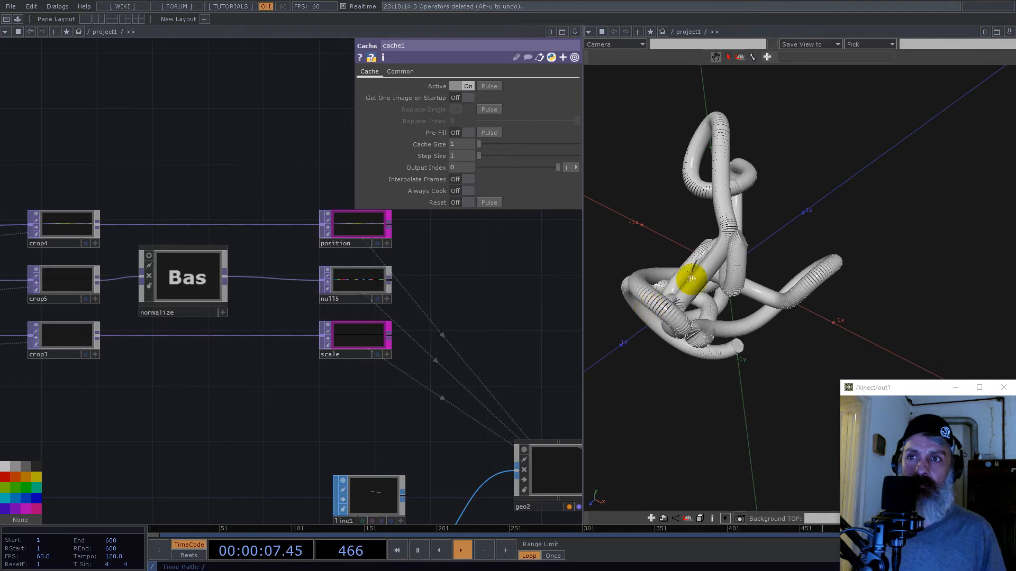
{"action": "left_click_drag", "start_coordinate": [737, 288], "coordinate": [762, 265]}
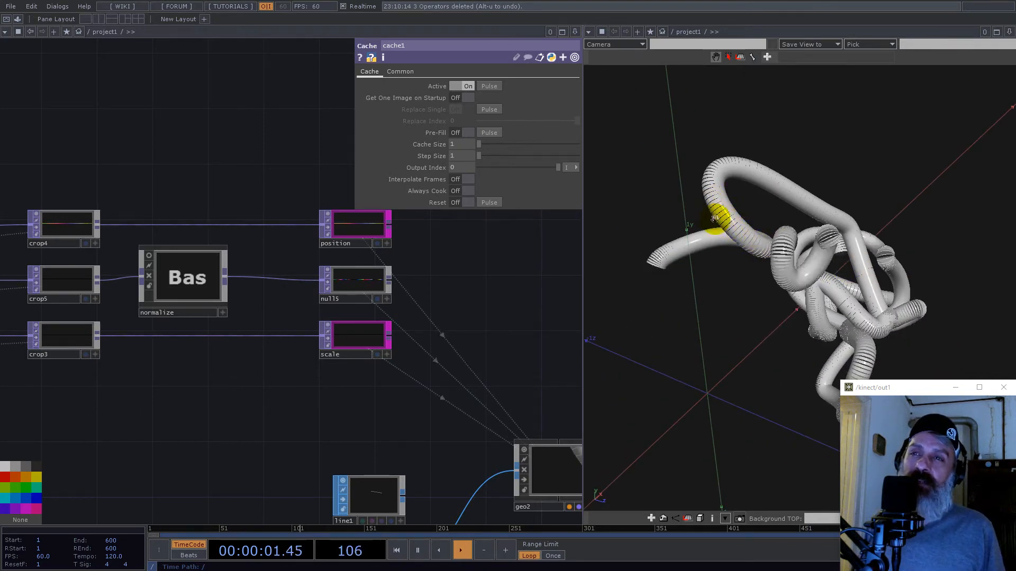
- Examine the tube instances from other angles and survey the network from the trail section through to geo2
{"action": "left_click_drag", "start_coordinate": [782, 238], "coordinate": [850, 262]}
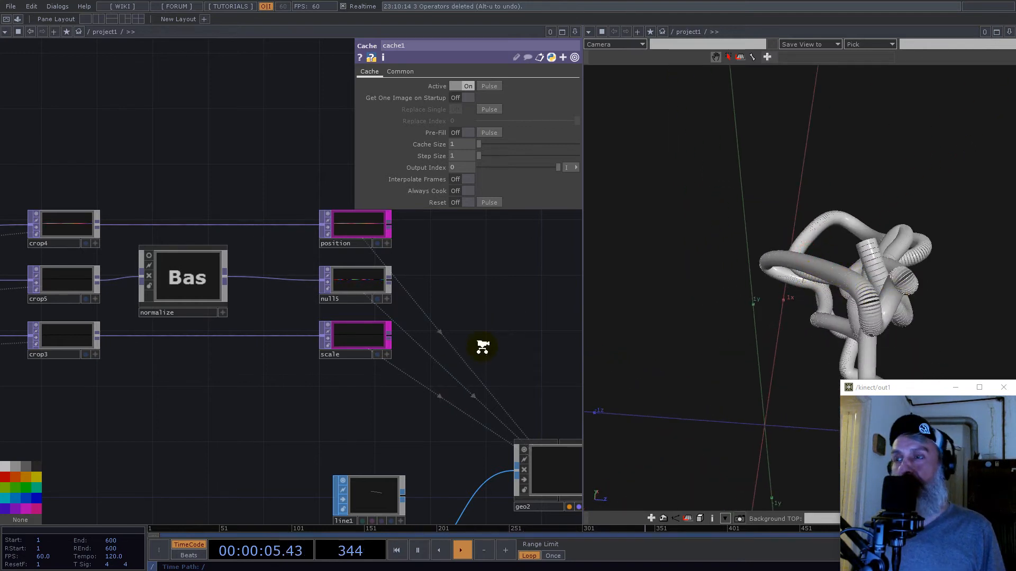
{"action": "scroll", "coordinate": [483, 347], "scroll_direction": "down", "scroll_amount": 3}
{"action": "left_click_drag", "start_coordinate": [177, 239], "coordinate": [229, 259]}
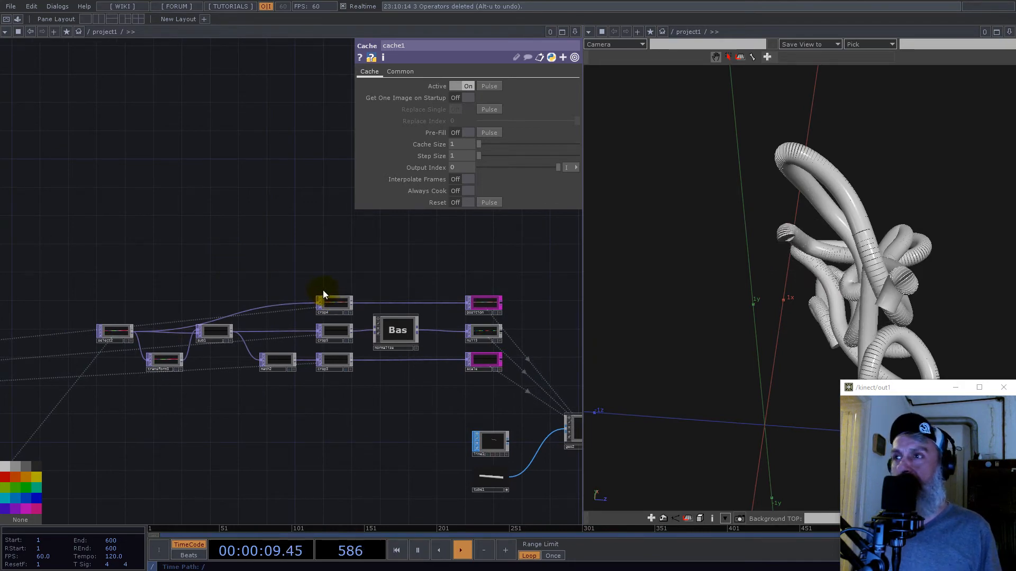
{"action": "left_click_drag", "start_coordinate": [169, 262], "coordinate": [376, 288]}
{"action": "scroll", "coordinate": [392, 290], "scroll_direction": "down", "scroll_amount": 5}
{"action": "left_click_drag", "start_coordinate": [846, 292], "coordinate": [783, 269]}
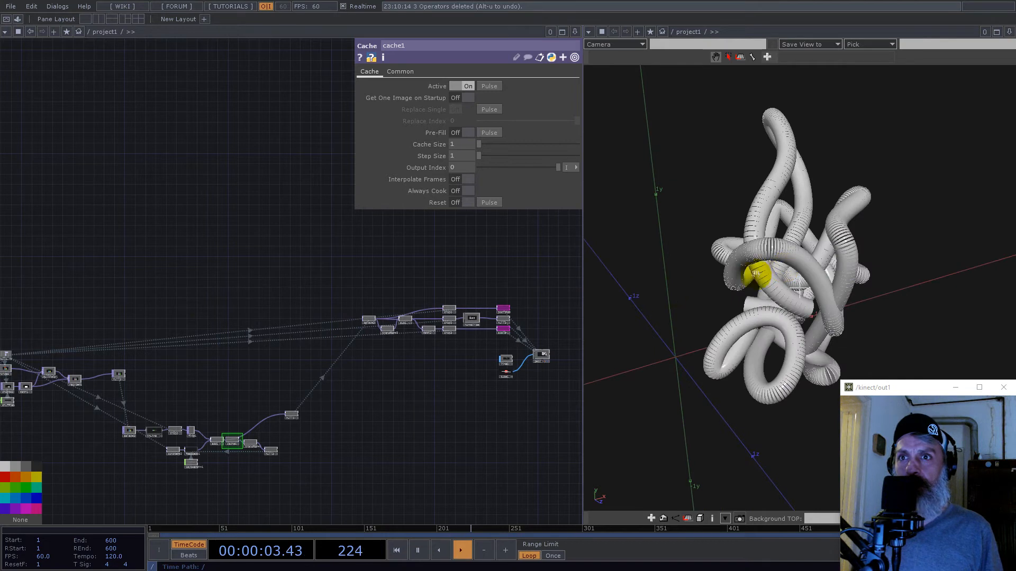
{"action": "left_click_drag", "start_coordinate": [132, 307], "coordinate": [46, 304]}
{"action": "left_click_drag", "start_coordinate": [357, 295], "coordinate": [259, 286]}
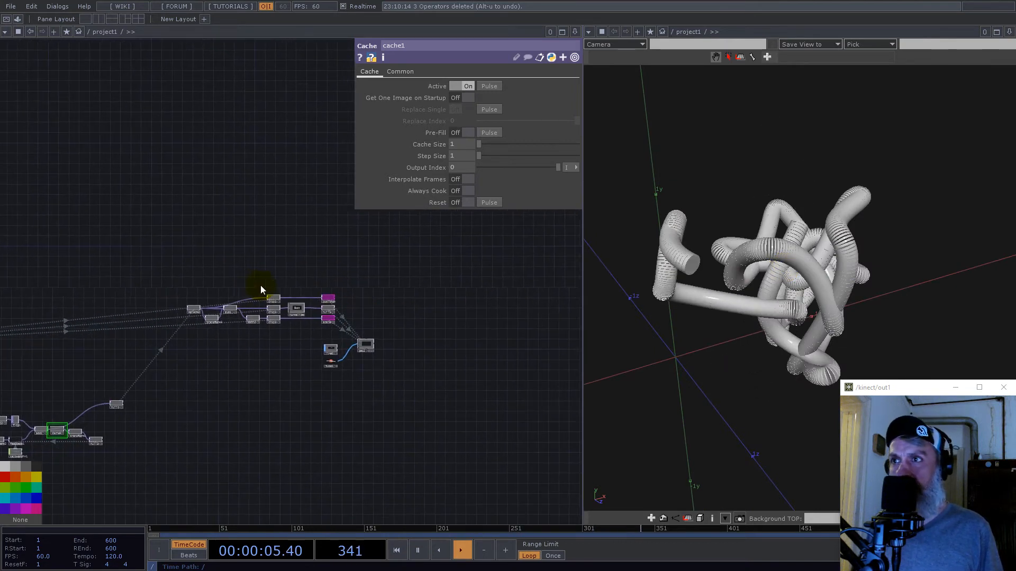
- Add a Noise TOP above the wire between crop4 and the position null
{"action": "scroll", "coordinate": [262, 288], "scroll_direction": "up", "scroll_amount": 5}
{"action": "key", "text": "Tab"}
{"action": "type", "text": "noi"}
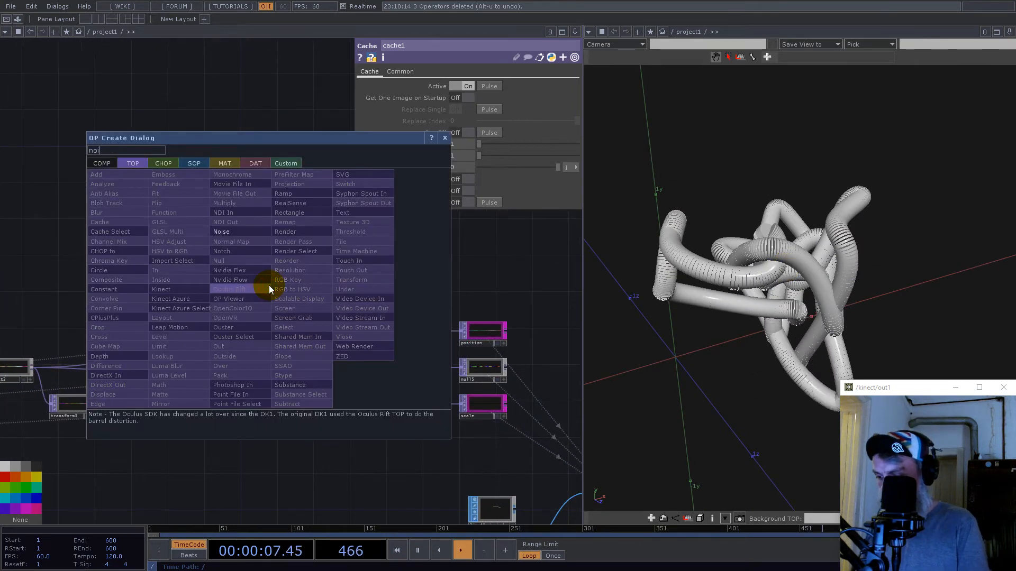
{"action": "type", "text": "se"}
{"action": "left_click", "coordinate": [238, 232]}
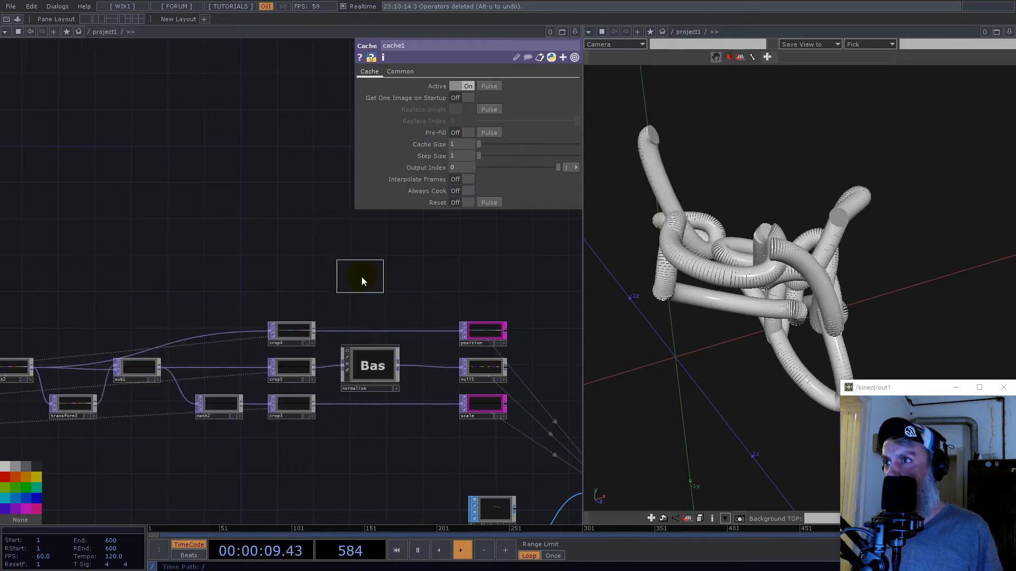
{"action": "left_click", "coordinate": [360, 279]}
- Wire crop4's output into both inputs of noise2
{"action": "scroll", "coordinate": [317, 313], "scroll_direction": "up", "scroll_amount": 4}
{"action": "scroll", "coordinate": [252, 376], "scroll_direction": "down", "scroll_amount": 4}
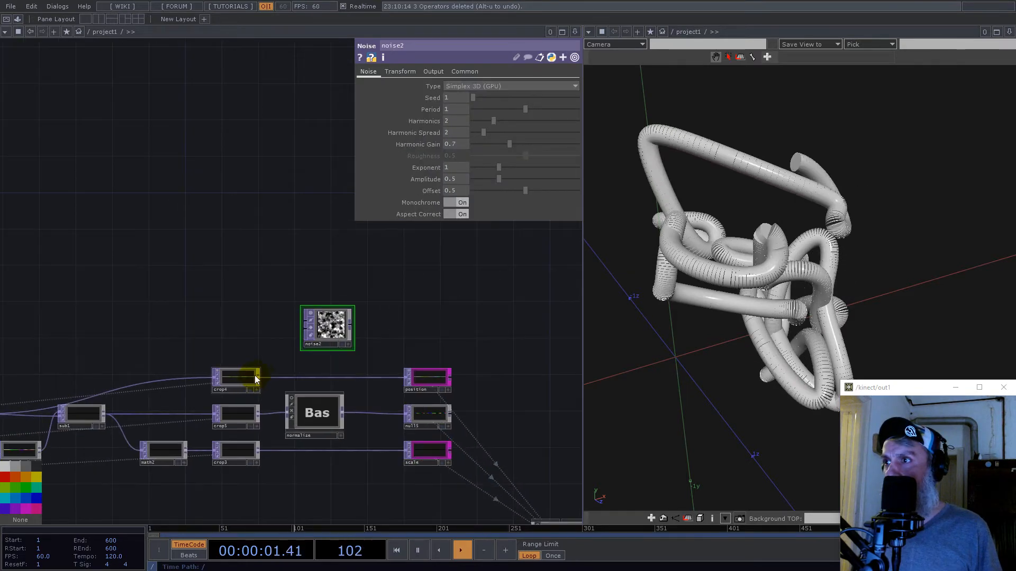
{"action": "scroll", "coordinate": [258, 373], "scroll_direction": "up", "scroll_amount": 3}
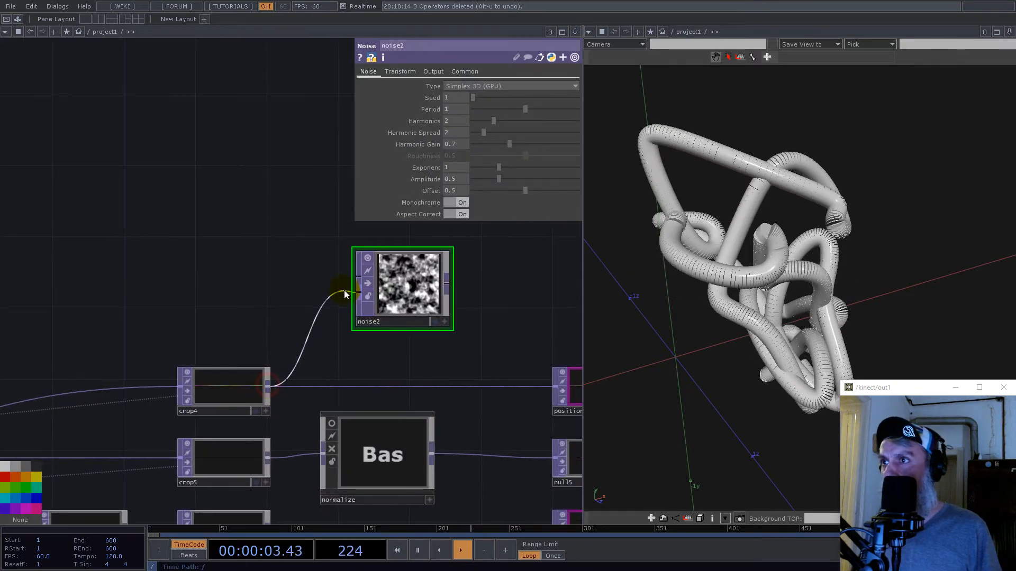
{"action": "left_click_drag", "start_coordinate": [347, 284], "coordinate": [350, 280]}
{"action": "left_click_drag", "start_coordinate": [269, 386], "coordinate": [357, 292]}
{"action": "left_click_drag", "start_coordinate": [414, 289], "coordinate": [379, 307]}
{"action": "scroll", "coordinate": [380, 307], "scroll_direction": "up", "scroll_amount": 5}
{"action": "left_click", "coordinate": [347, 296]}
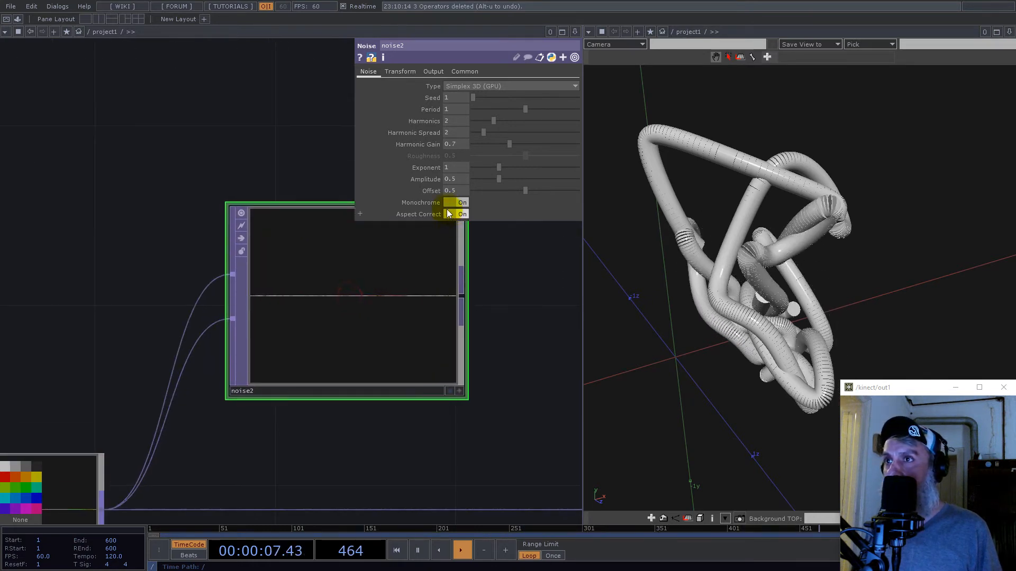
- Turn off Monochrome on noise2 and set its Pixel Format to 32-bit float (Mono)
{"action": "left_click", "coordinate": [459, 202]}
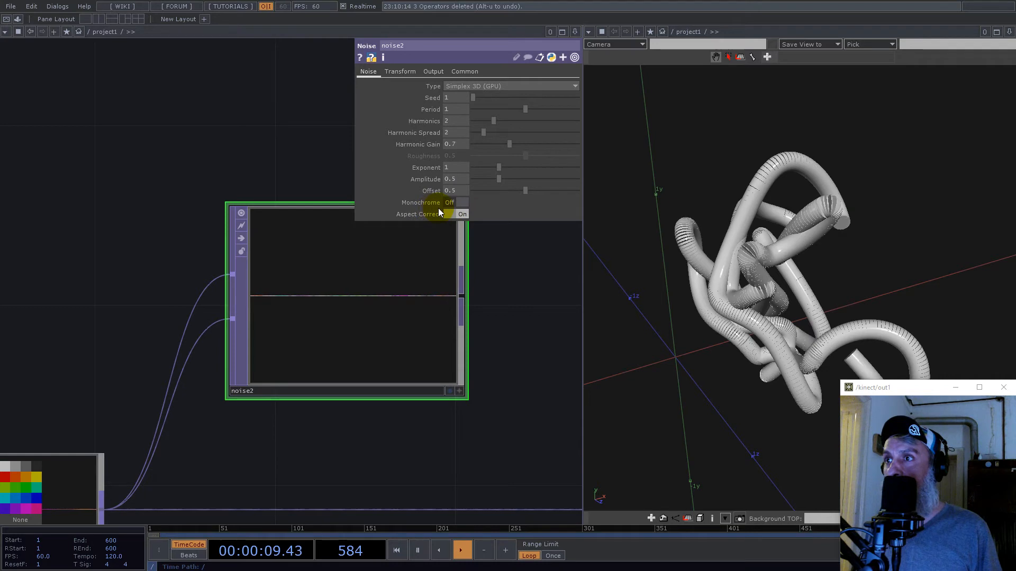
{"action": "left_click", "coordinate": [465, 71]}
{"action": "left_click", "coordinate": [490, 169]}
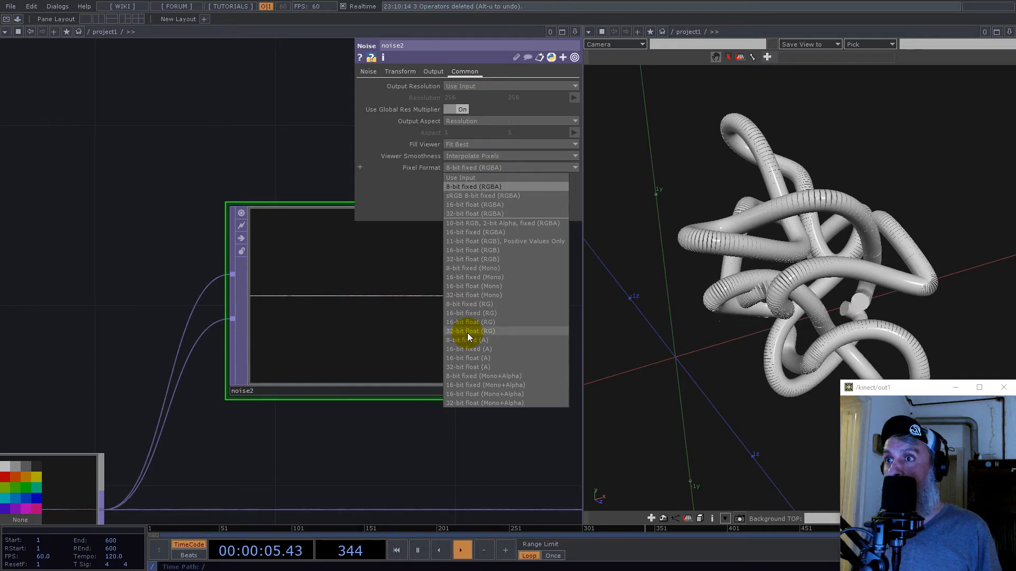
{"action": "left_click", "coordinate": [485, 295]}
{"action": "scroll", "coordinate": [365, 312], "scroll_direction": "down", "scroll_amount": 2}
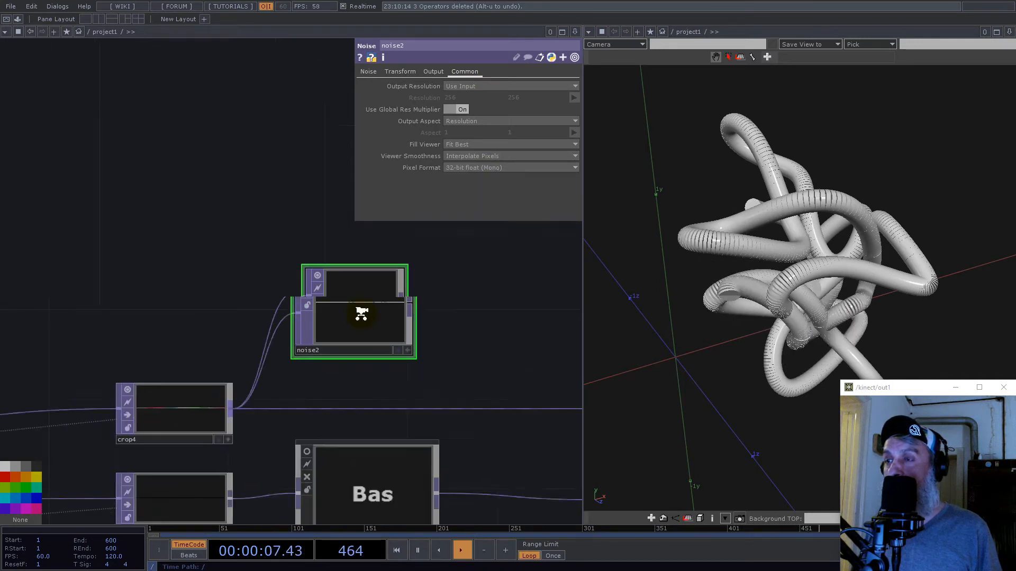
- Move the position, null5 and scale nulls together farther right of the crop nodes, and shift noise2 slightly right and down
{"action": "scroll", "coordinate": [362, 313], "scroll_direction": "down", "scroll_amount": 3}
{"action": "scroll", "coordinate": [455, 304], "scroll_direction": "down", "scroll_amount": 3}
{"action": "right_click_drag", "start_coordinate": [495, 374], "coordinate": [497, 377]}
{"action": "left_click_drag", "start_coordinate": [467, 364], "coordinate": [509, 363]}
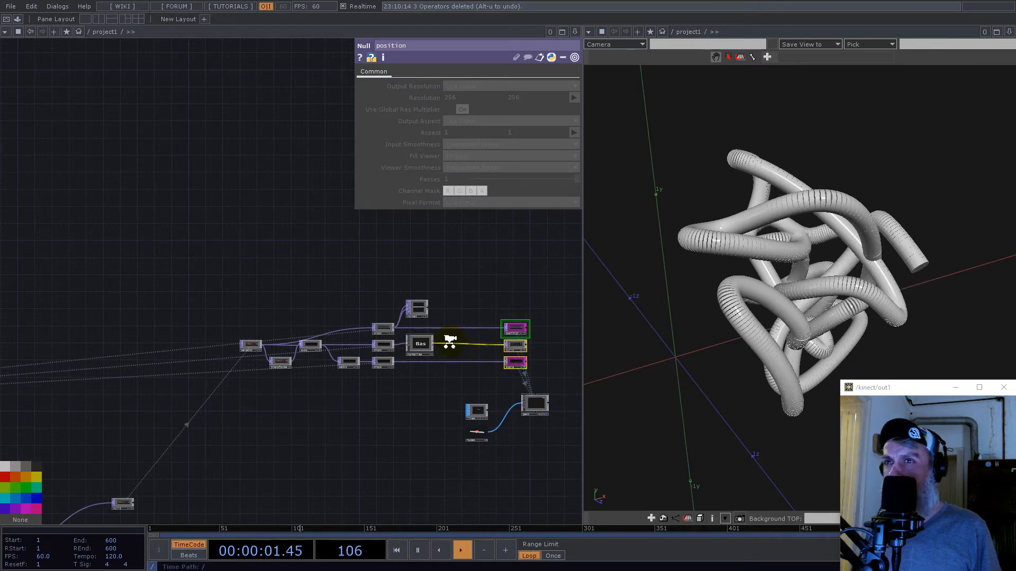
{"action": "scroll", "coordinate": [449, 343], "scroll_direction": "up", "scroll_amount": 3}
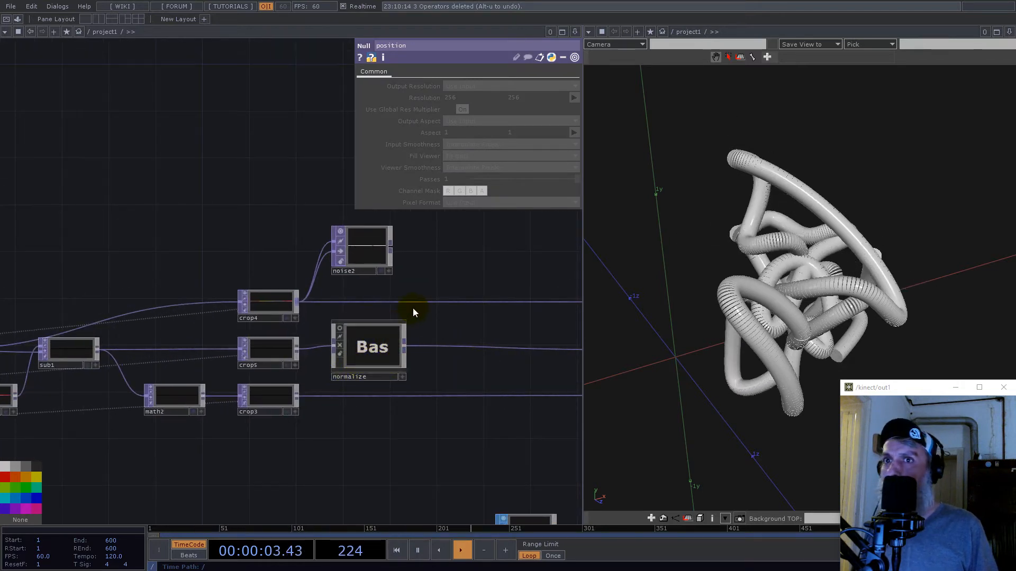
{"action": "left_click_drag", "start_coordinate": [362, 254], "coordinate": [392, 267]}
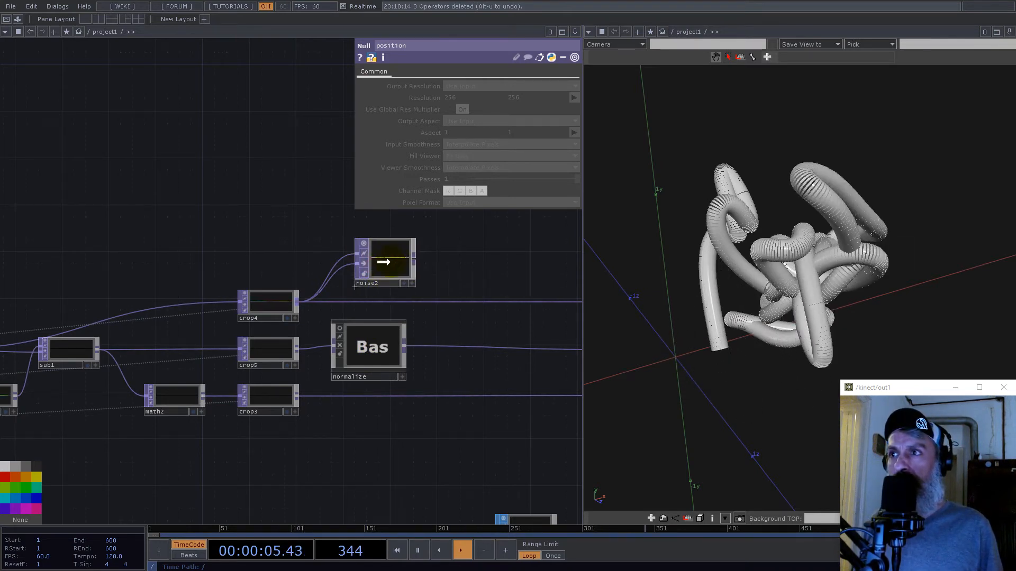
- Append a Reorder TOP to noise2's output and wire crop3 into its second input
{"action": "right_click", "coordinate": [414, 261]}
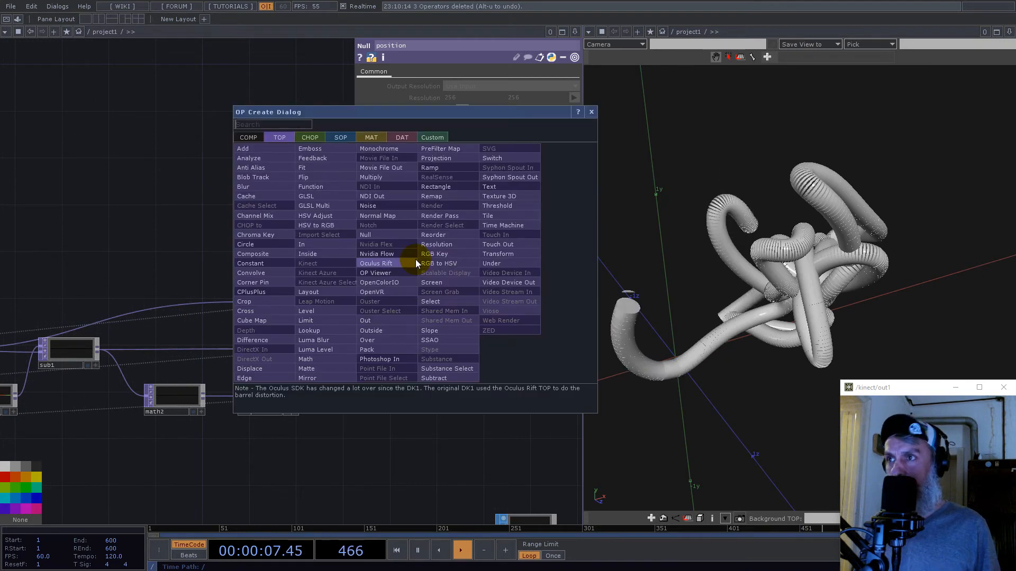
{"action": "left_click", "coordinate": [379, 266]}
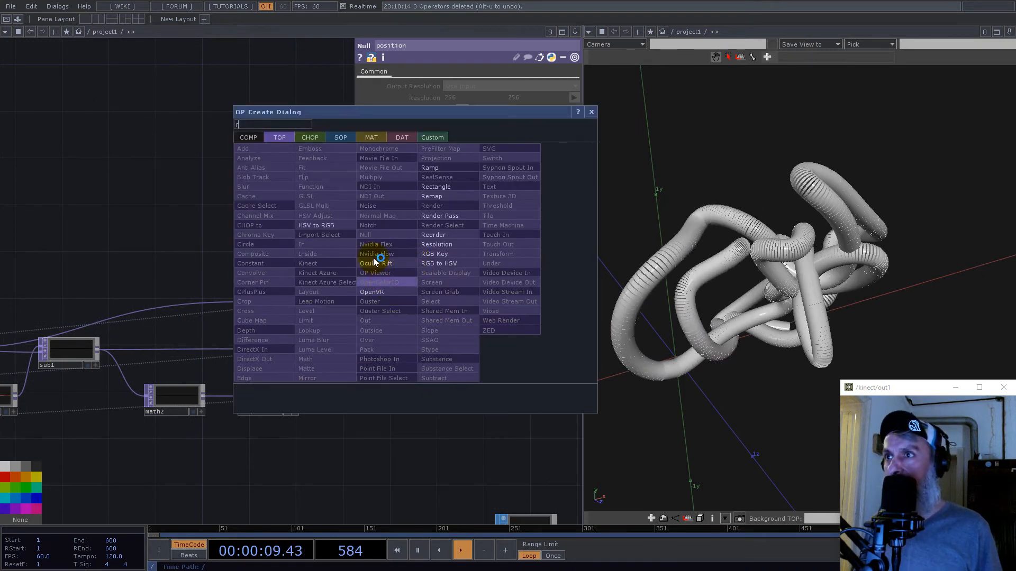
{"action": "left_click", "coordinate": [445, 235]}
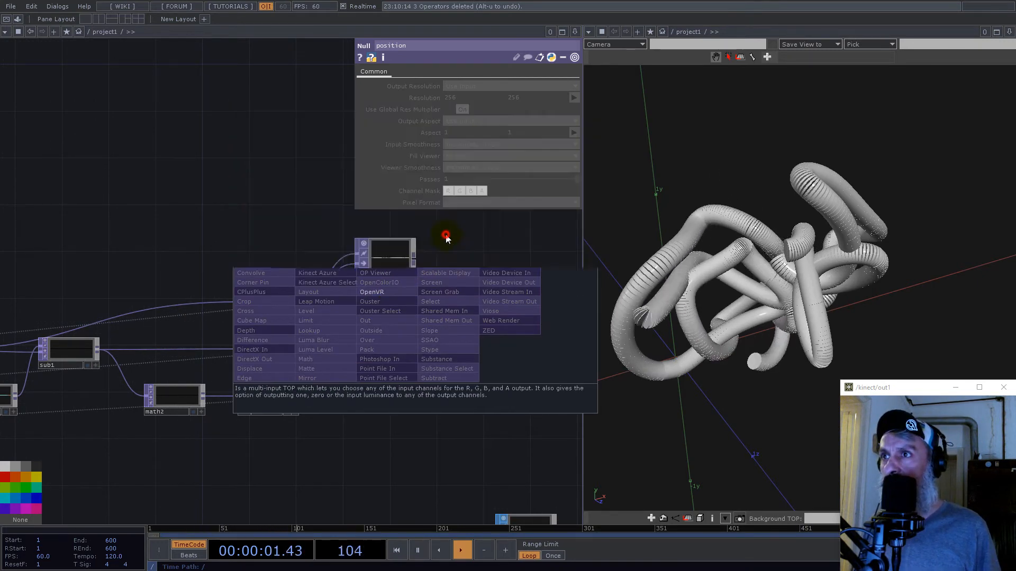
{"action": "left_click", "coordinate": [512, 320]}
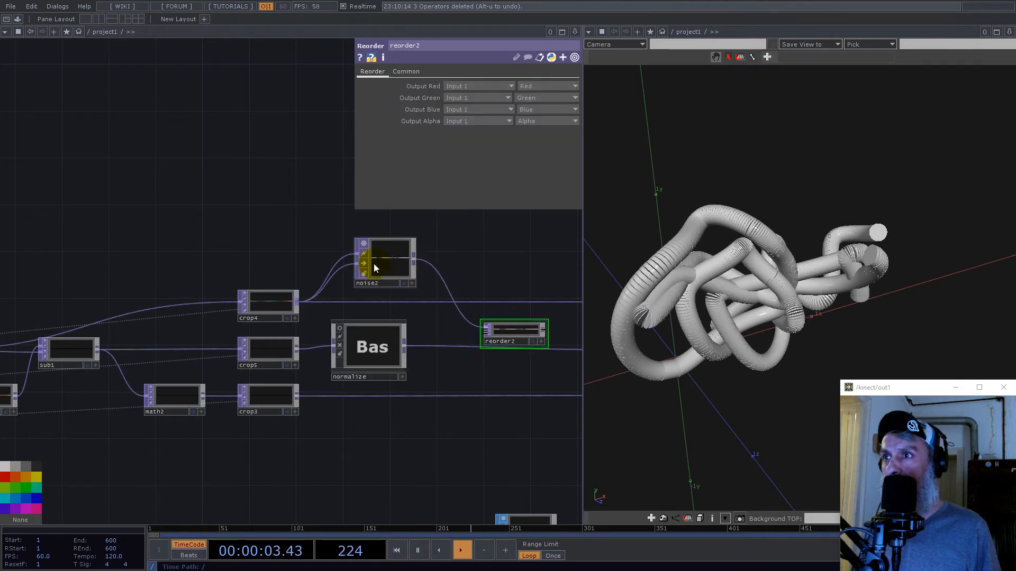
{"action": "left_click_drag", "start_coordinate": [512, 333], "coordinate": [513, 320]}
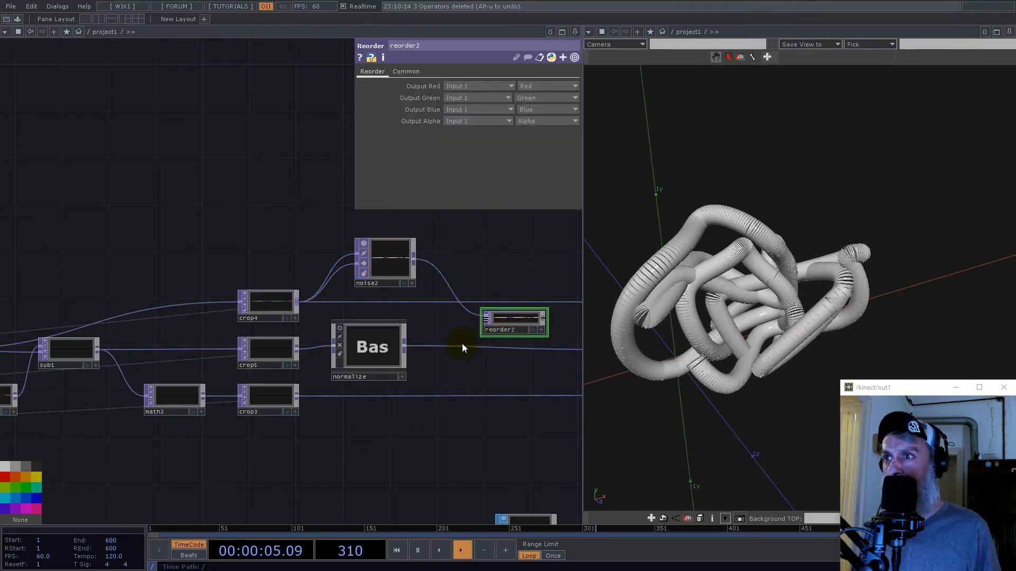
{"action": "left_click", "coordinate": [295, 395]}
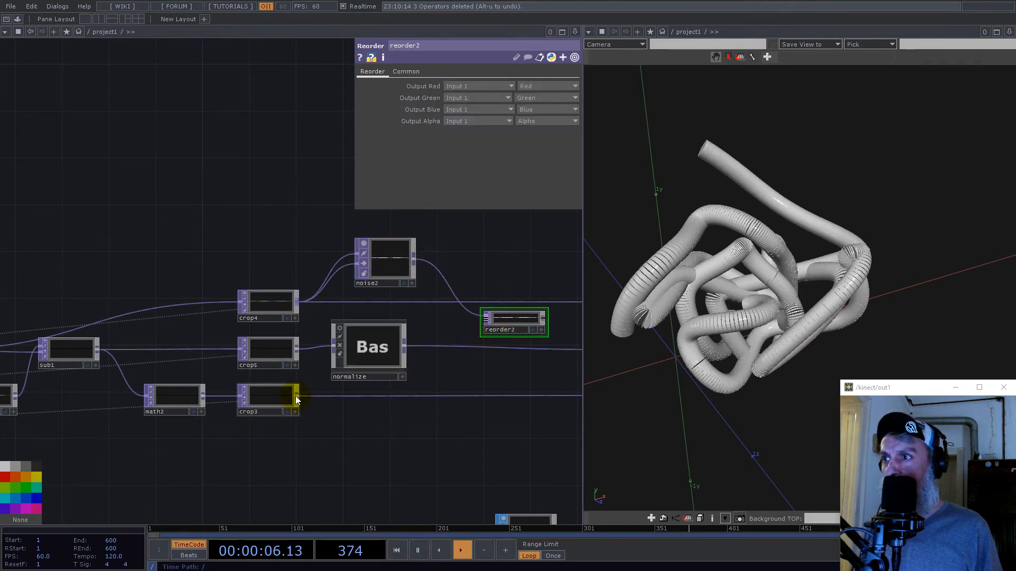
{"action": "left_click", "coordinate": [475, 318]}
- Set reorder2's Pixel Format to 32-bit float (RGBA)
{"action": "scroll", "coordinate": [433, 337], "scroll_direction": "up", "scroll_amount": 5}
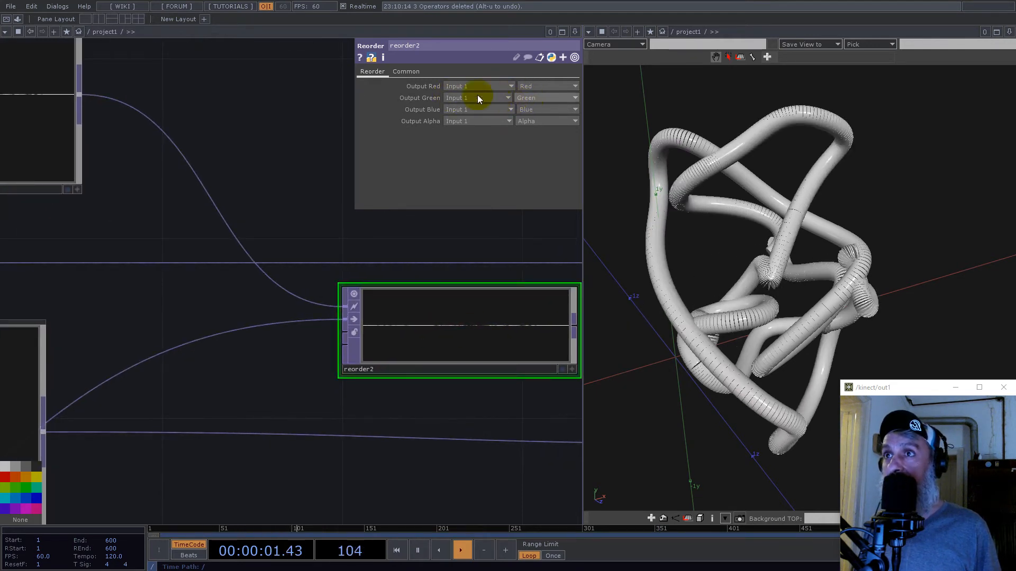
{"action": "left_click", "coordinate": [418, 73]}
{"action": "left_click", "coordinate": [478, 202]}
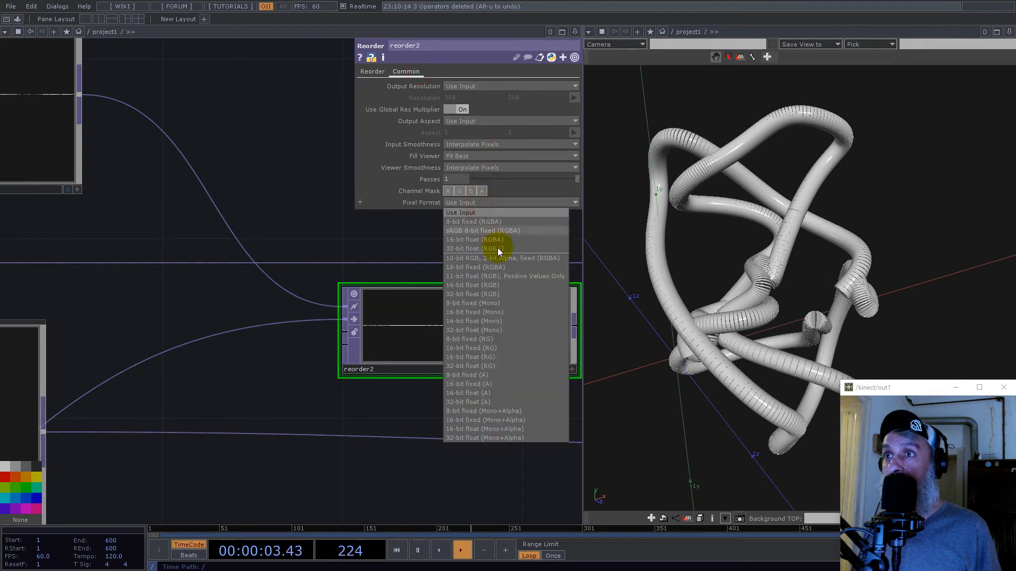
{"action": "left_click", "coordinate": [497, 248]}
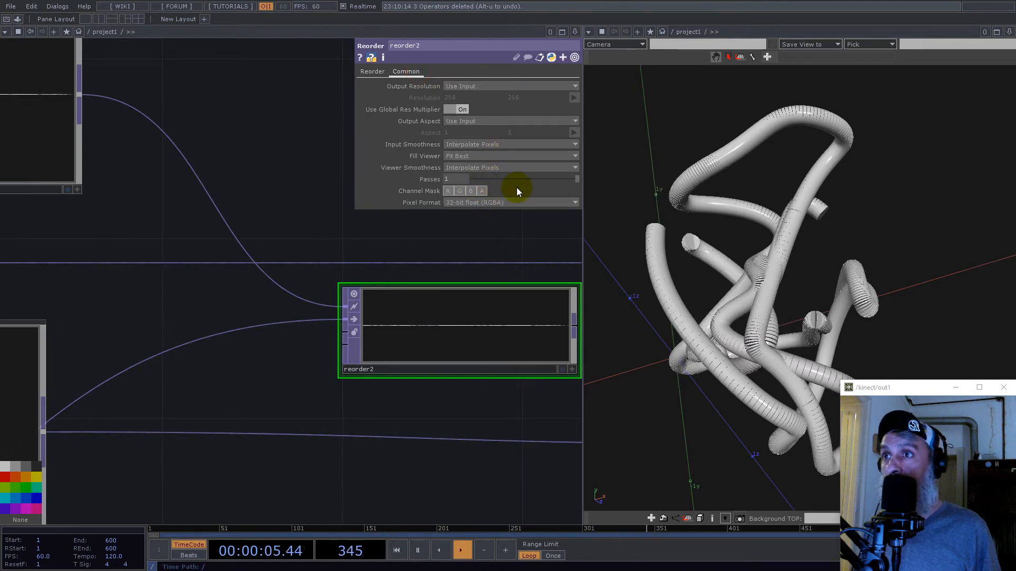
- In reorder2, set Output Alpha to One and Output Blue to Input 2's Red channel
{"action": "left_click", "coordinate": [373, 71]}
{"action": "left_click", "coordinate": [535, 121]}
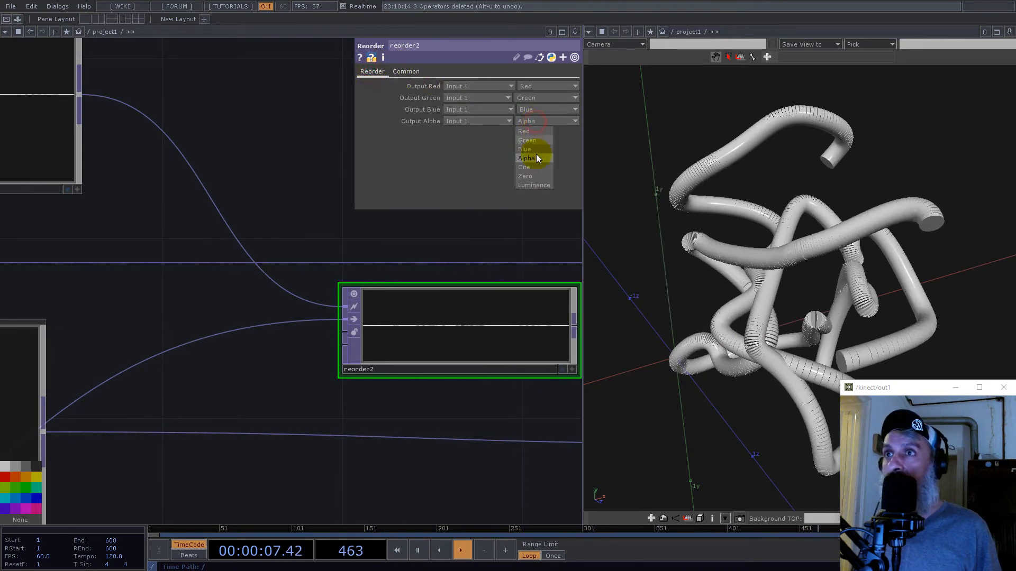
{"action": "left_click", "coordinate": [530, 168]}
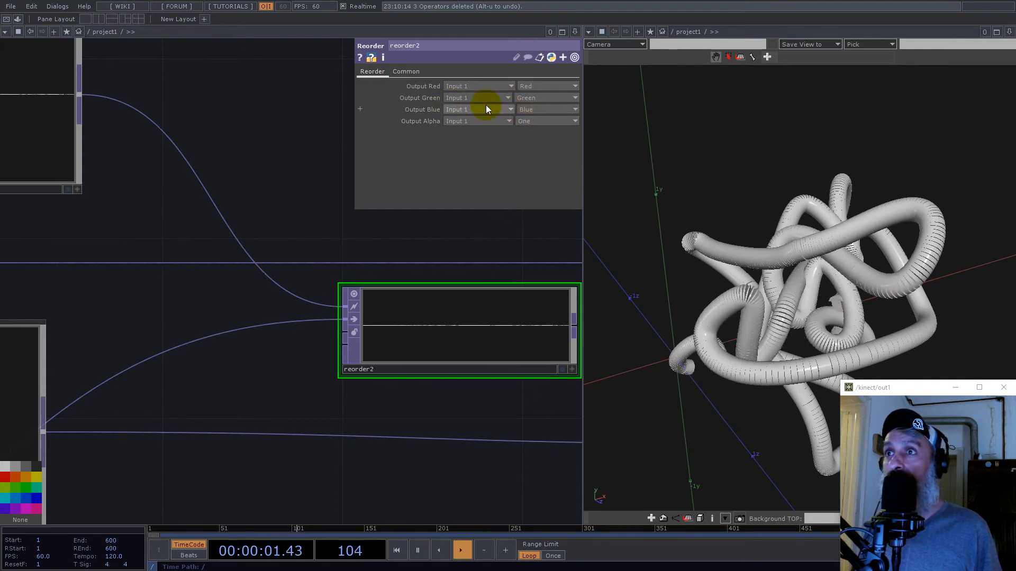
{"action": "left_click", "coordinate": [453, 110]}
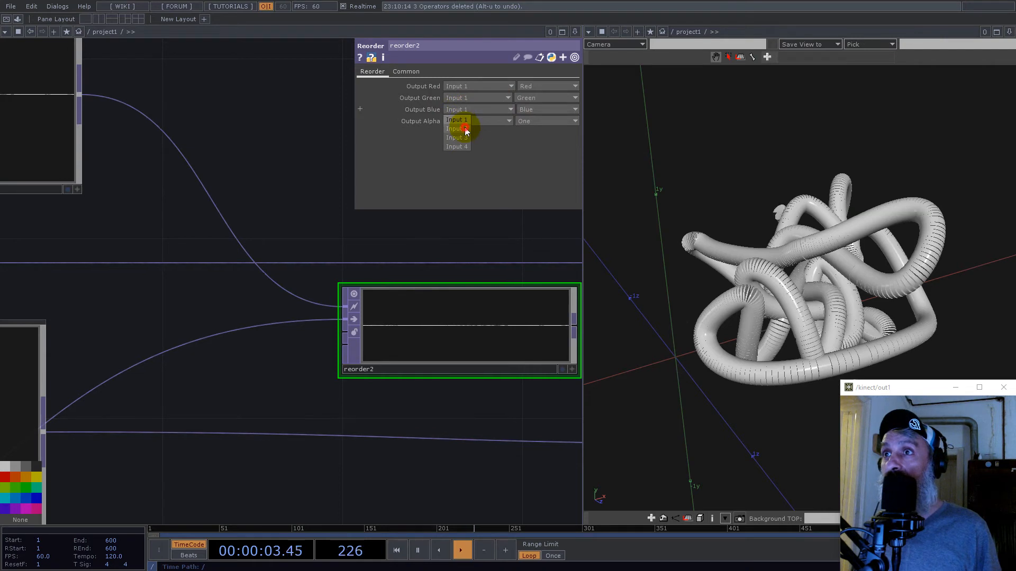
{"action": "left_click", "coordinate": [529, 108]}
{"action": "left_click", "coordinate": [526, 119]}
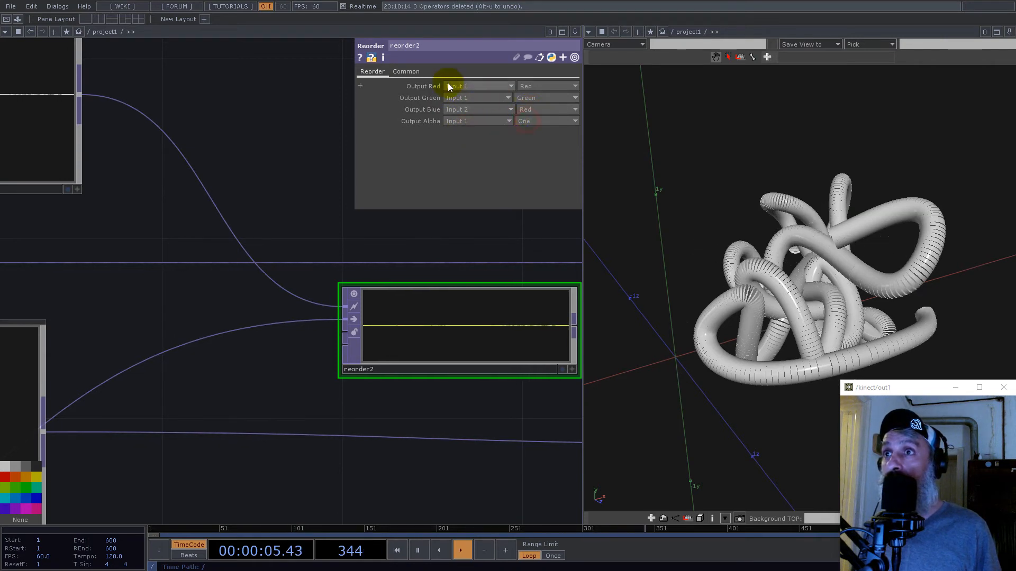
- Move reorder2 down between crop3 and the scale null, and feed its output into scale
{"action": "scroll", "coordinate": [392, 284], "scroll_direction": "down", "scroll_amount": 5}
{"action": "left_click_drag", "start_coordinate": [430, 243], "coordinate": [283, 229]}
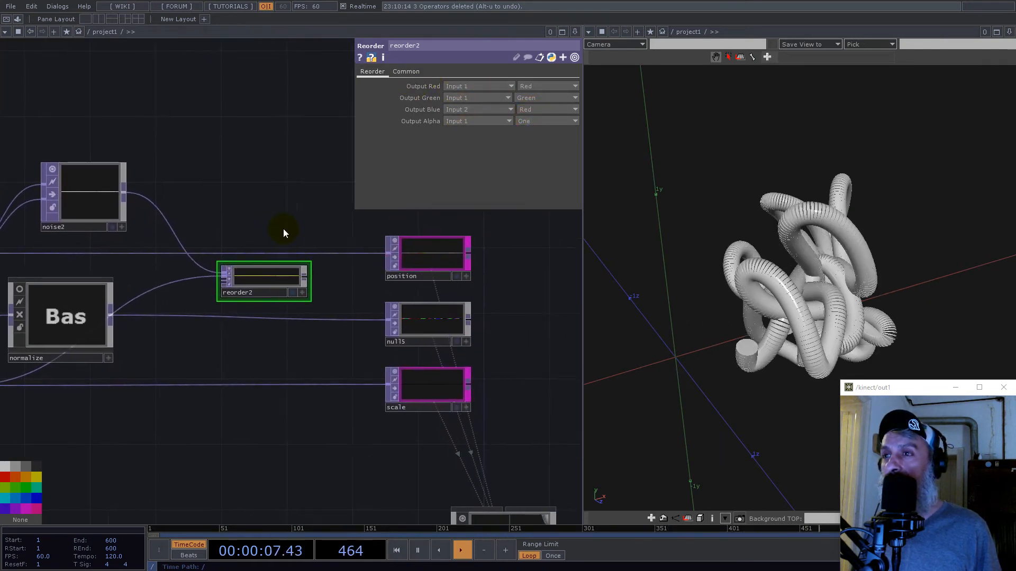
{"action": "scroll", "coordinate": [286, 235], "scroll_direction": "down", "scroll_amount": 2}
{"action": "left_click_drag", "start_coordinate": [302, 265], "coordinate": [274, 343]}
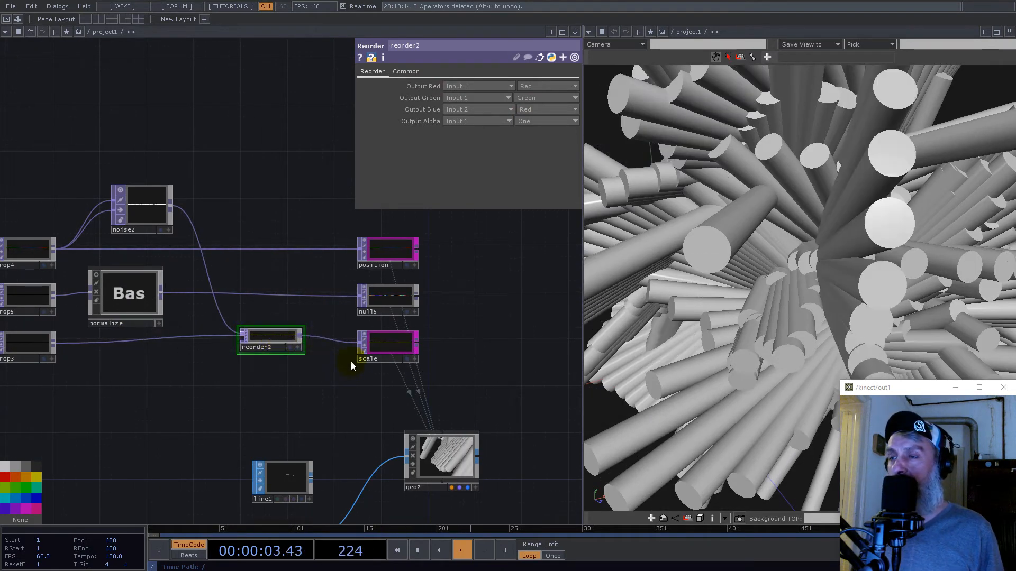
- In geo2's instance scale, map Scale X to r, Scale Y to g and Scale Z to b
{"action": "left_click_drag", "start_coordinate": [472, 379], "coordinate": [458, 343]}
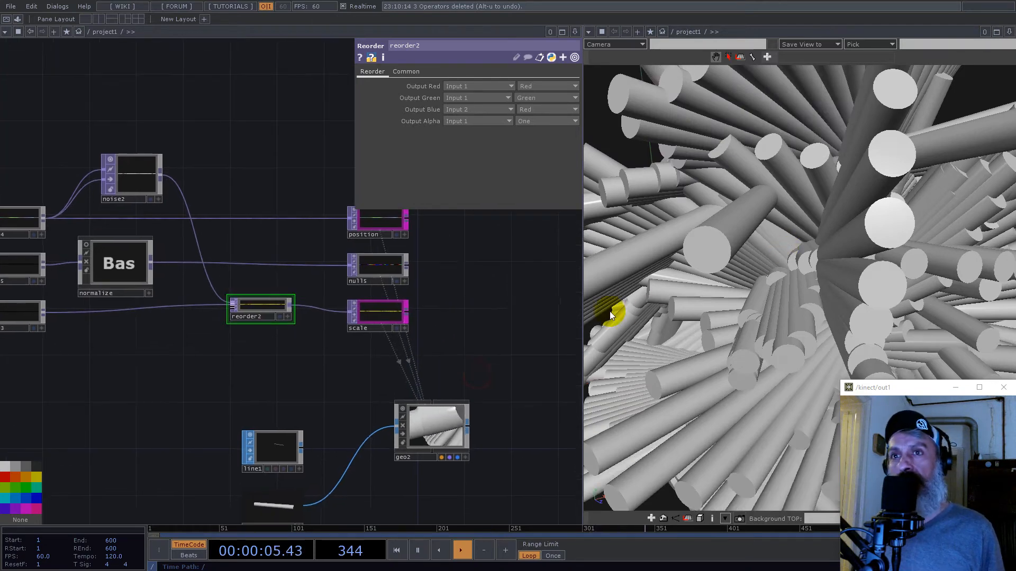
{"action": "left_click", "coordinate": [430, 420]}
{"action": "left_click", "coordinate": [365, 72]}
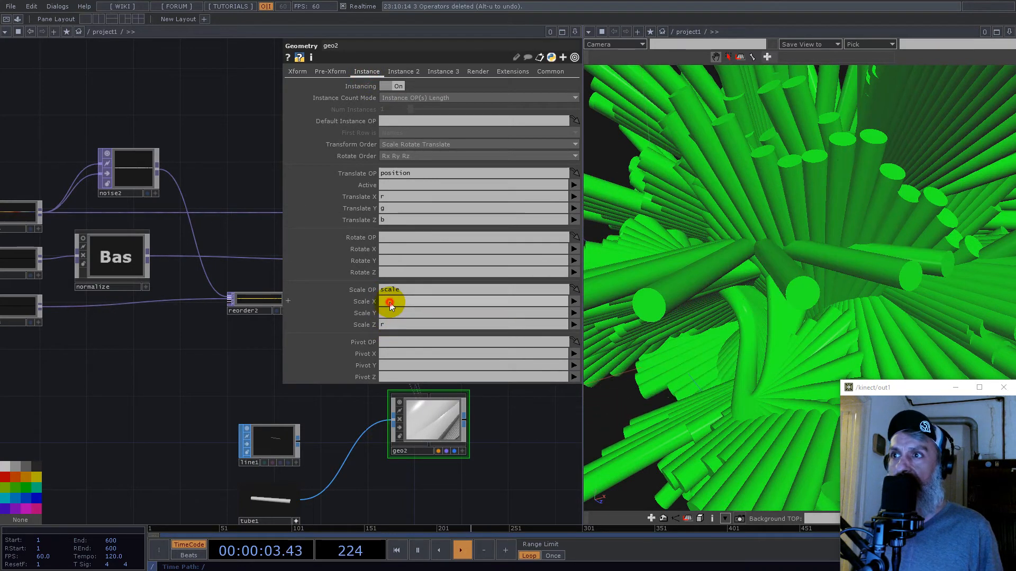
{"action": "left_click", "coordinate": [382, 325]}
{"action": "type", "text": "b"}
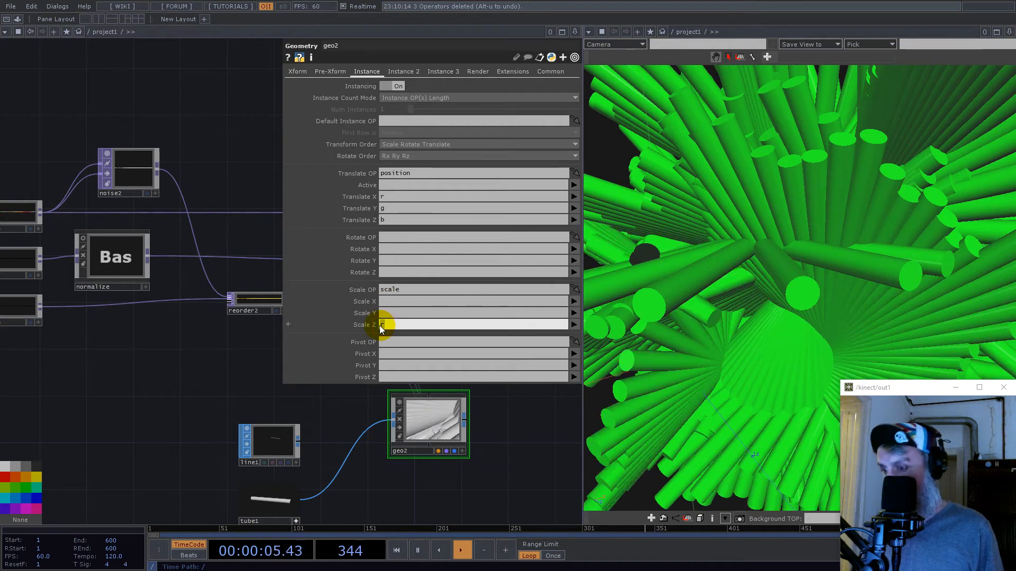
{"action": "left_click", "coordinate": [244, 367]}
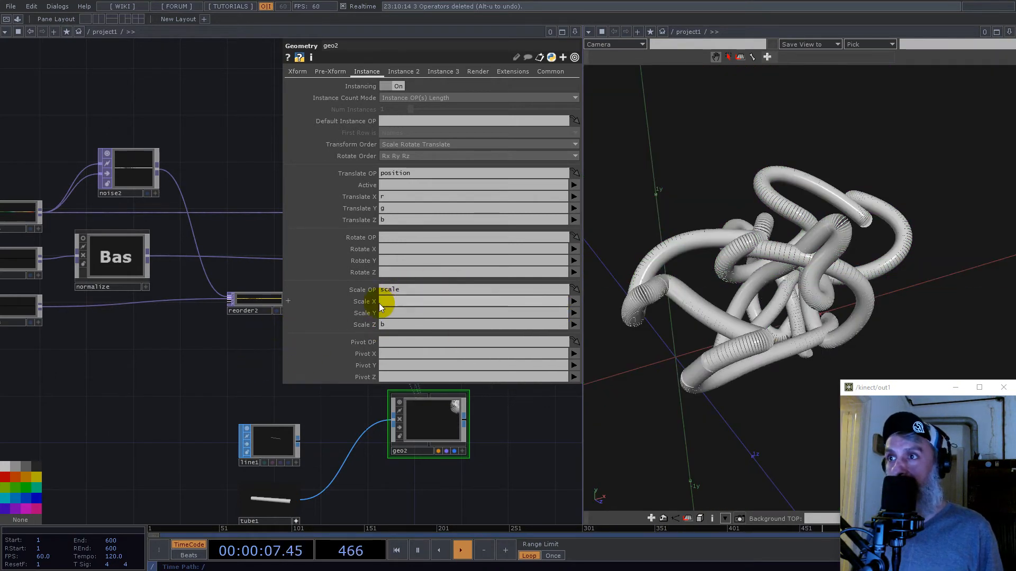
{"action": "type", "text": "r"}
{"action": "left_click", "coordinate": [389, 313]}
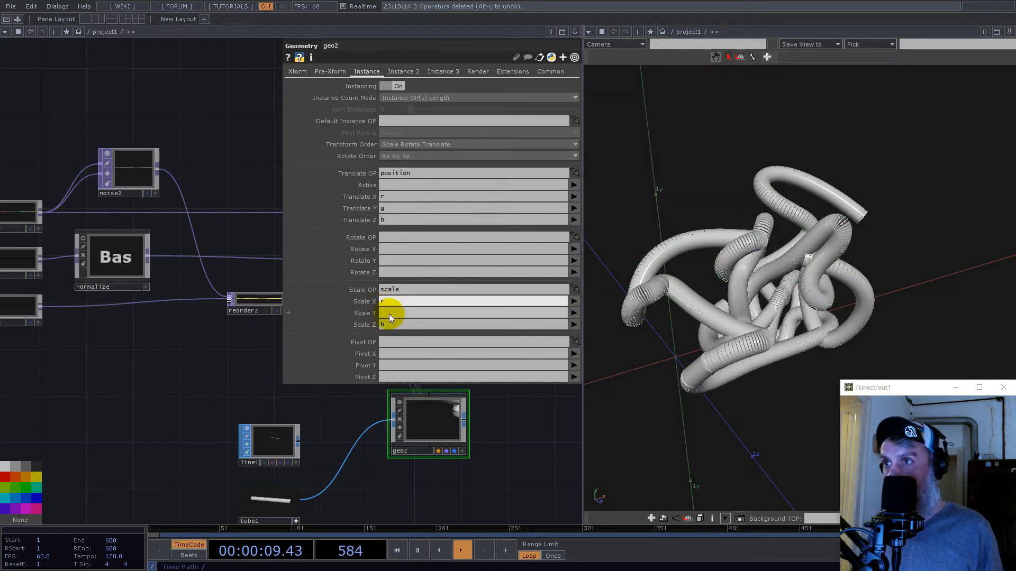
{"action": "type", "text": "g"}
{"action": "left_click", "coordinate": [232, 365]}
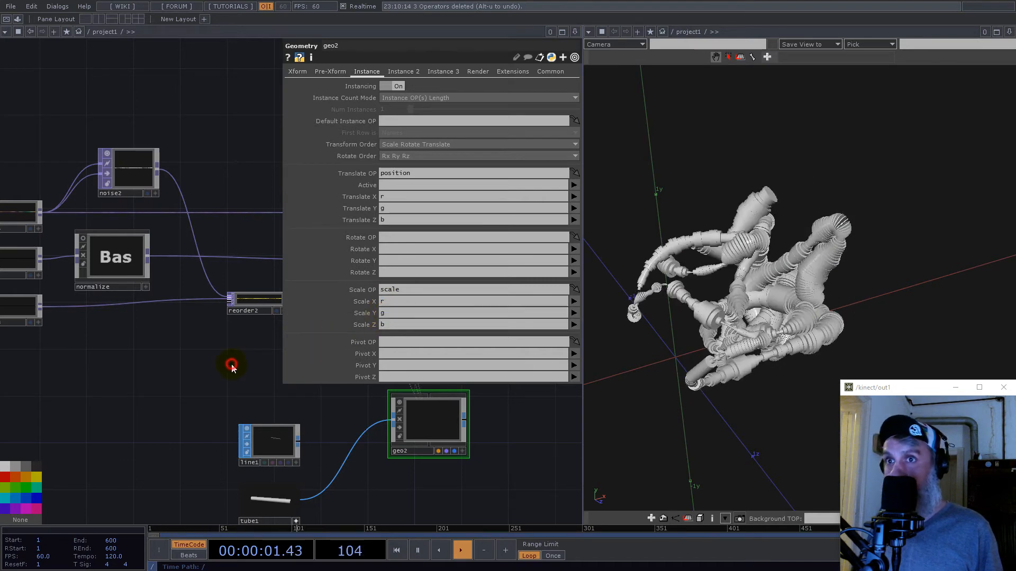
- Add a Grid SOP to the network below tube1
{"action": "left_click_drag", "start_coordinate": [779, 274], "coordinate": [854, 249]}
{"action": "scroll", "coordinate": [776, 286], "scroll_direction": "up", "scroll_amount": 4}
{"action": "left_click_drag", "start_coordinate": [776, 286], "coordinate": [834, 281]}
{"action": "scroll", "coordinate": [832, 285], "scroll_direction": "down", "scroll_amount": 5}
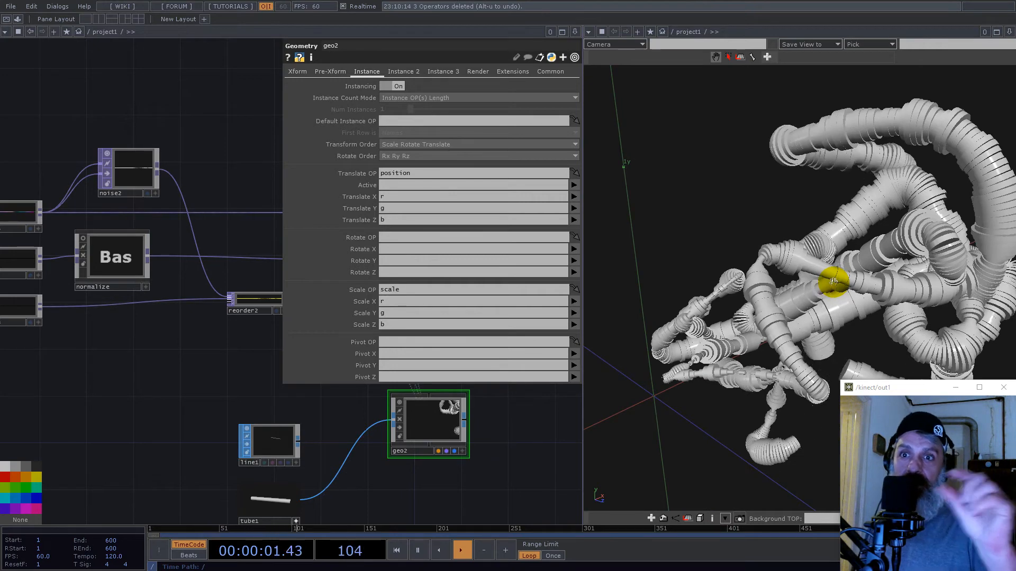
{"action": "scroll", "coordinate": [410, 402], "scroll_direction": "down", "scroll_amount": 4}
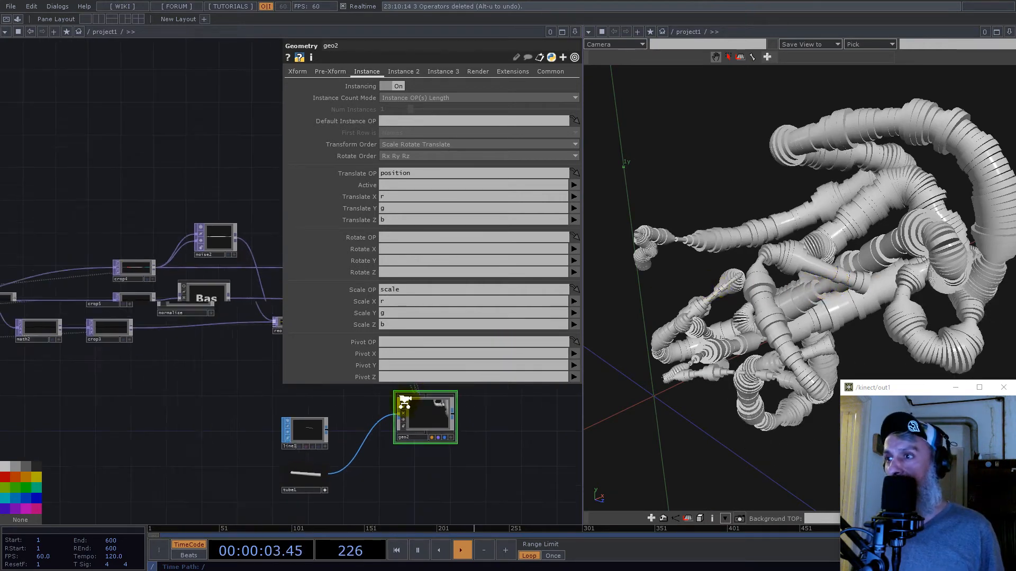
{"action": "scroll", "coordinate": [347, 455], "scroll_direction": "up", "scroll_amount": 10}
{"action": "left_click_drag", "start_coordinate": [387, 453], "coordinate": [363, 450]}
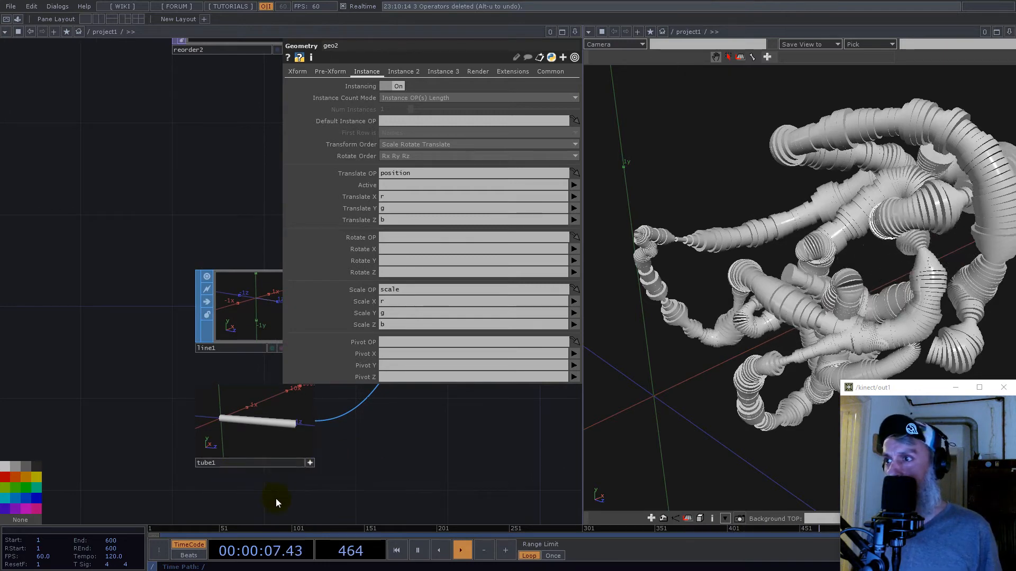
{"action": "left_click_drag", "start_coordinate": [272, 498], "coordinate": [204, 374]}
{"action": "double_click", "coordinate": [163, 415]}
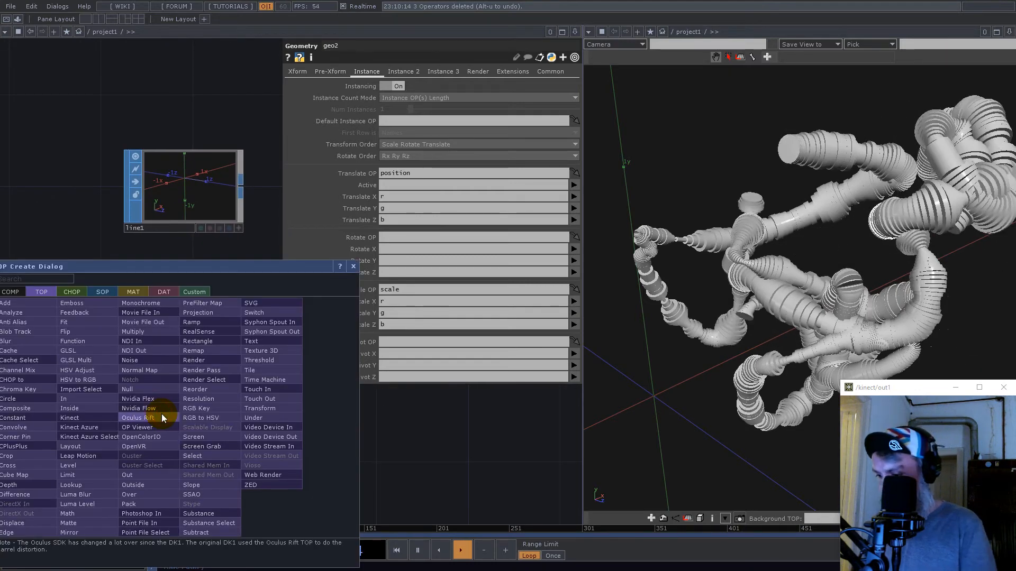
{"action": "type", "text": "grid"}
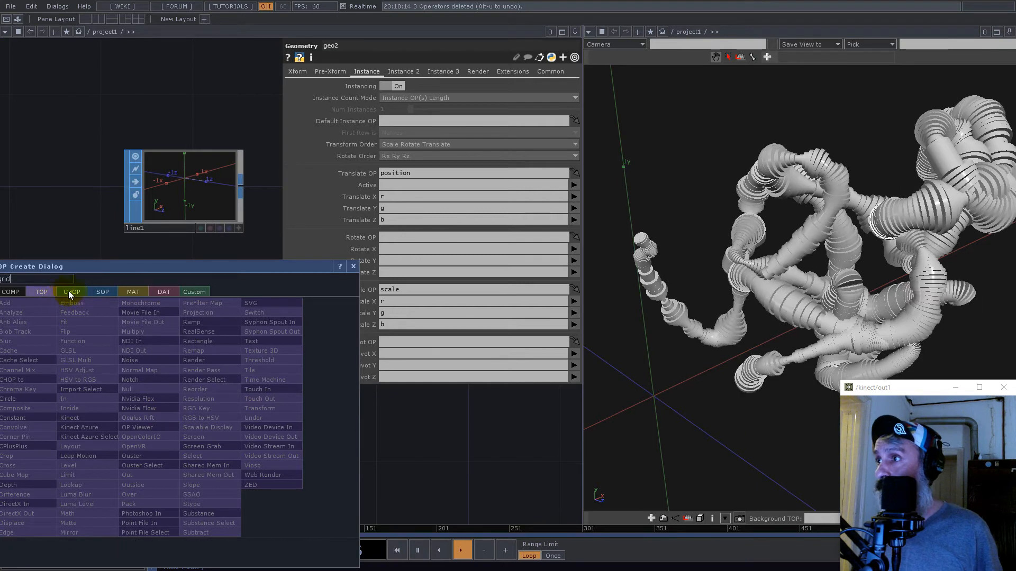
{"action": "left_click", "coordinate": [102, 291]}
{"action": "left_click", "coordinate": [89, 429]}
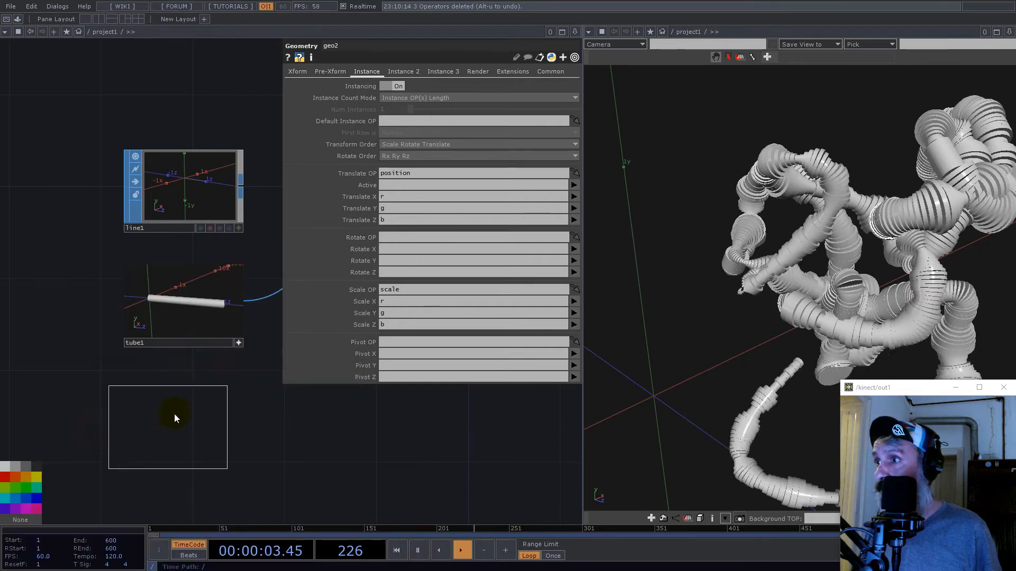
{"action": "left_click", "coordinate": [173, 416]}
- Set grid1's Orientation to YZ Plane
{"action": "scroll", "coordinate": [178, 418], "scroll_direction": "up", "scroll_amount": 3}
{"action": "left_click_drag", "start_coordinate": [270, 465], "coordinate": [436, 195]}
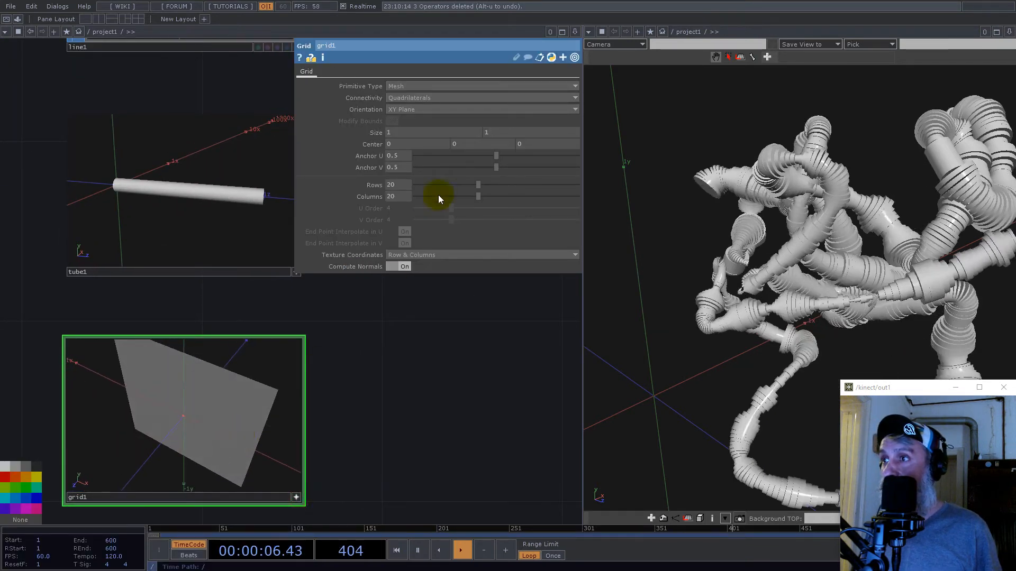
{"action": "left_click", "coordinate": [407, 113]}
{"action": "left_click", "coordinate": [402, 128]}
{"action": "left_click_drag", "start_coordinate": [230, 367], "coordinate": [226, 397]}
- Drive grid1's Center Y with the expression me.par.sizey/2 so the grid sits on its lower edge
{"action": "left_click", "coordinate": [373, 133]}
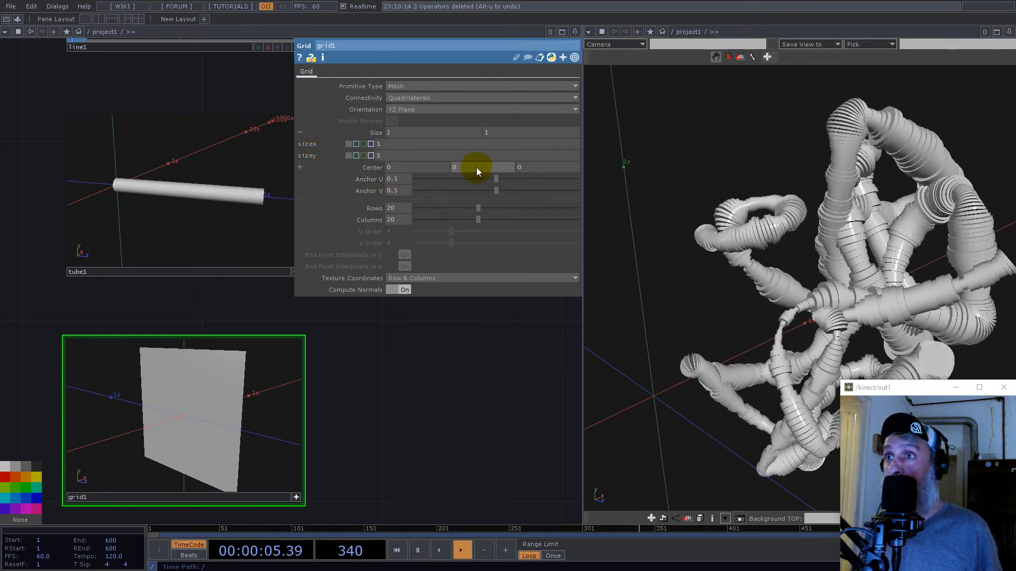
{"action": "type", "text": "me.par.sizey"}
{"action": "left_click", "coordinate": [480, 169]}
{"action": "left_click", "coordinate": [455, 188]}
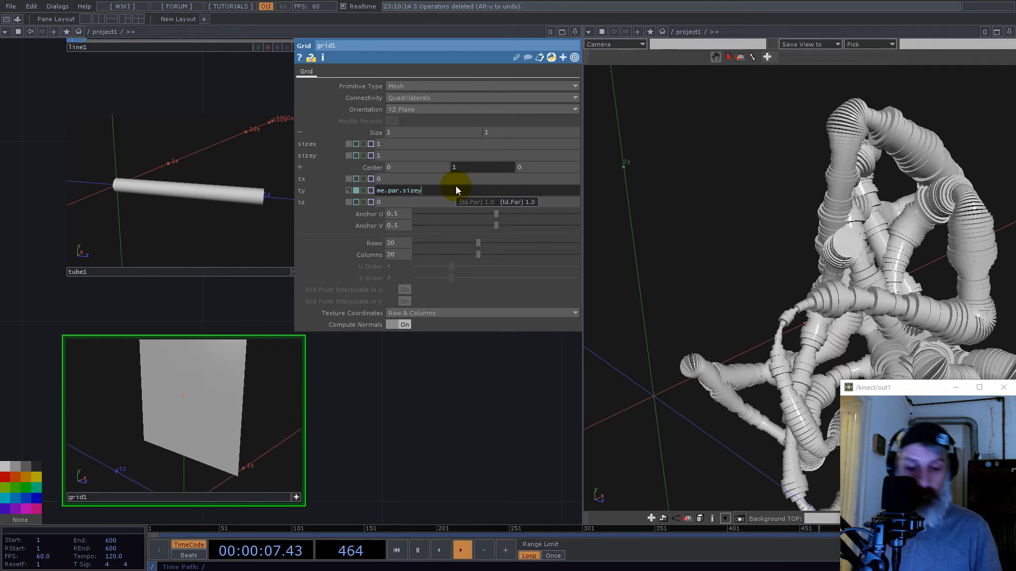
{"action": "type", "text": "/2"}
{"action": "key", "text": "Return"}
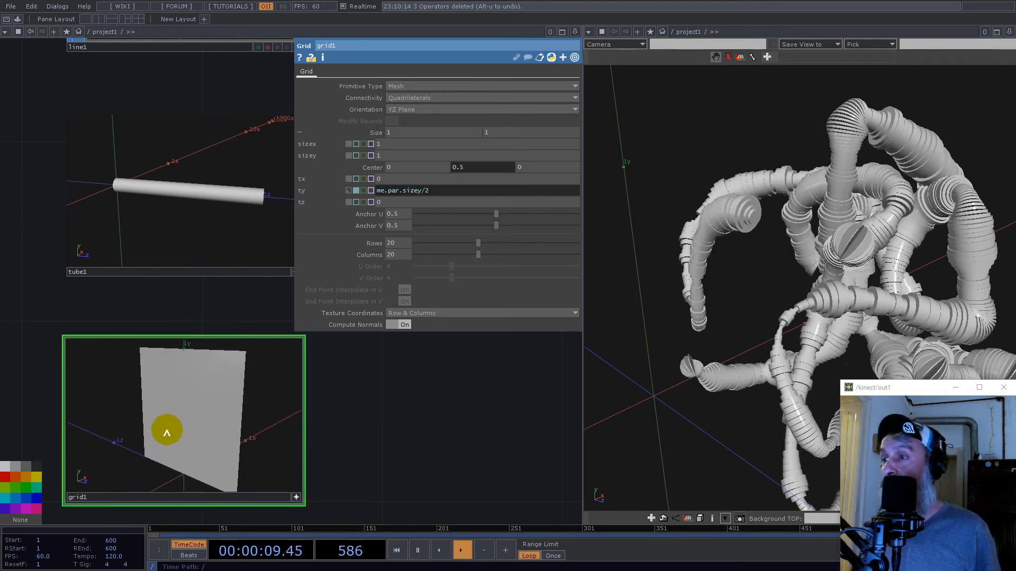
{"action": "left_click_drag", "start_coordinate": [168, 430], "coordinate": [193, 433]}
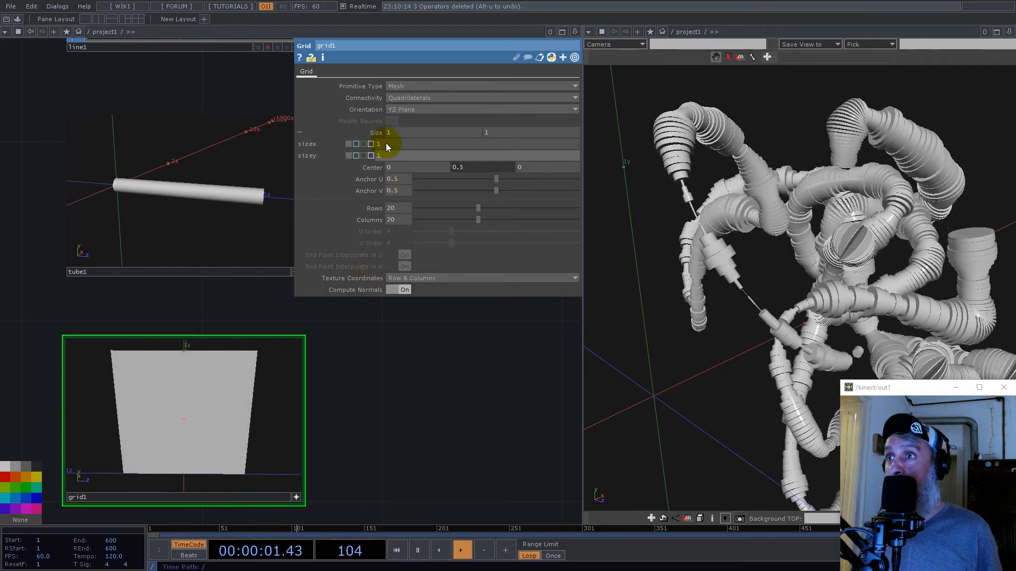
- Drive grid1's Center Z with the expression me.par.sizex/2 and set its Size Y to 0.1
{"action": "left_click", "coordinate": [311, 145]}
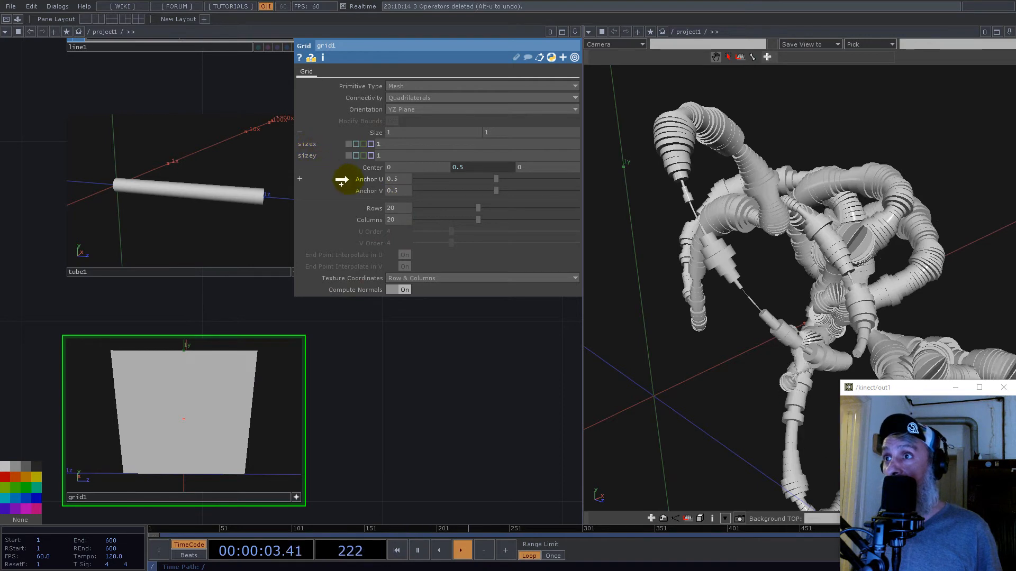
{"action": "left_click_drag", "start_coordinate": [554, 179], "coordinate": [559, 168]}
{"action": "type", "text": "/2"}
{"action": "key", "text": "Return"}
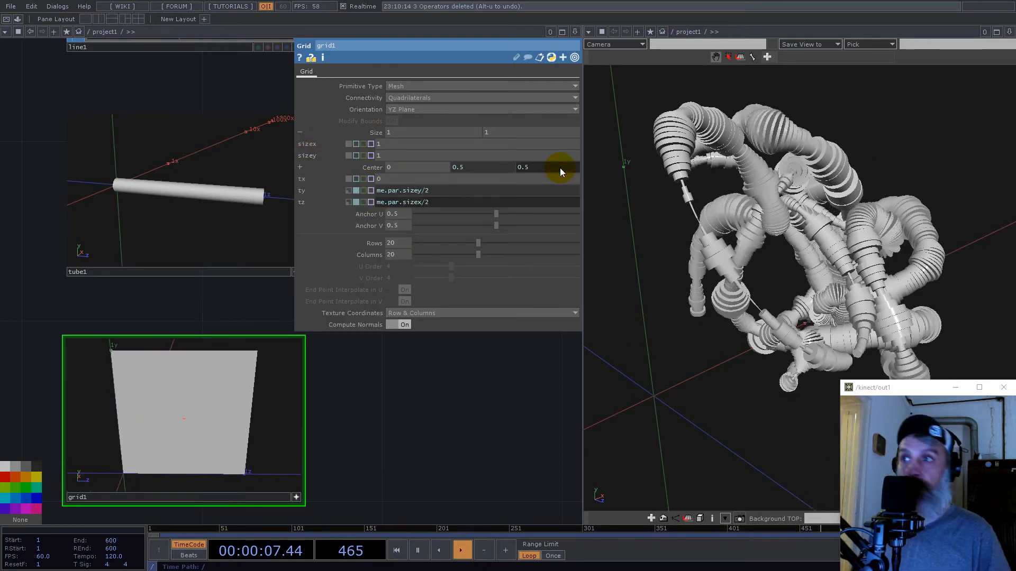
{"action": "middle_click_drag", "start_coordinate": [491, 131], "coordinate": [292, 155]}
- Append a Merge SOP to grid1 and wire tube1 into it as well
{"action": "scroll", "coordinate": [172, 396], "scroll_direction": "down", "scroll_amount": 5}
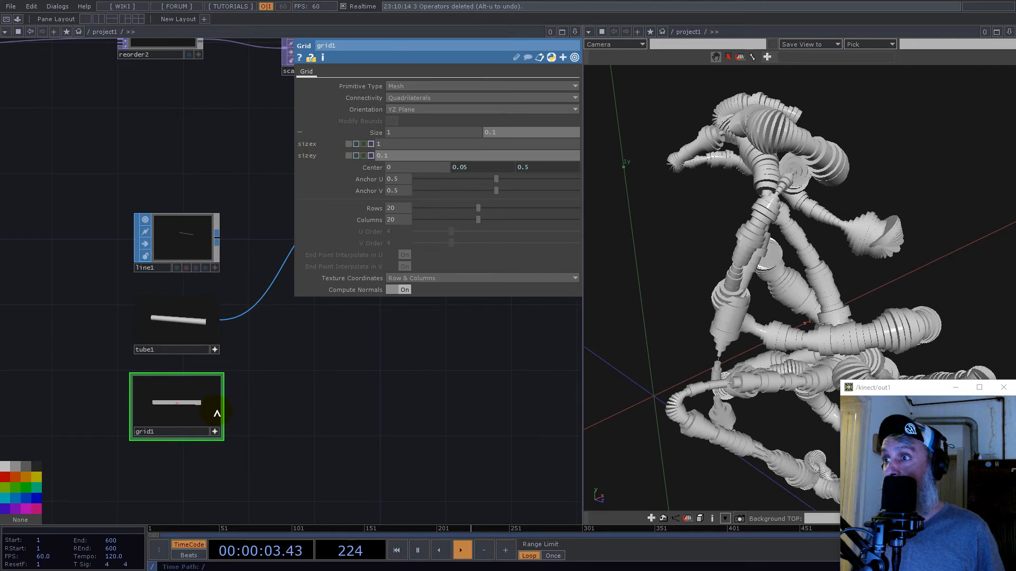
{"action": "left_click", "coordinate": [222, 405]}
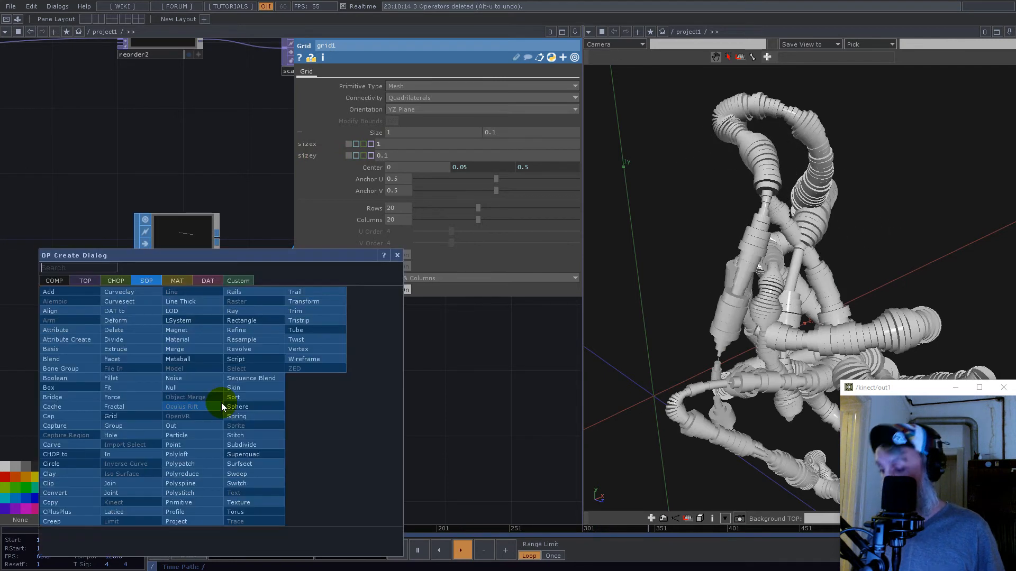
{"action": "type", "text": "m"}
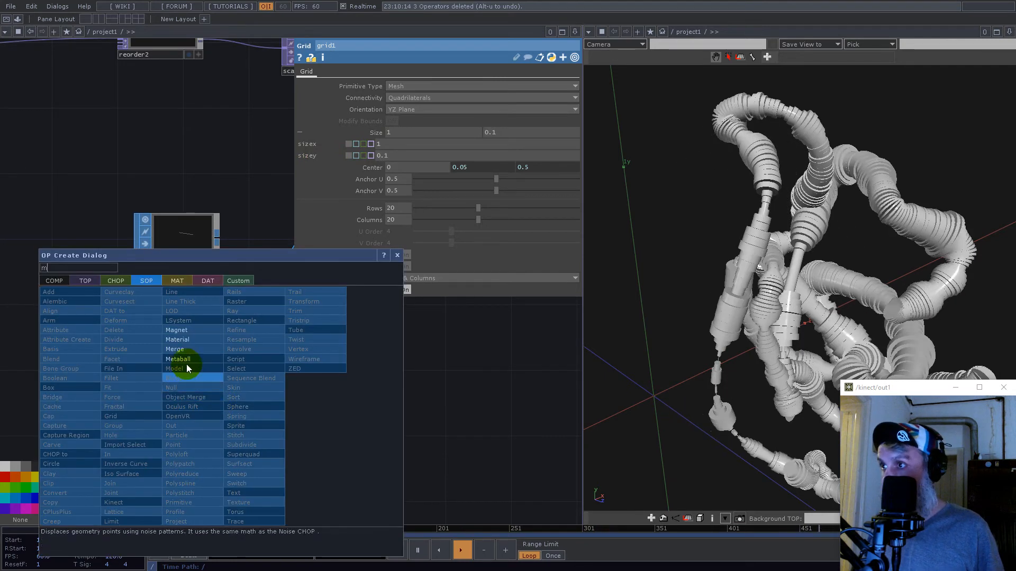
{"action": "left_click", "coordinate": [185, 347]}
{"action": "left_click", "coordinate": [340, 351]}
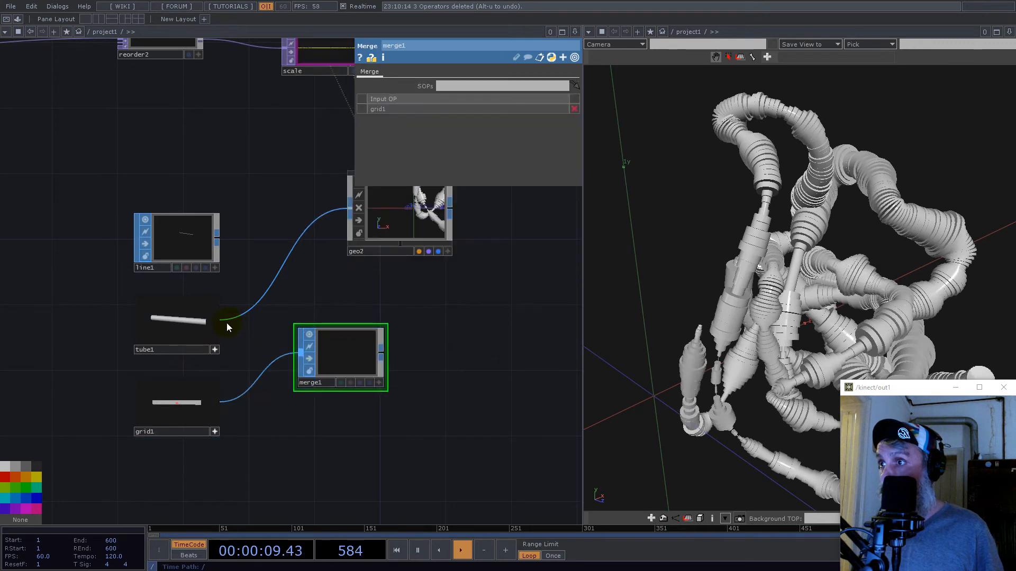
{"action": "left_click", "coordinate": [290, 370]}
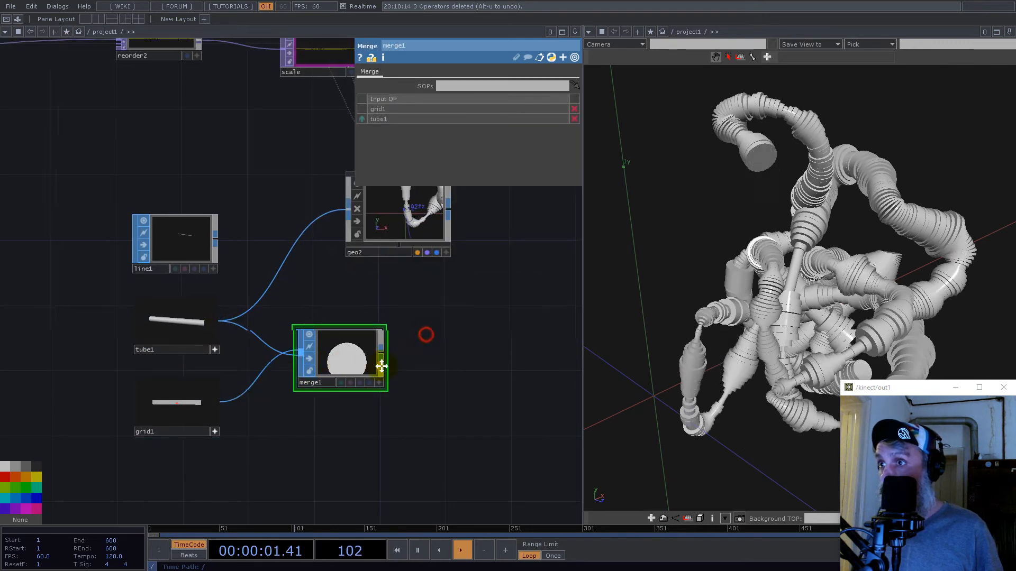
- Activate merge1's viewer and feed merge1 into geo2 in place of tube1
{"action": "left_click_drag", "start_coordinate": [424, 334], "coordinate": [380, 366]}
{"action": "scroll", "coordinate": [284, 409], "scroll_direction": "up", "scroll_amount": 4}
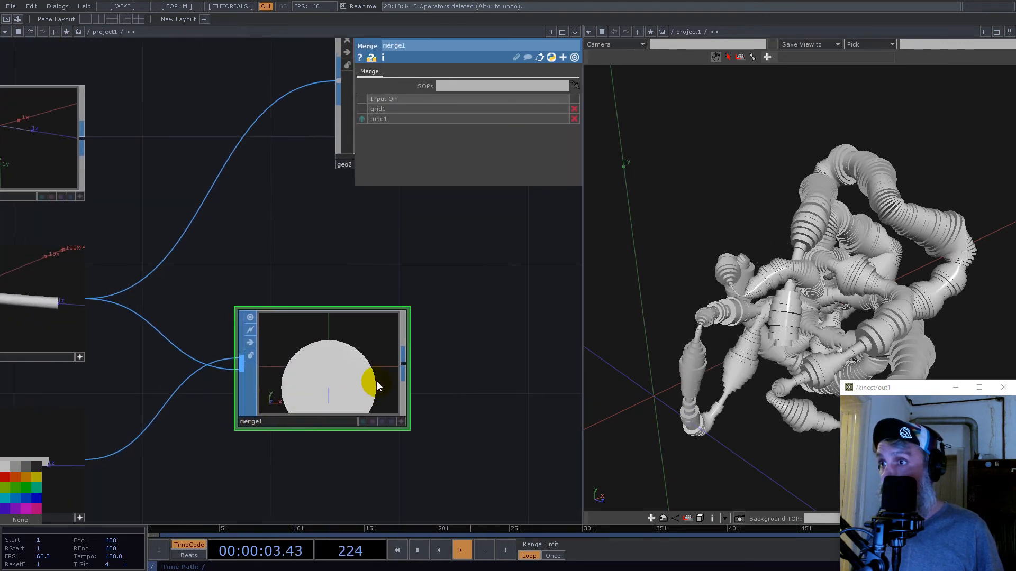
{"action": "left_click", "coordinate": [400, 422]}
{"action": "left_click_drag", "start_coordinate": [380, 402], "coordinate": [227, 168]}
{"action": "scroll", "coordinate": [471, 301], "scroll_direction": "down", "scroll_amount": 3}
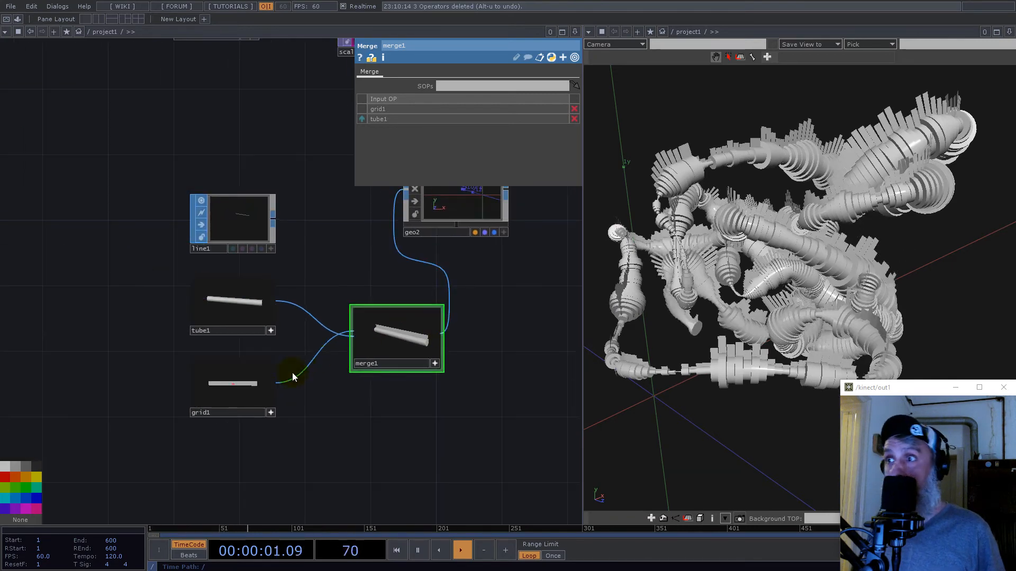
- Increase grid1's Size Y to 0.19 to make the fins on the tubes taller
{"action": "left_click", "coordinate": [251, 416]}
{"action": "middle_click_drag", "start_coordinate": [527, 132], "coordinate": [722, 158]}
{"action": "left_click_drag", "start_coordinate": [900, 236], "coordinate": [825, 286]}
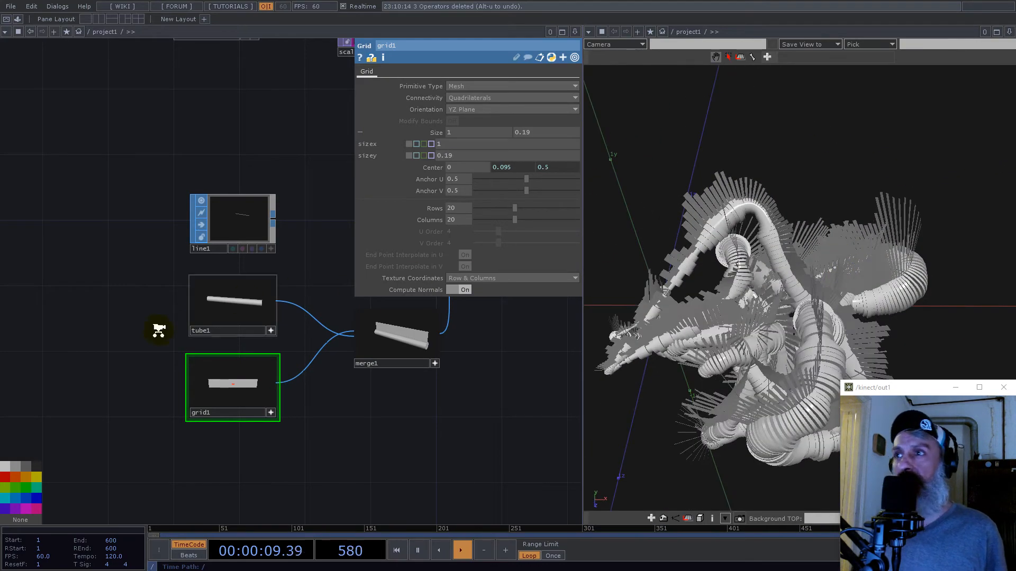
- Examine the fin orientation along the instanced tubes and the position data in crop4
{"action": "scroll", "coordinate": [159, 331], "scroll_direction": "down", "scroll_amount": 5}
{"action": "left_click_drag", "start_coordinate": [202, 191], "coordinate": [284, 254]}
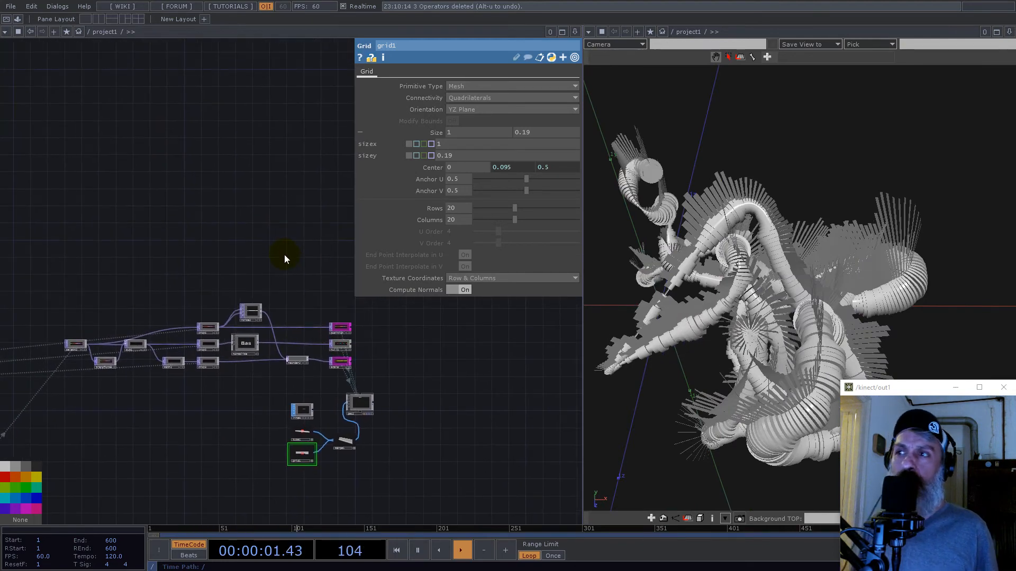
{"action": "scroll", "coordinate": [217, 319], "scroll_direction": "up", "scroll_amount": 5}
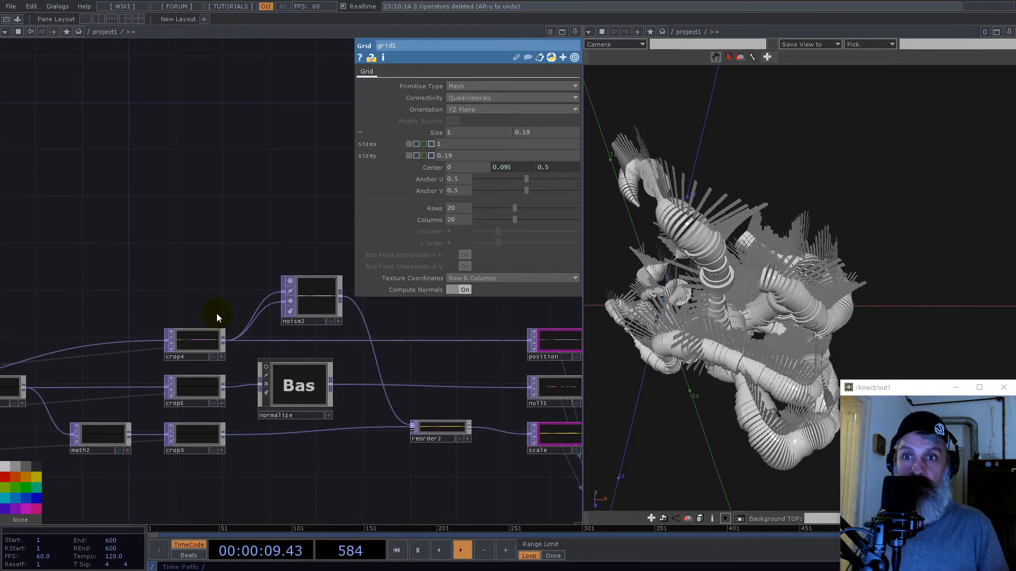
{"action": "scroll", "coordinate": [199, 336], "scroll_direction": "up", "scroll_amount": 8}
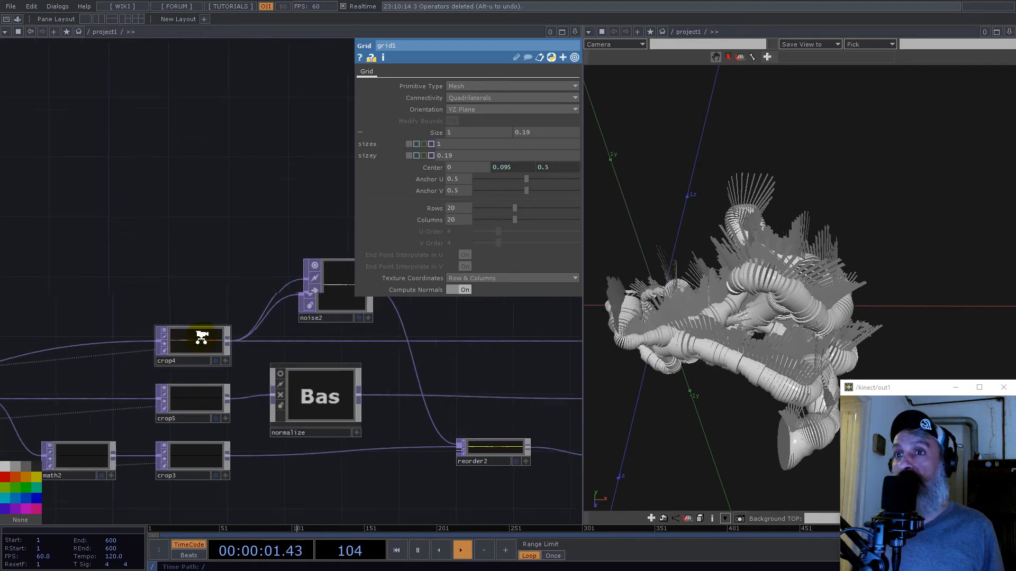
{"action": "left_click_drag", "start_coordinate": [820, 276], "coordinate": [701, 323]}
{"action": "left_click_drag", "start_coordinate": [726, 345], "coordinate": [800, 288]}
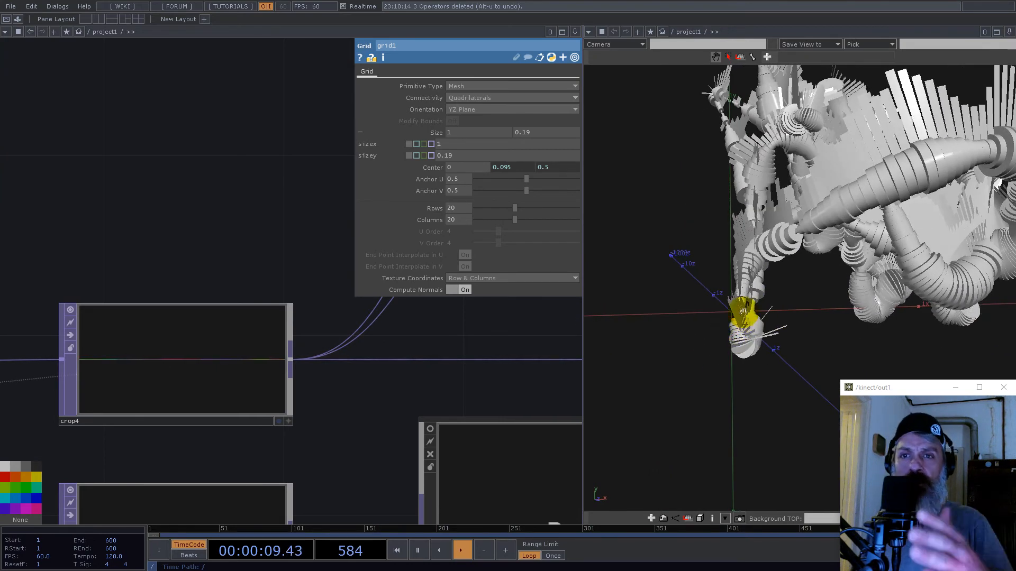
{"action": "left_click_drag", "start_coordinate": [813, 245], "coordinate": [782, 265]}
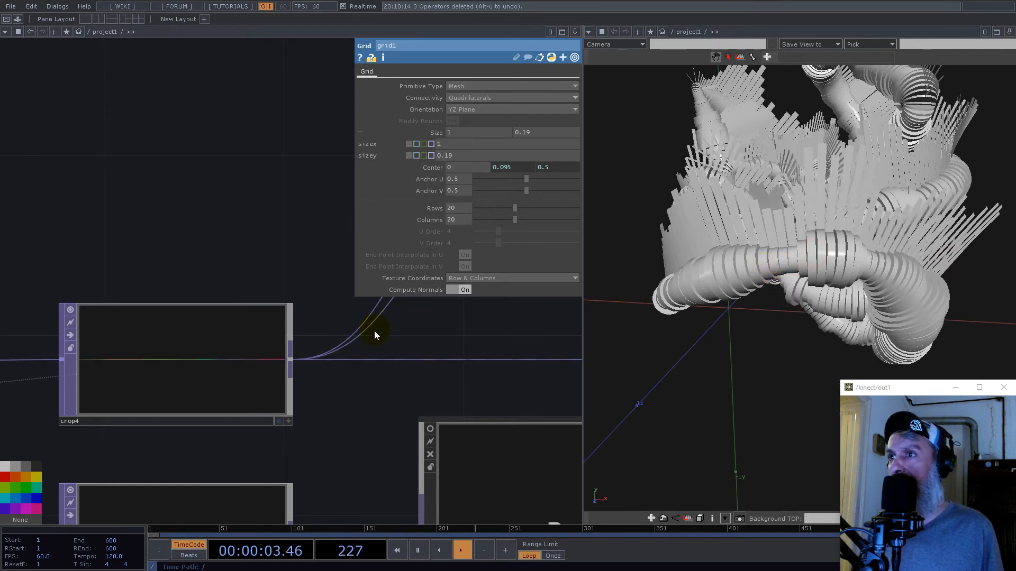
- Branch a Limit TOP off crop4's output and place it above the position null
{"action": "scroll", "coordinate": [375, 333], "scroll_direction": "down", "scroll_amount": 5}
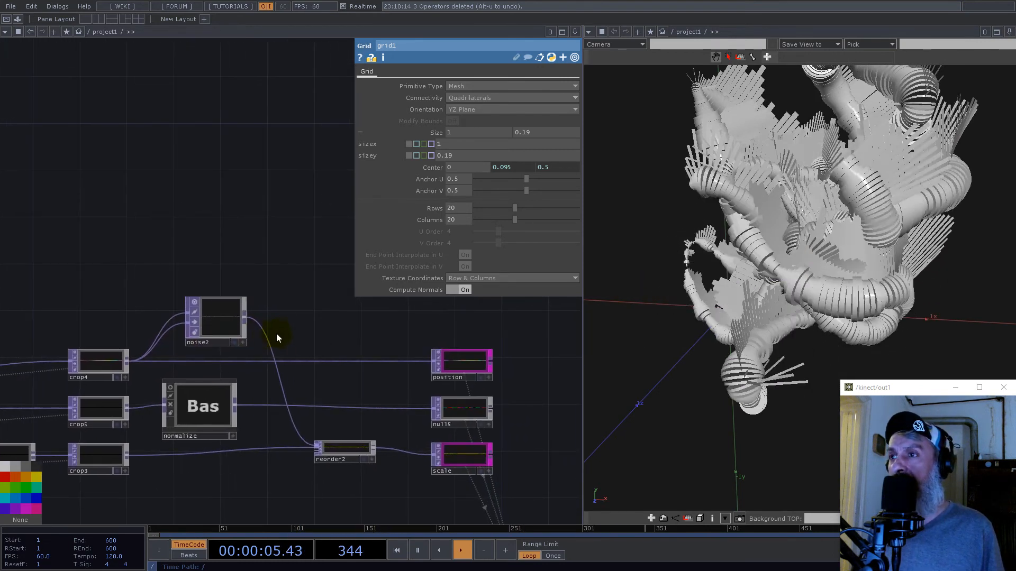
{"action": "right_click", "coordinate": [129, 359]}
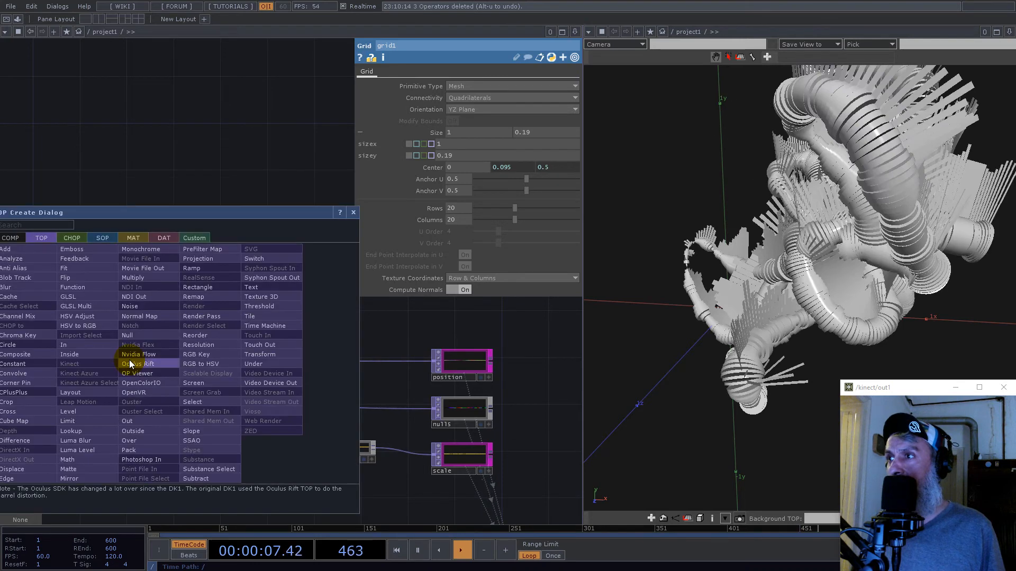
{"action": "type", "text": "m"}
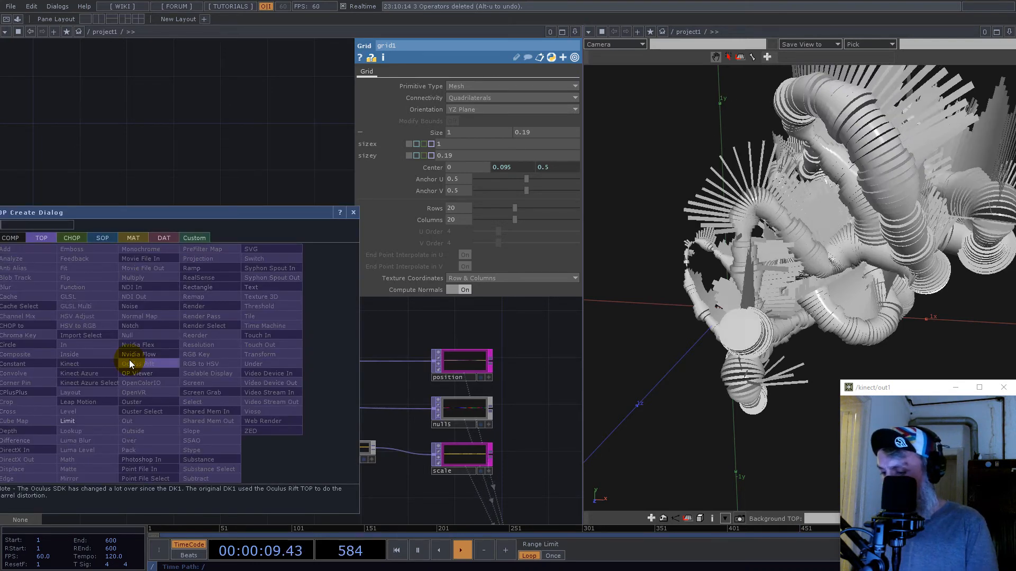
{"action": "left_click", "coordinate": [64, 420]}
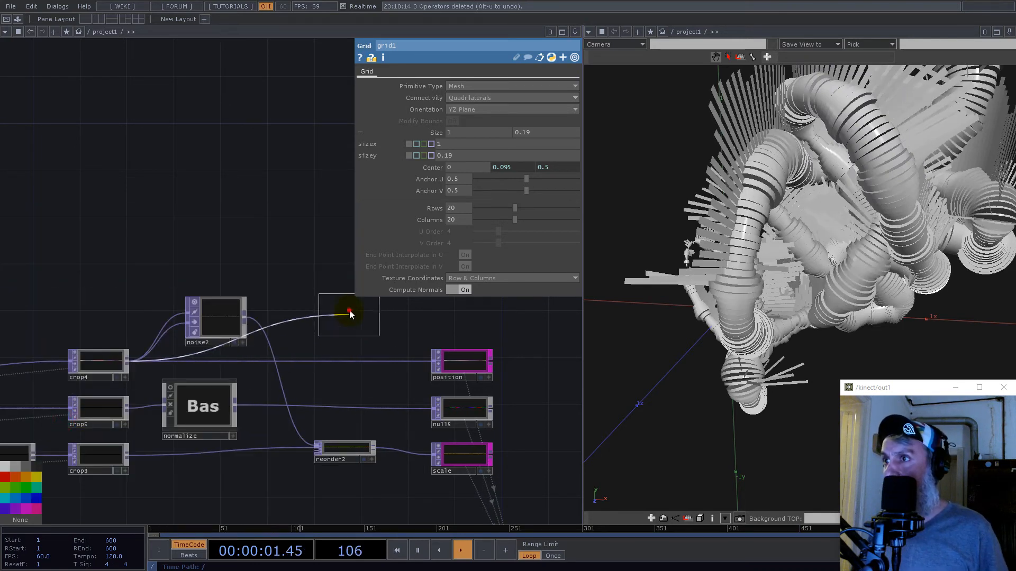
{"action": "left_click", "coordinate": [350, 315]}
- Append a Null TOP to limit1
{"action": "scroll", "coordinate": [384, 322], "scroll_direction": "up", "scroll_amount": 3}
{"action": "right_click", "coordinate": [347, 333]}
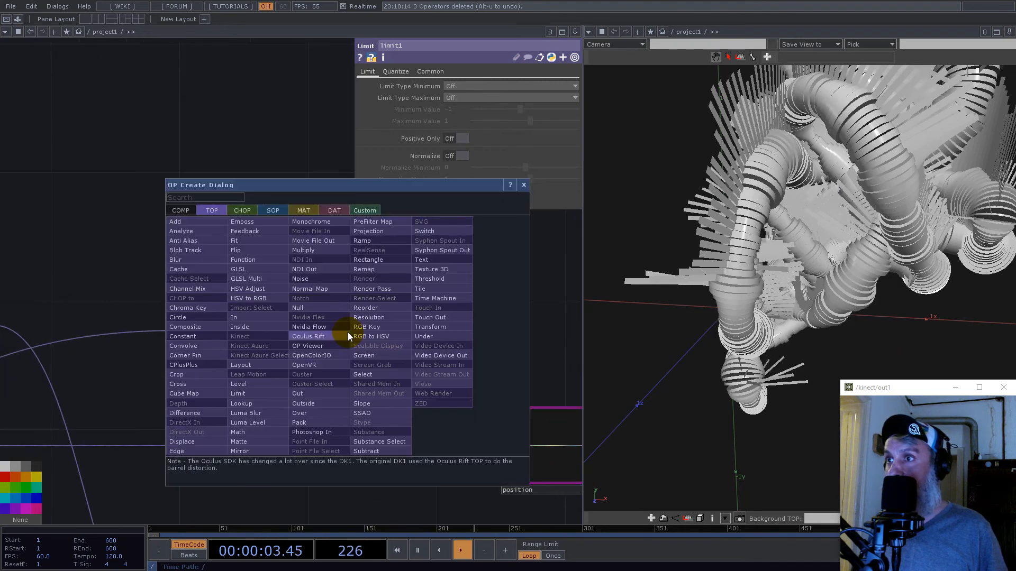
{"action": "left_click", "coordinate": [298, 307]}
{"action": "left_click", "coordinate": [484, 324]}
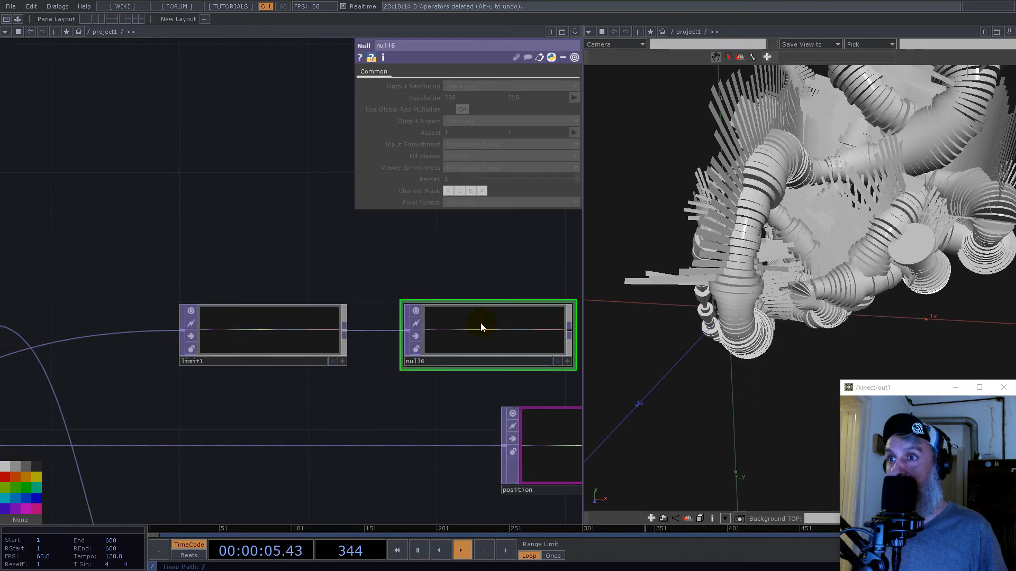
{"action": "scroll", "coordinate": [481, 327], "scroll_direction": "down", "scroll_amount": 2}
{"action": "scroll", "coordinate": [384, 344], "scroll_direction": "down", "scroll_amount": 3}
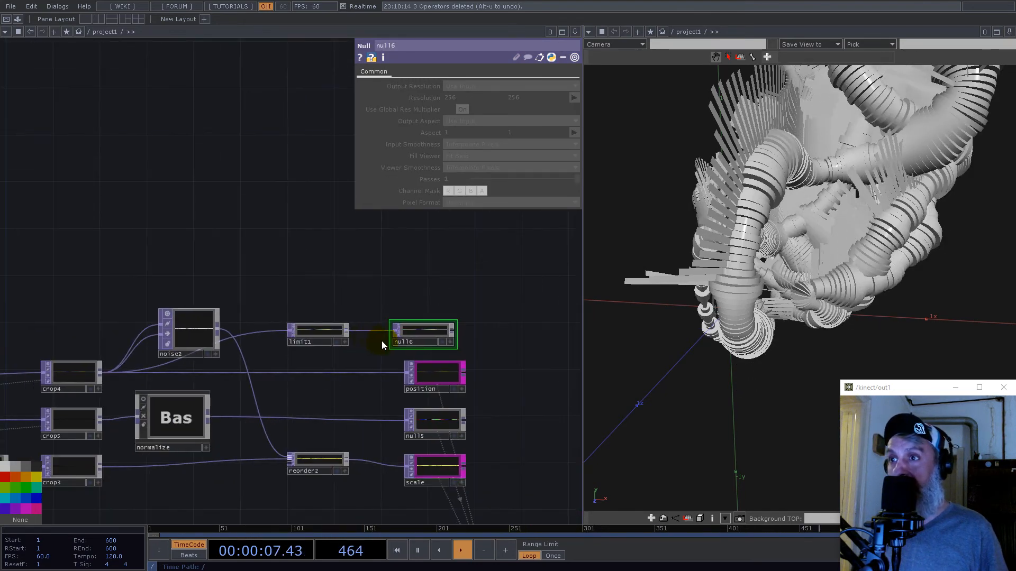
- Colour the column of output nulls magenta and rename the null after limit1 as color
{"action": "left_click_drag", "start_coordinate": [453, 290], "coordinate": [417, 471]}
{"action": "left_click", "coordinate": [28, 510]}
{"action": "scroll", "coordinate": [473, 324], "scroll_direction": "up", "scroll_amount": 5}
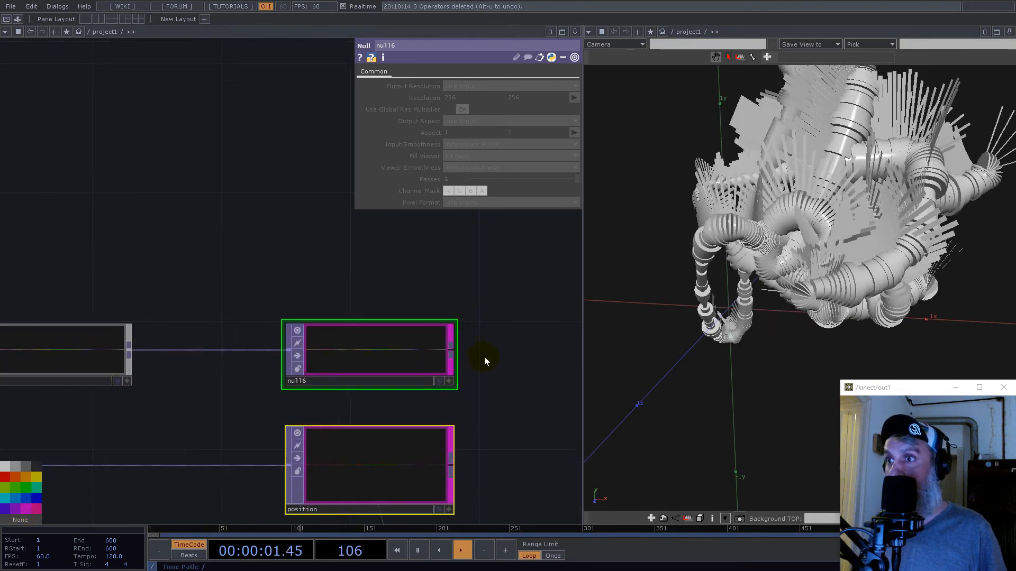
{"action": "left_click", "coordinate": [490, 353]}
{"action": "type", "text": "color"}
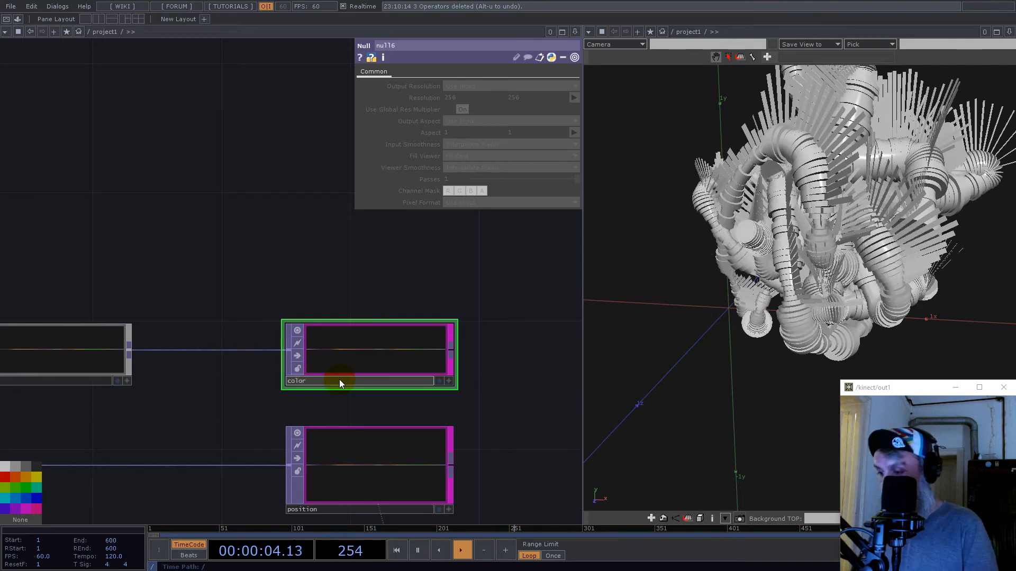
{"action": "key", "text": "Return"}
{"action": "scroll", "coordinate": [382, 341], "scroll_direction": "down", "scroll_amount": 8}
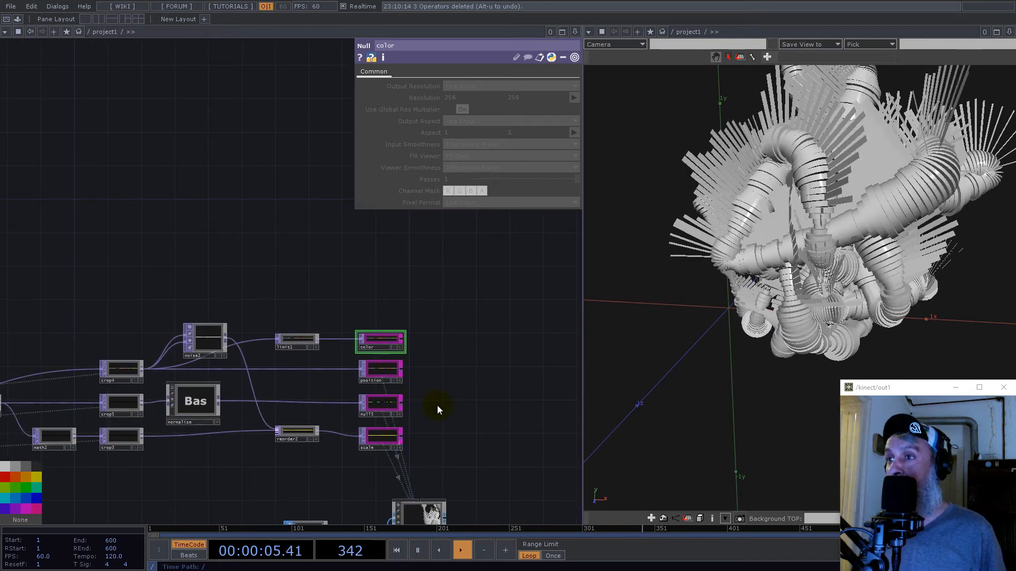
- Rename null5 as rotate_to and update all of geo2's parameter references to the new name
{"action": "left_click_drag", "start_coordinate": [471, 420], "coordinate": [467, 370]}
{"action": "scroll", "coordinate": [355, 370], "scroll_direction": "up", "scroll_amount": 7}
{"action": "left_click", "coordinate": [425, 311]}
{"action": "scroll", "coordinate": [414, 333], "scroll_direction": "down", "scroll_amount": 4}
{"action": "double_click", "coordinate": [406, 332]}
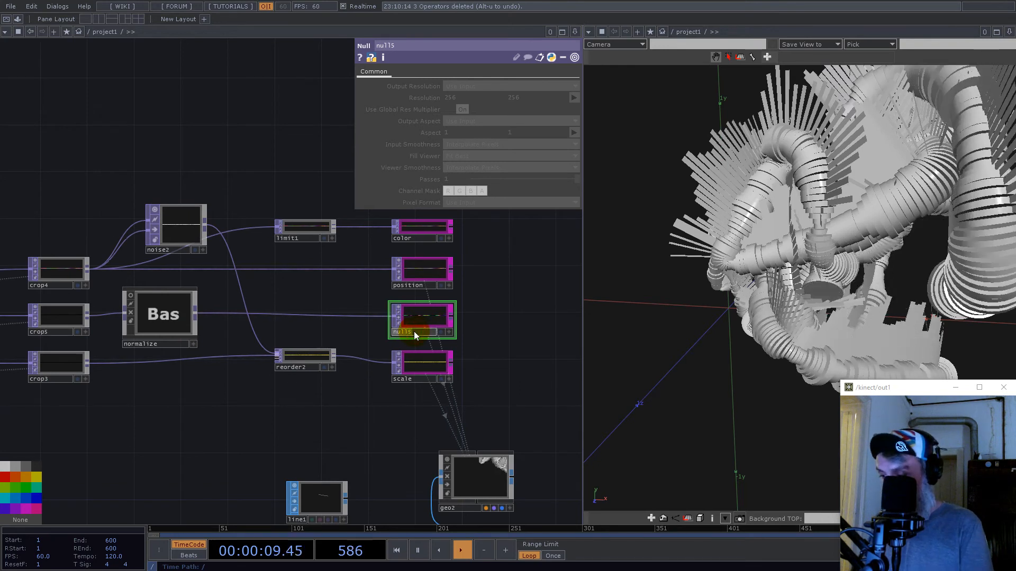
{"action": "type", "text": "rota"}
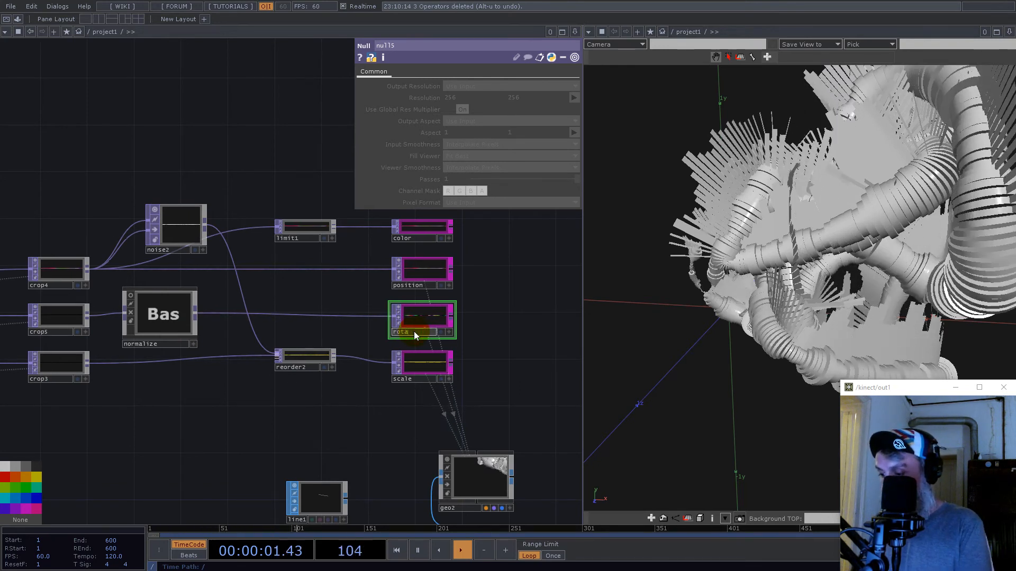
{"action": "type", "text": "te_to"}
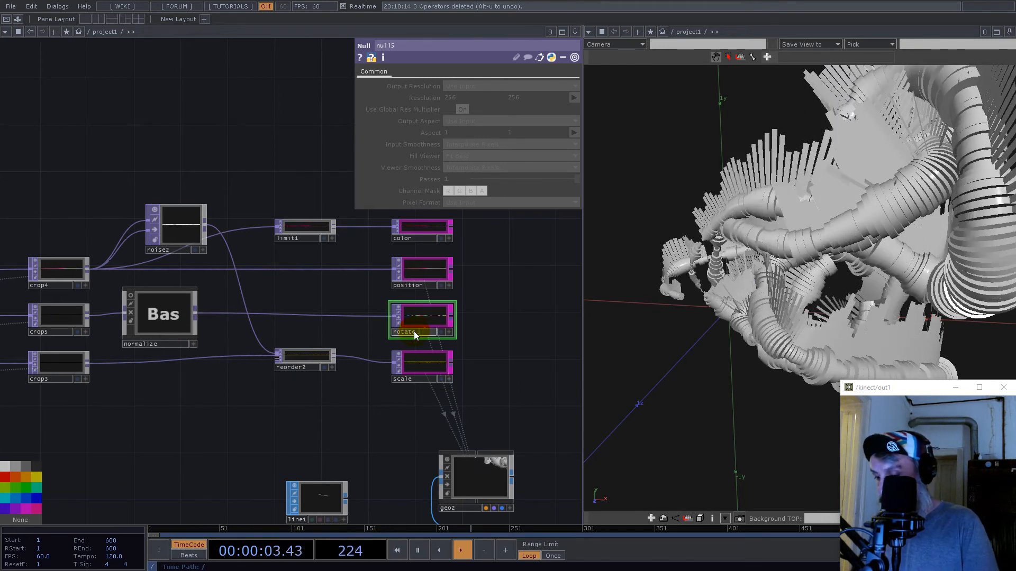
{"action": "key", "text": "Return"}
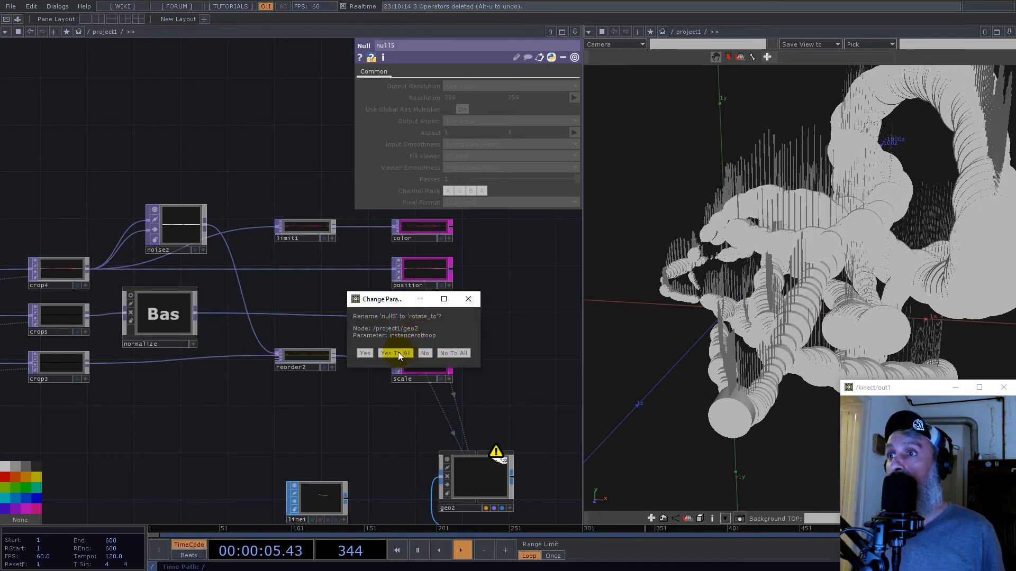
{"action": "left_click", "coordinate": [399, 351]}
- Enable Normalize on limit1 to remap the position values for use as colours
{"action": "left_click", "coordinate": [302, 240]}
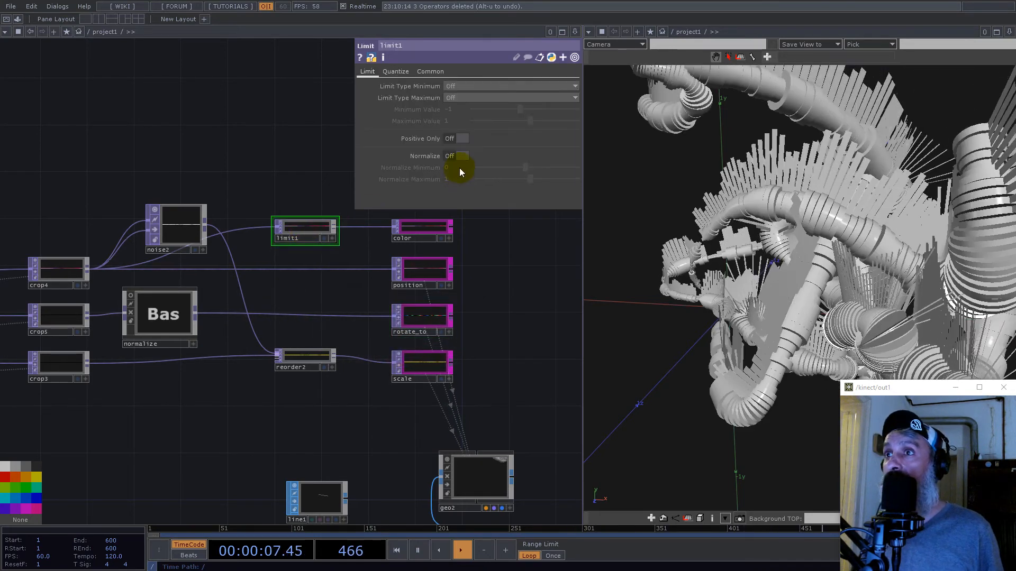
{"action": "left_click", "coordinate": [460, 156]}
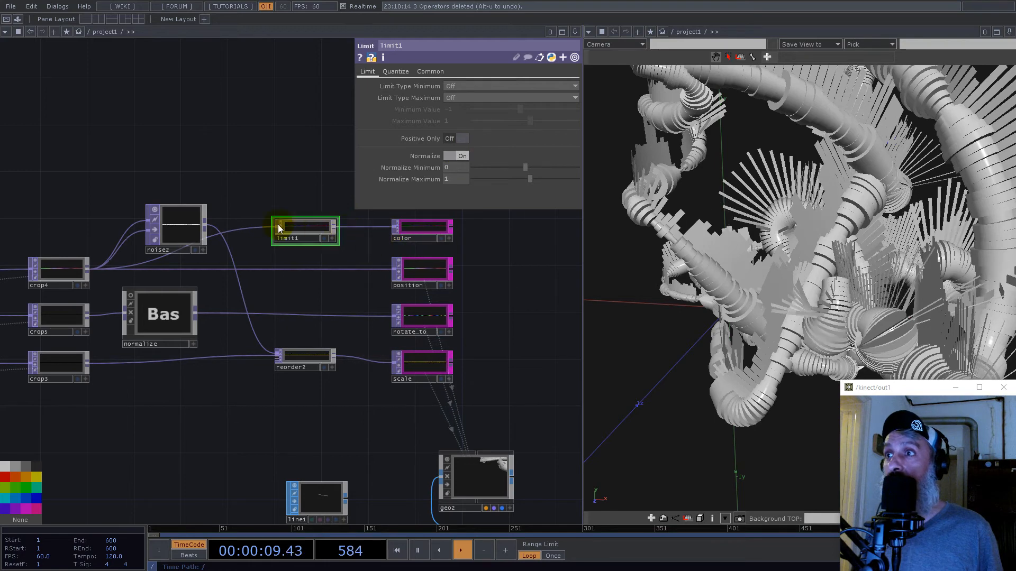
{"action": "scroll", "coordinate": [278, 224], "scroll_direction": "up", "scroll_amount": 5}
{"action": "scroll", "coordinate": [313, 256], "scroll_direction": "down", "scroll_amount": 3}
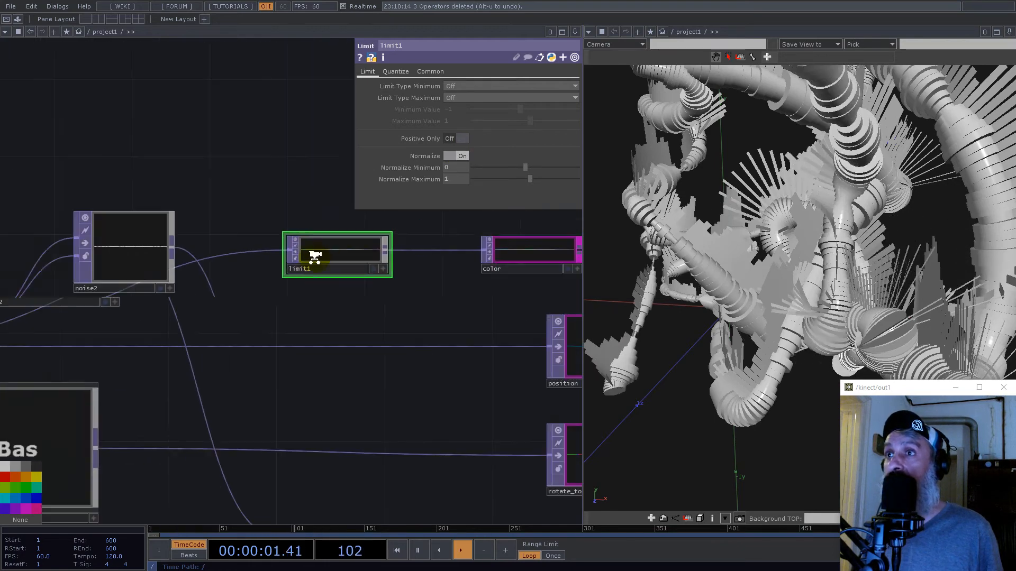
- Assign the color null as geo2's instance Color OP and map R, G and B to its r, g and b channels
{"action": "scroll", "coordinate": [315, 257], "scroll_direction": "down", "scroll_amount": 5}
{"action": "left_click_drag", "start_coordinate": [490, 335], "coordinate": [453, 309]}
{"action": "left_click", "coordinate": [412, 402]}
{"action": "left_click_drag", "start_coordinate": [514, 428], "coordinate": [312, 473]}
{"action": "left_click_drag", "start_coordinate": [167, 266], "coordinate": [392, 290]}
{"action": "left_click_drag", "start_coordinate": [570, 303], "coordinate": [572, 313]}
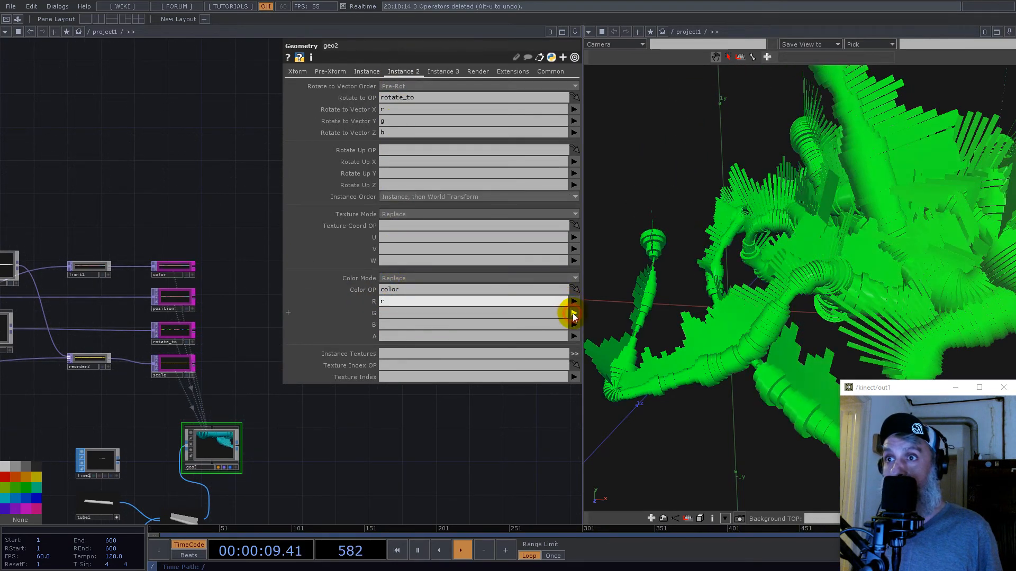
{"action": "left_click", "coordinate": [573, 314]}
{"action": "left_click", "coordinate": [575, 331]}
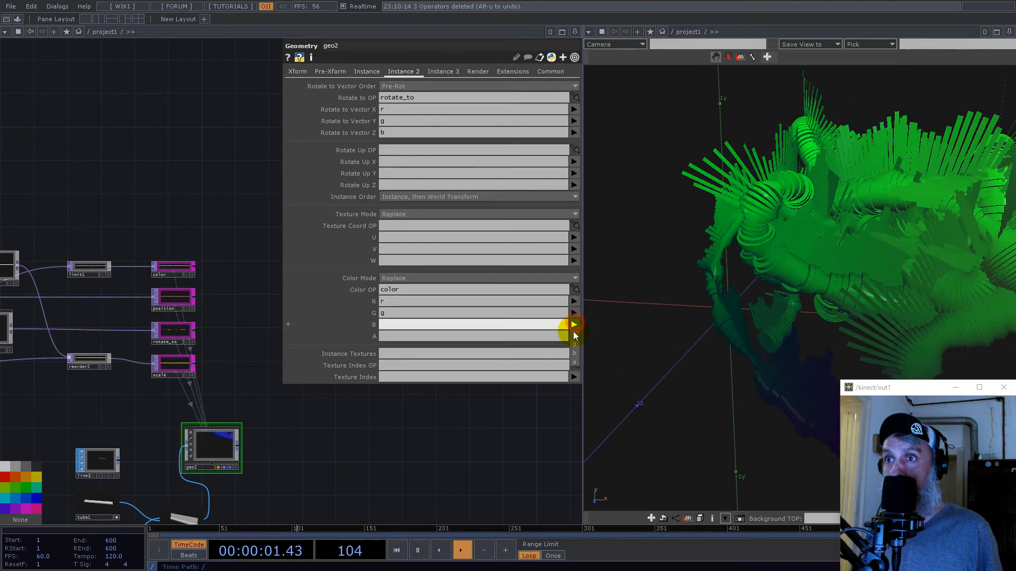
{"action": "left_click", "coordinate": [575, 353]}
{"action": "left_click", "coordinate": [467, 428]}
{"action": "left_click_drag", "start_coordinate": [882, 295], "coordinate": [770, 301]}
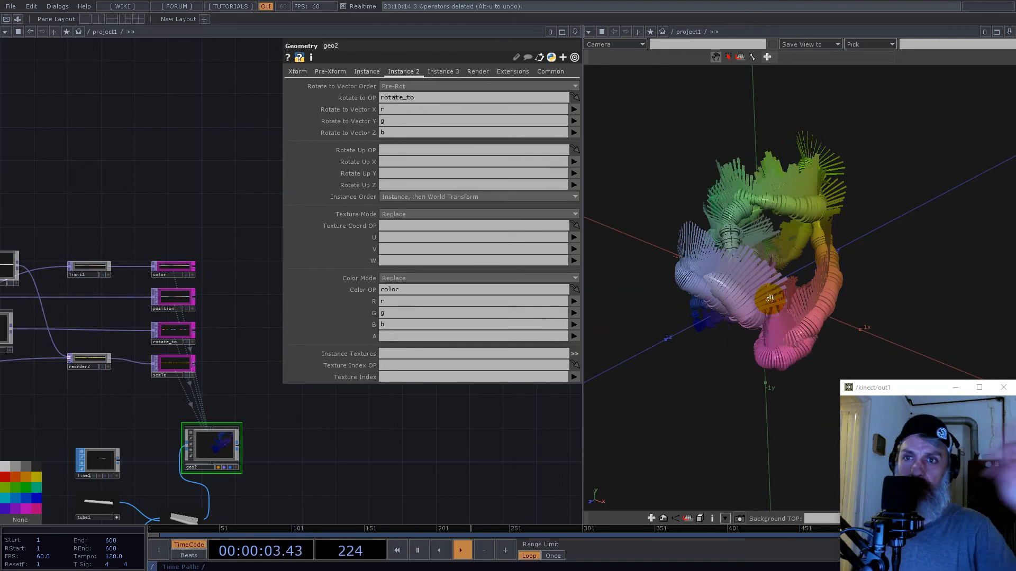
- Branch a Noise TOP off add1, feed add1 into both of its inputs, and place it above cache1
{"action": "scroll", "coordinate": [449, 458], "scroll_direction": "down", "scroll_amount": 5}
{"action": "left_click_drag", "start_coordinate": [127, 394], "coordinate": [239, 280]}
{"action": "scroll", "coordinate": [300, 423], "scroll_direction": "up", "scroll_amount": 5}
{"action": "left_click_drag", "start_coordinate": [118, 316], "coordinate": [155, 375]}
{"action": "scroll", "coordinate": [180, 462], "scroll_direction": "up", "scroll_amount": 5}
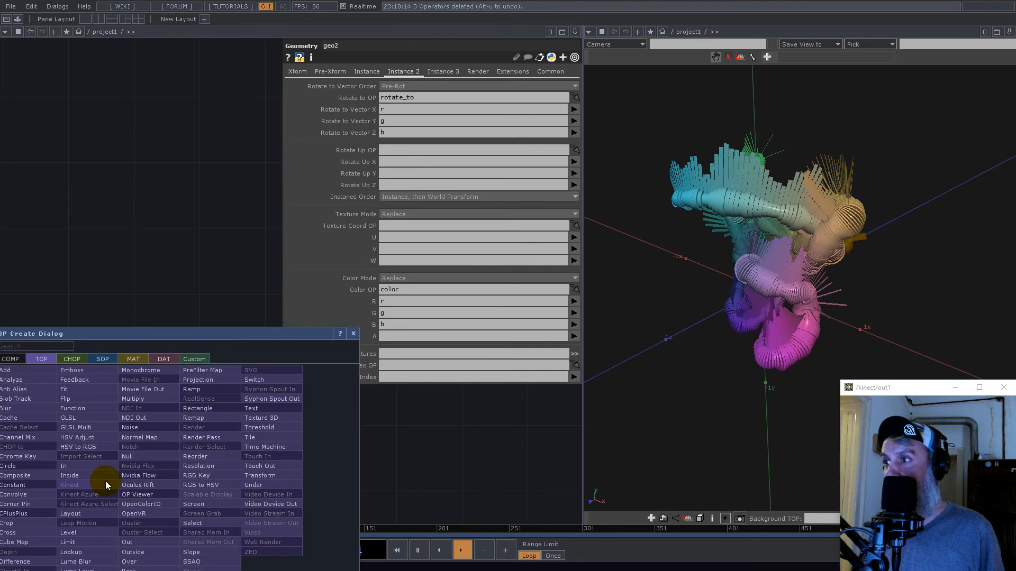
{"action": "right_click", "coordinate": [106, 480]}
{"action": "type", "text": "noi"}
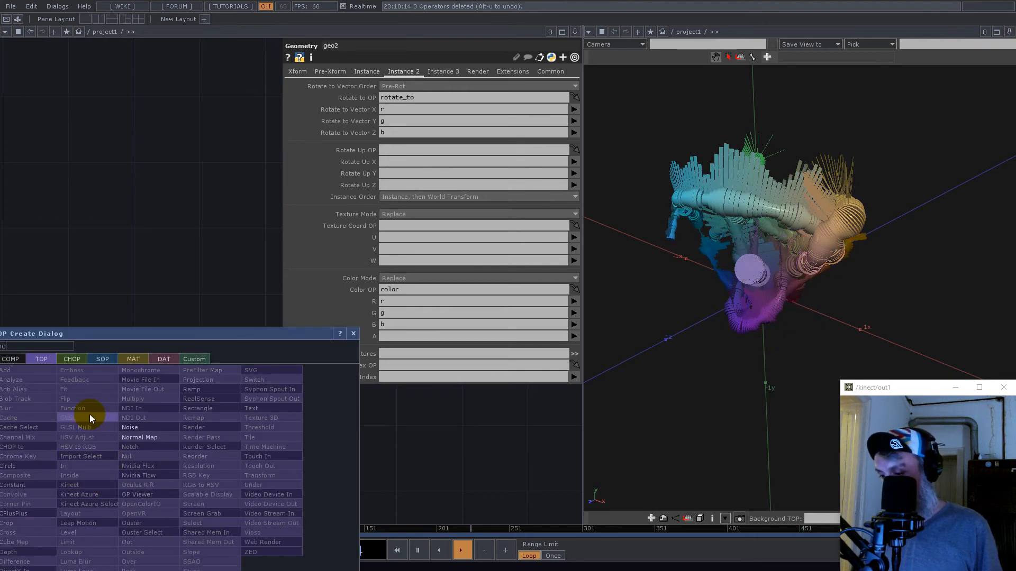
{"action": "left_click", "coordinate": [132, 429]}
{"action": "left_click", "coordinate": [185, 380]}
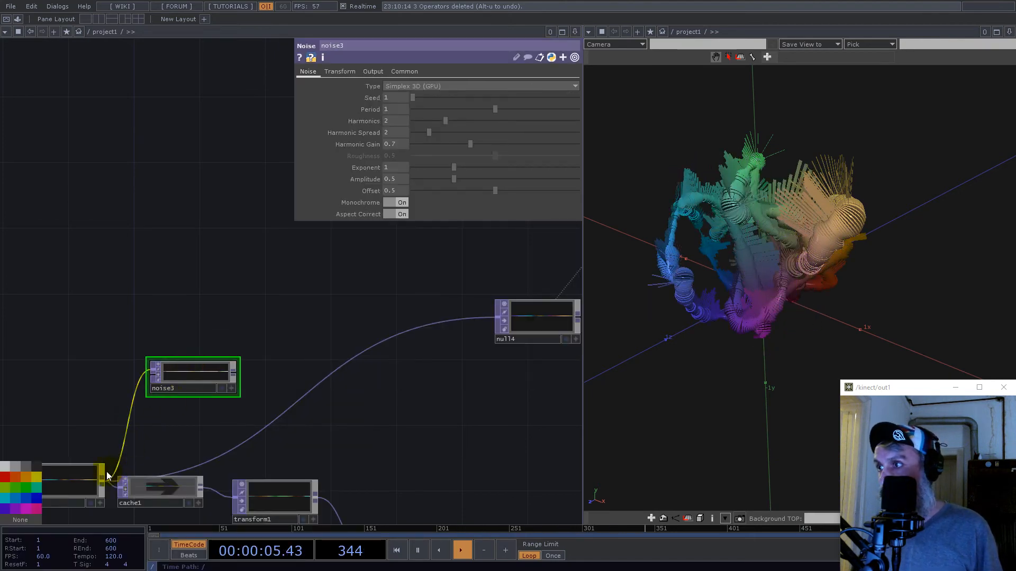
{"action": "left_click_drag", "start_coordinate": [164, 374], "coordinate": [262, 358]}
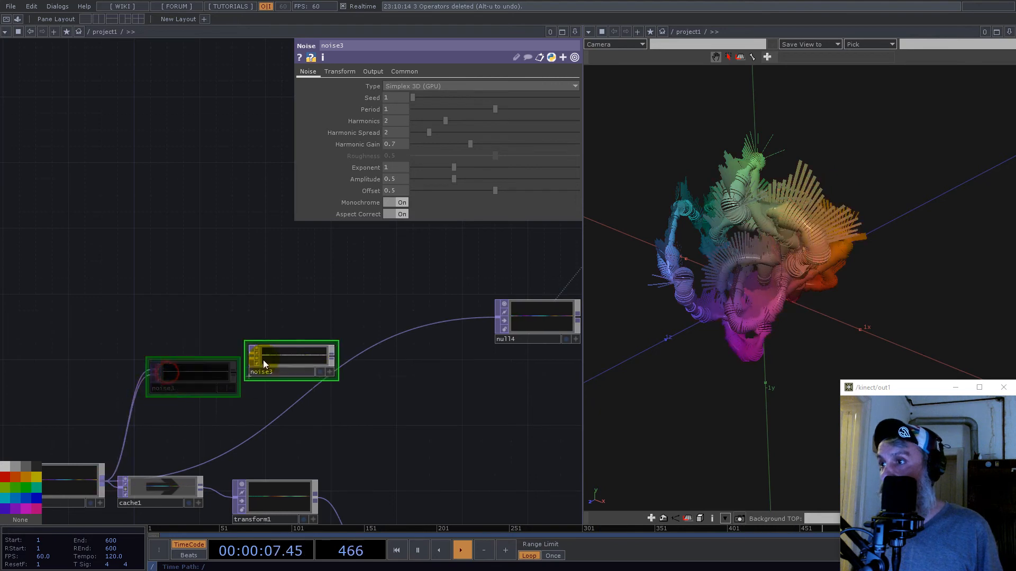
- Set noise3's Amplitude and Offset to 0 and turn off Monochrome
{"action": "scroll", "coordinate": [285, 349], "scroll_direction": "up", "scroll_amount": 5}
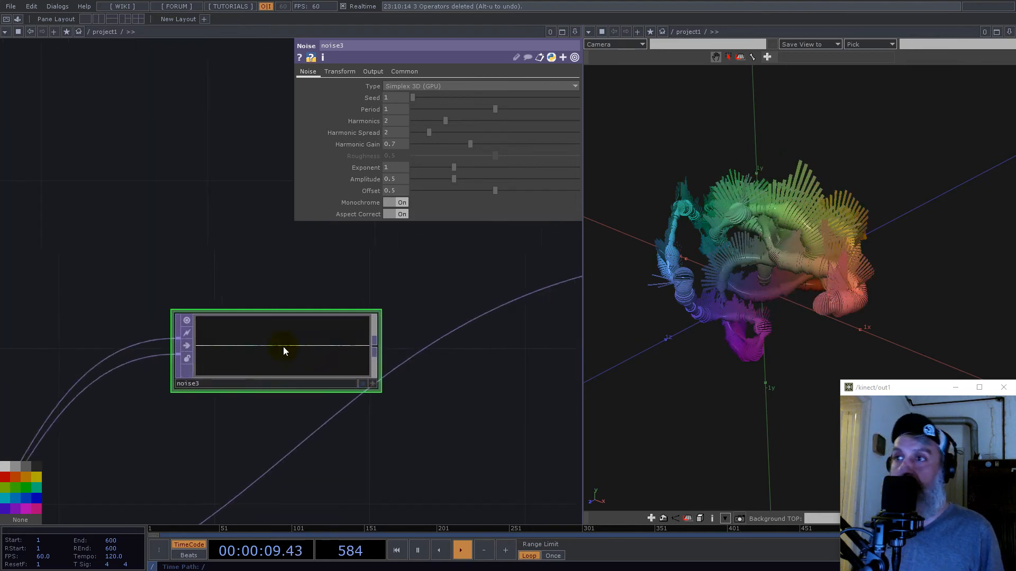
{"action": "scroll", "coordinate": [302, 356], "scroll_direction": "down", "scroll_amount": 2}
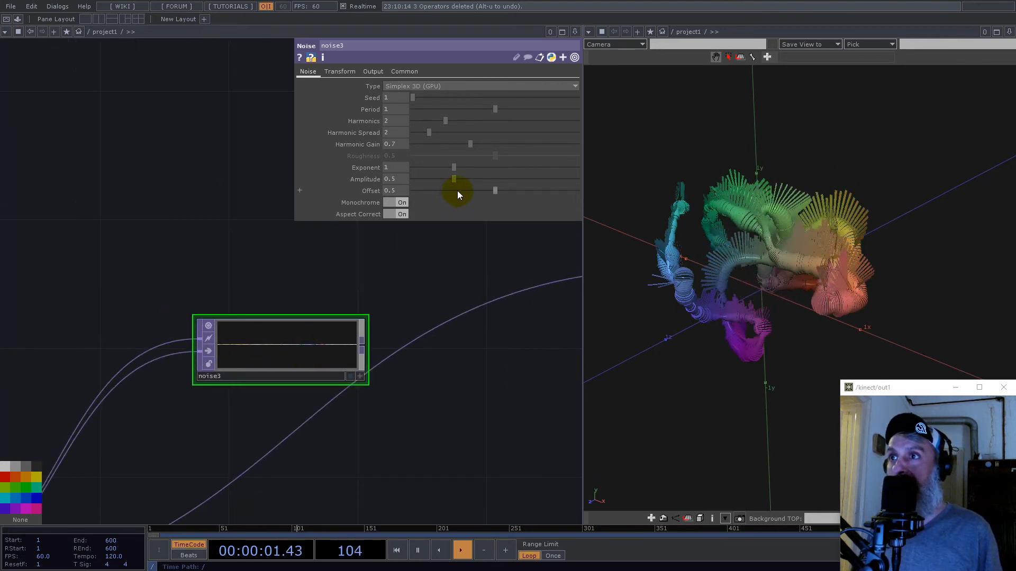
{"action": "left_click_drag", "start_coordinate": [450, 177], "coordinate": [342, 180]}
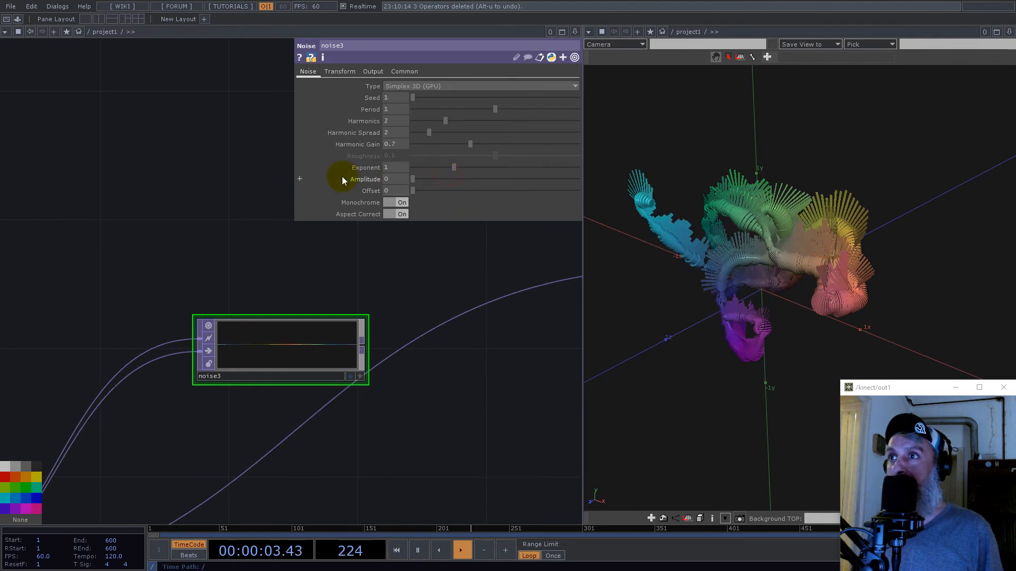
{"action": "left_click", "coordinate": [403, 204]}
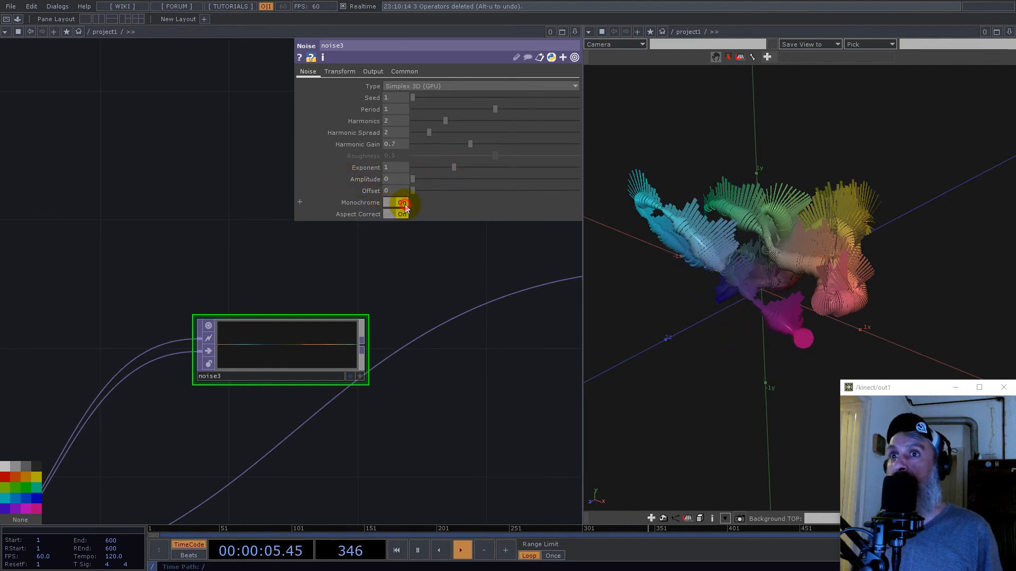
- Set noise3's pixel format to 32-bit float (RGBA)
{"action": "left_click", "coordinate": [406, 72]}
{"action": "left_click", "coordinate": [445, 168]}
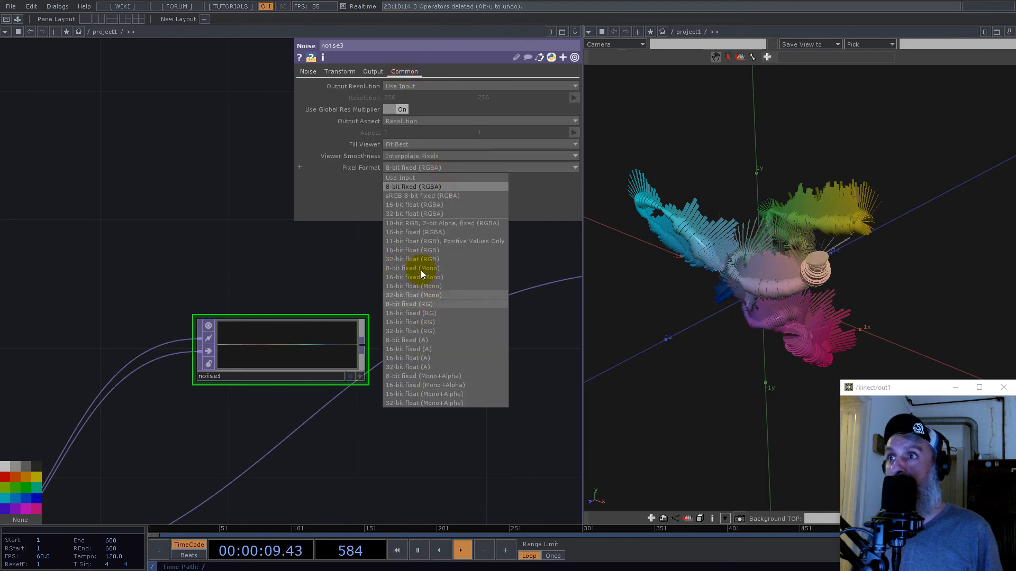
{"action": "left_click", "coordinate": [414, 259]}
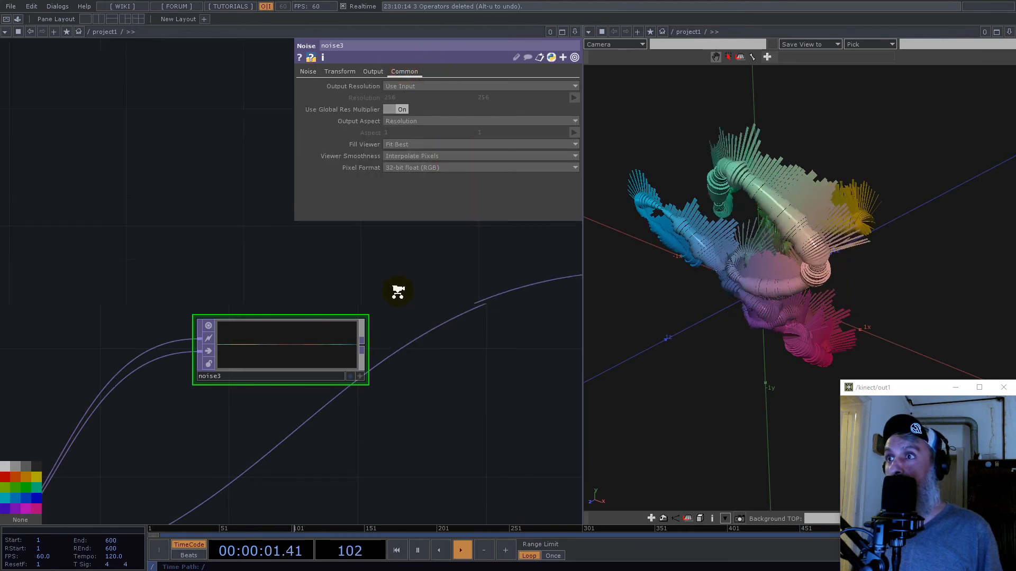
{"action": "scroll", "coordinate": [402, 289], "scroll_direction": "down", "scroll_amount": 3}
{"action": "middle_click", "coordinate": [534, 287]}
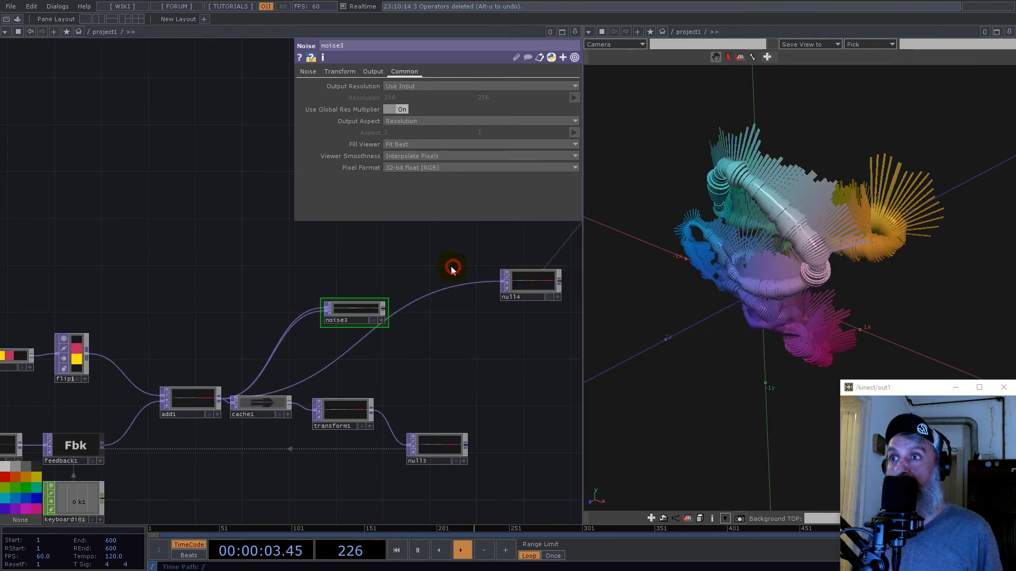
{"action": "left_click", "coordinate": [418, 168]}
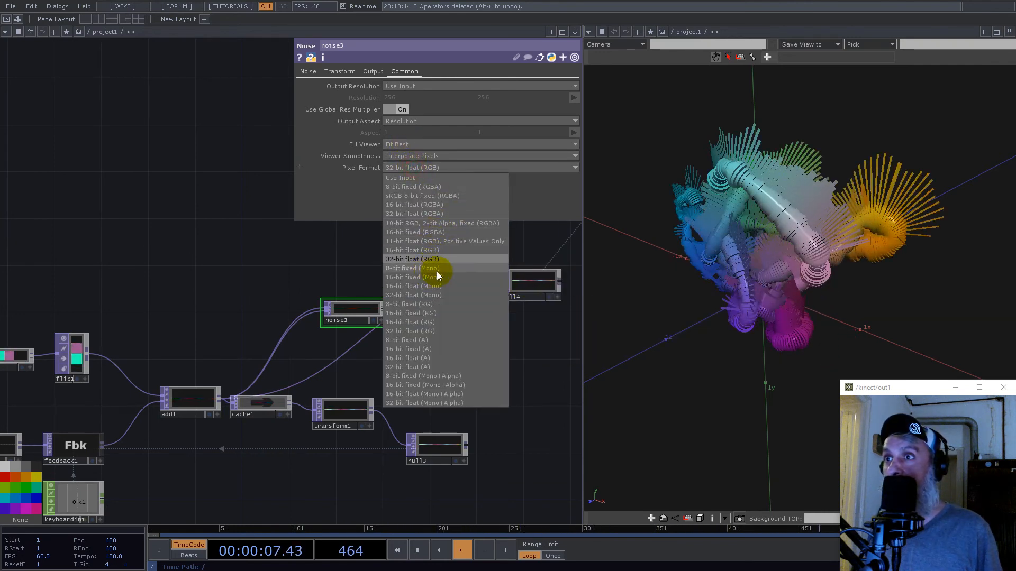
{"action": "left_click", "coordinate": [421, 213]}
- Insert noise3 into the wire between add1 and null4, and raise its Amplitude to 0.084 to displace the positions
{"action": "left_click_drag", "start_coordinate": [366, 318], "coordinate": [448, 284]}
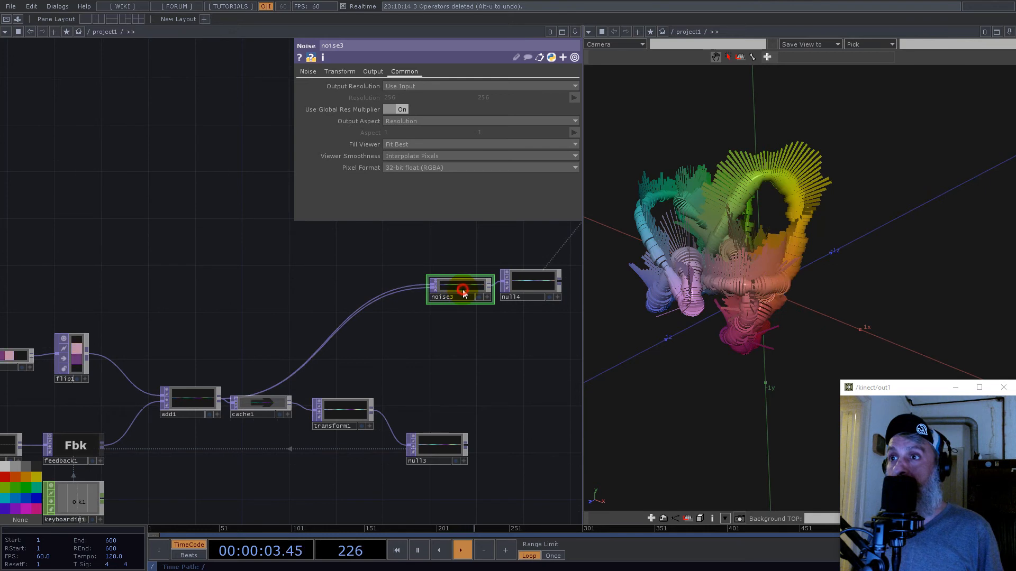
{"action": "left_click", "coordinate": [307, 73]}
{"action": "left_click_drag", "start_coordinate": [415, 183], "coordinate": [420, 179]}
{"action": "left_click_drag", "start_coordinate": [686, 245], "coordinate": [812, 254]}
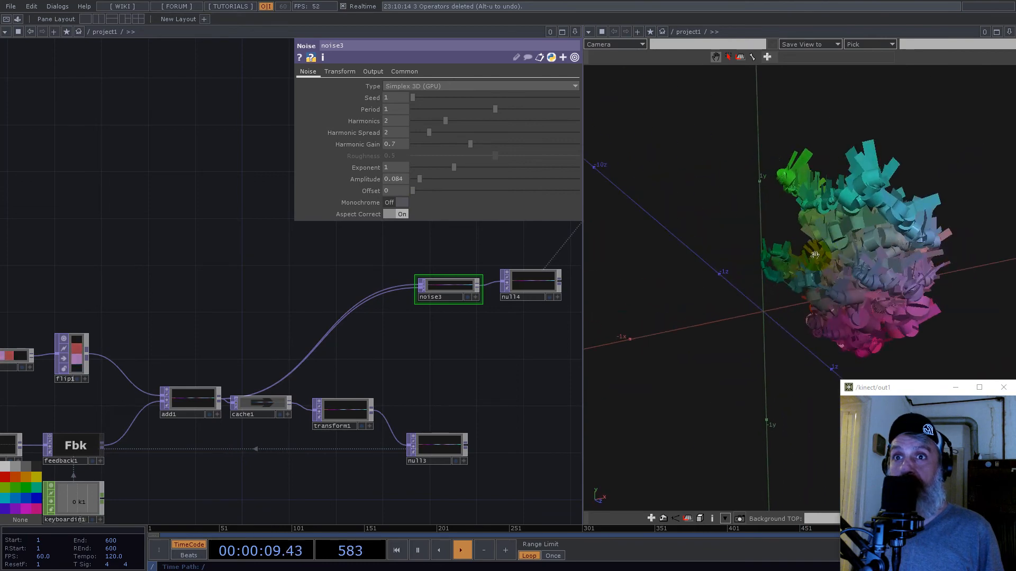
{"action": "scroll", "coordinate": [815, 252], "scroll_direction": "up", "scroll_amount": 5}
{"action": "left_click_drag", "start_coordinate": [894, 231], "coordinate": [821, 232]}
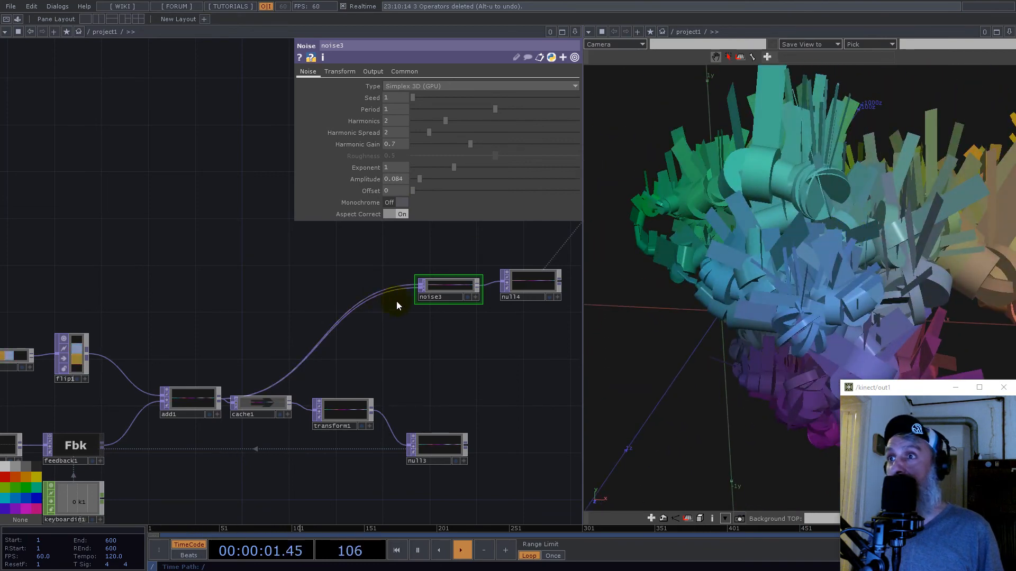
- Shift noise3 slightly away from null4, then set its Period to 3 and Harmonics to 1
{"action": "left_click_drag", "start_coordinate": [444, 287], "coordinate": [442, 276]}
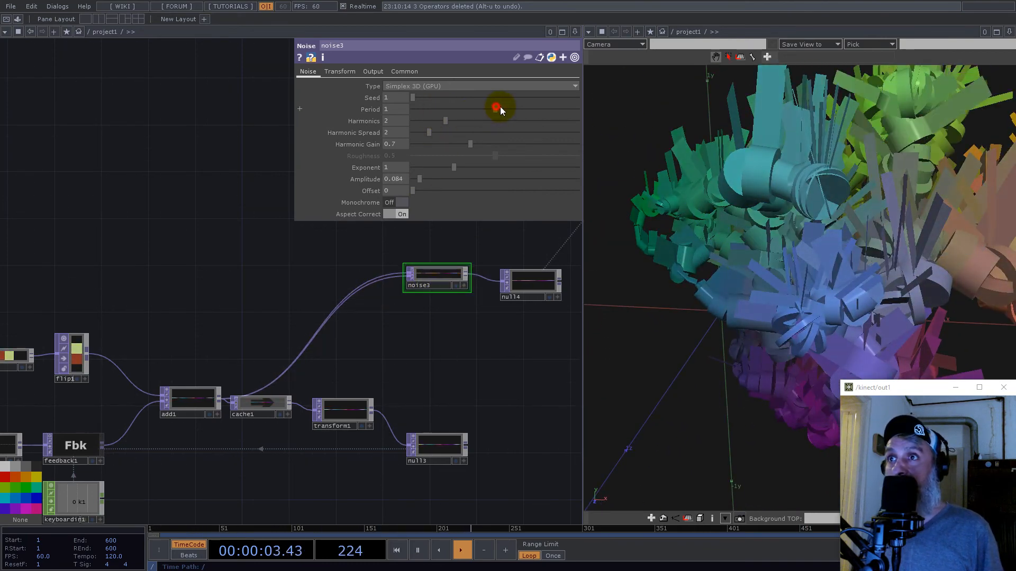
{"action": "left_click_drag", "start_coordinate": [497, 109], "coordinate": [579, 109]}
{"action": "left_click_drag", "start_coordinate": [391, 111], "coordinate": [372, 110]}
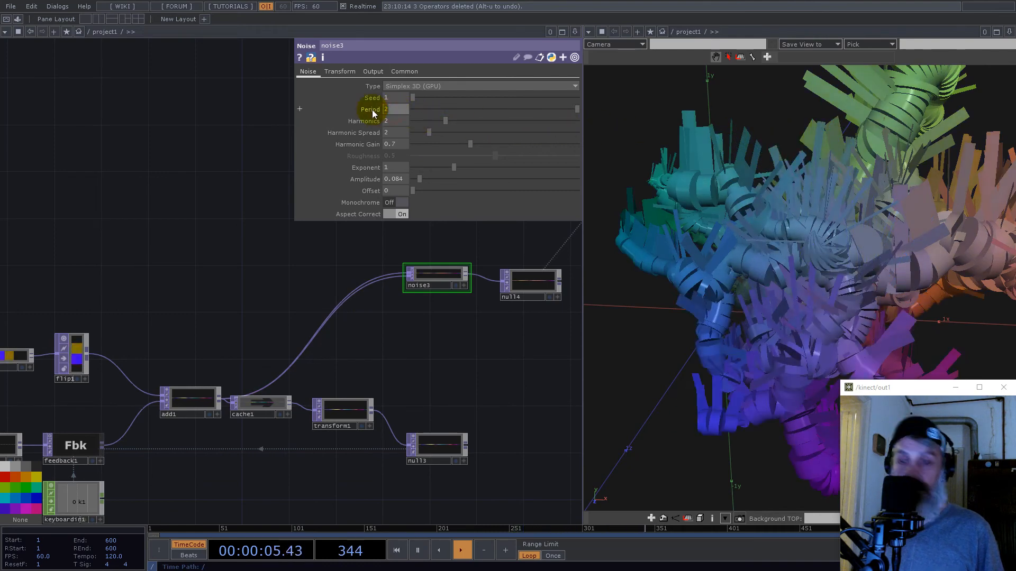
{"action": "type", "text": "3"}
{"action": "key", "text": "Return"}
{"action": "left_click", "coordinate": [430, 122]}
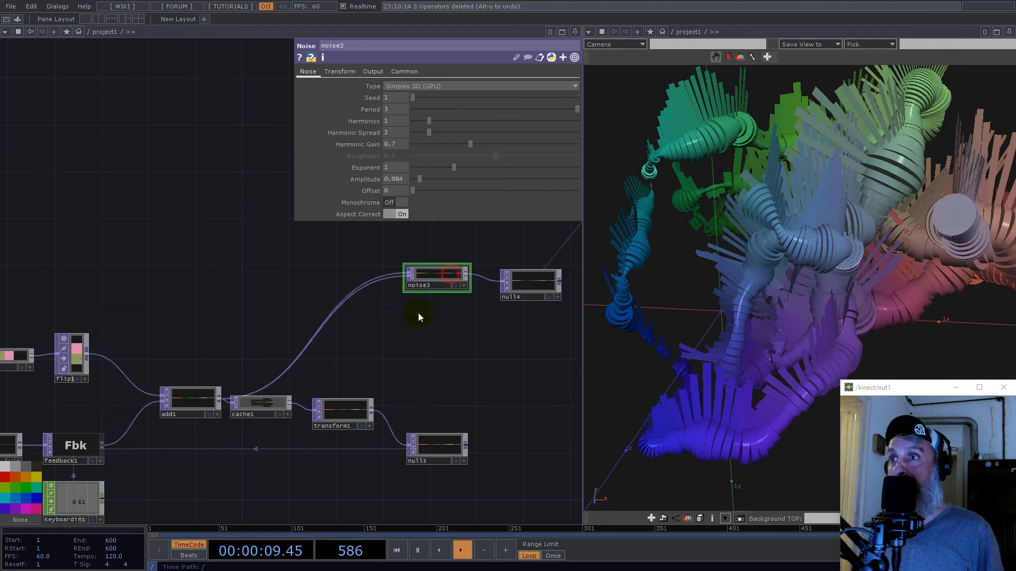
- Animate noise3 by driving its Z Translate with the time channel of null1
{"action": "scroll", "coordinate": [391, 342], "scroll_direction": "down", "scroll_amount": 6}
{"action": "left_click_drag", "start_coordinate": [89, 303], "coordinate": [475, 416]}
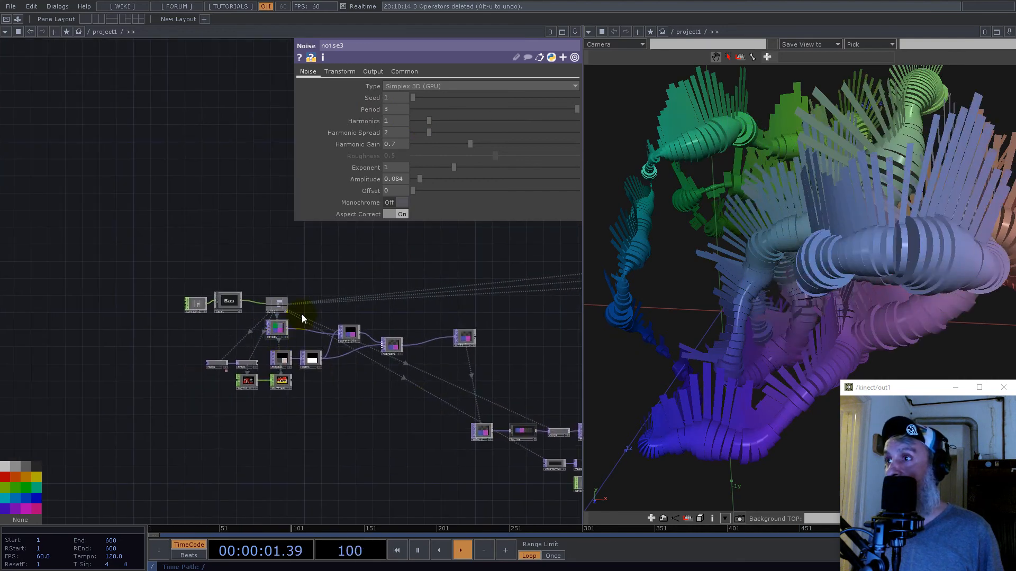
{"action": "scroll", "coordinate": [302, 314], "scroll_direction": "up", "scroll_amount": 6}
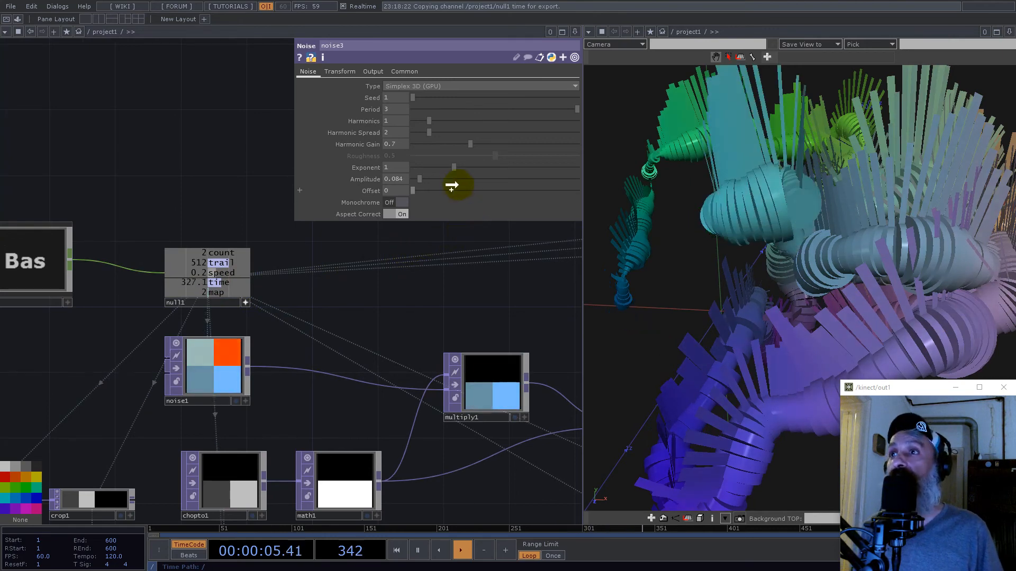
{"action": "left_click", "coordinate": [408, 70]}
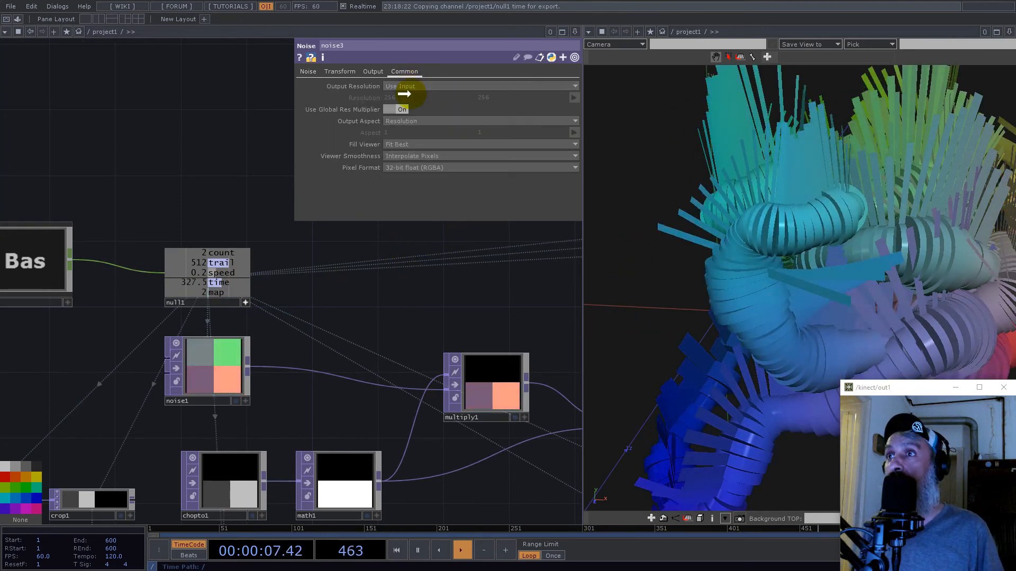
{"action": "scroll", "coordinate": [331, 285], "scroll_direction": "down", "scroll_amount": 5}
{"action": "scroll", "coordinate": [331, 291], "scroll_direction": "down", "scroll_amount": 12}
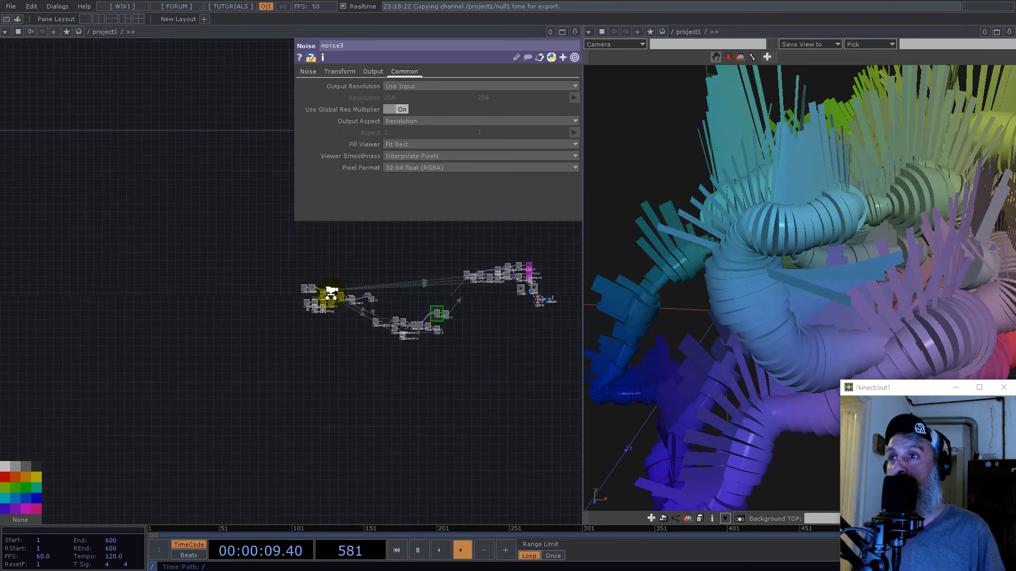
{"action": "scroll", "coordinate": [413, 265], "scroll_direction": "up", "scroll_amount": 8}
{"action": "scroll", "coordinate": [566, 339], "scroll_direction": "up", "scroll_amount": 10}
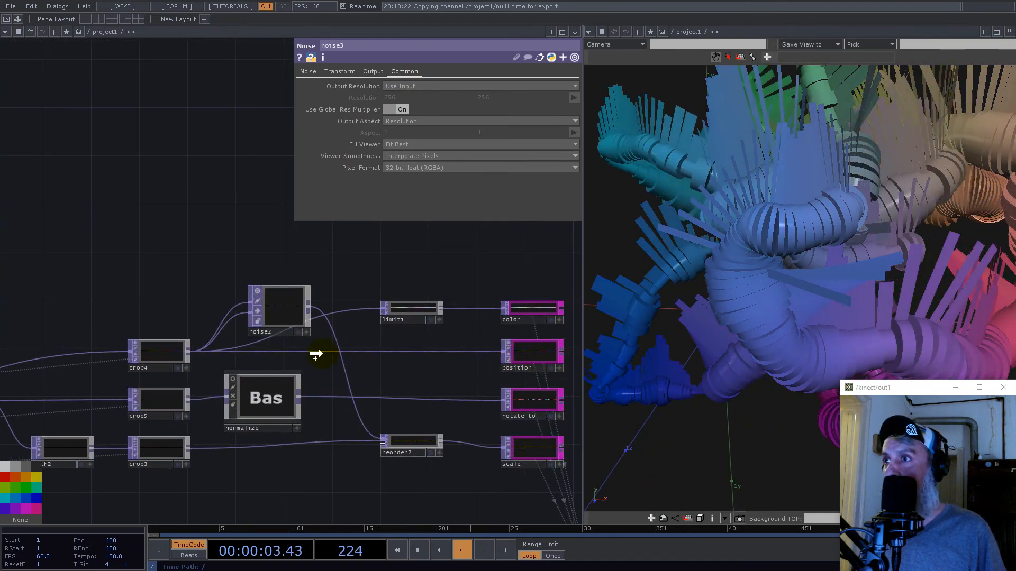
{"action": "scroll", "coordinate": [303, 339], "scroll_direction": "down", "scroll_amount": 5}
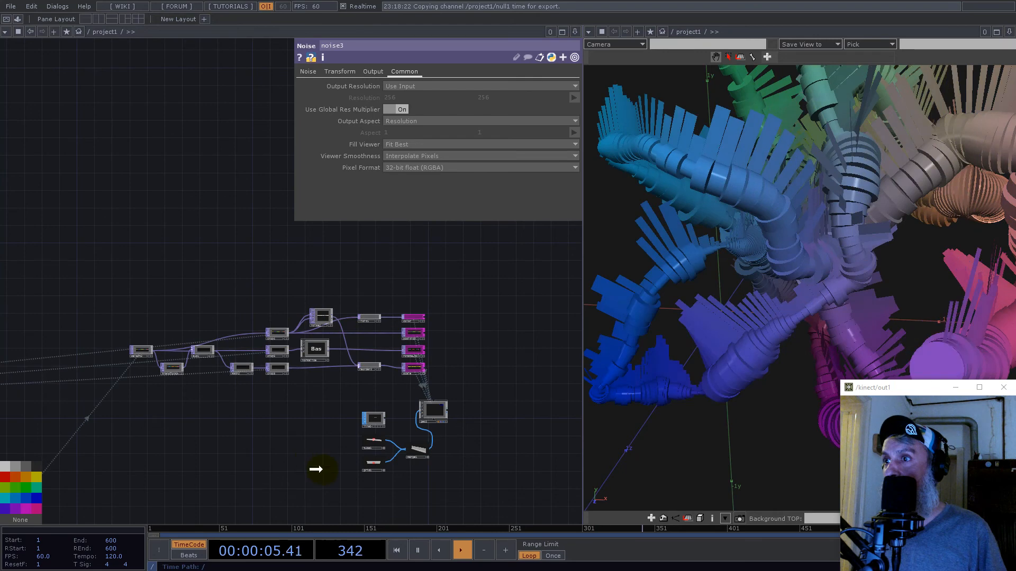
{"action": "scroll", "coordinate": [304, 401], "scroll_direction": "up", "scroll_amount": 3}
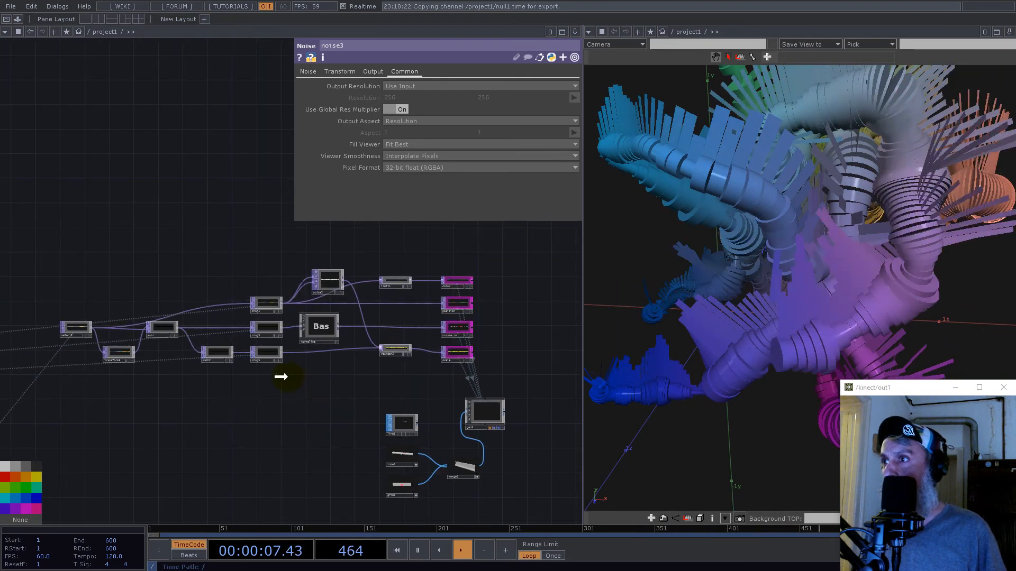
{"action": "scroll", "coordinate": [393, 281], "scroll_direction": "up", "scroll_amount": 2}
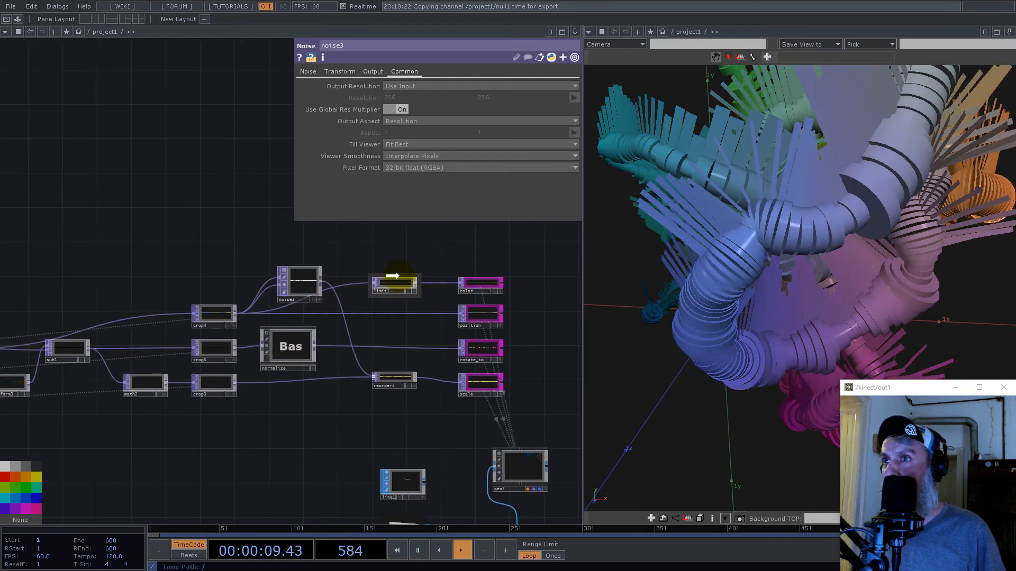
{"action": "scroll", "coordinate": [393, 277], "scroll_direction": "down", "scroll_amount": 6}
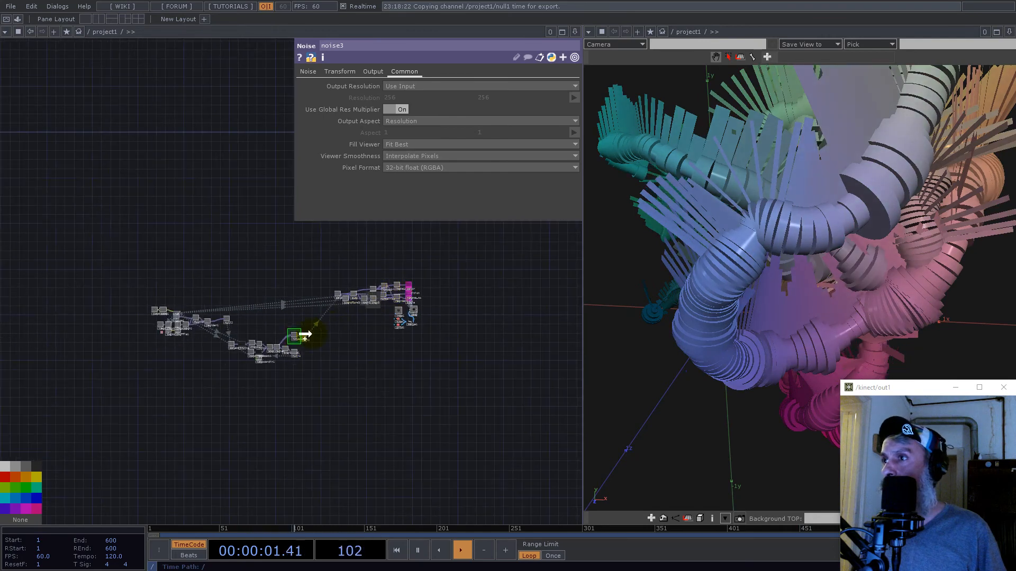
{"action": "scroll", "coordinate": [294, 344], "scroll_direction": "up", "scroll_amount": 5}
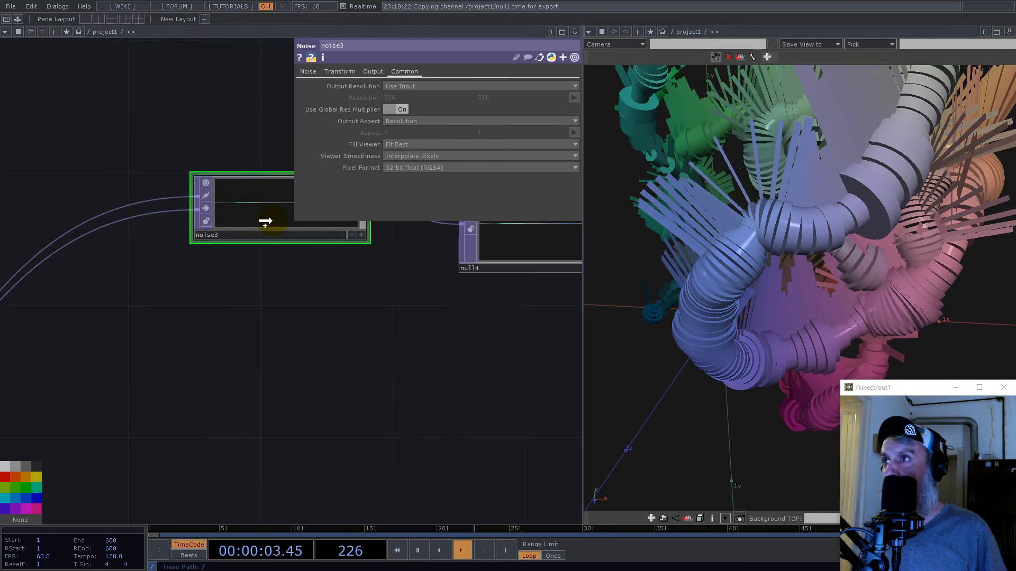
{"action": "left_click", "coordinate": [339, 72]}
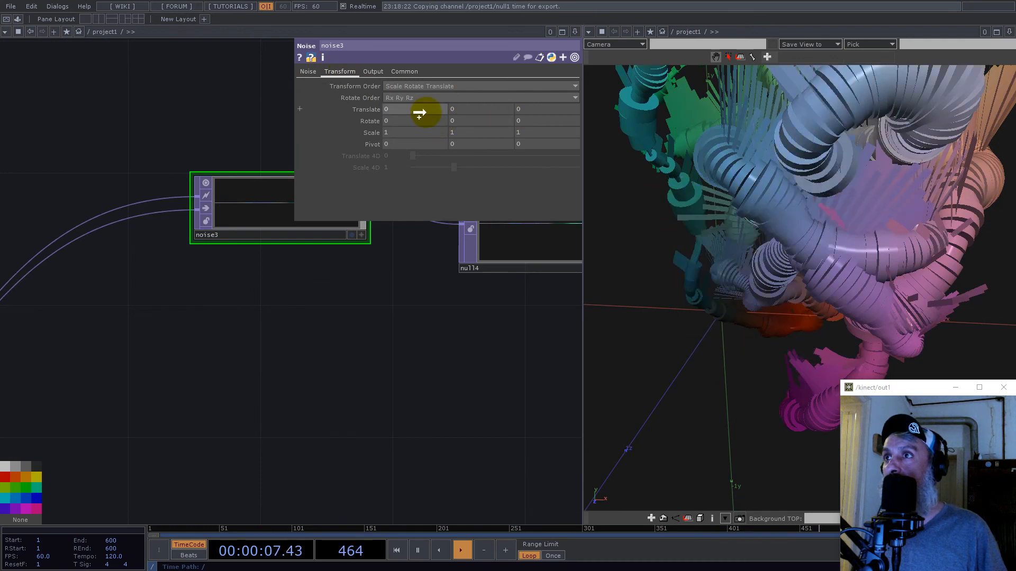
{"action": "left_click", "coordinate": [544, 114]}
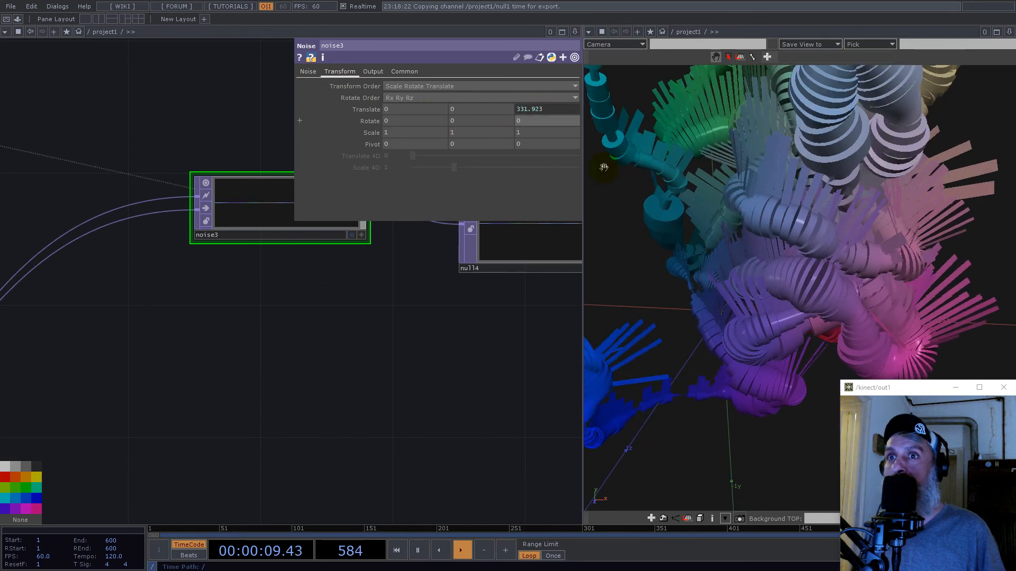
- Examine the animated tubes from several angles and review the overall operator network
{"action": "left_click_drag", "start_coordinate": [902, 285], "coordinate": [791, 287]}
{"action": "left_click_drag", "start_coordinate": [433, 424], "coordinate": [317, 379]}
{"action": "scroll", "coordinate": [224, 273], "scroll_direction": "down", "scroll_amount": 5}
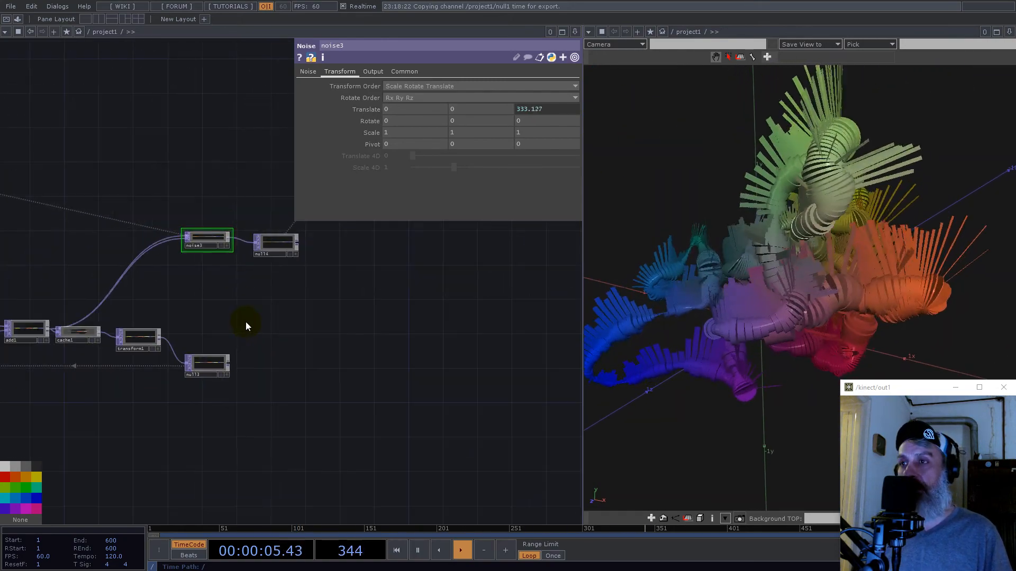
{"action": "left_click_drag", "start_coordinate": [257, 469], "coordinate": [274, 447]}
{"action": "scroll", "coordinate": [268, 409], "scroll_direction": "down", "scroll_amount": 5}
{"action": "left_click_drag", "start_coordinate": [379, 414], "coordinate": [229, 462]}
{"action": "scroll", "coordinate": [256, 430], "scroll_direction": "down", "scroll_amount": 5}
{"action": "left_click_drag", "start_coordinate": [827, 290], "coordinate": [789, 290]}
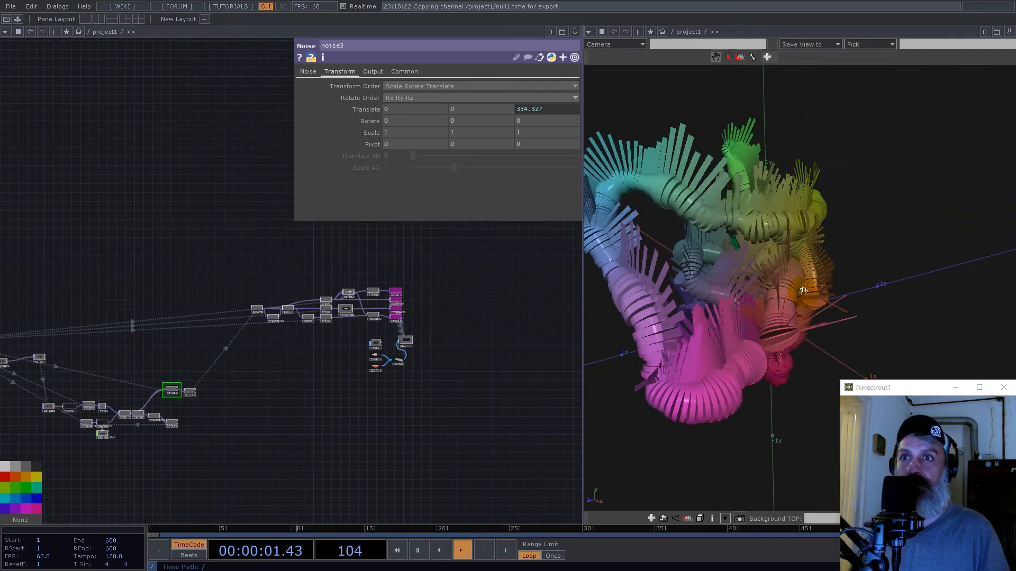
- Set noise2's Offset to 0 to vary the scale of the tube instances
{"action": "scroll", "coordinate": [351, 295], "scroll_direction": "up", "scroll_amount": 6}
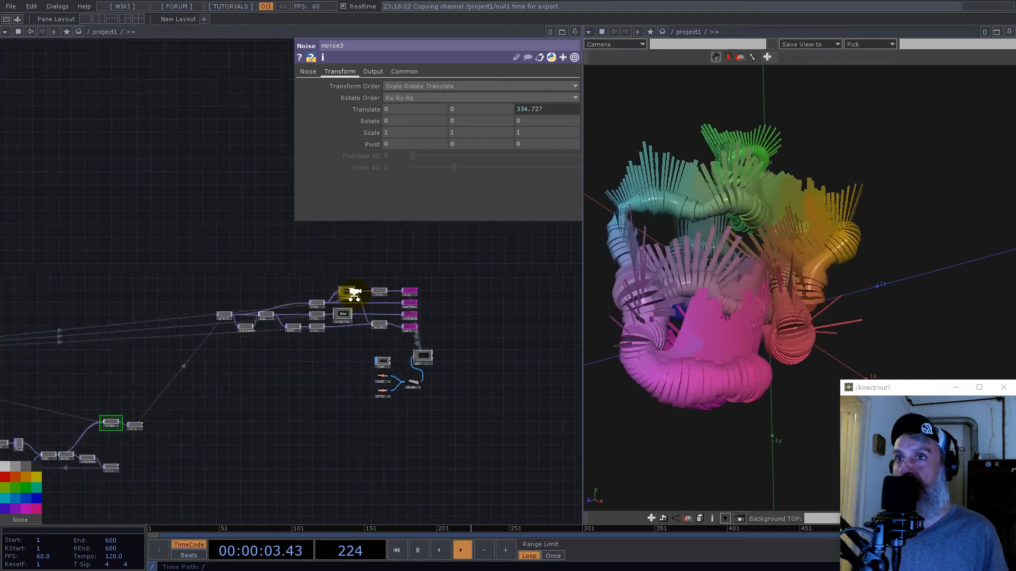
{"action": "left_click_drag", "start_coordinate": [436, 420], "coordinate": [365, 289]}
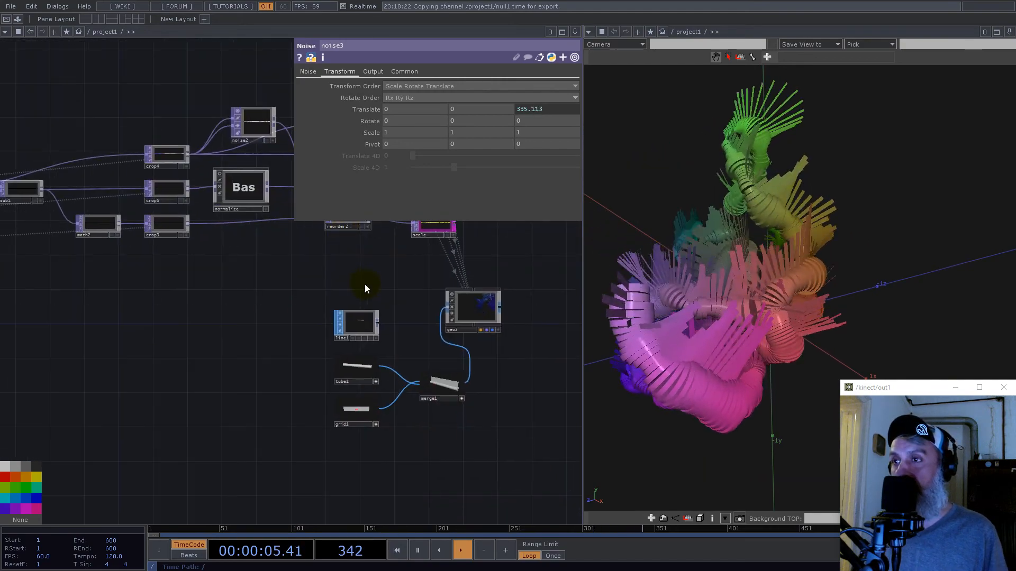
{"action": "left_click_drag", "start_coordinate": [245, 340], "coordinate": [288, 409]}
{"action": "left_click_drag", "start_coordinate": [297, 356], "coordinate": [322, 426]}
{"action": "left_click", "coordinate": [317, 260]}
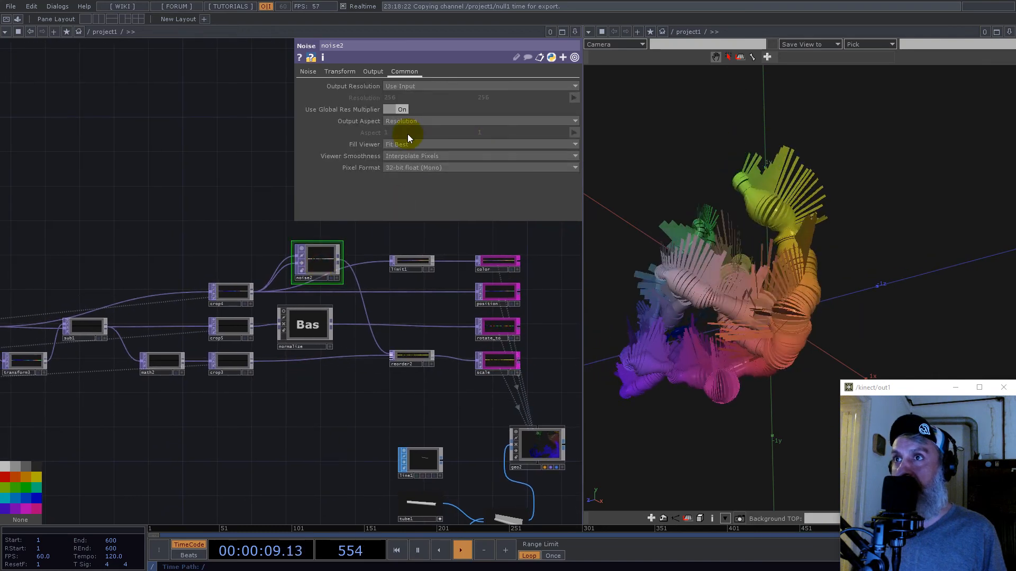
{"action": "left_click", "coordinate": [309, 73]}
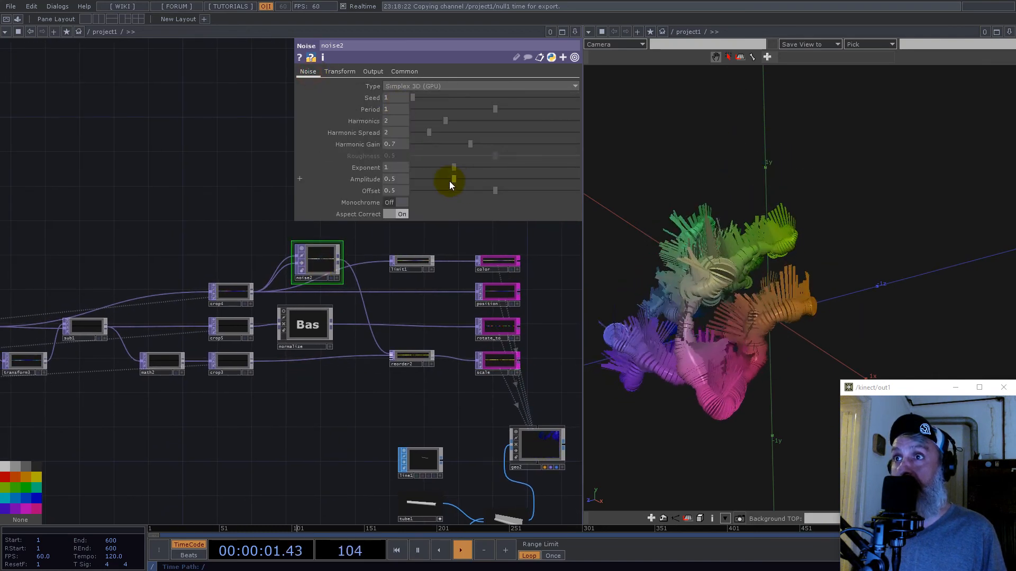
{"action": "left_click_drag", "start_coordinate": [490, 192], "coordinate": [442, 194]}
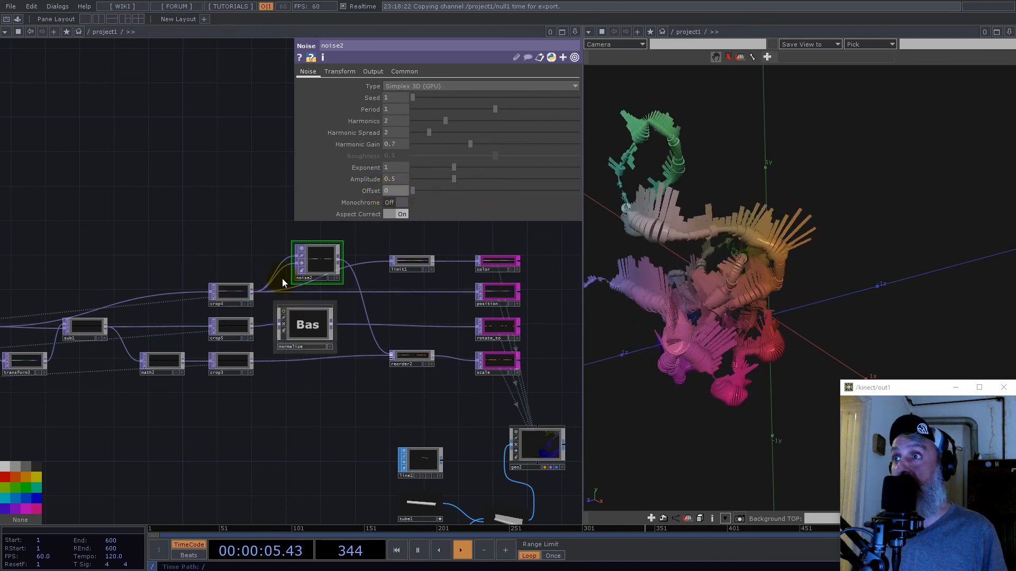
- Maximize the geometry viewer and inspect the finned tubes up close and from farther away
{"action": "scroll", "coordinate": [290, 262], "scroll_direction": "up", "scroll_amount": 5}
{"action": "scroll", "coordinate": [782, 260], "scroll_direction": "up", "scroll_amount": 6}
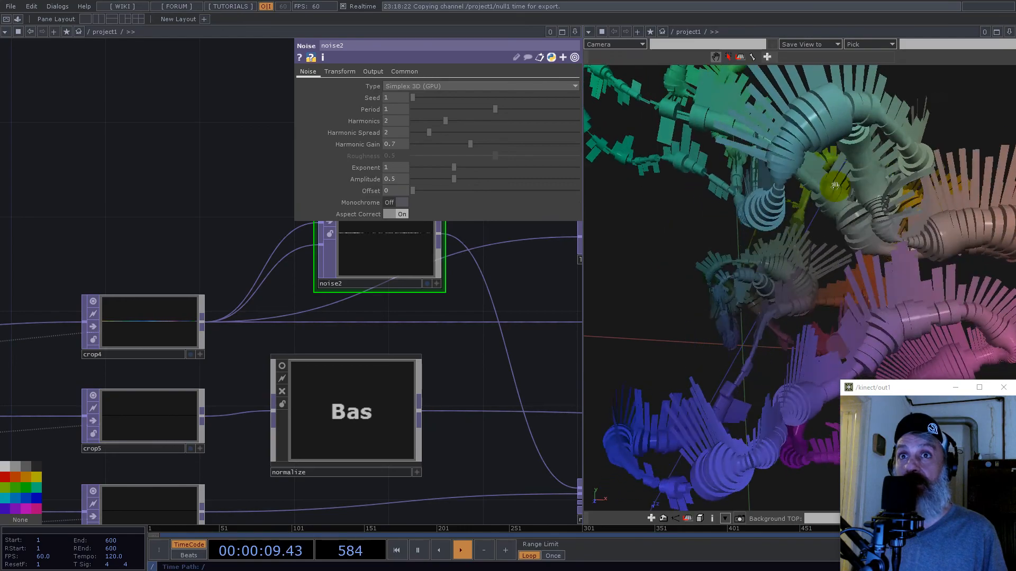
{"action": "left_click", "coordinate": [1010, 33]}
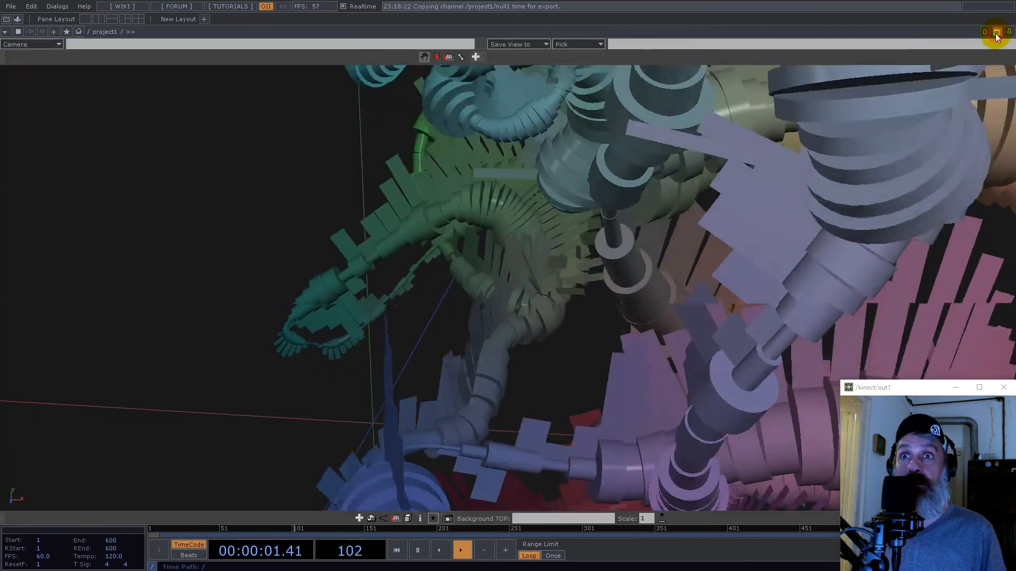
{"action": "left_click_drag", "start_coordinate": [844, 170], "coordinate": [608, 267]}
{"action": "left_click_drag", "start_coordinate": [489, 222], "coordinate": [647, 291]}
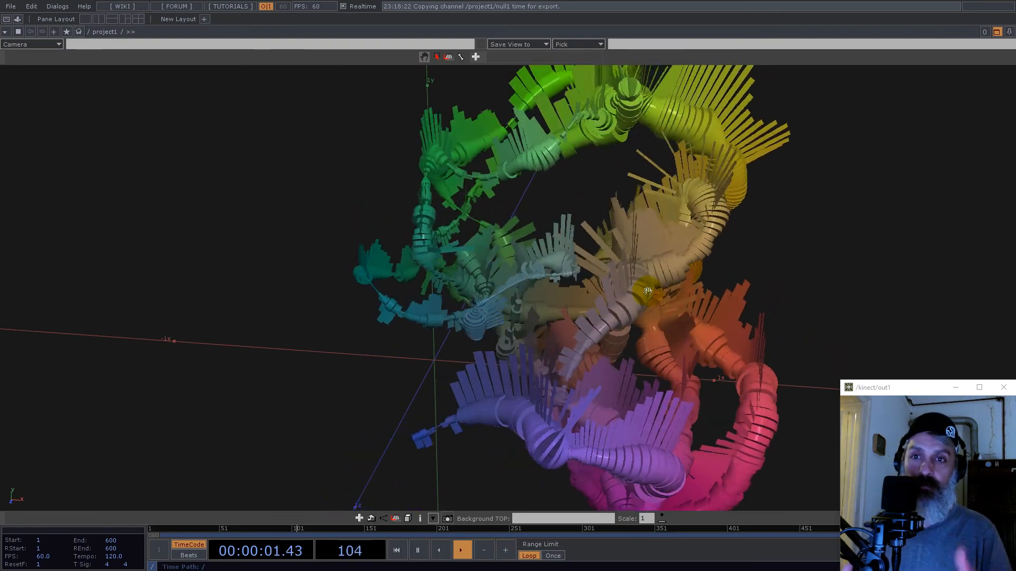